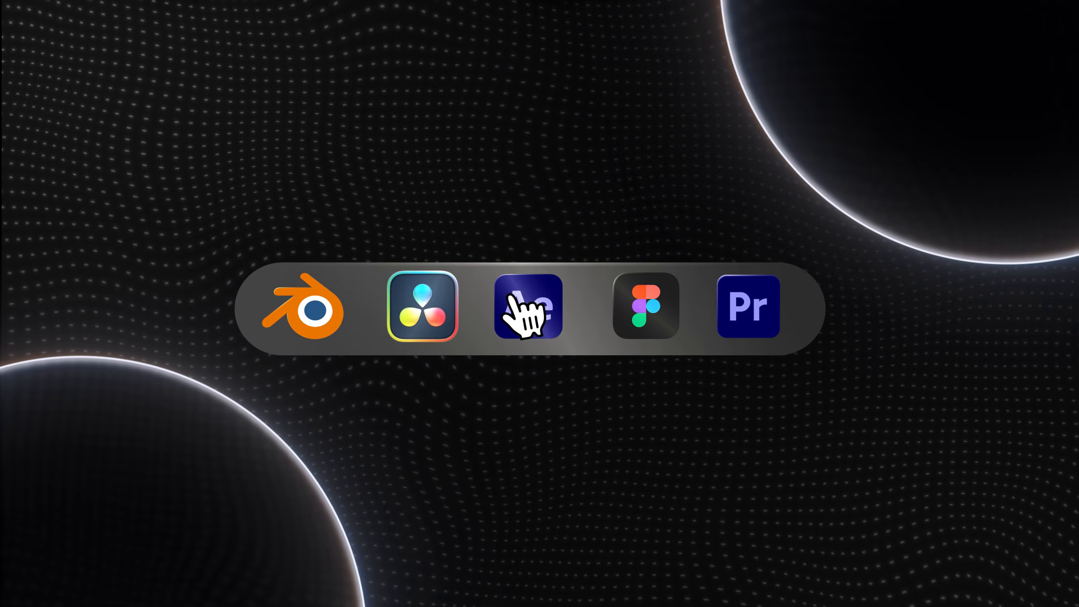
Create a black 1920 x 1080 px solid layer named BG in Comp 1
{"action": "right_click", "coordinate": [289, 354]}
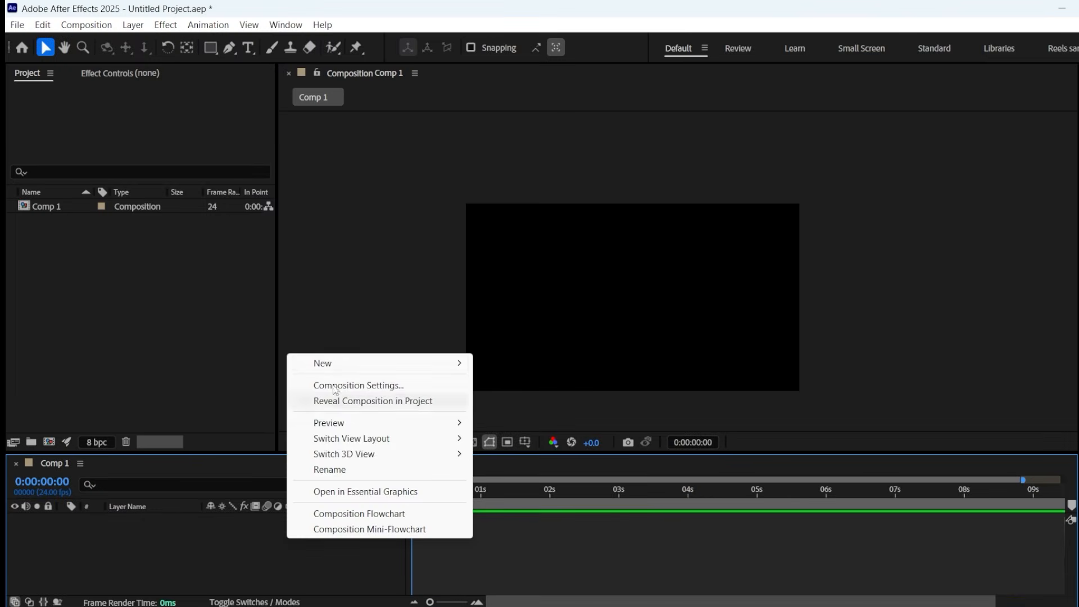
{"action": "mouse_move", "coordinate": [449, 363]}
{"action": "left_click", "coordinate": [512, 401]}
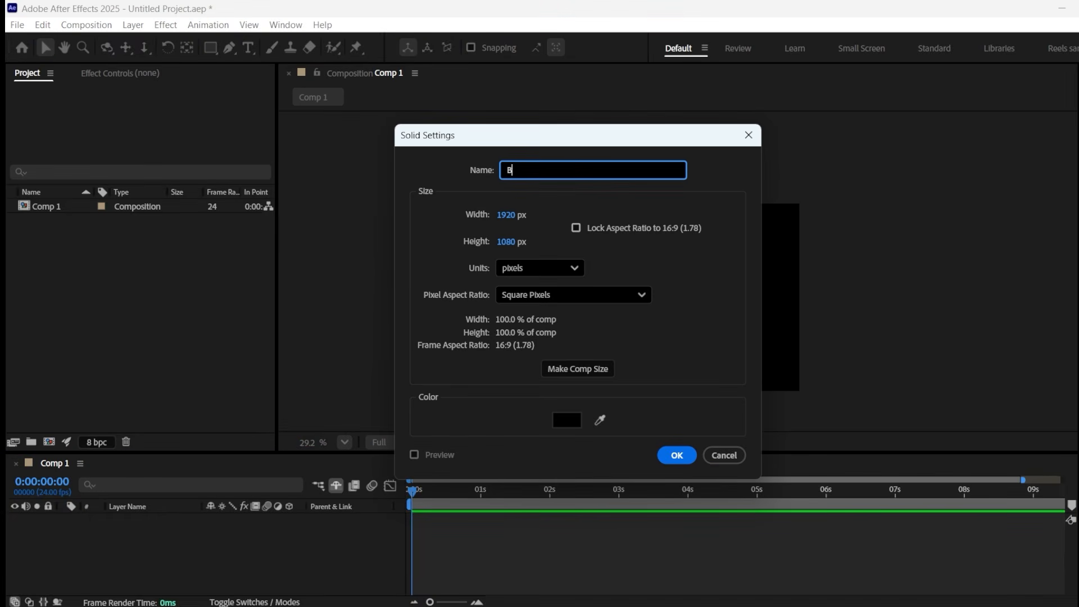
{"action": "left_click", "coordinate": [676, 456]}
Duplicate the BG solid and rename the upper copy Grid
{"action": "key", "text": "ctrl+d"}
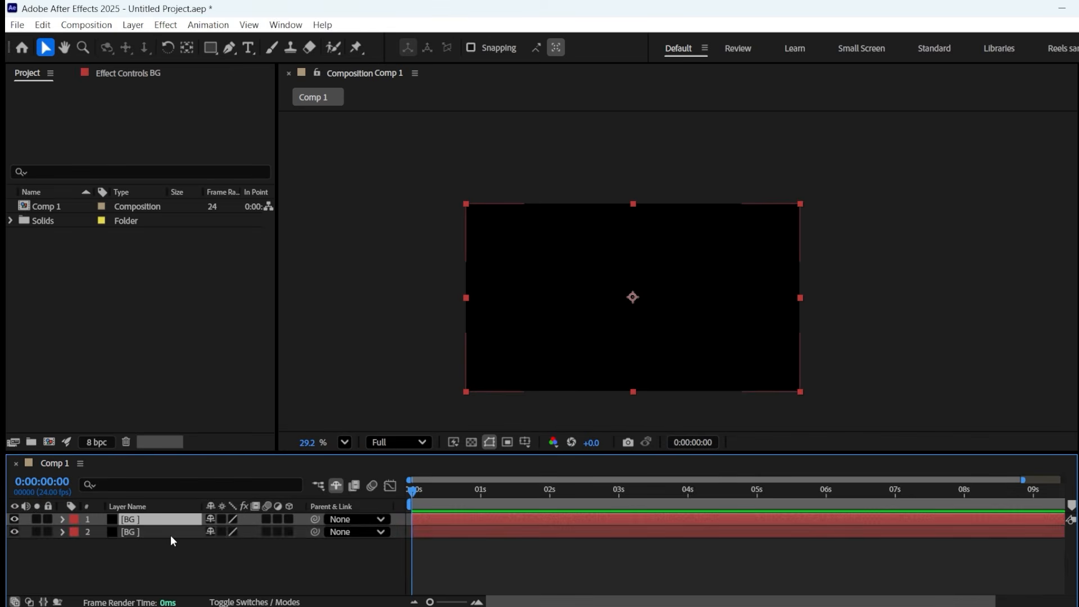
{"action": "right_click", "coordinate": [148, 521]}
{"action": "left_click", "coordinate": [227, 481]}
{"action": "type", "text": "Grid"}
Find the Grid effect under Generate and apply it to the Grid layer
{"action": "left_click_drag", "start_coordinate": [1077, 377], "coordinate": [919, 380]}
{"action": "left_click", "coordinate": [992, 364]}
{"action": "type", "text": "grid"}
{"action": "left_click_drag", "start_coordinate": [979, 510], "coordinate": [615, 324]}
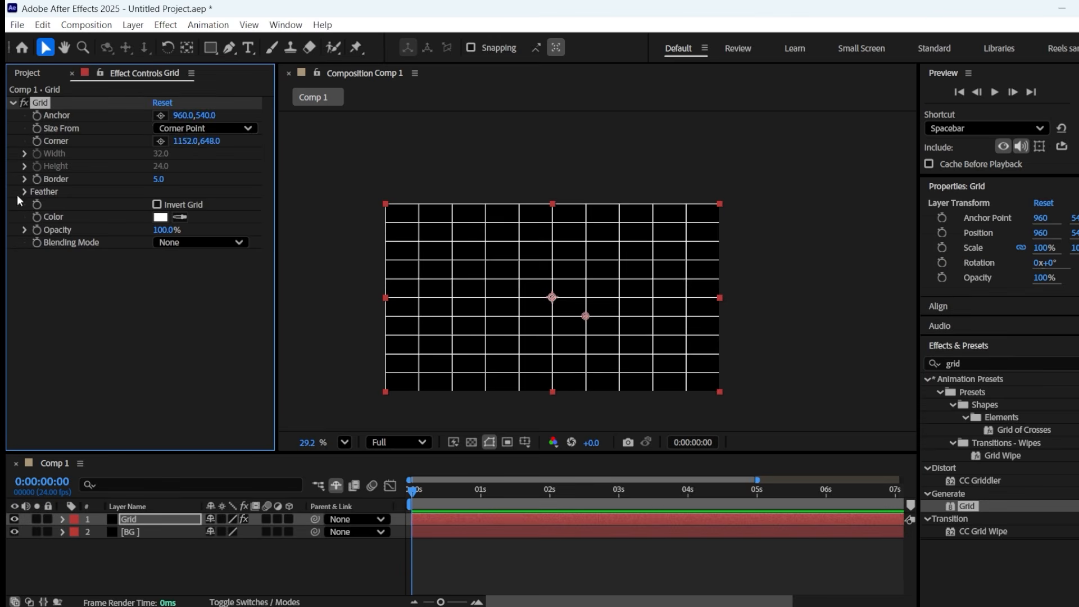
Set the Grid effect's corner to about 1090, 691 and its border to 4
{"action": "left_click_drag", "start_coordinate": [185, 145], "coordinate": [238, 139]}
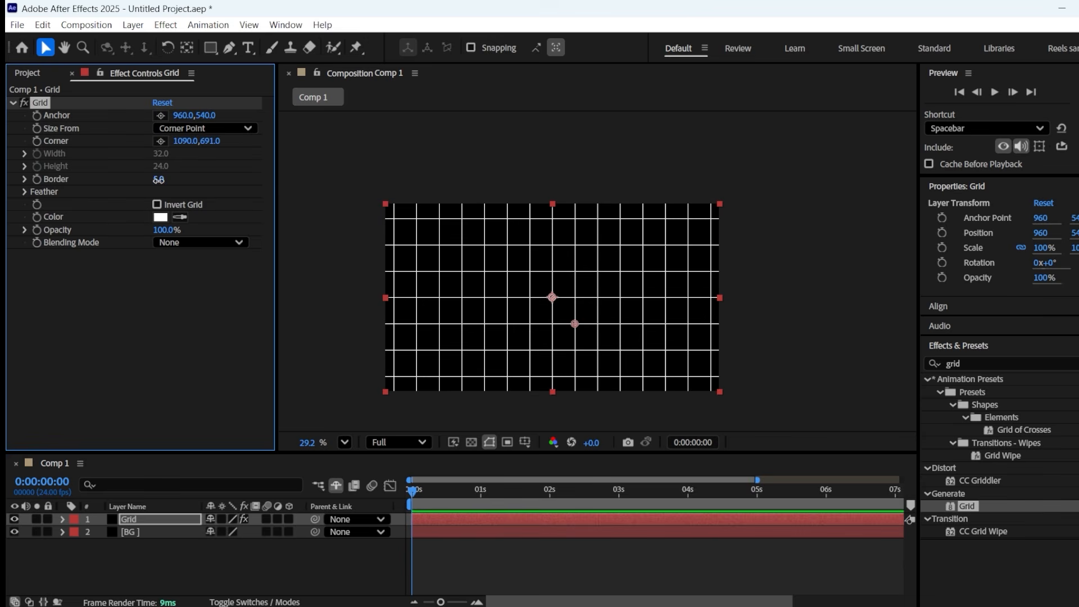
{"action": "type", "text": "4"}
{"action": "key", "text": "Return"}
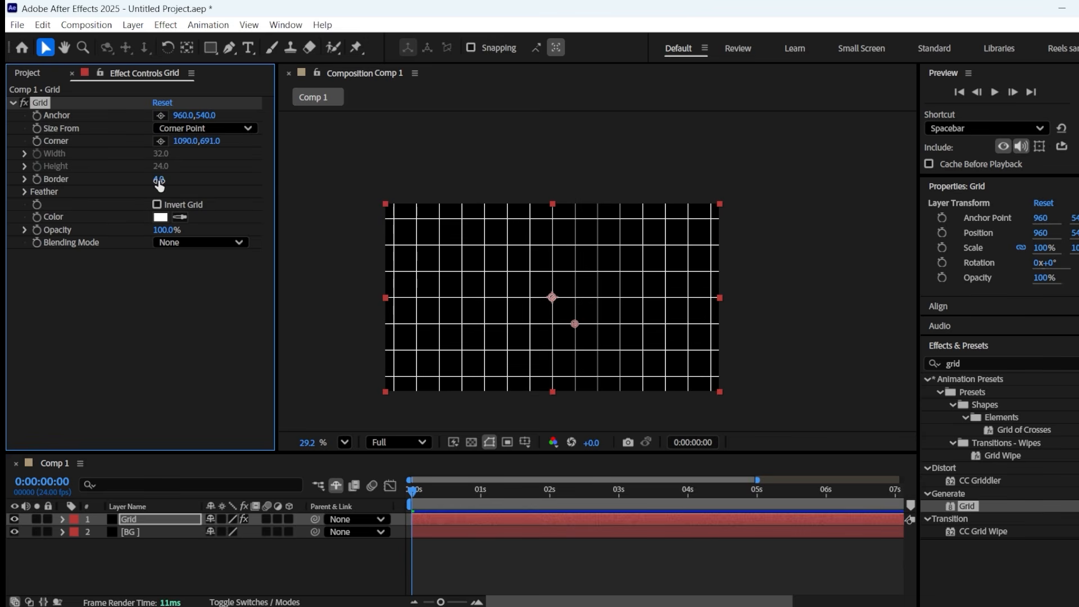
Change the grid line color to dark gray and lower the Grid effect's opacity to 50%
{"action": "left_click", "coordinate": [161, 218]}
{"action": "left_click_drag", "start_coordinate": [393, 305], "coordinate": [393, 334]}
{"action": "left_click_drag", "start_coordinate": [441, 204], "coordinate": [647, 161]}
{"action": "left_click", "coordinate": [933, 180]}
{"action": "scroll", "coordinate": [449, 342], "scroll_direction": "up", "scroll_amount": 2}
{"action": "left_click_drag", "start_coordinate": [448, 343], "coordinate": [528, 263]}
{"action": "key", "text": "v"}
{"action": "left_click_drag", "start_coordinate": [163, 230], "coordinate": [137, 230]}
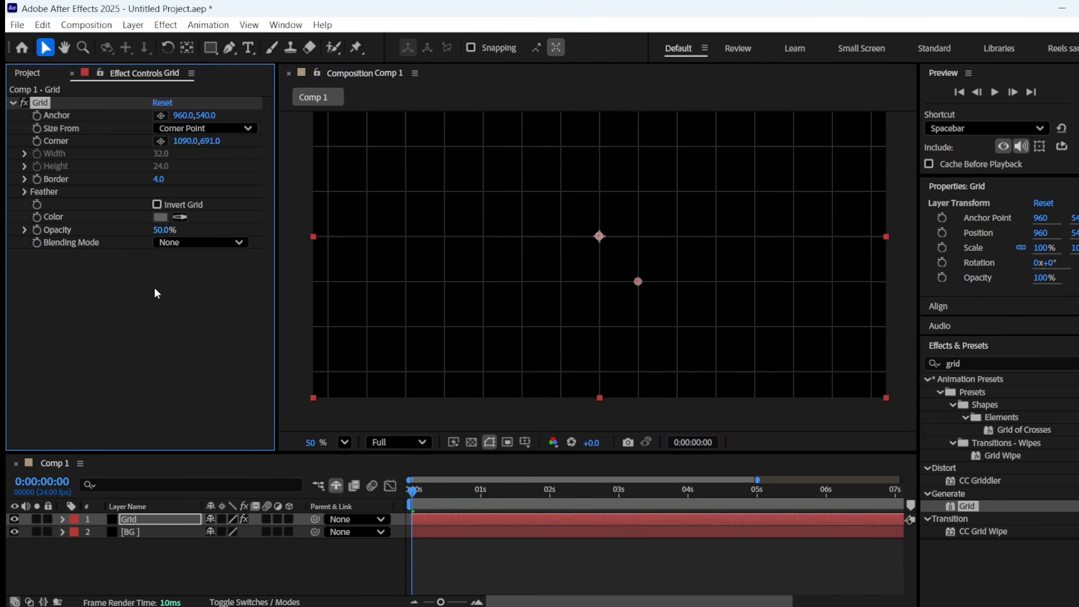
Create a shape layer and draw a rectangle about 131 px wide filling one cell in the grid's upper-left area
{"action": "right_click", "coordinate": [173, 579]}
{"action": "mouse_move", "coordinate": [208, 401]}
{"action": "left_click", "coordinate": [399, 496]}
{"action": "left_click", "coordinate": [210, 49]}
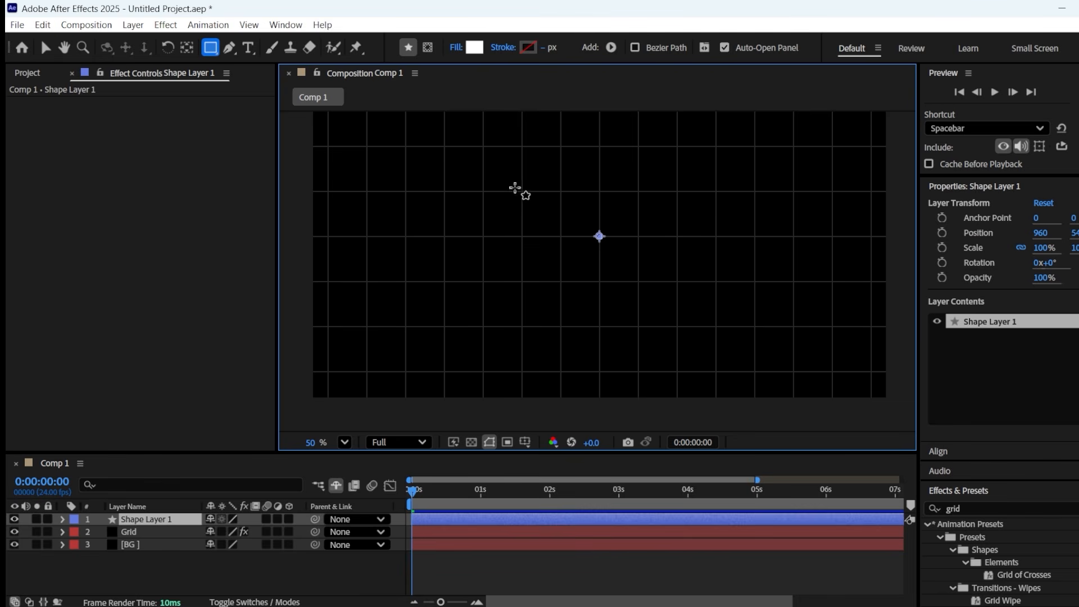
{"action": "scroll", "coordinate": [518, 188], "scroll_direction": "up", "scroll_amount": 2}
{"action": "left_click_drag", "start_coordinate": [361, 181], "coordinate": [440, 270]}
{"action": "key", "text": "v"}
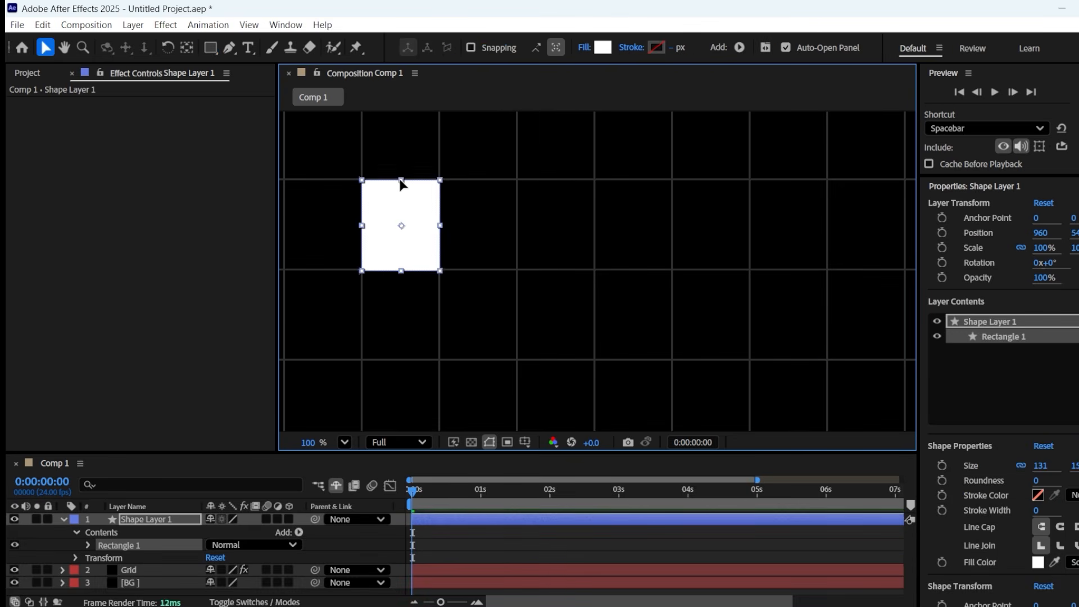
Set the rectangle's fill color to mid gray, RGB 143, 143, 143
{"action": "left_click", "coordinate": [602, 47]}
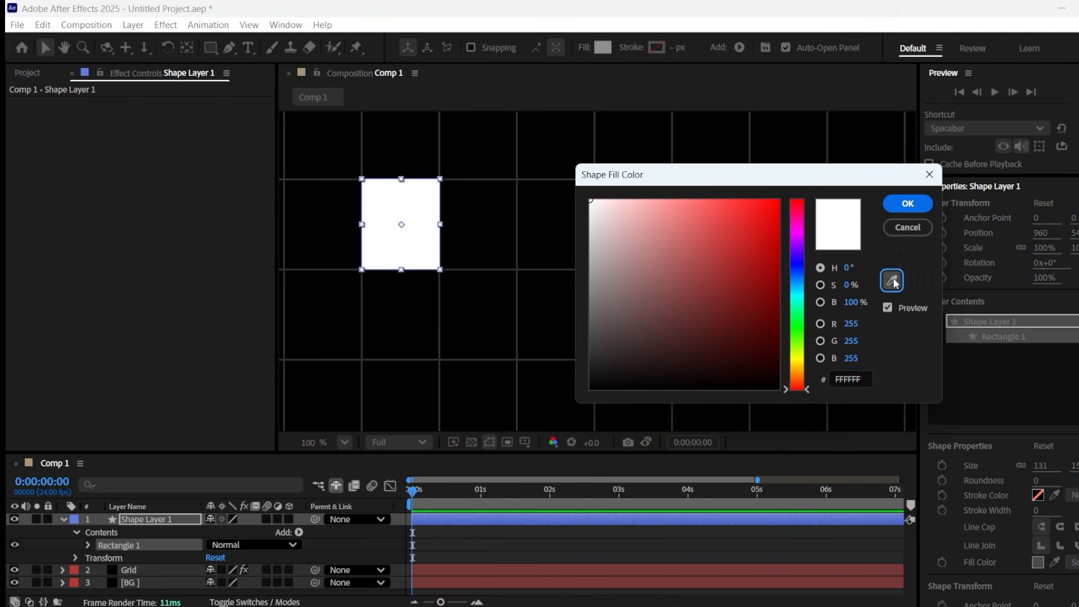
{"action": "mouse_move", "coordinate": [589, 349]}
{"action": "left_mouse_down"}
{"action": "mouse_move", "coordinate": [562, 330]}
{"action": "mouse_move", "coordinate": [560, 283]}
{"action": "left_mouse_up"}
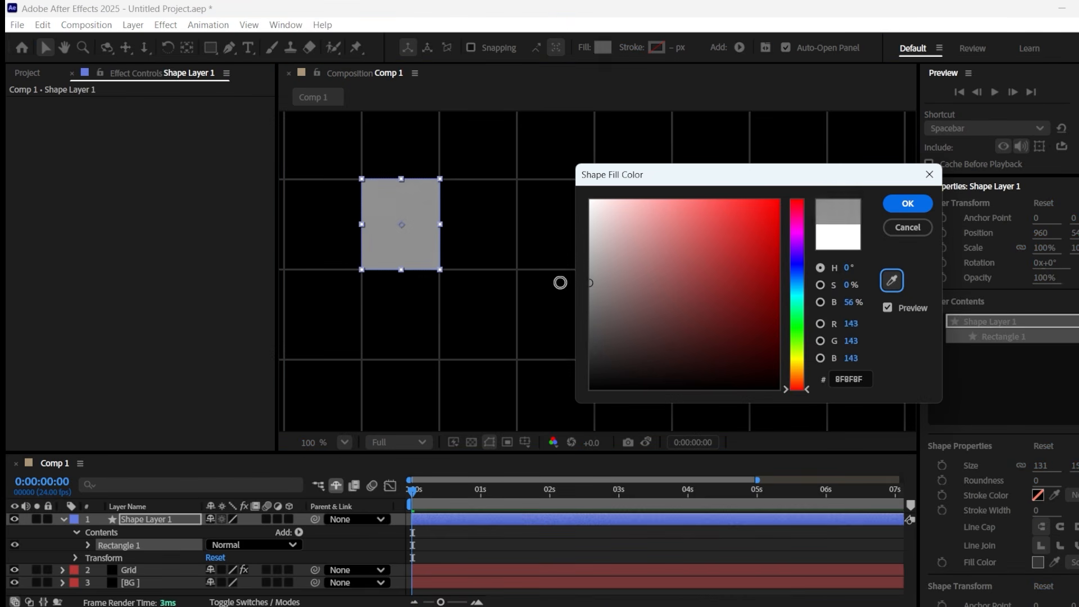
{"action": "left_click", "coordinate": [904, 215]}
Move Shape Layer 1 below the Grid layer and lock the Grid and BG layers
{"action": "left_click", "coordinate": [62, 518]}
{"action": "left_click_drag", "start_coordinate": [135, 517], "coordinate": [91, 545]}
{"action": "left_click", "coordinate": [47, 544]}
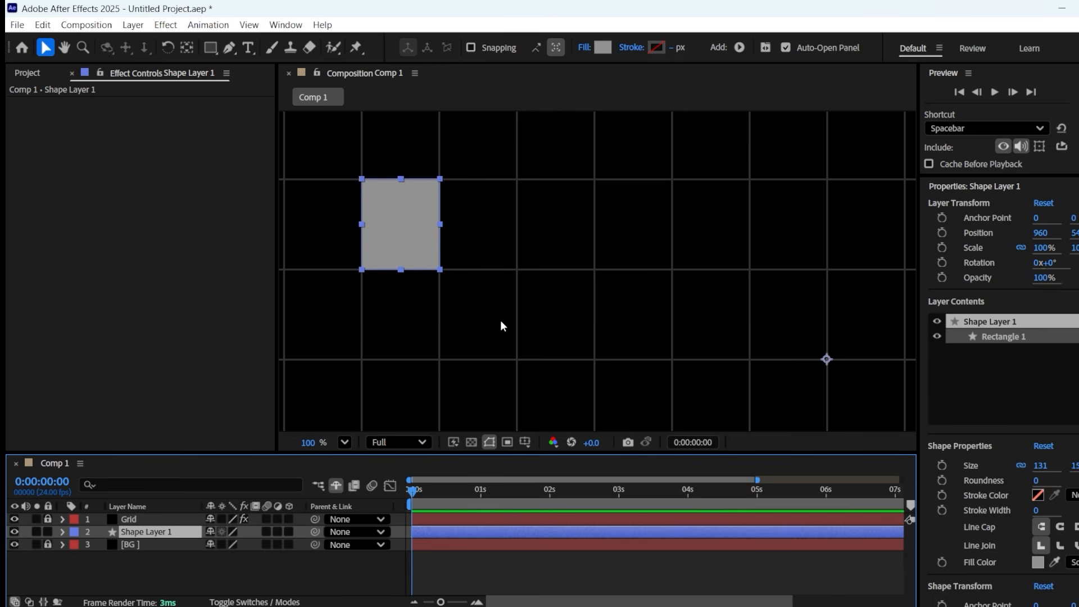
Duplicate Rectangle 1 within the shape layer and place the copy in a cell of the same row, nine columns to the right
{"action": "left_click_drag", "start_coordinate": [918, 294], "coordinate": [1078, 294]}
{"action": "scroll", "coordinate": [672, 294], "scroll_direction": "down", "scroll_amount": 2}
{"action": "left_click", "coordinate": [672, 294]}
{"action": "left_click", "coordinate": [146, 532]}
{"action": "left_click", "coordinate": [61, 532]}
{"action": "left_click", "coordinate": [106, 557]}
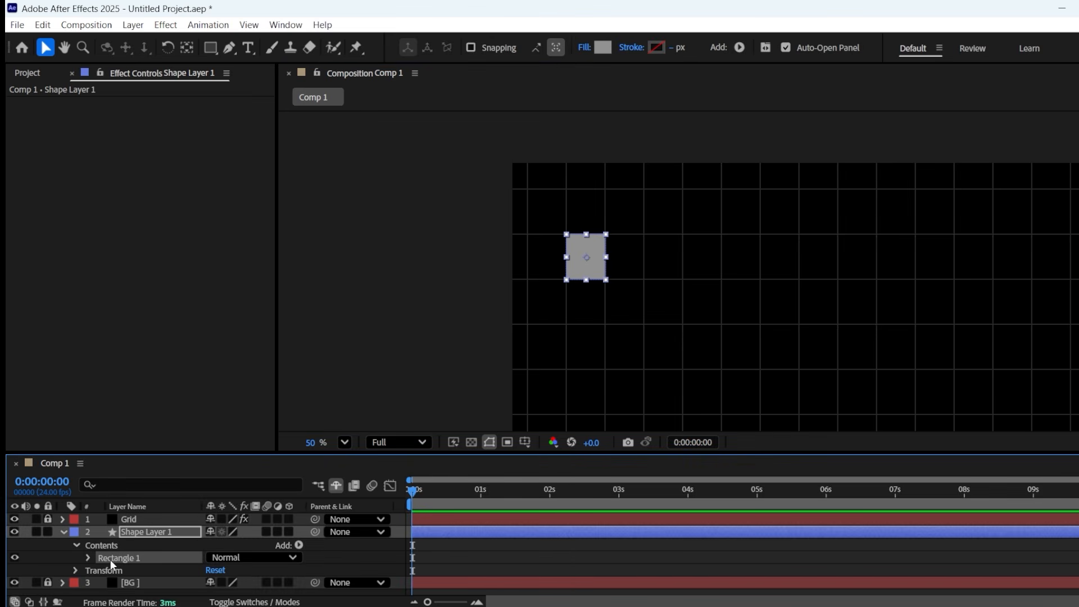
{"action": "key", "text": "ctrl+d"}
{"action": "scroll", "coordinate": [619, 282], "scroll_direction": "down", "scroll_amount": 2}
{"action": "left_click_drag", "start_coordinate": [619, 256], "coordinate": [778, 258]}
{"action": "scroll", "coordinate": [459, 239], "scroll_direction": "up", "scroll_amount": 2}
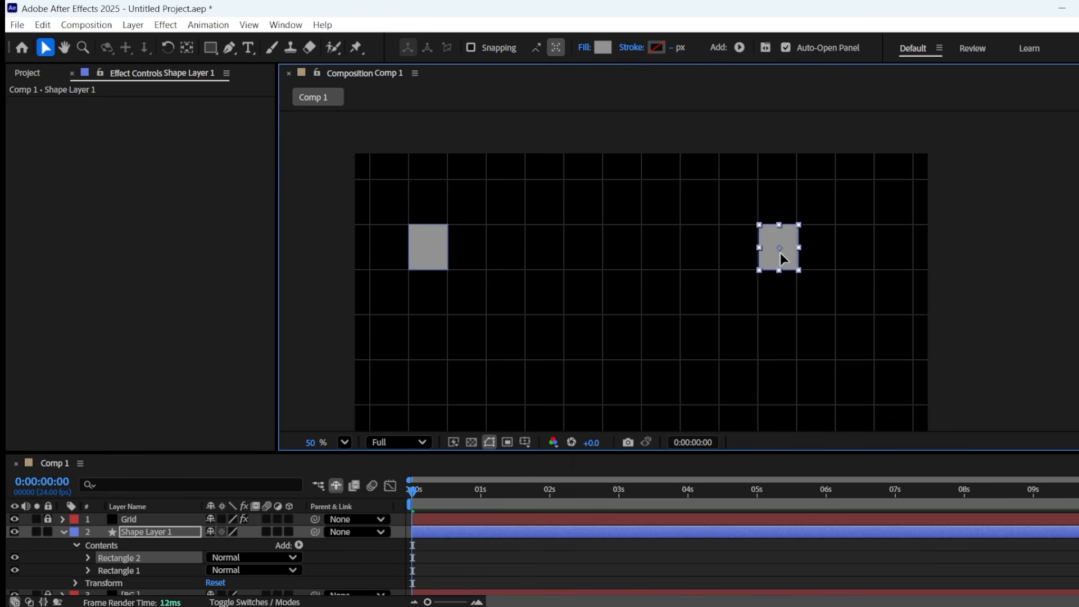
Duplicate Rectangle 2 and place the copy one column to the right and two rows down
{"action": "left_click", "coordinate": [644, 342]}
{"action": "left_click", "coordinate": [144, 558]}
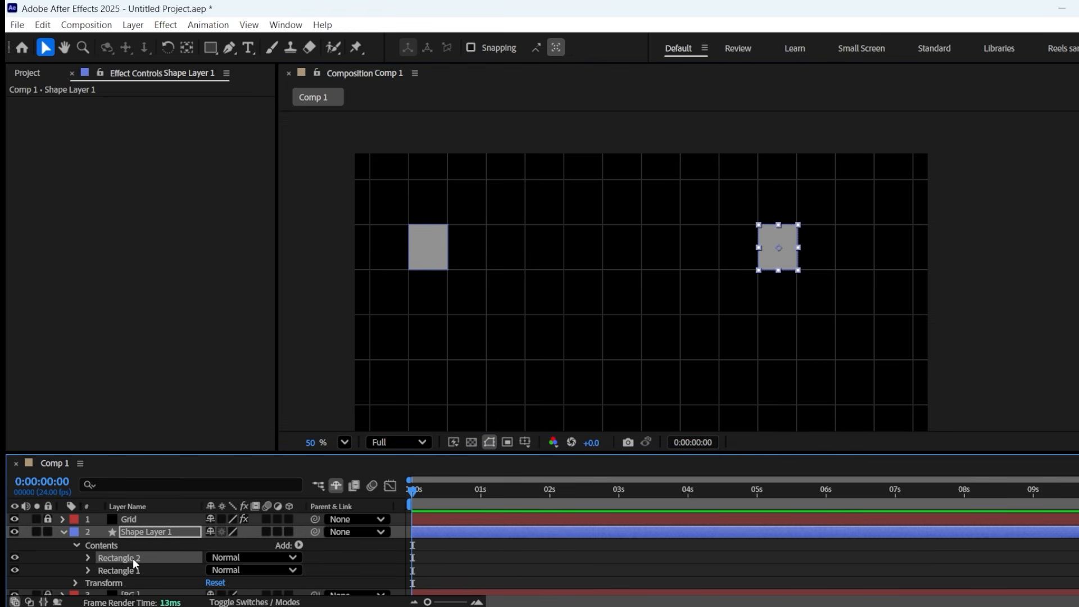
{"action": "key", "text": "ctrl+d"}
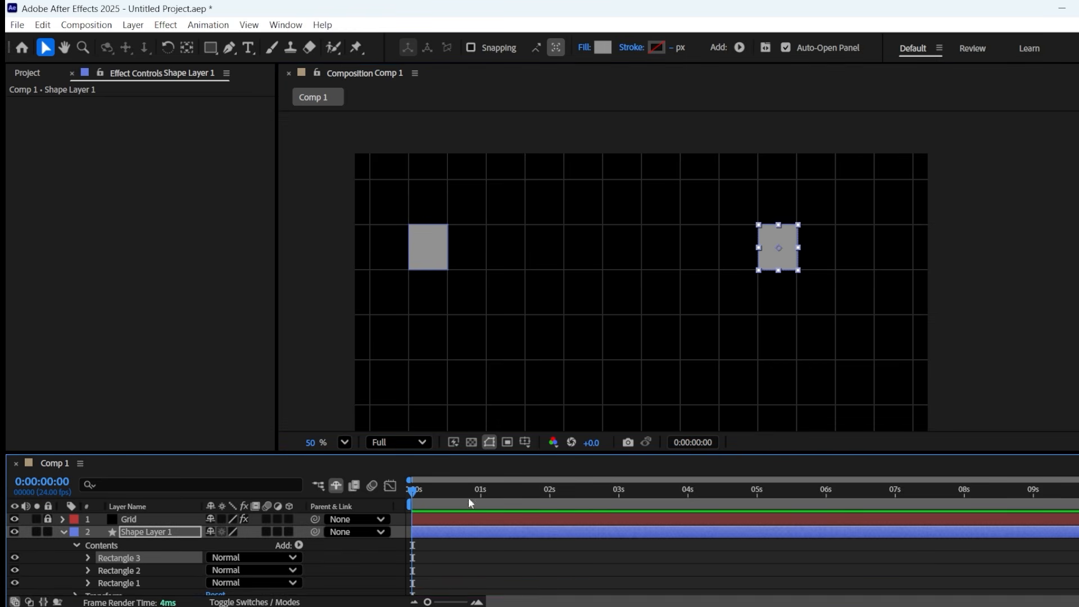
{"action": "left_click_drag", "start_coordinate": [784, 260], "coordinate": [821, 353]}
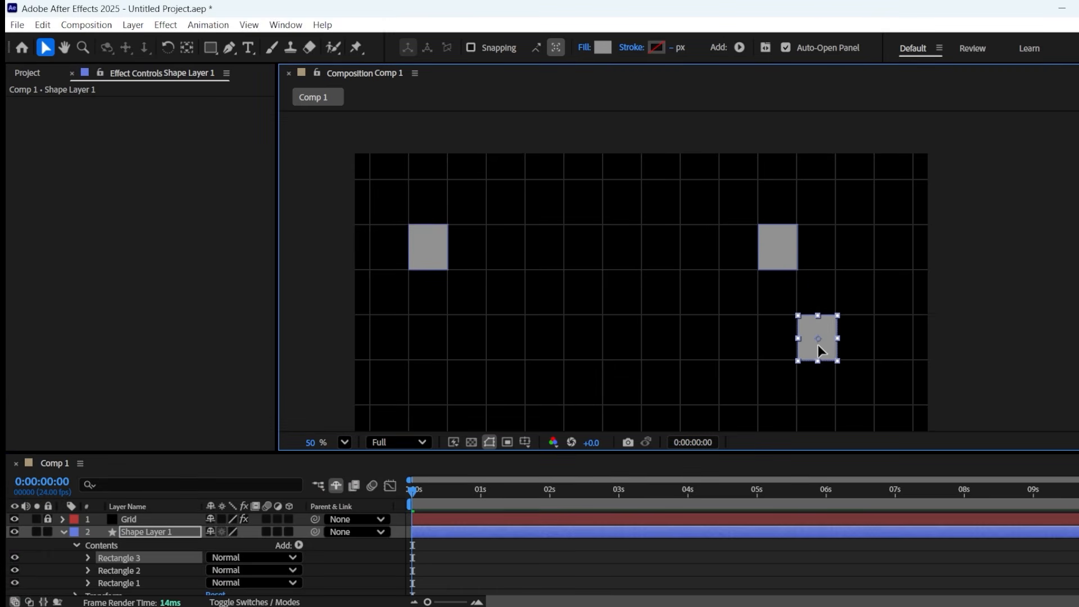
{"action": "scroll", "coordinate": [723, 267], "scroll_direction": "down", "scroll_amount": 2}
{"action": "scroll", "coordinate": [768, 248], "scroll_direction": "up", "scroll_amount": 5}
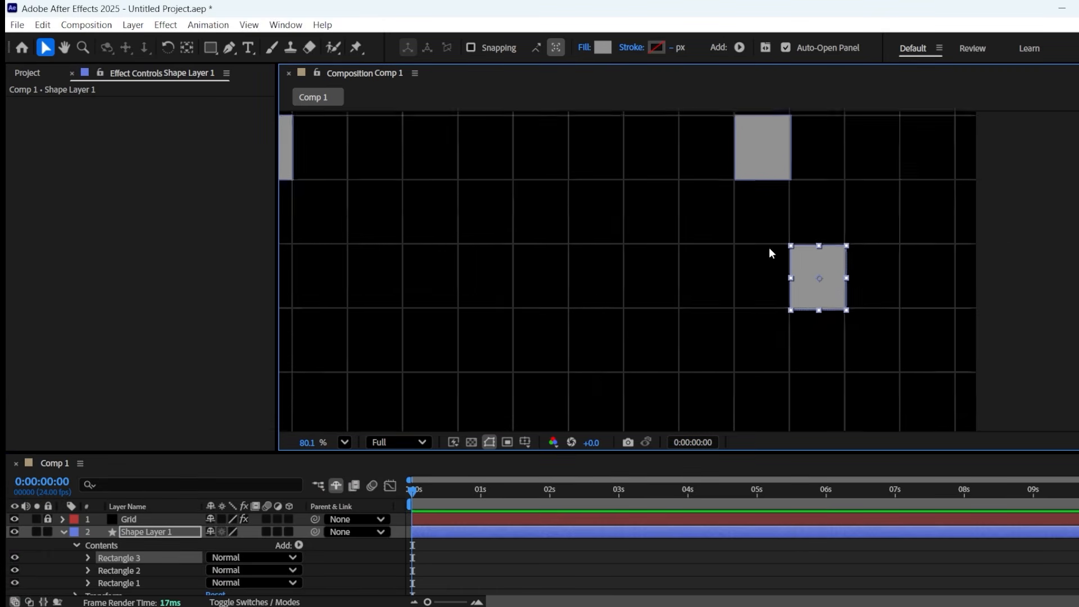
{"action": "scroll", "coordinate": [686, 306], "scroll_direction": "down", "scroll_amount": 3}
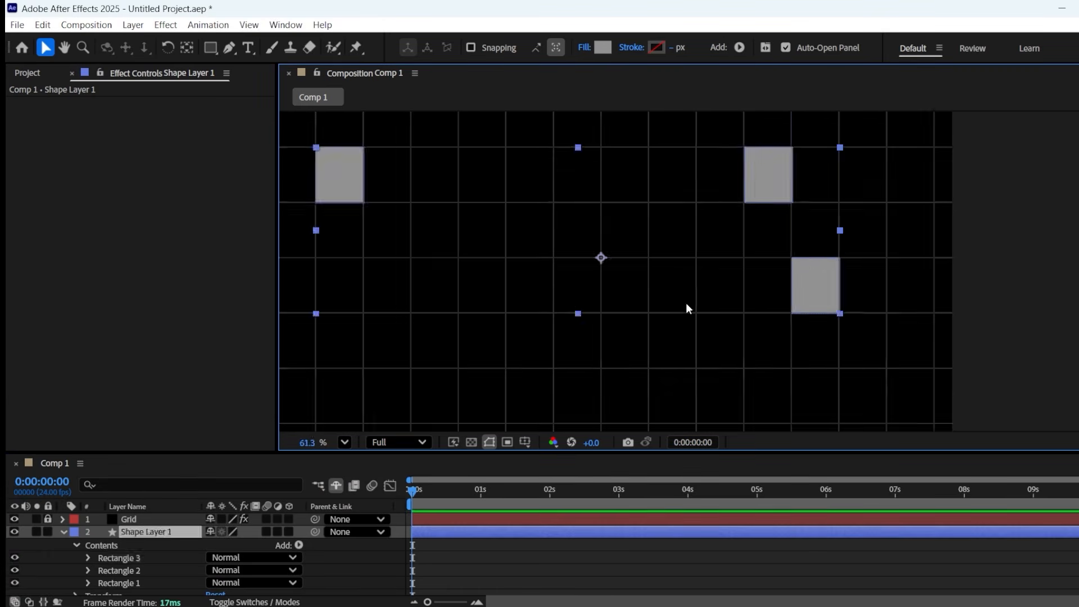
{"action": "left_click_drag", "start_coordinate": [590, 288], "coordinate": [608, 288]}
Duplicate Rectangle 3 and place the copy three columns to the left and one row down
{"action": "left_click", "coordinate": [157, 557]}
{"action": "key", "text": "ctrl+d"}
{"action": "left_click_drag", "start_coordinate": [781, 298], "coordinate": [680, 337]}
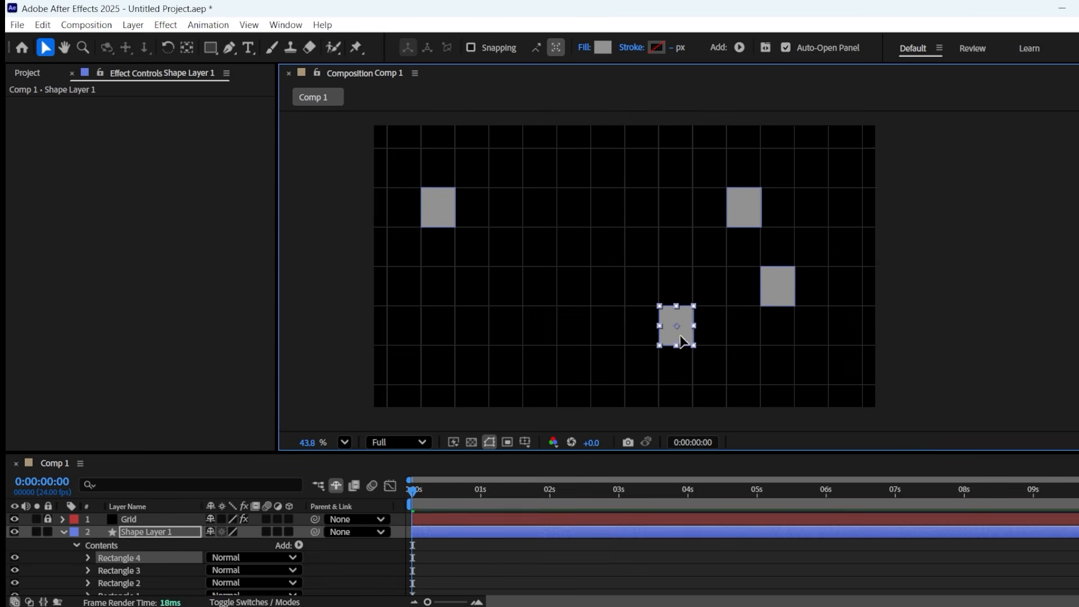
{"action": "scroll", "coordinate": [709, 346], "scroll_direction": "up", "scroll_amount": 5}
{"action": "left_click", "coordinate": [682, 364]}
Duplicate the square twice and place the copies side by side, two rows below the original upper-left square
{"action": "left_click", "coordinate": [156, 558]}
{"action": "key", "text": "ctrl+d"}
{"action": "scroll", "coordinate": [545, 378], "scroll_direction": "down", "scroll_amount": 2}
{"action": "left_click_drag", "start_coordinate": [477, 329], "coordinate": [720, 284]}
{"action": "left_click_drag", "start_coordinate": [870, 308], "coordinate": [520, 248]}
{"action": "key", "text": "ctrl+d"}
{"action": "scroll", "coordinate": [550, 268], "scroll_direction": "down", "scroll_amount": 3}
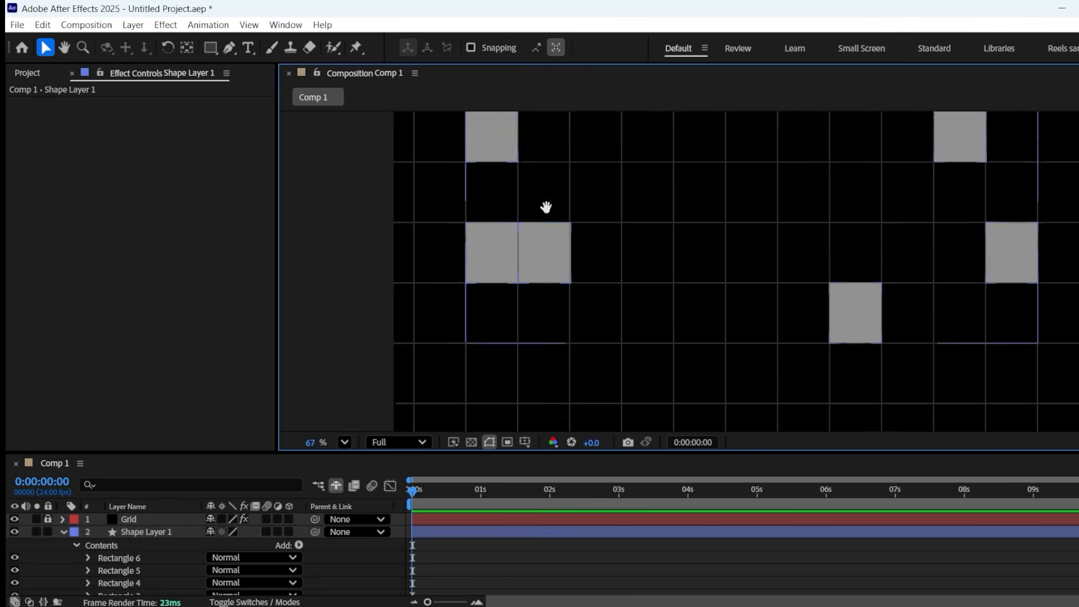
Duplicate two more squares and stack them at the composition's lower right, below the Rectangle 2 column
{"action": "key", "text": "ctrl+d"}
{"action": "left_click_drag", "start_coordinate": [700, 288], "coordinate": [752, 318]}
{"action": "scroll", "coordinate": [707, 284], "scroll_direction": "up", "scroll_amount": 4}
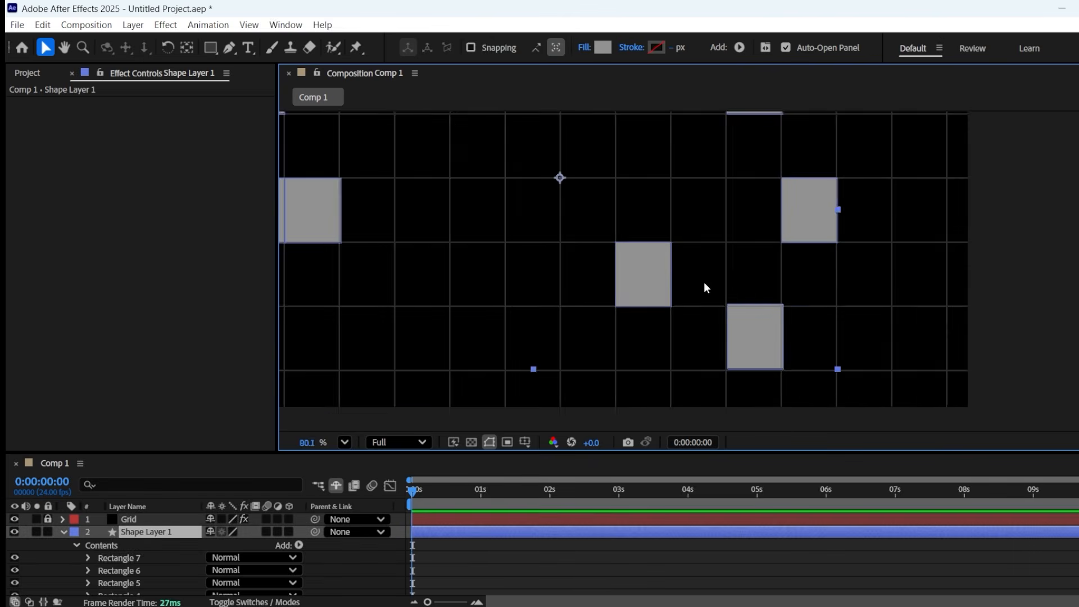
{"action": "key", "text": "ctrl+d"}
{"action": "left_click_drag", "start_coordinate": [724, 285], "coordinate": [743, 395]}
{"action": "scroll", "coordinate": [740, 393], "scroll_direction": "down", "scroll_amount": 3}
Duplicate the square and place the copy partly outside the composition's right edge
{"action": "key", "text": "ctrl+d"}
{"action": "left_click_drag", "start_coordinate": [716, 351], "coordinate": [804, 250]}
{"action": "scroll", "coordinate": [690, 281], "scroll_direction": "up", "scroll_amount": 2}
{"action": "left_click_drag", "start_coordinate": [690, 281], "coordinate": [583, 345]}
{"action": "scroll", "coordinate": [582, 345], "scroll_direction": "down", "scroll_amount": 2}
Duplicate the square and place the copy over the composition's upper-left corner
{"action": "key", "text": "ctrl+d"}
{"action": "scroll", "coordinate": [447, 180], "scroll_direction": "up", "scroll_amount": 2}
{"action": "left_click_drag", "start_coordinate": [752, 257], "coordinate": [497, 267]}
{"action": "left_click", "coordinate": [450, 260]}
{"action": "scroll", "coordinate": [617, 287], "scroll_direction": "down", "scroll_amount": 3}
{"action": "left_click_drag", "start_coordinate": [611, 381], "coordinate": [562, 275]}
Duplicate four more squares and arrange them as an L-shaped cluster in the composition's lower-left area
{"action": "left_click", "coordinate": [120, 558]}
{"action": "key", "text": "ctrl+d"}
{"action": "left_click_drag", "start_coordinate": [497, 172], "coordinate": [536, 299]}
{"action": "scroll", "coordinate": [536, 298], "scroll_direction": "up", "scroll_amount": 2}
{"action": "left_click_drag", "start_coordinate": [583, 287], "coordinate": [425, 439]}
{"action": "scroll", "coordinate": [635, 323], "scroll_direction": "up", "scroll_amount": 2}
{"action": "key", "text": "ctrl+d"}
{"action": "key", "text": "ctrl+d"}
{"action": "key", "text": "ctrl+d"}
{"action": "scroll", "coordinate": [569, 295], "scroll_direction": "down", "scroll_amount": 4}
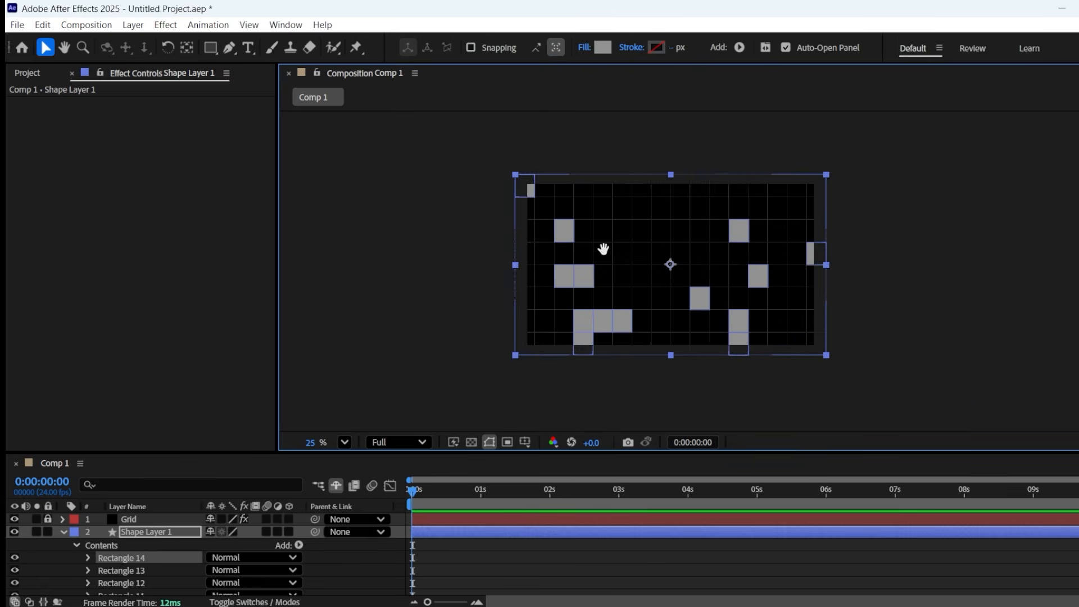
Collapse Shape Layer 1, unlock the Grid layer and enable 3D for both layers
{"action": "left_click", "coordinate": [572, 343]}
{"action": "left_click", "coordinate": [65, 531]}
{"action": "left_click_drag", "start_coordinate": [682, 231], "coordinate": [666, 288]}
{"action": "left_click", "coordinate": [86, 529]}
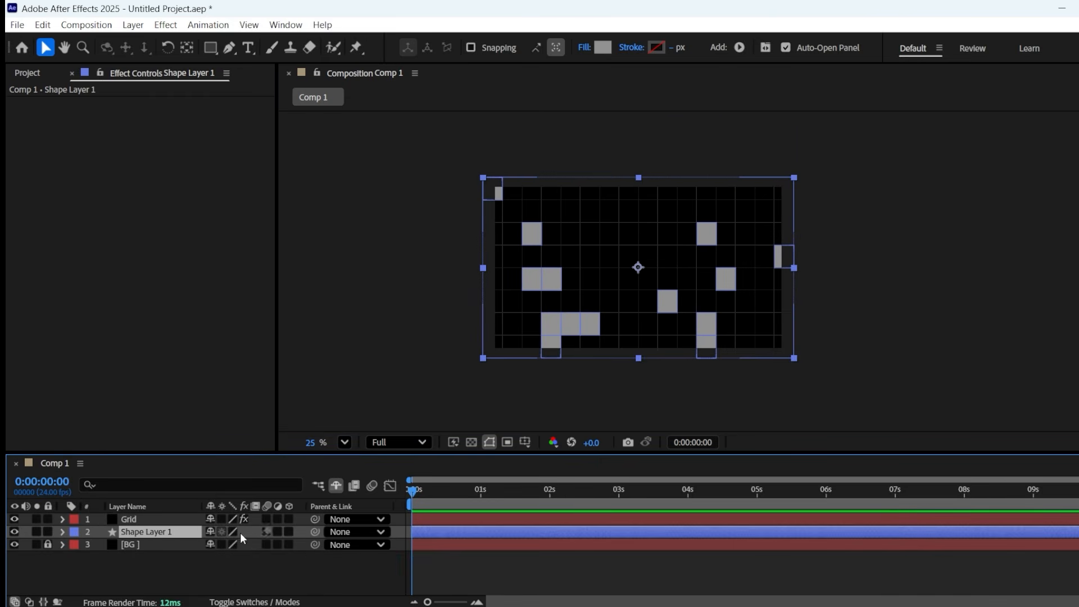
{"action": "key", "text": "ctrl+a"}
{"action": "left_click", "coordinate": [289, 519]}
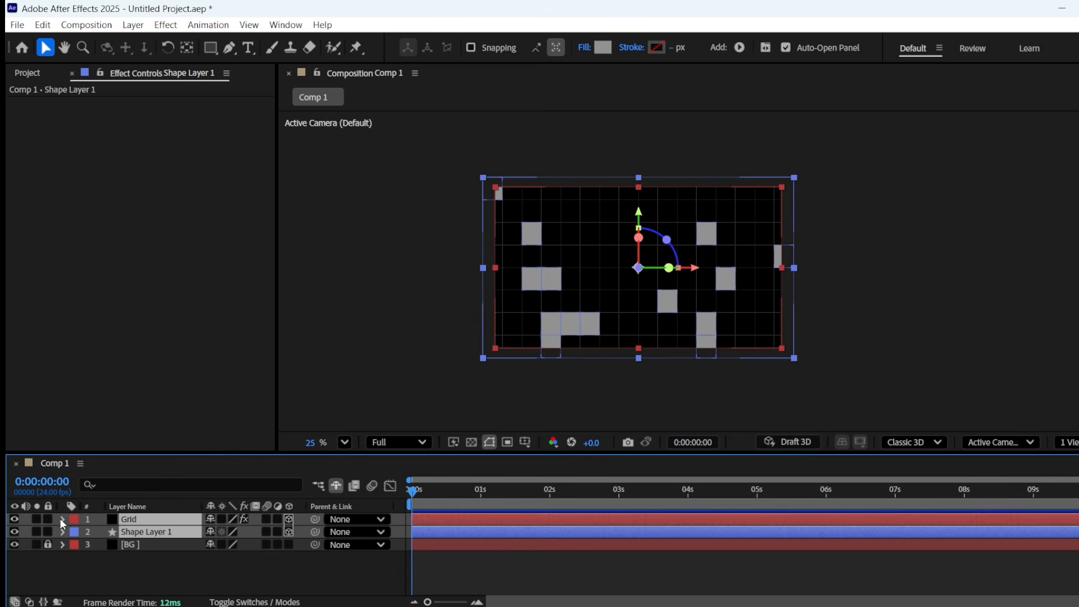
{"action": "left_click", "coordinate": [186, 573]}
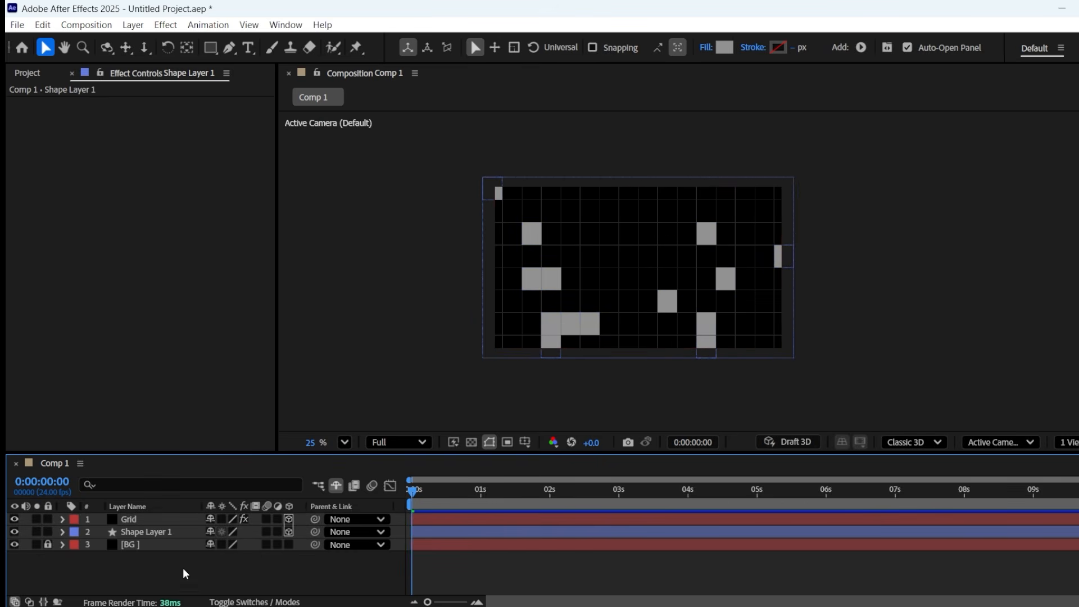
Pan the default camera so the grid and squares shift upward in the frame
{"action": "left_click", "coordinate": [125, 47]}
{"action": "left_click_drag", "start_coordinate": [633, 270], "coordinate": [636, 224]}
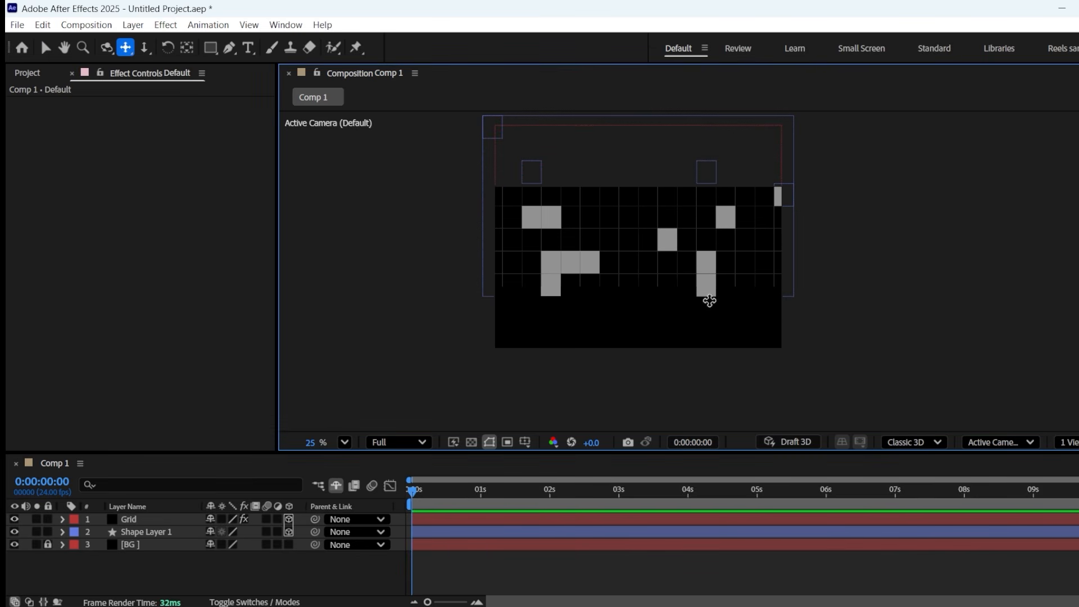
{"action": "key", "text": "v"}
Search the effects for Motion Tile and apply it to the Grid layer
{"action": "scroll", "coordinate": [1033, 288], "scroll_direction": "down", "scroll_amount": 4}
{"action": "left_click_drag", "start_coordinate": [1034, 287], "coordinate": [867, 289]}
{"action": "left_click_drag", "start_coordinate": [1077, 297], "coordinate": [999, 279]}
{"action": "left_click", "coordinate": [998, 278]}
{"action": "type", "text": "motion"}
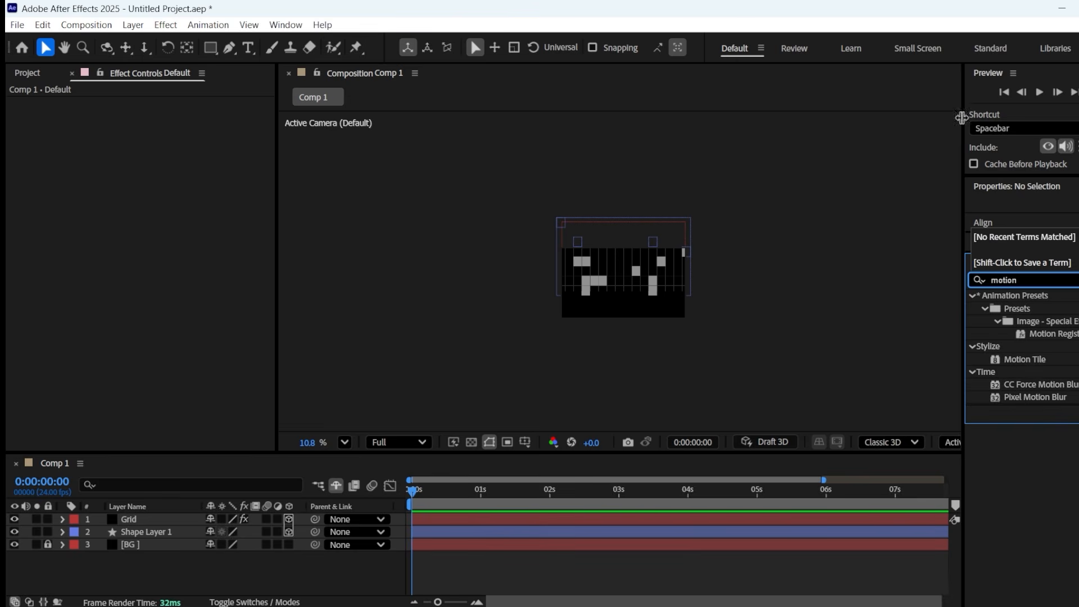
{"action": "left_click_drag", "start_coordinate": [1025, 359], "coordinate": [140, 519]}
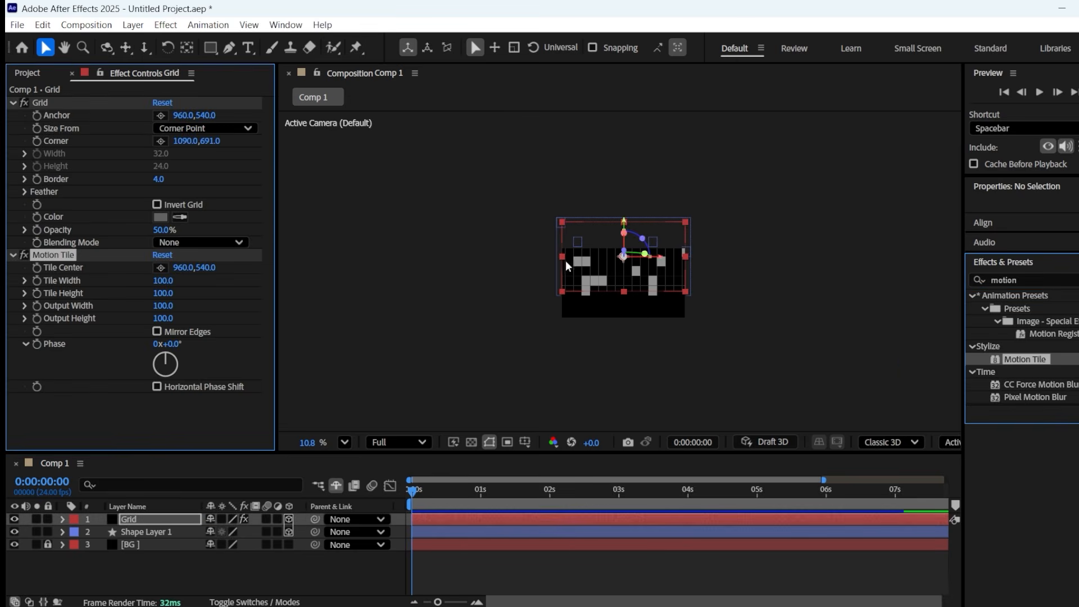
Raise the Motion Tile output height to 870 to extend the grid vertically
{"action": "scroll", "coordinate": [660, 267], "scroll_direction": "up", "scroll_amount": 3}
{"action": "scroll", "coordinate": [661, 267], "scroll_direction": "up", "scroll_amount": 3}
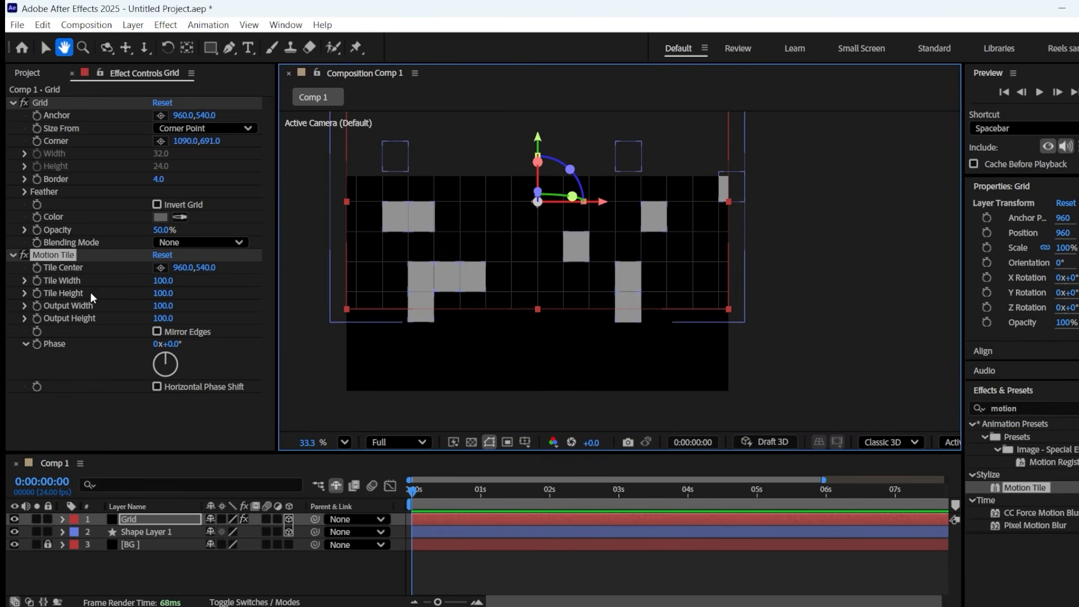
{"action": "left_click_drag", "start_coordinate": [163, 318], "coordinate": [227, 320]}
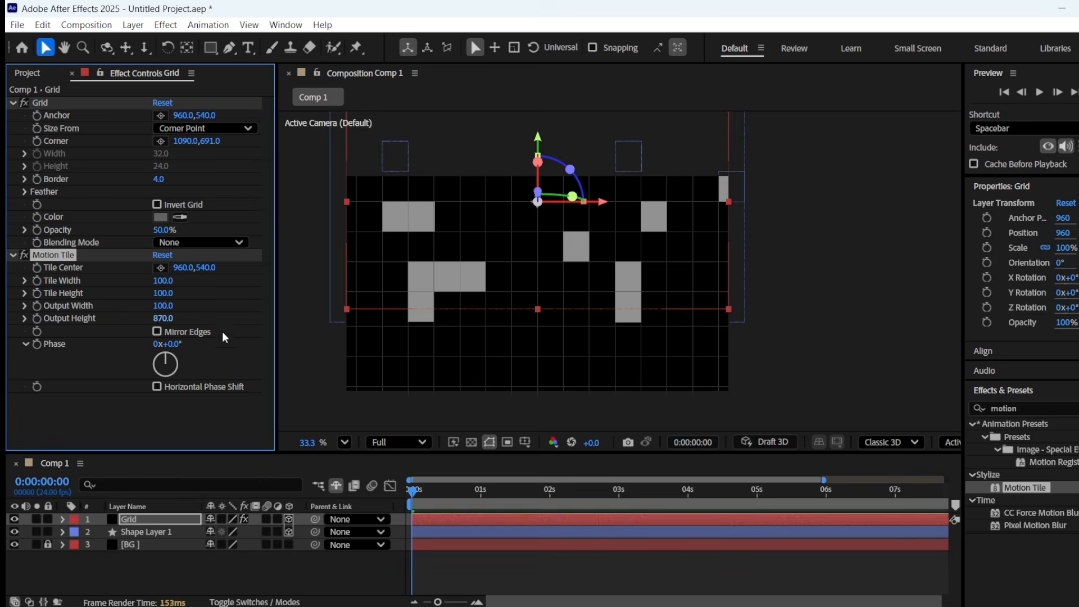
{"action": "key", "text": "F2"}
Lock the Grid layer, then duplicate a square in Shape Layer 1 and place the copy below the lower-left cluster
{"action": "scroll", "coordinate": [579, 337], "scroll_direction": "down", "scroll_amount": 1}
{"action": "scroll", "coordinate": [584, 336], "scroll_direction": "up", "scroll_amount": 2}
{"action": "left_click", "coordinate": [144, 533]}
{"action": "left_click", "coordinate": [63, 532]}
{"action": "left_click", "coordinate": [48, 519]}
{"action": "left_click", "coordinate": [140, 557]}
{"action": "scroll", "coordinate": [333, 267], "scroll_direction": "up", "scroll_amount": 2}
{"action": "left_click_drag", "start_coordinate": [422, 364], "coordinate": [422, 374]}
{"action": "left_click", "coordinate": [140, 569]}
{"action": "key", "text": "ctrl+d"}
{"action": "scroll", "coordinate": [464, 259], "scroll_direction": "down", "scroll_amount": 2}
{"action": "left_click_drag", "start_coordinate": [459, 229], "coordinate": [469, 194]}
{"action": "left_click_drag", "start_coordinate": [457, 233], "coordinate": [407, 364]}
Duplicate three more squares to extend the lower-left column and fill two cells in the extended grid's lower middle
{"action": "left_click", "coordinate": [137, 557]}
{"action": "left_click", "coordinate": [136, 570]}
{"action": "left_click_drag", "start_coordinate": [136, 570], "coordinate": [142, 555]}
{"action": "key", "text": "ctrl+d"}
{"action": "left_click_drag", "start_coordinate": [441, 340], "coordinate": [568, 337]}
{"action": "key", "text": "ctrl+d"}
{"action": "key", "text": "ctrl+d"}
{"action": "scroll", "coordinate": [599, 309], "scroll_direction": "down", "scroll_amount": 2}
{"action": "left_click_drag", "start_coordinate": [600, 284], "coordinate": [602, 325]}
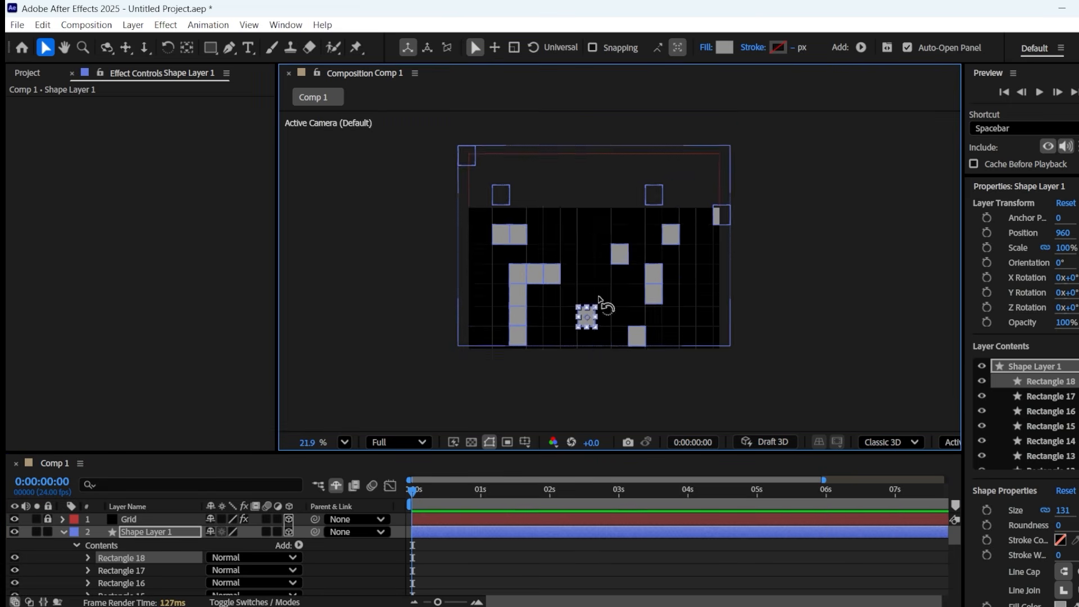
{"action": "scroll", "coordinate": [603, 324], "scroll_direction": "up", "scroll_amount": 2}
{"action": "scroll", "coordinate": [603, 328], "scroll_direction": "down", "scroll_amount": 1}
{"action": "left_click_drag", "start_coordinate": [563, 295], "coordinate": [604, 297]}
{"action": "left_click", "coordinate": [125, 48]}
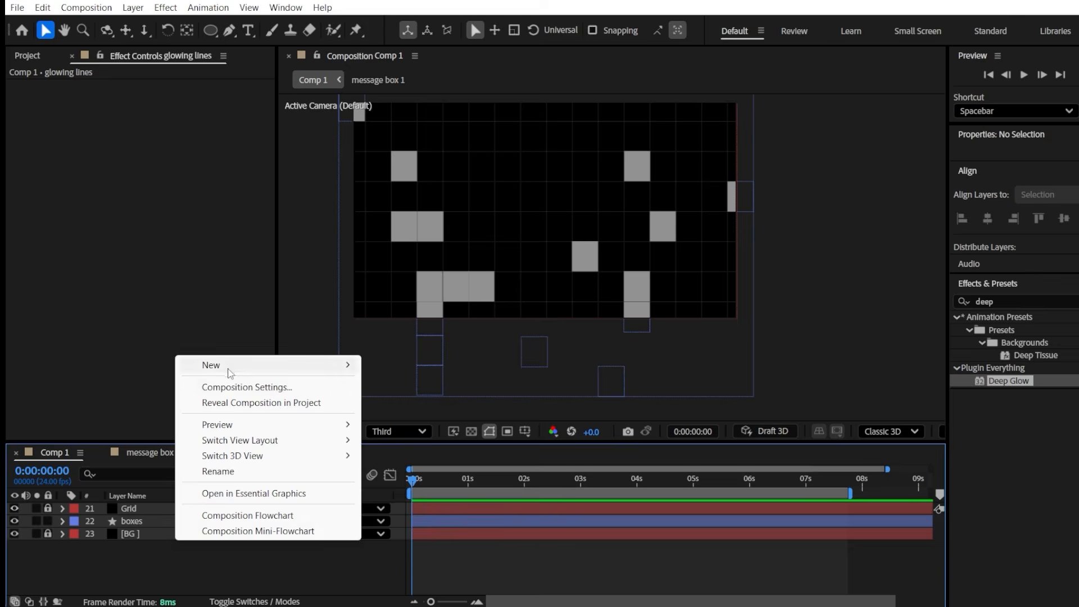
Add a new solid layer named dots above the other layers in Comp 1
{"action": "mouse_move", "coordinate": [337, 365]}
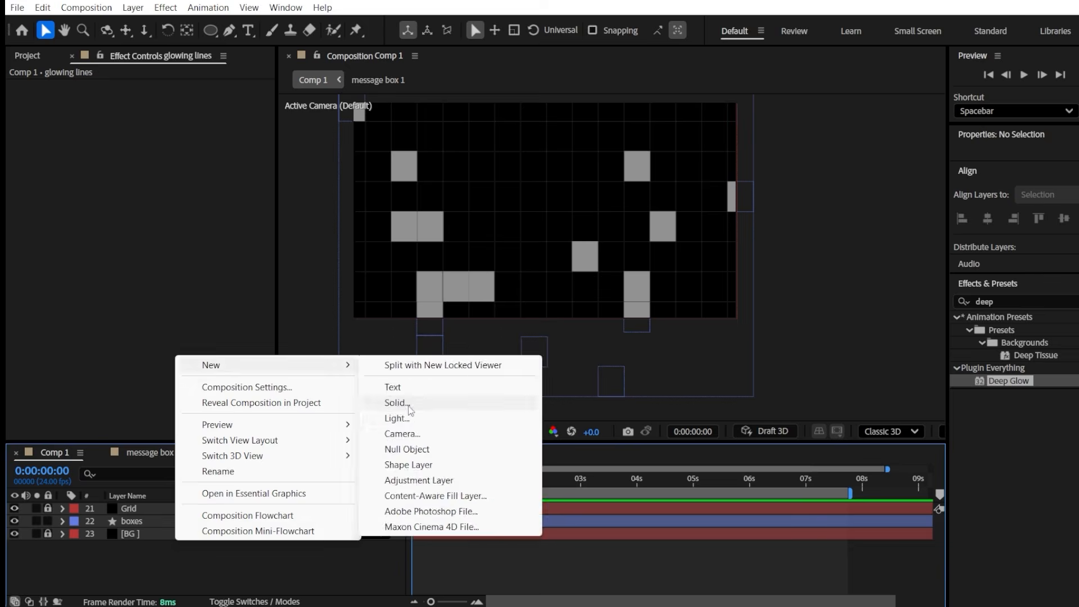
{"action": "left_click", "coordinate": [397, 402]}
{"action": "left_click", "coordinate": [675, 448]}
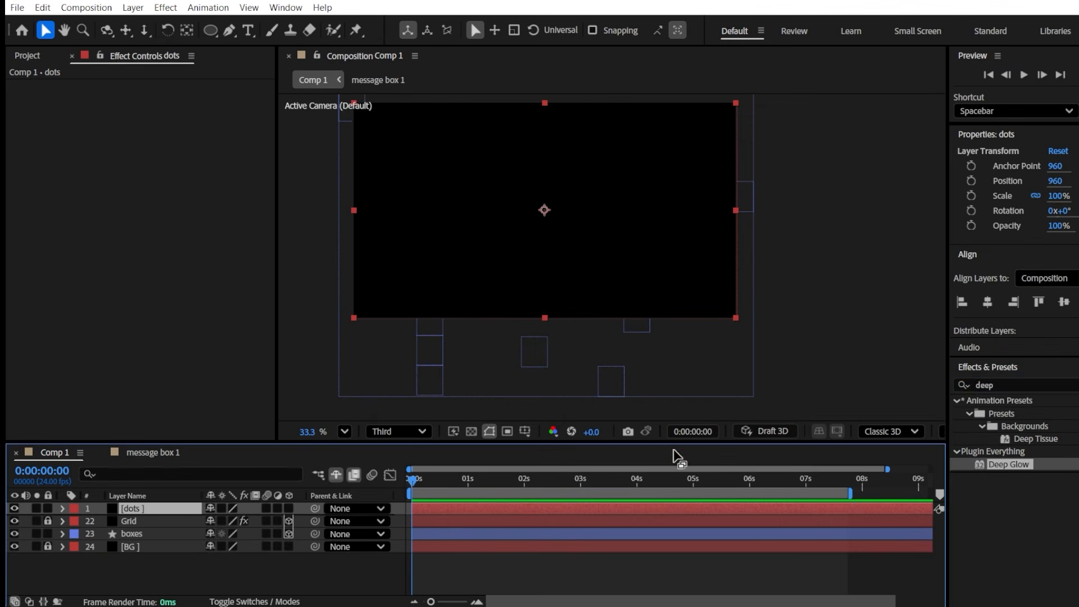
Find the Venetian Blinds effect and apply it to the dots layer
{"action": "left_click", "coordinate": [1014, 385]}
{"action": "type", "text": "ven"}
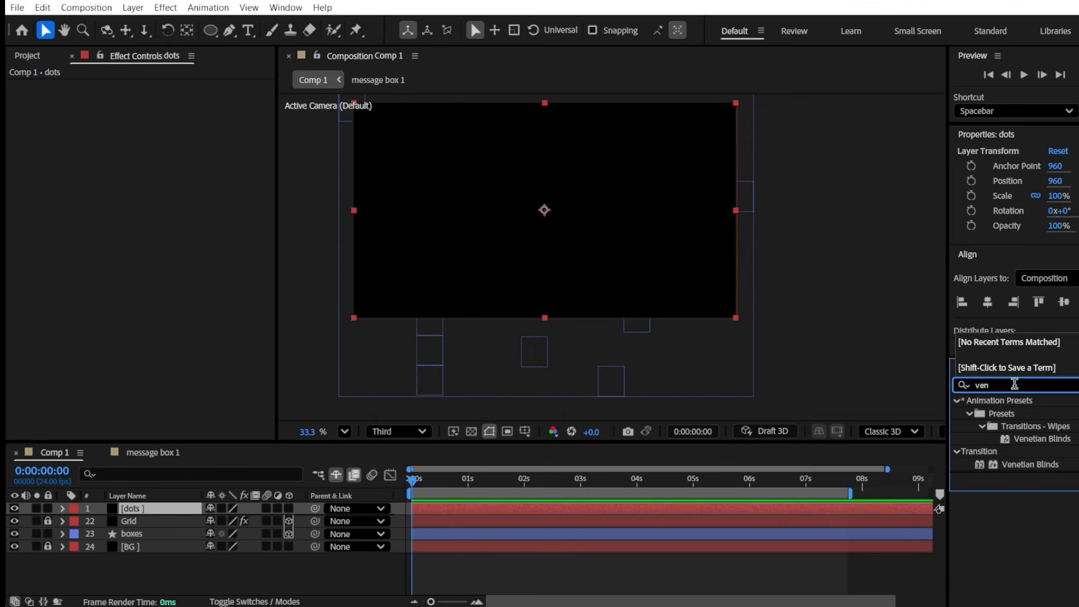
{"action": "left_click_drag", "start_coordinate": [1047, 466], "coordinate": [157, 508]}
Change the dots solid's colour to white, ffffff
{"action": "left_click", "coordinate": [134, 7]}
{"action": "left_click", "coordinate": [169, 39]}
{"action": "type", "text": "ffffff"}
{"action": "left_click", "coordinate": [718, 216]}
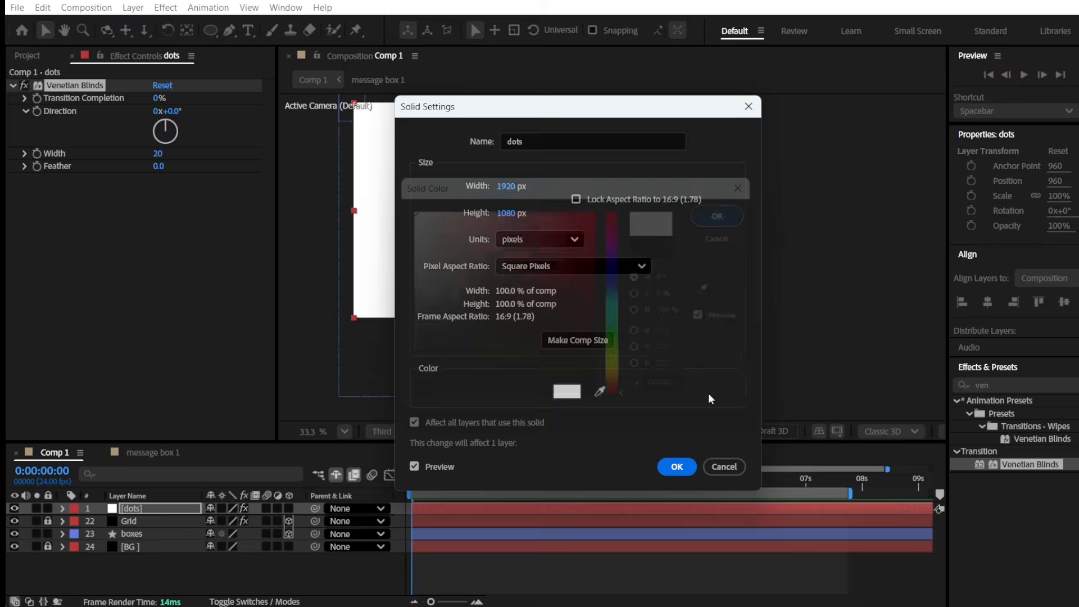
{"action": "left_click", "coordinate": [676, 467]}
Set the Venetian Blinds Transition Completion on the dots layer to 90%
{"action": "left_click_drag", "start_coordinate": [159, 98], "coordinate": [221, 99]}
{"action": "left_click_drag", "start_coordinate": [429, 184], "coordinate": [470, 208]}
{"action": "scroll", "coordinate": [471, 208], "scroll_direction": "up", "scroll_amount": 1}
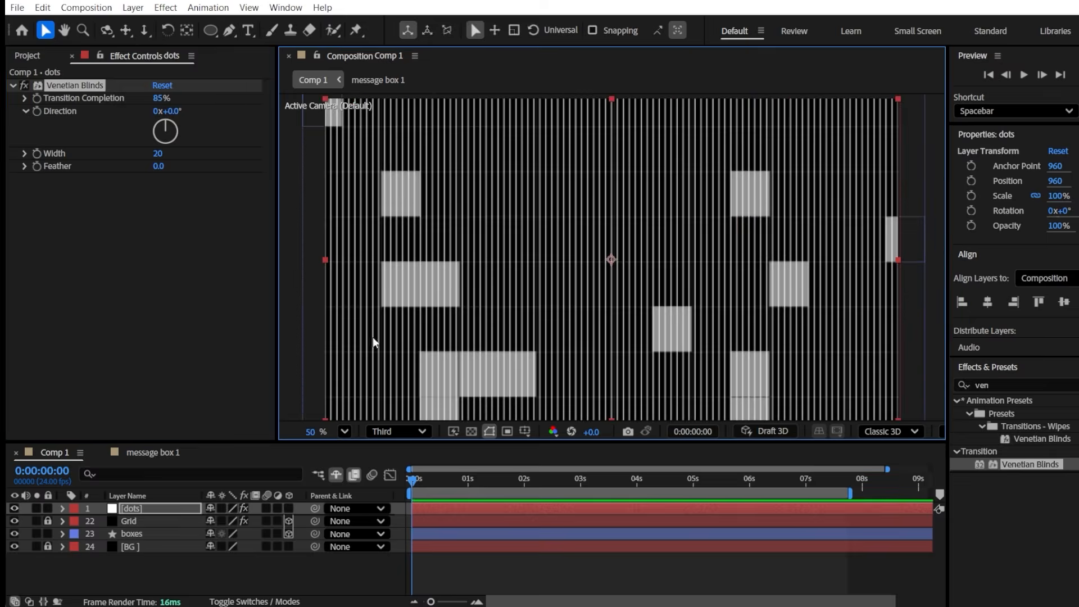
{"action": "key", "text": "shift+/"}
{"action": "key", "text": "ctrl+j"}
{"action": "left_click_drag", "start_coordinate": [156, 98], "coordinate": [158, 97]}
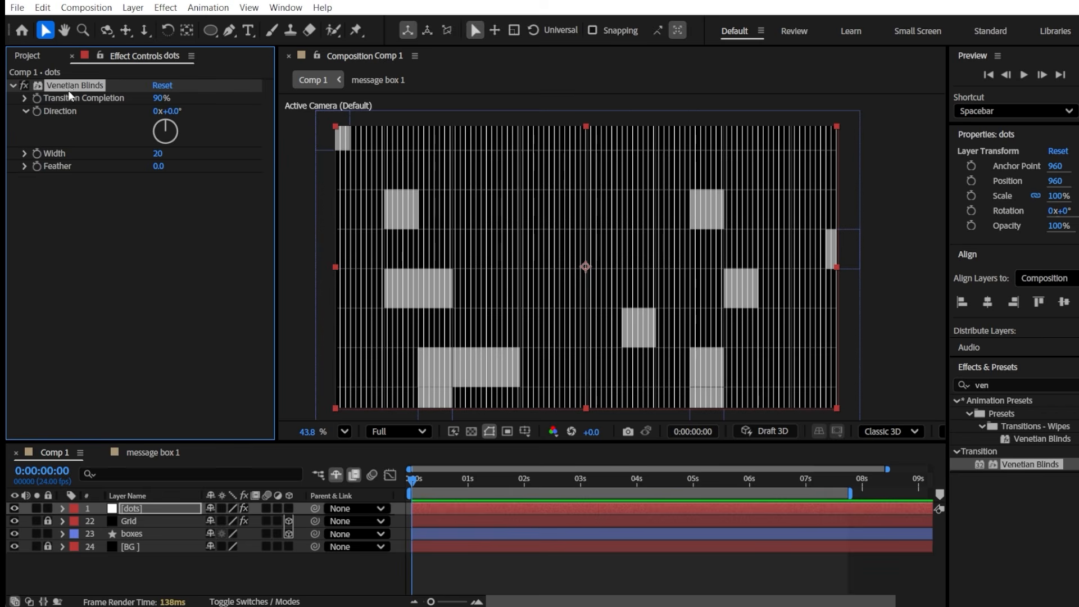
{"action": "left_click", "coordinate": [102, 210]}
Duplicate the Venetian Blinds effect and set the copy's Direction to 44° to break the lines into dots
{"action": "left_click", "coordinate": [82, 86]}
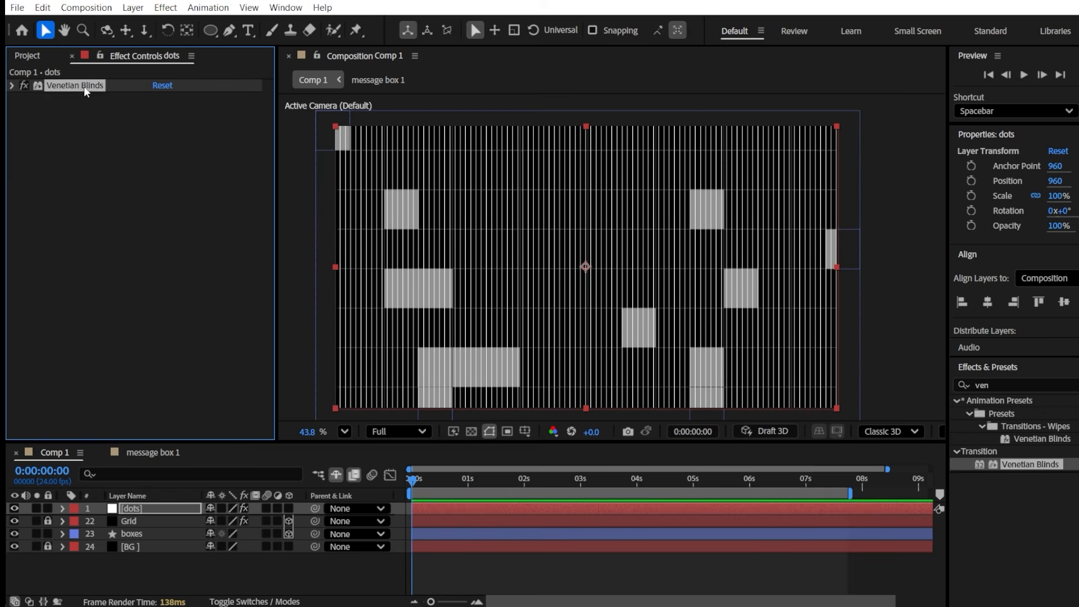
{"action": "key", "text": "ctrl+d"}
{"action": "left_click_drag", "start_coordinate": [174, 126], "coordinate": [196, 123]}
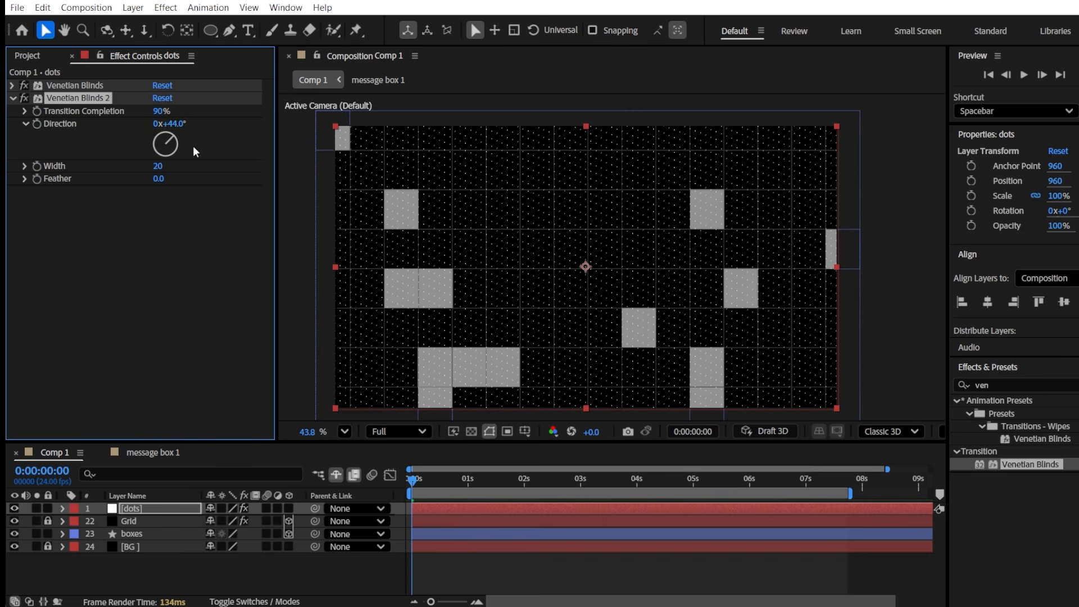
Lower the dots layer's opacity to about 50%
{"action": "left_click", "coordinate": [173, 507]}
{"action": "key", "text": "t"}
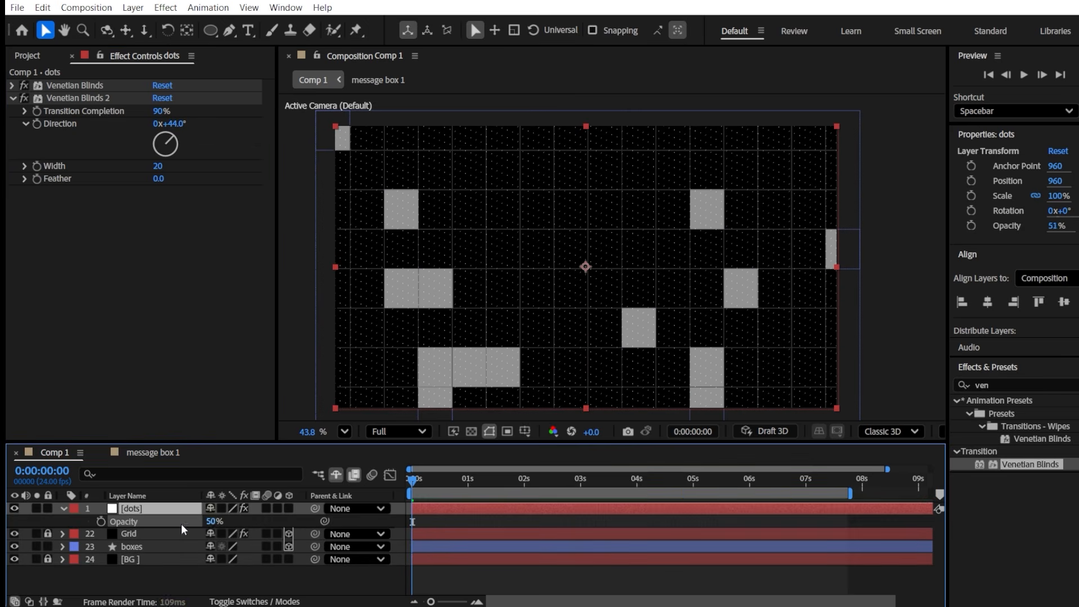
{"action": "left_click_drag", "start_coordinate": [214, 522], "coordinate": [197, 519]}
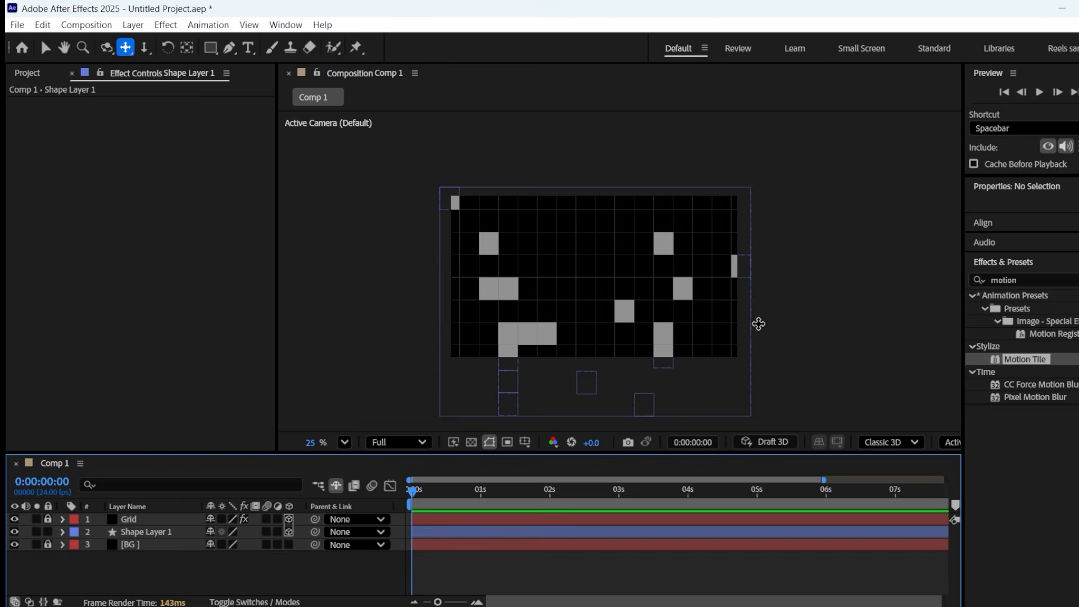
Draw a stepped white 6 px line with the Pen tool along the upper-right square's top and left edges, extending one cell left
{"action": "scroll", "coordinate": [759, 320], "scroll_direction": "up", "scroll_amount": 3}
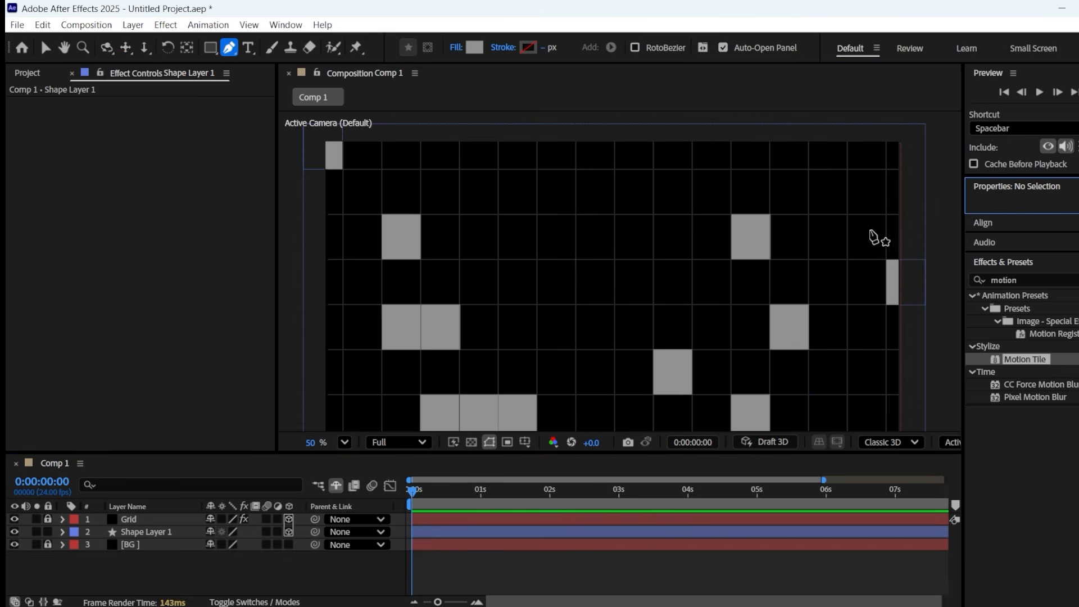
{"action": "scroll", "coordinate": [719, 225], "scroll_direction": "up", "scroll_amount": 2}
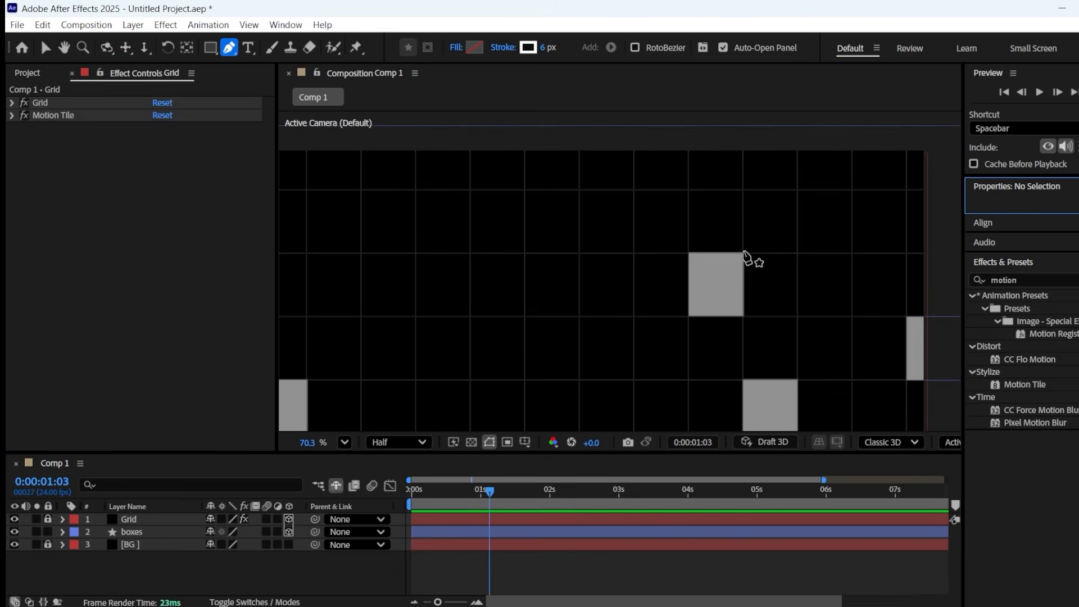
{"action": "left_click", "coordinate": [744, 251]}
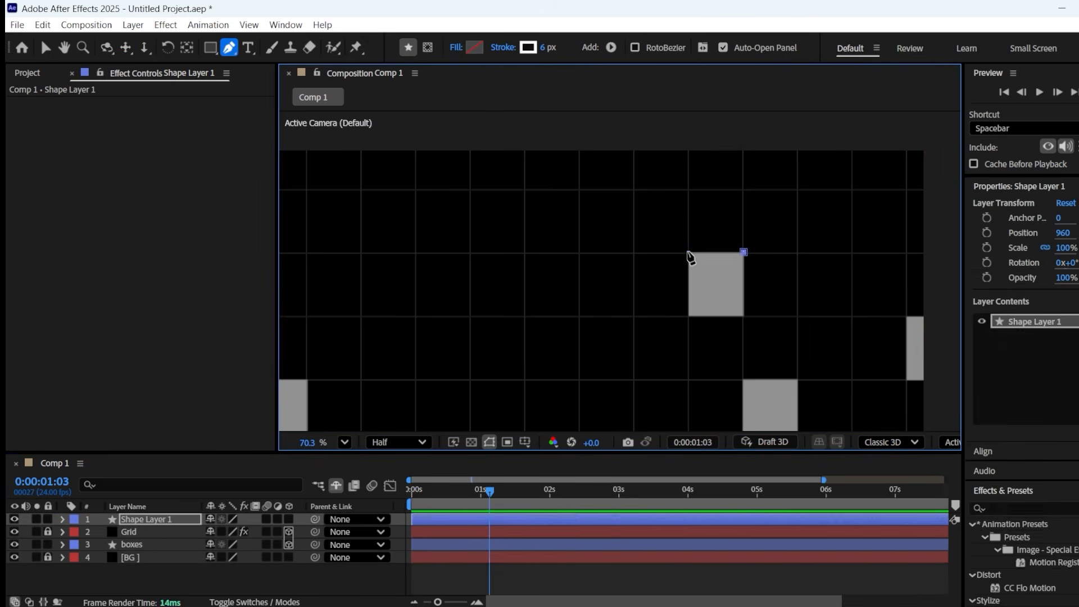
{"action": "left_click", "coordinate": [686, 251]}
{"action": "scroll", "coordinate": [744, 259], "scroll_direction": "up", "scroll_amount": 3}
{"action": "left_click", "coordinate": [742, 236]}
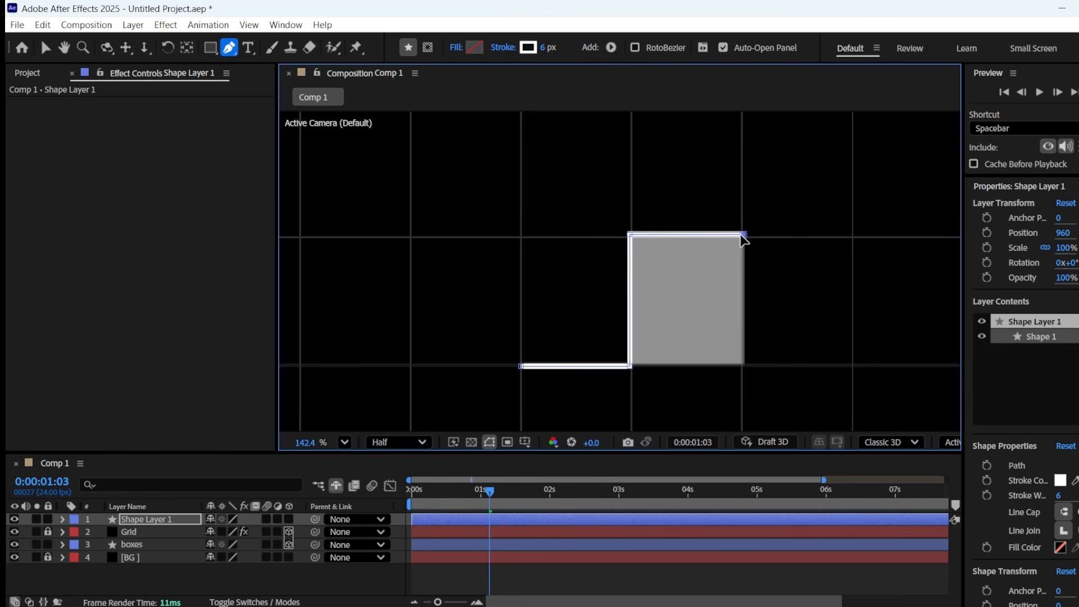
Find the Deep Glow effect and apply it to the stepped line in Shape Layer 1
{"action": "scroll", "coordinate": [1037, 531], "scroll_direction": "down", "scroll_amount": 5}
{"action": "left_click", "coordinate": [1017, 435]}
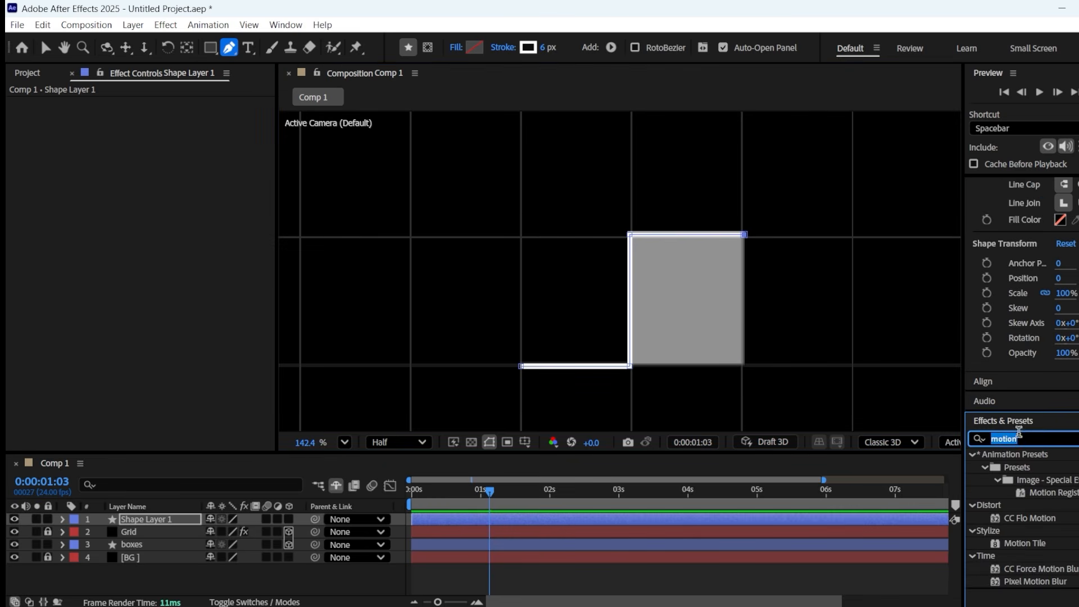
{"action": "type", "text": "deeo"}
{"action": "key", "text": "BackSpace"}
{"action": "type", "text": "p"}
{"action": "left_click_drag", "start_coordinate": [1013, 581], "coordinate": [167, 519]}
{"action": "key", "text": "v"}
{"action": "scroll", "coordinate": [597, 350], "scroll_direction": "down", "scroll_amount": 8}
{"action": "left_click", "coordinate": [585, 265]}
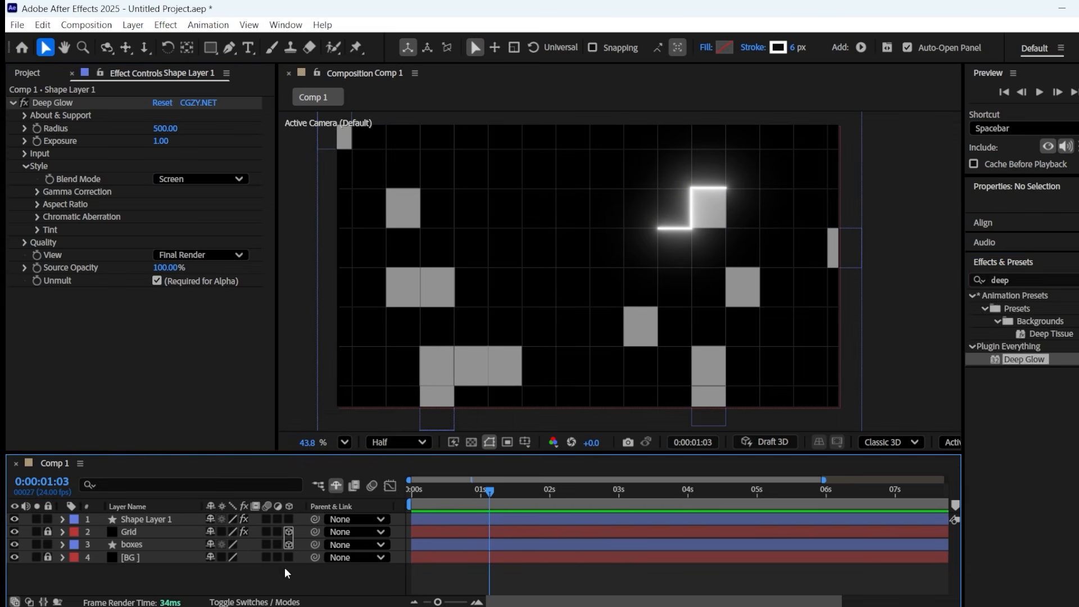
Draw an L-shaped line on a new shape layer along the right and bottom edges of the middle-right square
{"action": "left_click", "coordinate": [1074, 280]}
{"action": "scroll", "coordinate": [648, 241], "scroll_direction": "up", "scroll_amount": 4}
{"action": "left_click_drag", "start_coordinate": [757, 219], "coordinate": [761, 266]}
{"action": "left_click", "coordinate": [75, 527]}
{"action": "left_click", "coordinate": [229, 49]}
{"action": "scroll", "coordinate": [725, 185], "scroll_direction": "up", "scroll_amount": 3}
{"action": "left_click", "coordinate": [717, 231]}
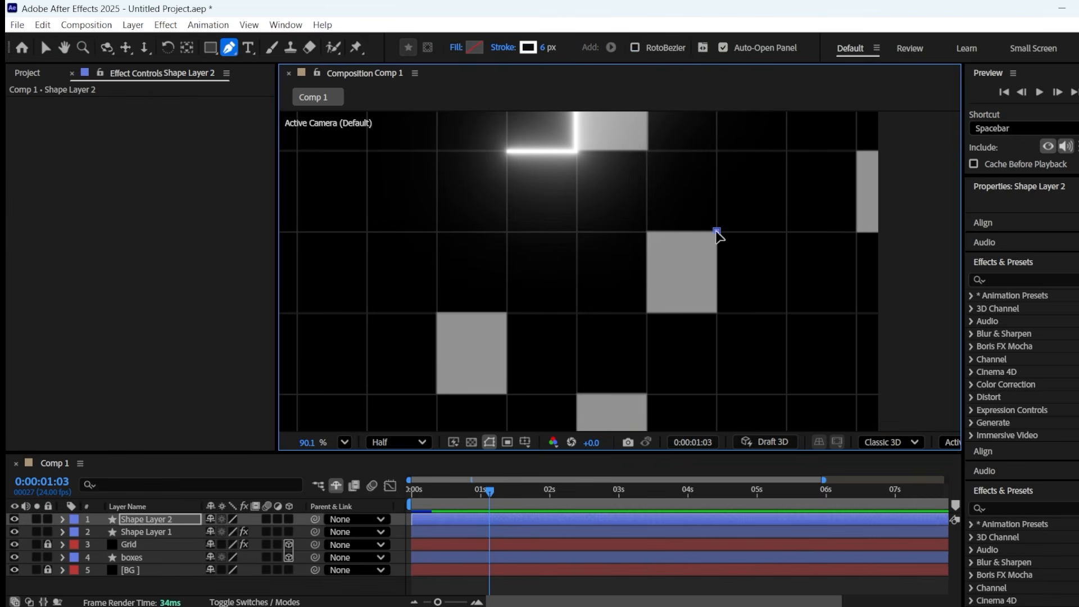
{"action": "left_click", "coordinate": [717, 313]}
{"action": "left_click", "coordinate": [646, 313]}
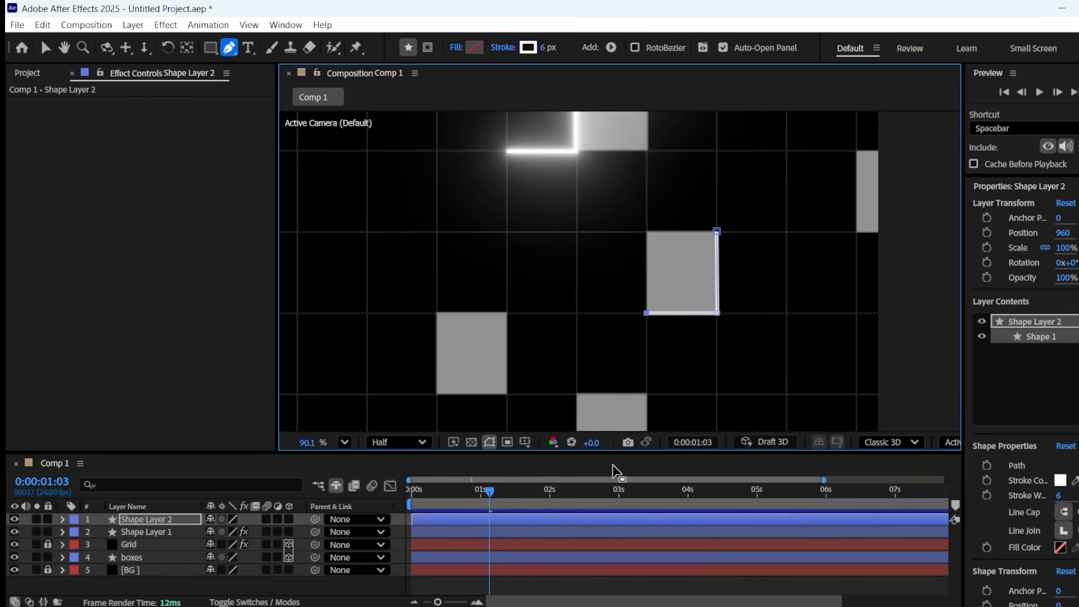
Draw an L-shaped line on another shape layer along the left and bottom edges of the two-square block, aligning its corner to the grid
{"action": "key", "text": "F2"}
{"action": "scroll", "coordinate": [722, 265], "scroll_direction": "down", "scroll_amount": 2}
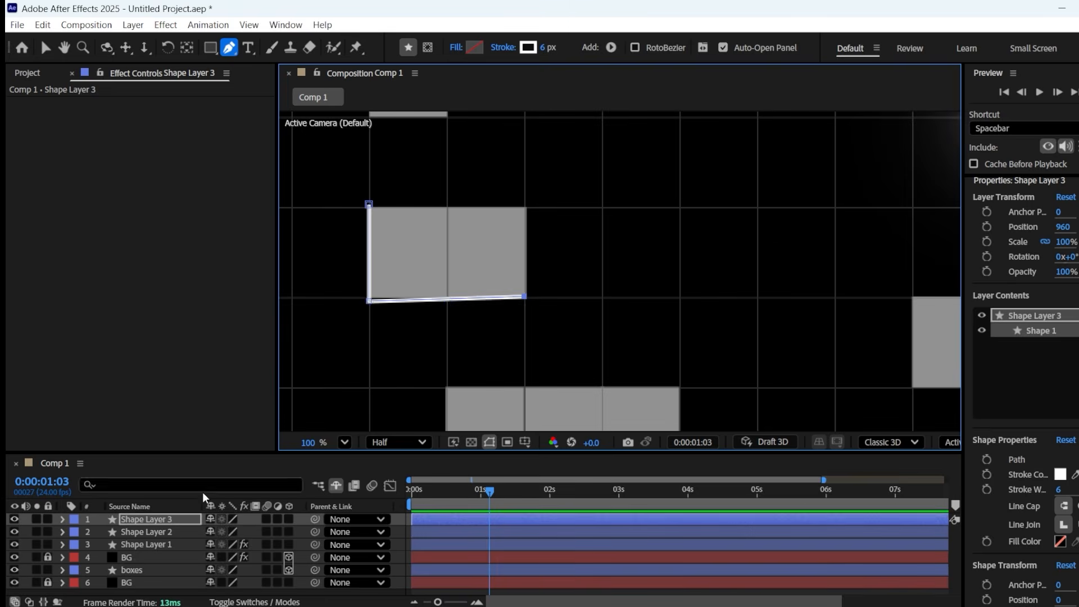
{"action": "left_click", "coordinate": [129, 507]}
{"action": "left_click", "coordinate": [146, 519]}
{"action": "left_click_drag", "start_coordinate": [368, 301], "coordinate": [379, 271]}
Draw a vertical line two cells tall on a new shape layer along the grid near the lower-right edge
{"action": "scroll", "coordinate": [392, 316], "scroll_direction": "down", "scroll_amount": 2}
{"action": "scroll", "coordinate": [359, 323], "scroll_direction": "down", "scroll_amount": 1}
{"action": "left_click_drag", "start_coordinate": [636, 268], "coordinate": [492, 285]}
{"action": "left_click", "coordinate": [866, 358], "text": "ctrl"}
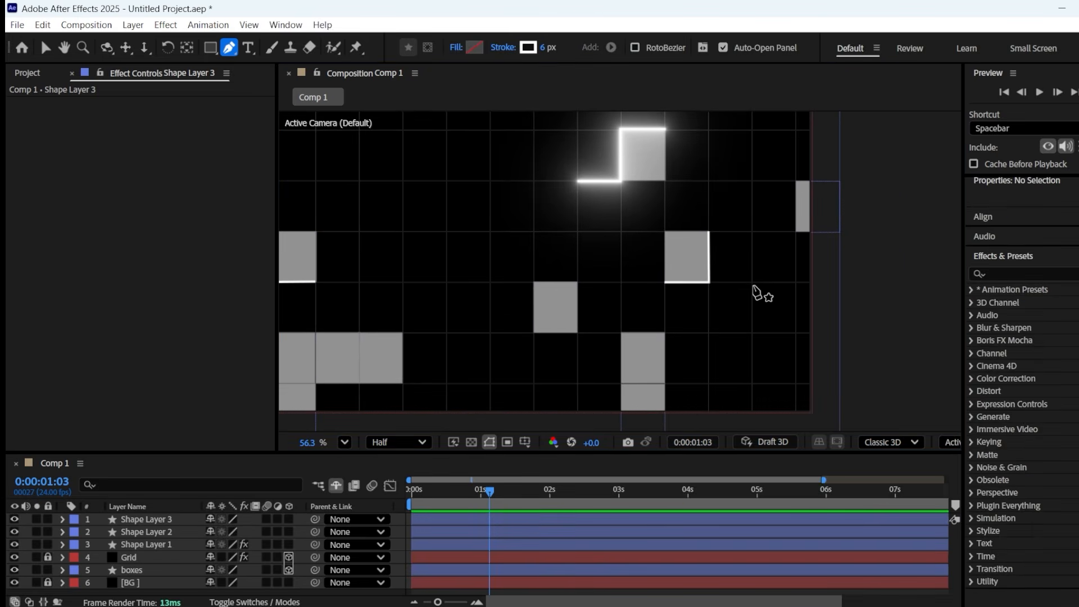
{"action": "left_click", "coordinate": [752, 282]}
{"action": "left_click", "coordinate": [752, 383]}
{"action": "left_click_drag", "start_coordinate": [752, 383], "coordinate": [913, 366]}
Duplicate Shape Layer 4 and draw an L-shaped line in the copy along the right and bottom edges of the lower central square
{"action": "left_click", "coordinate": [63, 519]}
{"action": "left_click", "coordinate": [147, 518]}
{"action": "key", "text": "ctrl+d"}
{"action": "scroll", "coordinate": [648, 284], "scroll_direction": "up", "scroll_amount": 2}
{"action": "left_click", "coordinate": [762, 290]}
{"action": "left_click", "coordinate": [762, 355]}
{"action": "left_click", "coordinate": [708, 356]}
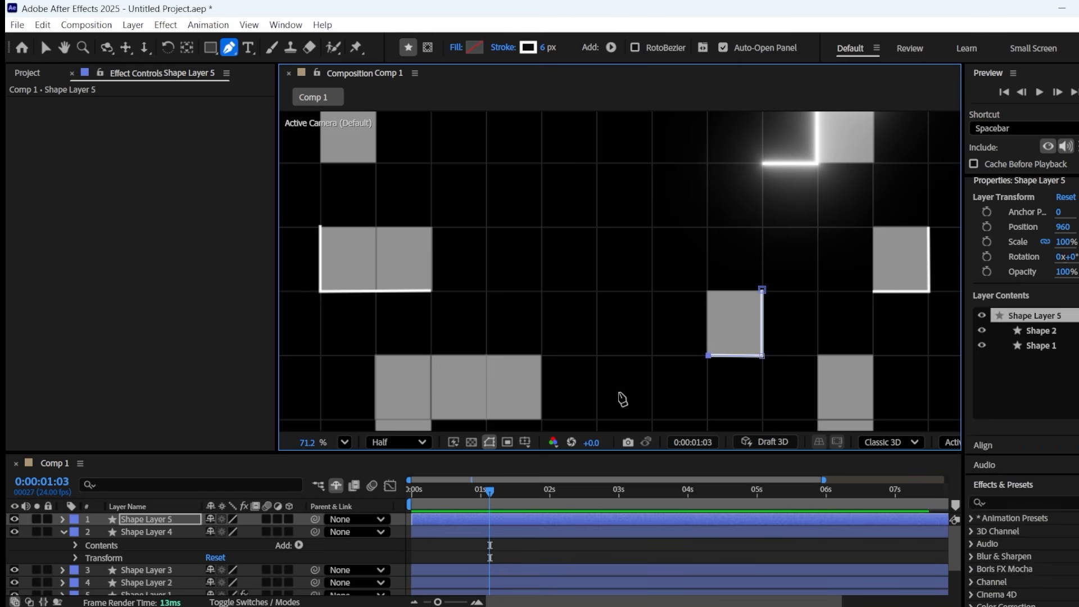
Draw a stepped line on a new shape layer along the lower-left cluster's right end and underside, continuing down the grid
{"action": "scroll", "coordinate": [601, 403], "scroll_direction": "down", "scroll_amount": 1}
{"action": "key", "text": "F2"}
{"action": "left_click_drag", "start_coordinate": [652, 297], "coordinate": [647, 264]}
{"action": "left_click", "coordinate": [543, 328]}
{"action": "left_click", "coordinate": [544, 386]}
{"action": "left_click", "coordinate": [495, 386]}
{"action": "left_click", "coordinate": [495, 414]}
Draw a line on a new shape layer two cells down near the upper-right edge, turning right to meet the edge square
{"action": "scroll", "coordinate": [607, 270], "scroll_direction": "up", "scroll_amount": 1}
{"action": "key", "text": "F2"}
{"action": "left_click", "coordinate": [648, 241]}
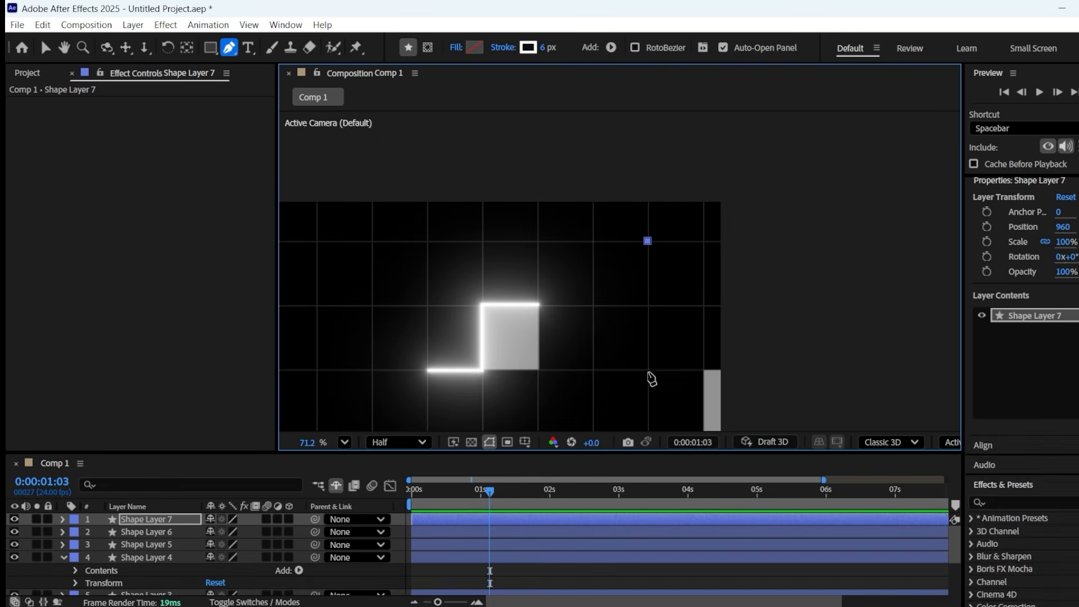
{"action": "left_click", "coordinate": [648, 370]}
{"action": "left_click", "coordinate": [703, 369]}
Draw an L-shaped line on a new shape layer along the top and right edges of the upper-left square
{"action": "left_click_drag", "start_coordinate": [371, 343], "coordinate": [809, 337]}
{"action": "scroll", "coordinate": [660, 318], "scroll_direction": "up", "scroll_amount": 1}
{"action": "left_click_drag", "start_coordinate": [660, 318], "coordinate": [744, 317]}
{"action": "key", "text": "F2"}
{"action": "left_click", "coordinate": [545, 281]}
{"action": "left_click", "coordinate": [611, 281]}
{"action": "left_click", "coordinate": [611, 357]}
Draw an L-shaped line on a new shape layer along the bottom and right sides of an empty upper-middle grid cell
{"action": "scroll", "coordinate": [743, 355], "scroll_direction": "up", "scroll_amount": 1}
{"action": "left_click_drag", "start_coordinate": [743, 355], "coordinate": [578, 328]}
{"action": "left_click", "coordinate": [554, 588]}
{"action": "left_click", "coordinate": [569, 329]}
{"action": "left_click", "coordinate": [636, 329]}
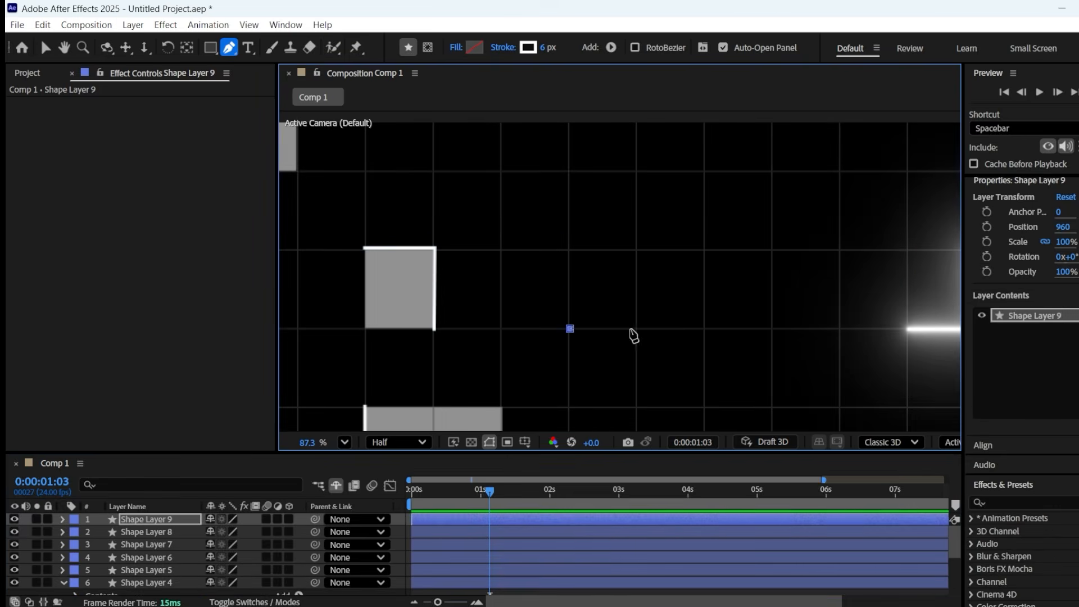
{"action": "left_click", "coordinate": [636, 250]}
{"action": "scroll", "coordinate": [637, 250], "scroll_direction": "down", "scroll_amount": 6}
{"action": "left_click_drag", "start_coordinate": [575, 272], "coordinate": [571, 205]}
{"action": "scroll", "coordinate": [710, 269], "scroll_direction": "up", "scroll_amount": 2}
{"action": "left_click", "coordinate": [793, 372]}
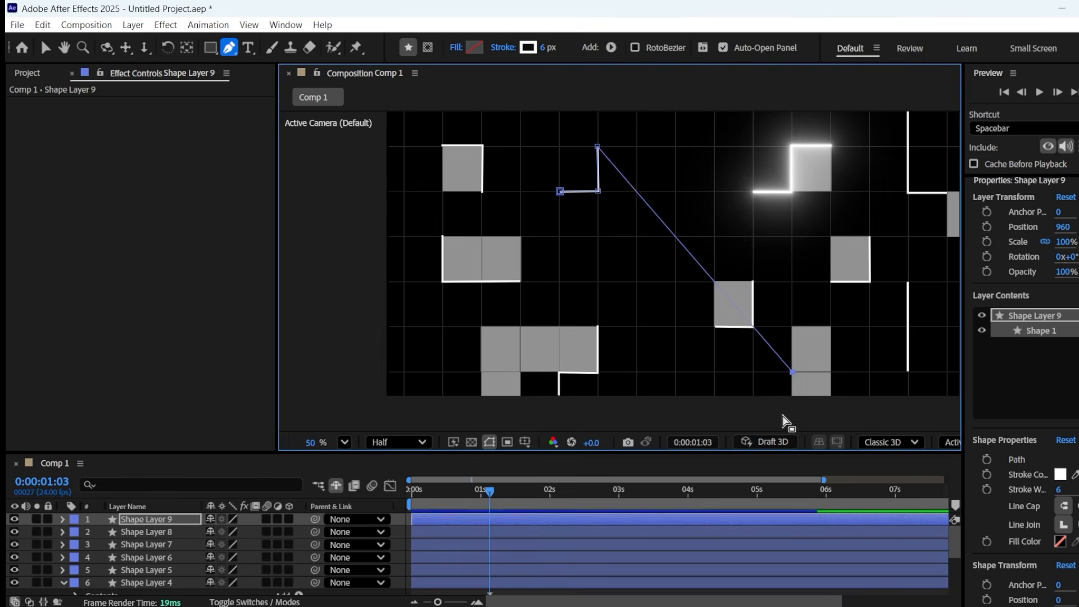
{"action": "key", "text": "ctrl+z"}
Draw a vertical line on a new shape layer along the left edge of the lower-right square column
{"action": "left_click", "coordinate": [63, 519]}
{"action": "left_click", "coordinate": [146, 542]}
{"action": "left_click", "coordinate": [793, 326]}
{"action": "left_click", "coordinate": [792, 393]}
{"action": "left_click", "coordinate": [62, 532]}
Delete the end point of the Shape Layer 7 line to remove its horizontal segment beside the right-edge square
{"action": "scroll", "coordinate": [629, 285], "scroll_direction": "down", "scroll_amount": 1}
{"action": "left_click_drag", "start_coordinate": [628, 286], "coordinate": [624, 234]}
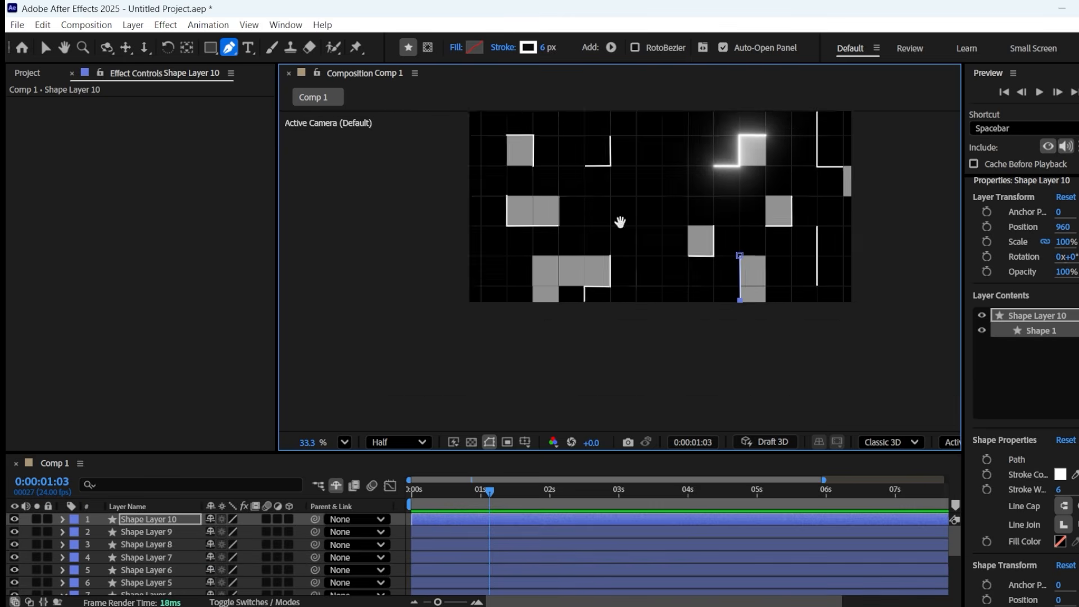
{"action": "left_click_drag", "start_coordinate": [838, 179], "coordinate": [718, 256]}
{"action": "scroll", "coordinate": [717, 257], "scroll_direction": "up", "scroll_amount": 2}
{"action": "left_click_drag", "start_coordinate": [718, 256], "coordinate": [669, 371]}
{"action": "left_click", "coordinate": [181, 556]}
{"action": "left_click", "coordinate": [681, 343]}
{"action": "key", "text": "Delete"}
Return to the first frame and apply Deep Glow to Shape Layers 2 through 10 together
{"action": "scroll", "coordinate": [618, 318], "scroll_direction": "down", "scroll_amount": 1}
{"action": "scroll", "coordinate": [615, 323], "scroll_direction": "down", "scroll_amount": 1}
{"action": "left_click_drag", "start_coordinate": [615, 323], "coordinate": [809, 237]}
{"action": "scroll", "coordinate": [54, 544], "scroll_direction": "down", "scroll_amount": 3}
{"action": "left_click", "coordinate": [63, 524]}
{"action": "key", "text": "Home"}
{"action": "scroll", "coordinate": [648, 209], "scroll_direction": "up", "scroll_amount": 3}
{"action": "left_click_drag", "start_coordinate": [648, 209], "coordinate": [505, 204]}
{"action": "key", "text": "v"}
{"action": "left_click", "coordinate": [168, 551]}
{"action": "scroll", "coordinate": [168, 543], "scroll_direction": "up", "scroll_amount": 3}
{"action": "left_click", "coordinate": [168, 520], "text": "shift"}
{"action": "scroll", "coordinate": [993, 578], "scroll_direction": "down", "scroll_amount": 5}
{"action": "left_click", "coordinate": [1003, 274]}
{"action": "type", "text": "deep"}
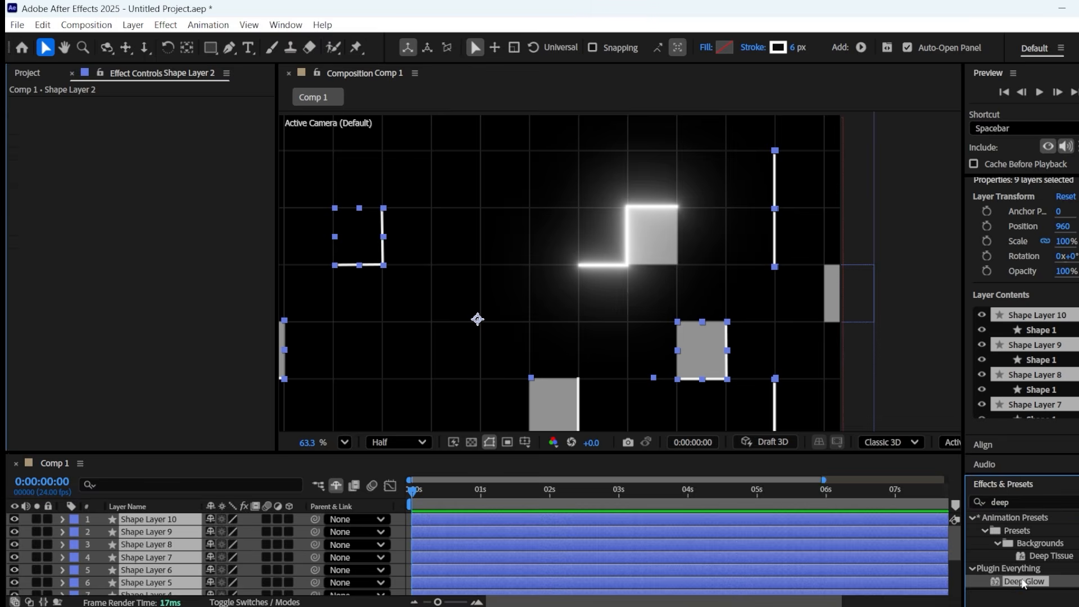
{"action": "double_click", "coordinate": [1022, 581]}
{"action": "scroll", "coordinate": [780, 319], "scroll_direction": "down", "scroll_amount": 3}
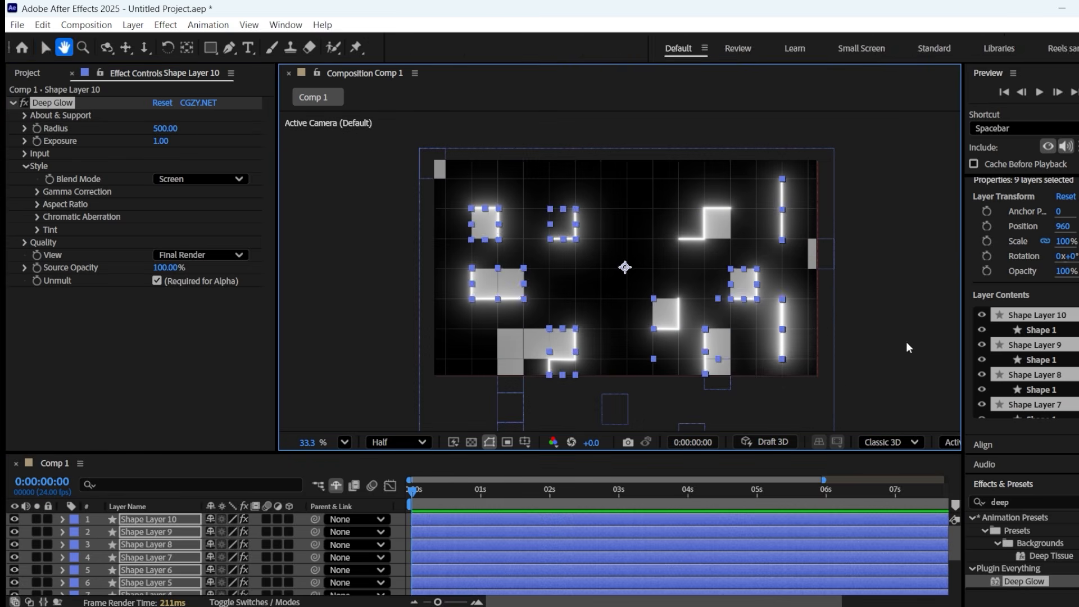
{"action": "left_click", "coordinate": [912, 341]}
Add Trim Paths to the stepped line in Shape Layer 1
{"action": "scroll", "coordinate": [151, 568], "scroll_direction": "down", "scroll_amount": 2}
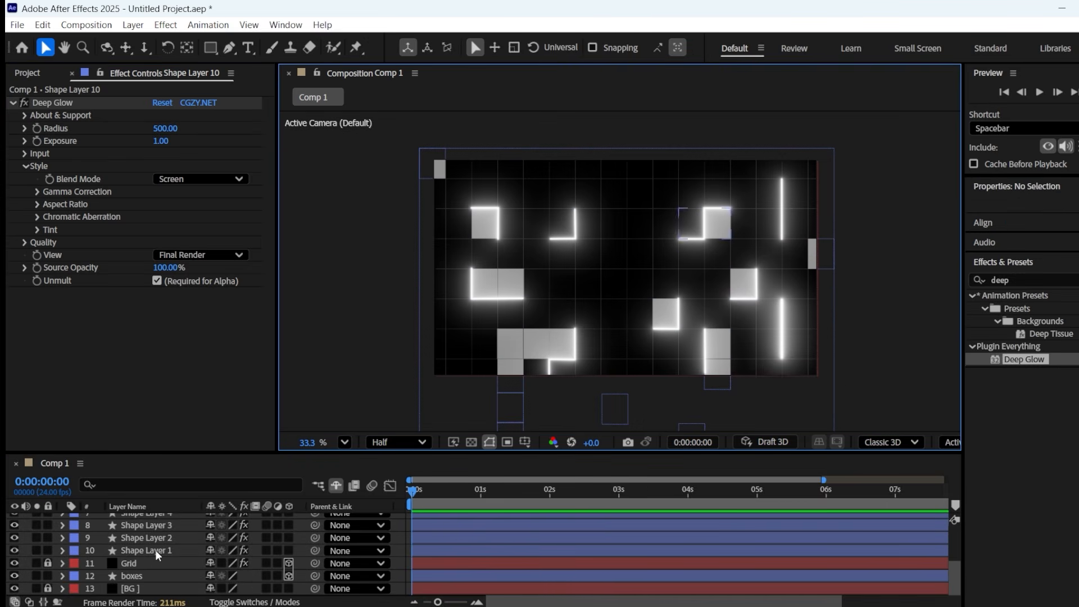
{"action": "left_click", "coordinate": [155, 550]}
{"action": "left_click", "coordinate": [63, 551]}
{"action": "left_click", "coordinate": [299, 564]}
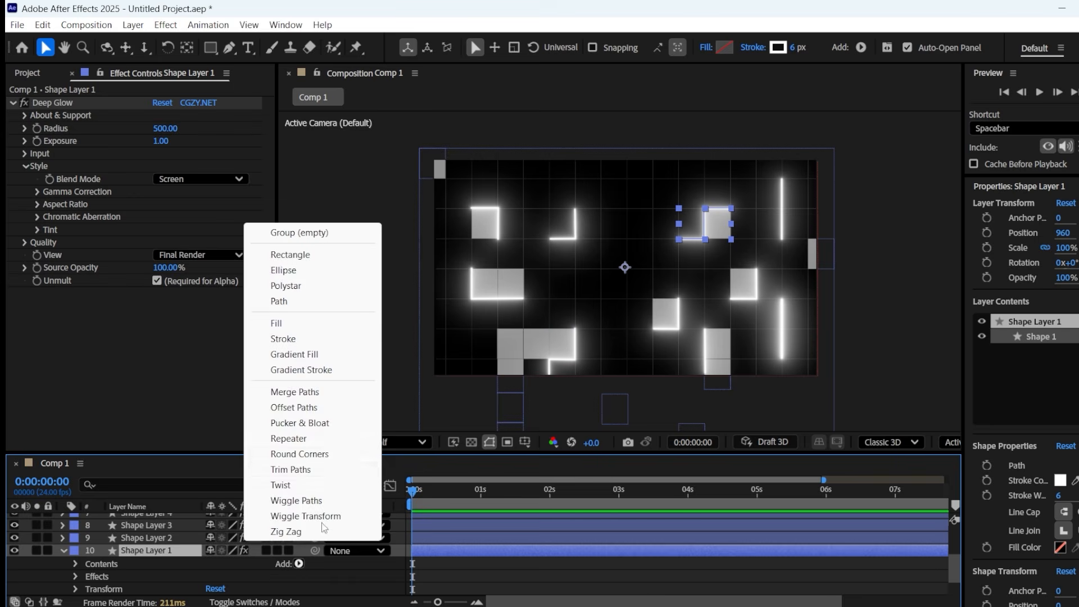
{"action": "left_click", "coordinate": [328, 467]}
{"action": "key", "text": "slash"}
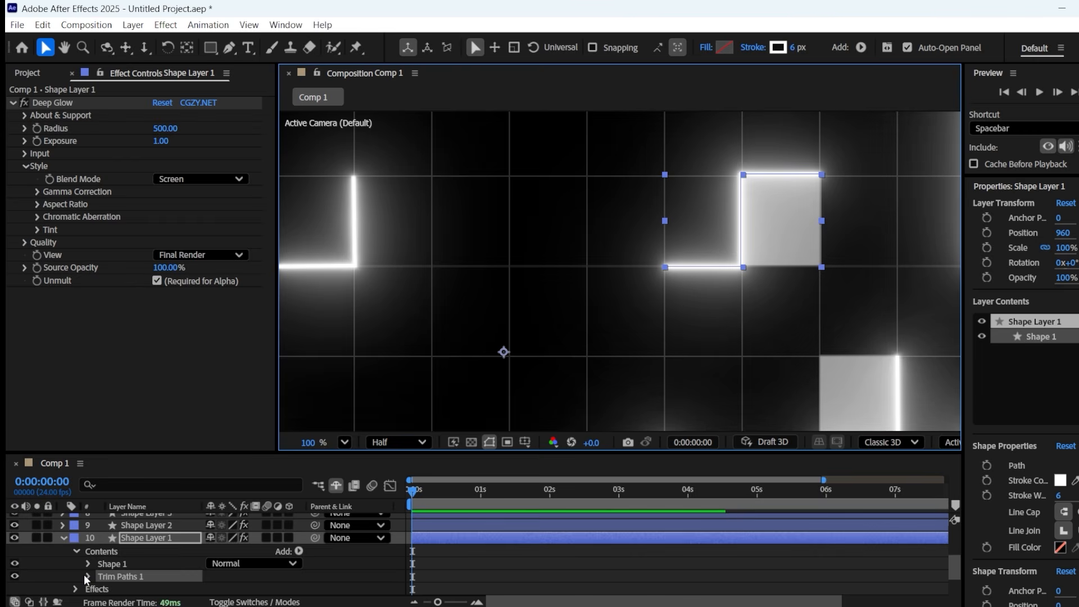
Keyframe the Trim Paths End of Shape Layer 1 from 0% at the first frame to 100% at 3 seconds
{"action": "left_click", "coordinate": [87, 576]}
{"action": "scroll", "coordinate": [135, 577], "scroll_direction": "down", "scroll_amount": 2}
{"action": "scroll", "coordinate": [133, 565], "scroll_direction": "up", "scroll_amount": 1}
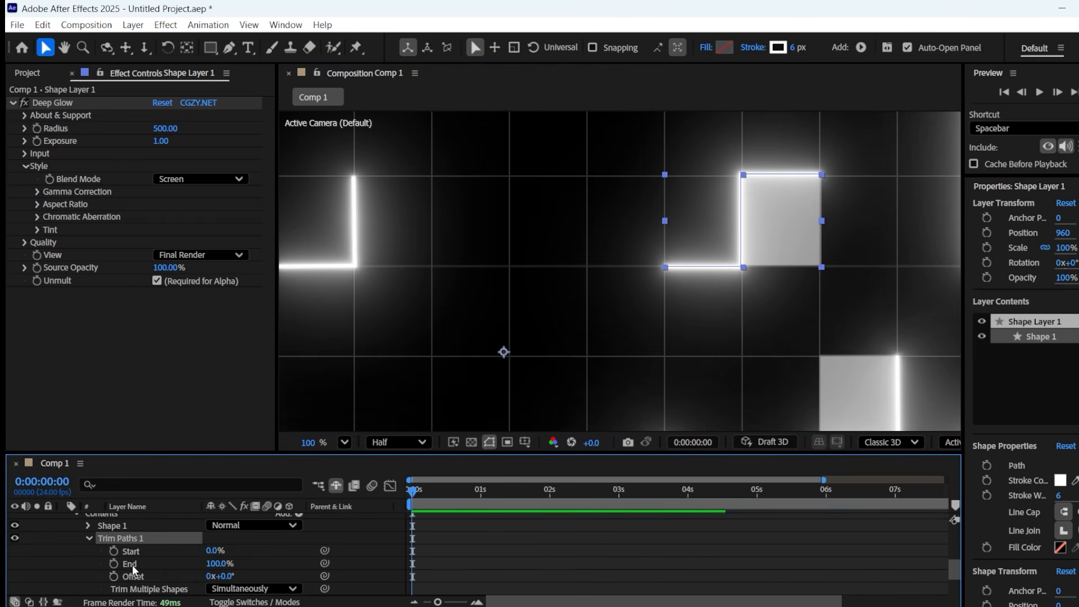
{"action": "left_click", "coordinate": [136, 564]}
{"action": "left_click", "coordinate": [113, 563]}
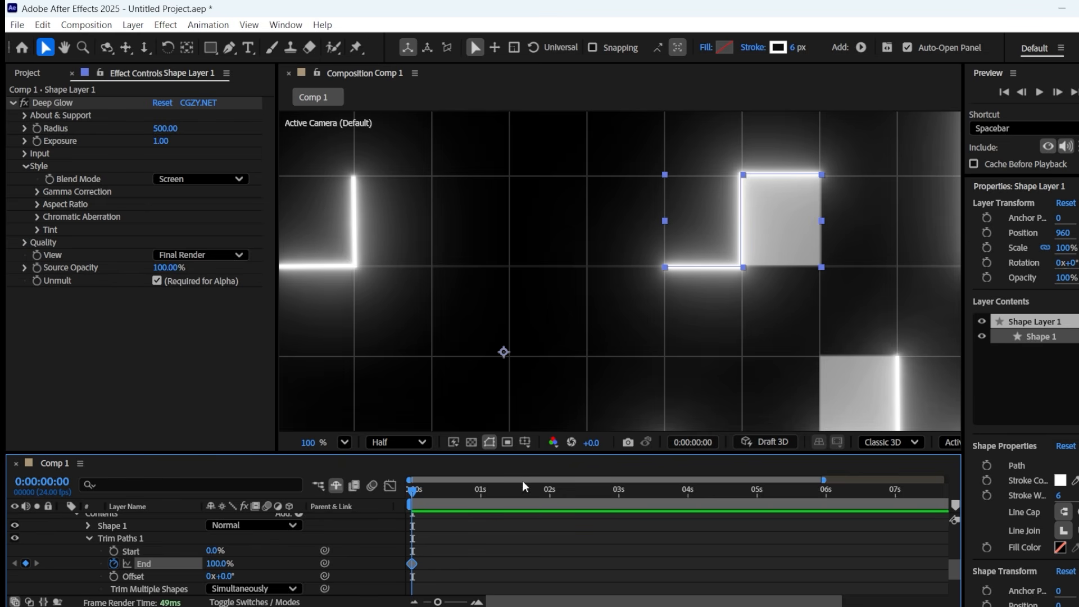
{"action": "left_click_drag", "start_coordinate": [551, 491], "coordinate": [618, 491]}
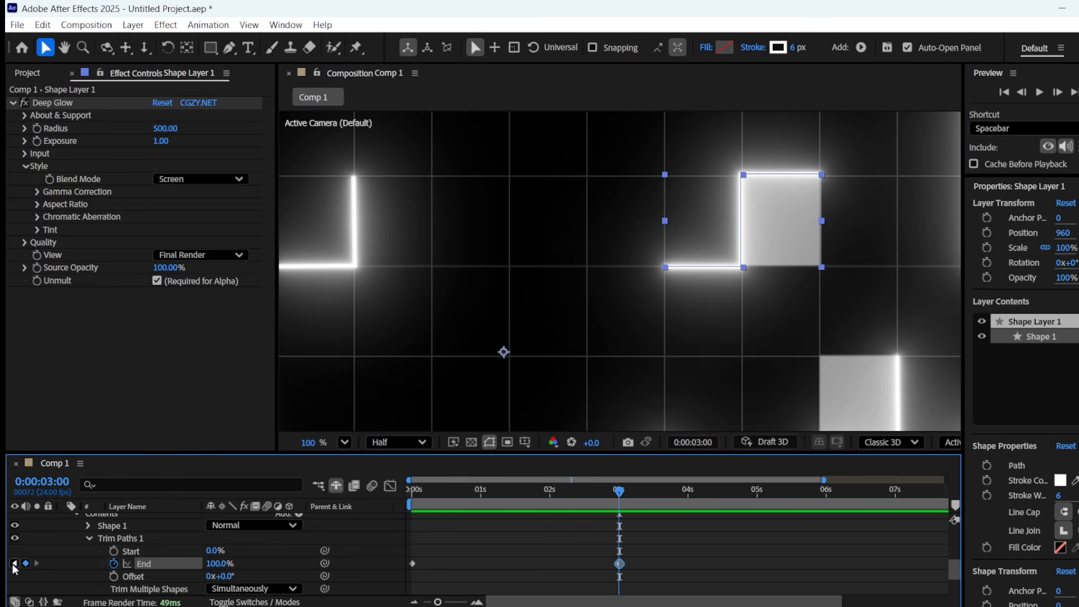
{"action": "left_click_drag", "start_coordinate": [221, 564], "coordinate": [13, 568]}
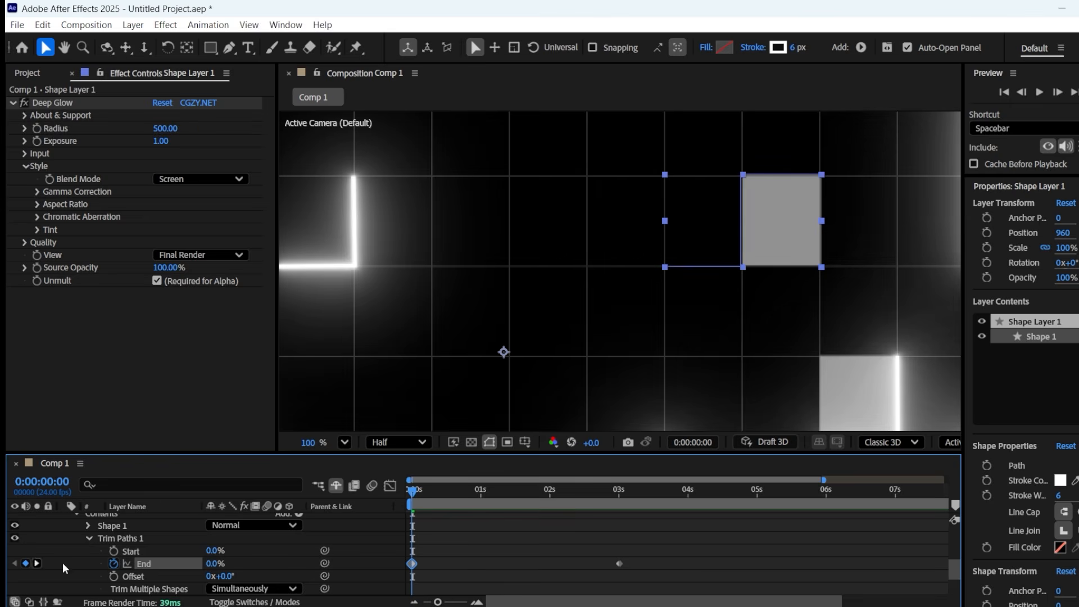
Keyframe the Trim Paths Start from 0% at 1 second to the path's end at about 3.7 seconds, then preview the animation
{"action": "left_click_drag", "start_coordinate": [412, 497], "coordinate": [481, 496]}
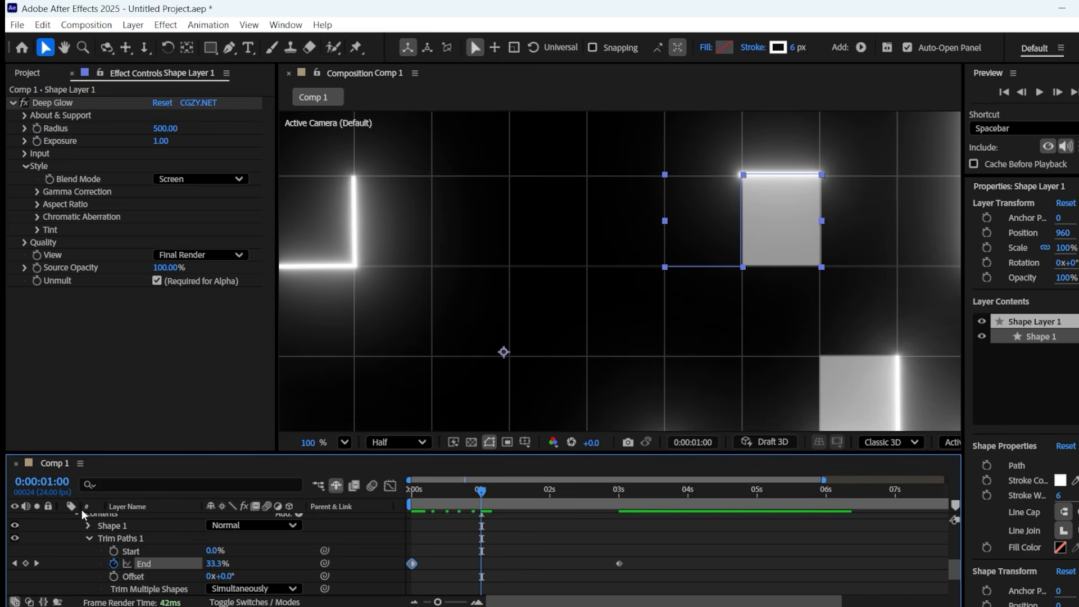
{"action": "left_click", "coordinate": [113, 552]}
{"action": "left_click_drag", "start_coordinate": [628, 497], "coordinate": [666, 497]}
{"action": "left_click", "coordinate": [27, 549]}
{"action": "left_click_drag", "start_coordinate": [216, 551], "coordinate": [711, 544]}
{"action": "left_click_drag", "start_coordinate": [665, 493], "coordinate": [304, 502]}
{"action": "key", "text": "space"}
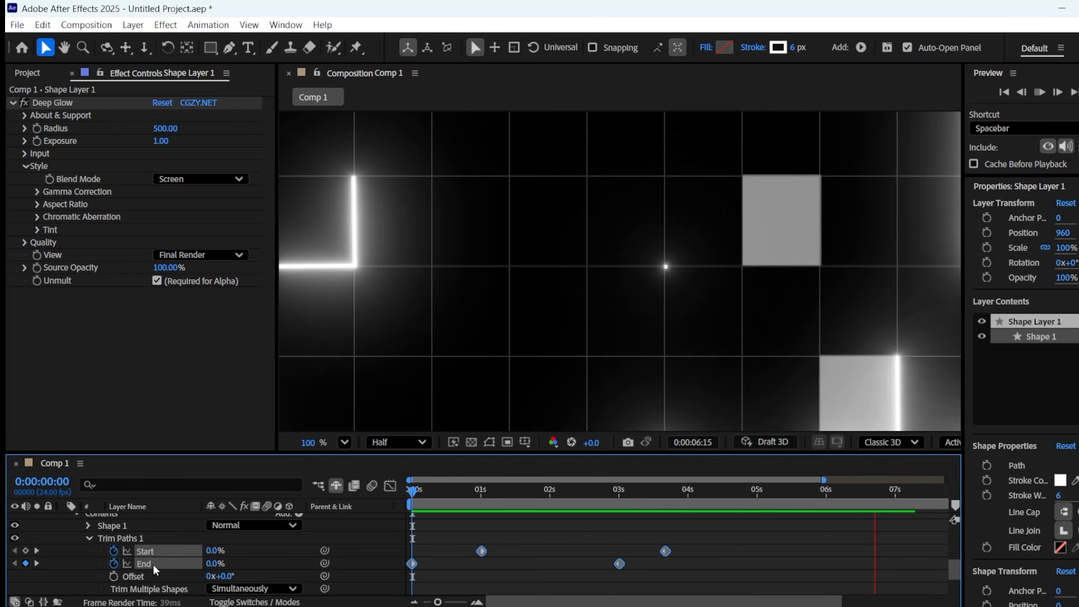
{"action": "scroll", "coordinate": [153, 564], "scroll_direction": "up", "scroll_amount": 2}
{"action": "left_click", "coordinate": [63, 575]}
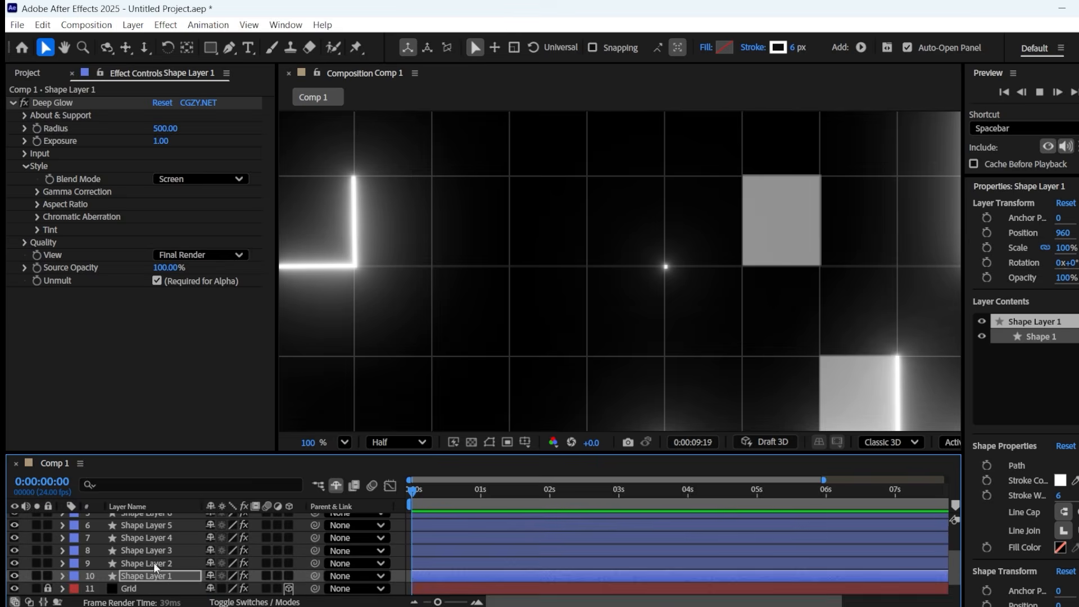
Stagger Shape Layers 2 through 9 one frame apart, so they start at frames 1 through 8 in ascending order
{"action": "left_click", "coordinate": [142, 563]}
{"action": "scroll", "coordinate": [646, 219], "scroll_direction": "down", "scroll_amount": 2}
{"action": "key", "text": "h"}
{"action": "left_click_drag", "start_coordinate": [637, 200], "coordinate": [640, 217]}
{"action": "left_click_drag", "start_coordinate": [499, 488], "coordinate": [411, 488]}
{"action": "left_click", "coordinate": [138, 552]}
{"action": "scroll", "coordinate": [152, 539], "scroll_direction": "up", "scroll_amount": 3}
{"action": "left_click", "coordinate": [169, 518], "text": "shift"}
{"action": "scroll", "coordinate": [660, 263], "scroll_direction": "down", "scroll_amount": 2}
{"action": "key", "text": "="}
{"action": "key", "text": "="}
{"action": "key", "text": "="}
{"action": "key", "text": "="}
{"action": "left_click_drag", "start_coordinate": [412, 489], "coordinate": [531, 521]}
{"action": "scroll", "coordinate": [526, 558], "scroll_direction": "down", "scroll_amount": 2}
{"action": "left_click", "coordinate": [505, 544], "text": "shift"}
{"action": "key", "text": "F2"}
{"action": "left_click", "coordinate": [504, 532]}
{"action": "scroll", "coordinate": [510, 517], "scroll_direction": "up", "scroll_amount": 2}
{"action": "left_click", "coordinate": [511, 518], "text": "shift"}
{"action": "scroll", "coordinate": [531, 521], "scroll_direction": "down", "scroll_amount": 2}
{"action": "left_click_drag", "start_coordinate": [471, 538], "coordinate": [634, 554]}
{"action": "scroll", "coordinate": [505, 536], "scroll_direction": "up", "scroll_amount": 1}
{"action": "scroll", "coordinate": [521, 549], "scroll_direction": "down", "scroll_amount": 1}
{"action": "scroll", "coordinate": [521, 551], "scroll_direction": "up", "scroll_amount": 1}
{"action": "left_click", "coordinate": [501, 552]}
{"action": "scroll", "coordinate": [562, 528], "scroll_direction": "up", "scroll_amount": 1}
Start Shape Layer 10 at frame 2 and preview the staggered line animation
{"action": "left_click_drag", "start_coordinate": [553, 540], "coordinate": [693, 530]}
{"action": "left_click", "coordinate": [569, 522]}
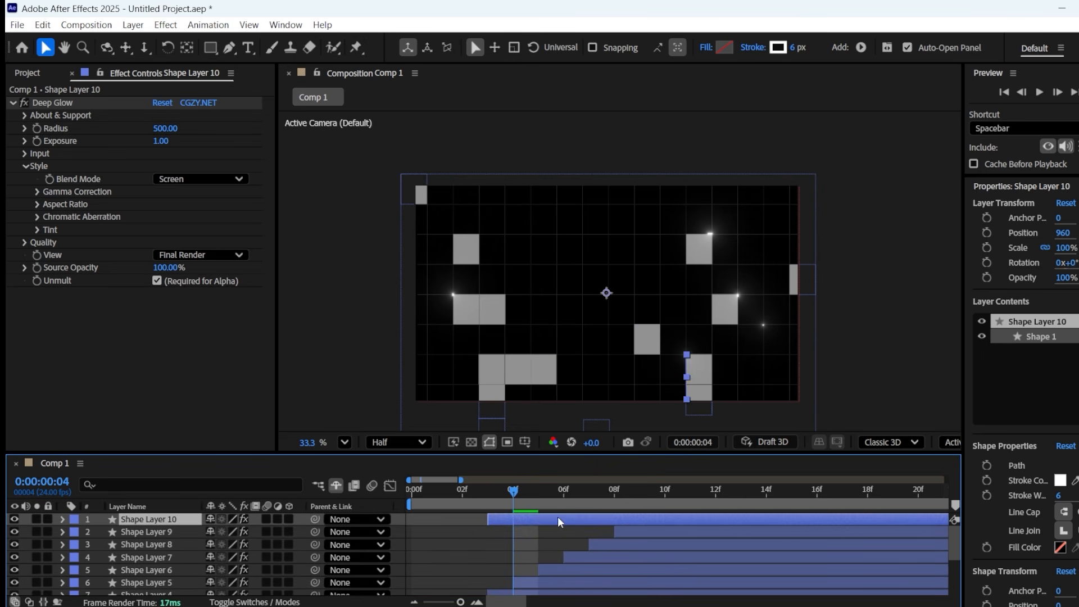
{"action": "key", "text": "space"}
{"action": "scroll", "coordinate": [645, 548], "scroll_direction": "down", "scroll_amount": 1}
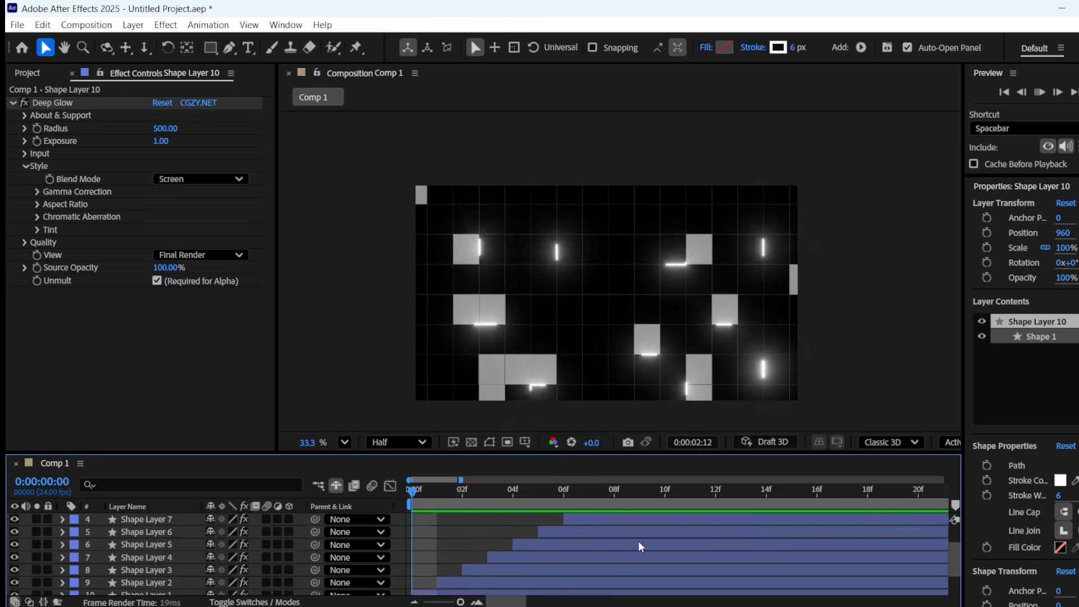
{"action": "scroll", "coordinate": [570, 531], "scroll_direction": "up", "scroll_amount": 1}
Set the Deep Glow exposure of all ten shape layers to 0.56
{"action": "key", "text": "ctrl+a"}
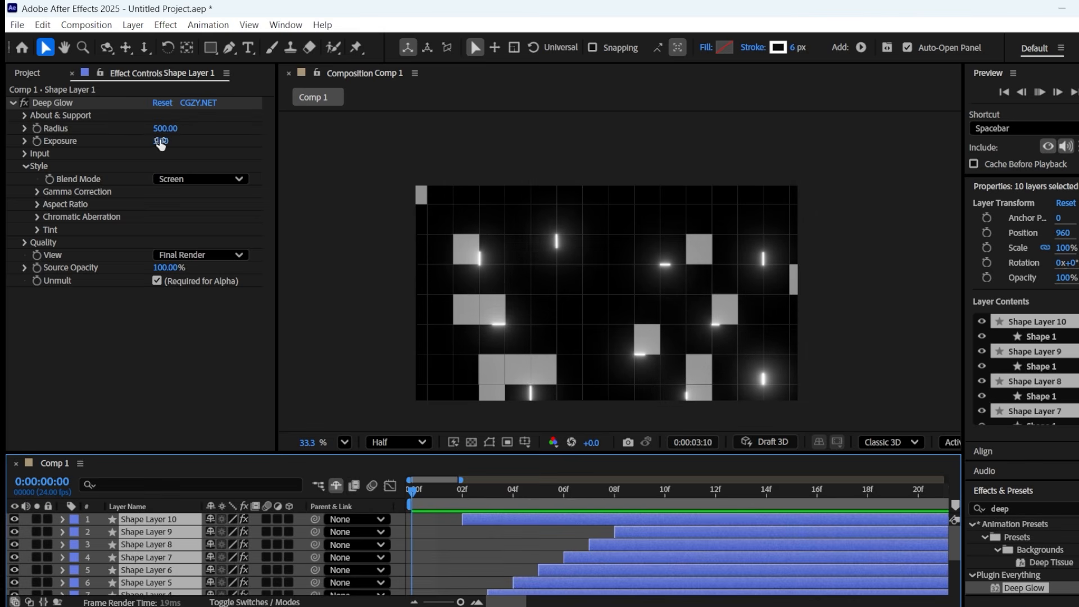
{"action": "left_click_drag", "start_coordinate": [152, 141], "coordinate": [124, 139]}
{"action": "left_click_drag", "start_coordinate": [652, 495], "coordinate": [613, 493]}
{"action": "left_click", "coordinate": [160, 141]}
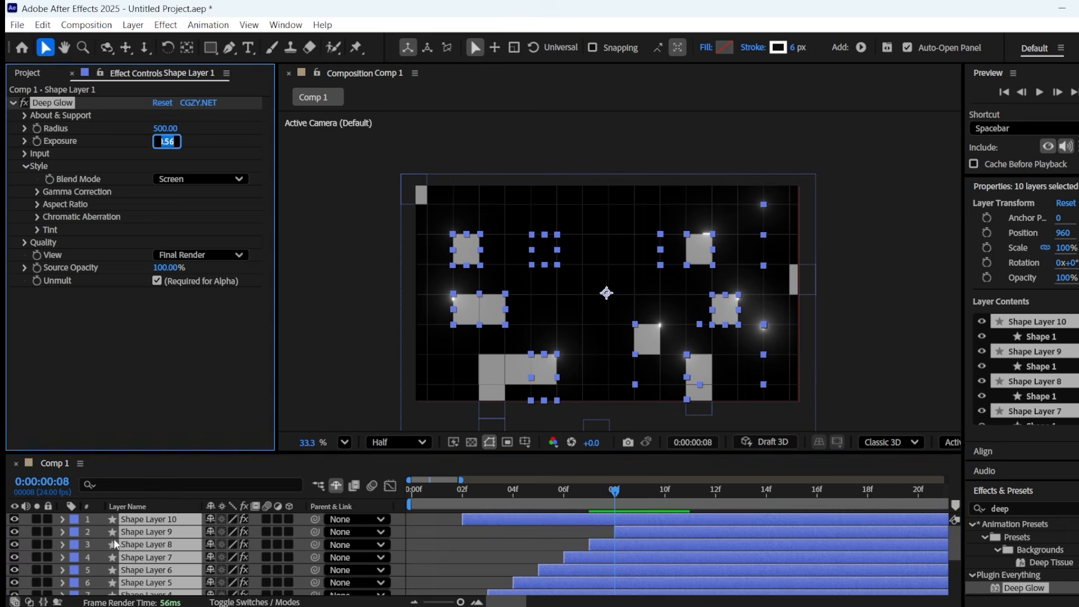
{"action": "left_click", "coordinate": [433, 566]}
Create a new black solid layer above the shape layers
{"action": "left_click", "coordinate": [132, 24]}
{"action": "mouse_move", "coordinate": [160, 45]}
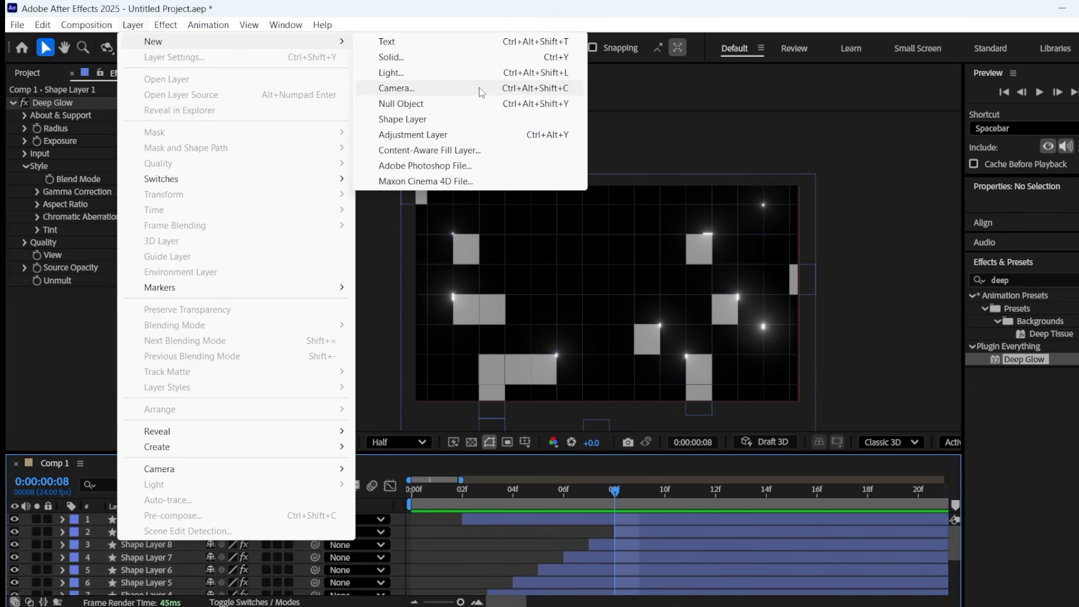
{"action": "left_click", "coordinate": [463, 60]}
{"action": "left_click", "coordinate": [664, 490]}
Draw a large elliptical mask across the middle of the black solid
{"action": "left_click", "coordinate": [210, 48]}
{"action": "left_click_drag", "start_coordinate": [210, 48], "coordinate": [248, 67]}
{"action": "left_click_drag", "start_coordinate": [210, 48], "coordinate": [243, 79]}
{"action": "left_click_drag", "start_coordinate": [454, 207], "coordinate": [770, 388]}
Show the title and action safe guides and adjust the elliptical mask so it nearly spans the composition
{"action": "left_click", "coordinate": [525, 442]}
{"action": "left_click", "coordinate": [554, 456]}
{"action": "scroll", "coordinate": [632, 245], "scroll_direction": "up", "scroll_amount": 4}
{"action": "key", "text": "v"}
{"action": "left_click_drag", "start_coordinate": [596, 182], "coordinate": [592, 167]}
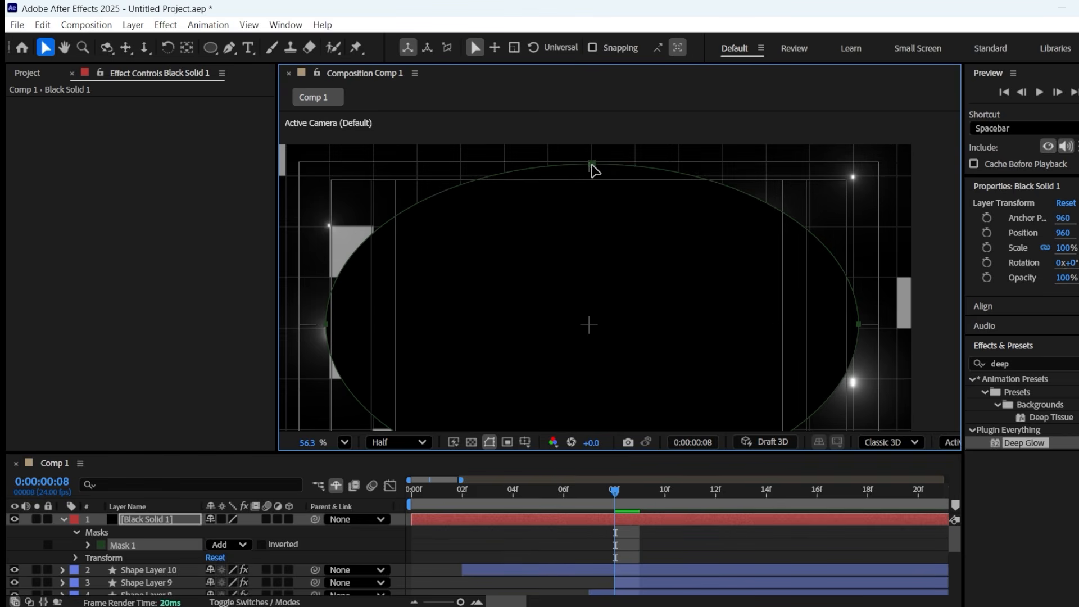
{"action": "left_click_drag", "start_coordinate": [584, 287], "coordinate": [582, 207]}
{"action": "double_click", "coordinate": [591, 403]}
{"action": "left_click_drag", "start_coordinate": [590, 403], "coordinate": [590, 406]}
{"action": "left_click_drag", "start_coordinate": [394, 257], "coordinate": [391, 311]}
{"action": "key", "text": "Return"}
{"action": "left_click_drag", "start_coordinate": [325, 298], "coordinate": [329, 299]}
{"action": "key", "text": "Return"}
{"action": "double_click", "coordinate": [330, 300]}
{"action": "scroll", "coordinate": [521, 306], "scroll_direction": "down", "scroll_amount": 1}
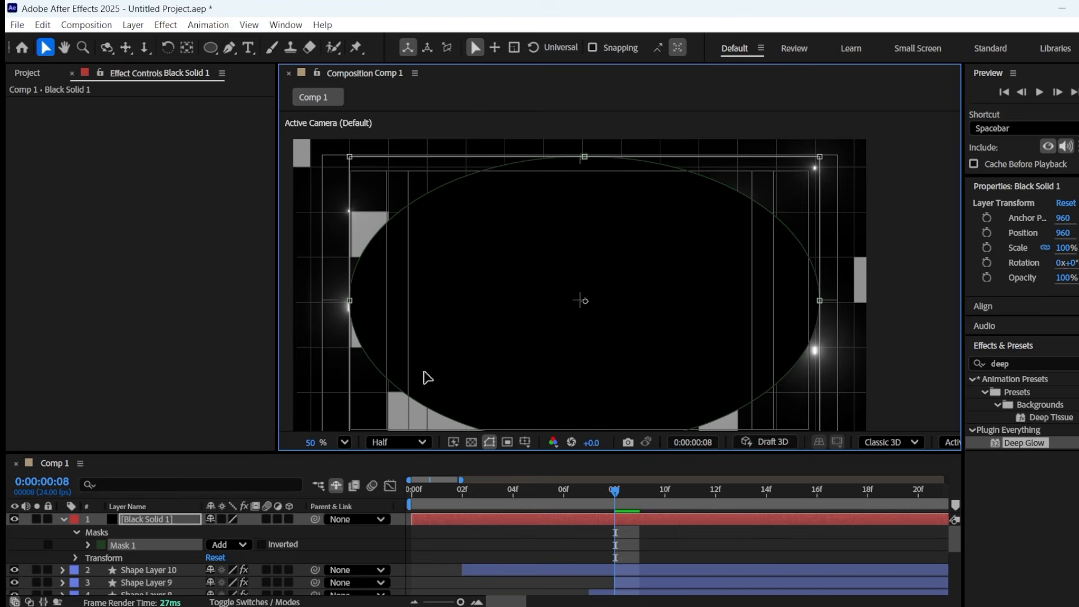
Invert the black solid's mask and feather it by 497 pixels to form a soft vignette
{"action": "left_click", "coordinate": [261, 544]}
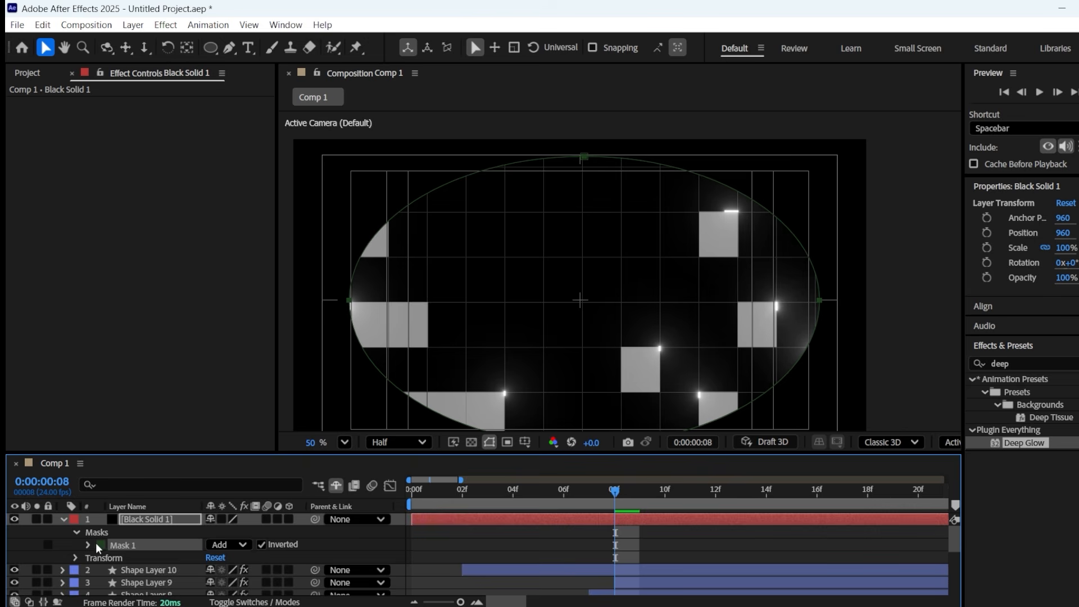
{"action": "left_click", "coordinate": [88, 545]}
{"action": "left_click_drag", "start_coordinate": [229, 563], "coordinate": [508, 563]}
{"action": "scroll", "coordinate": [677, 380], "scroll_direction": "down", "scroll_amount": 1}
{"action": "scroll", "coordinate": [677, 379], "scroll_direction": "down", "scroll_amount": 3}
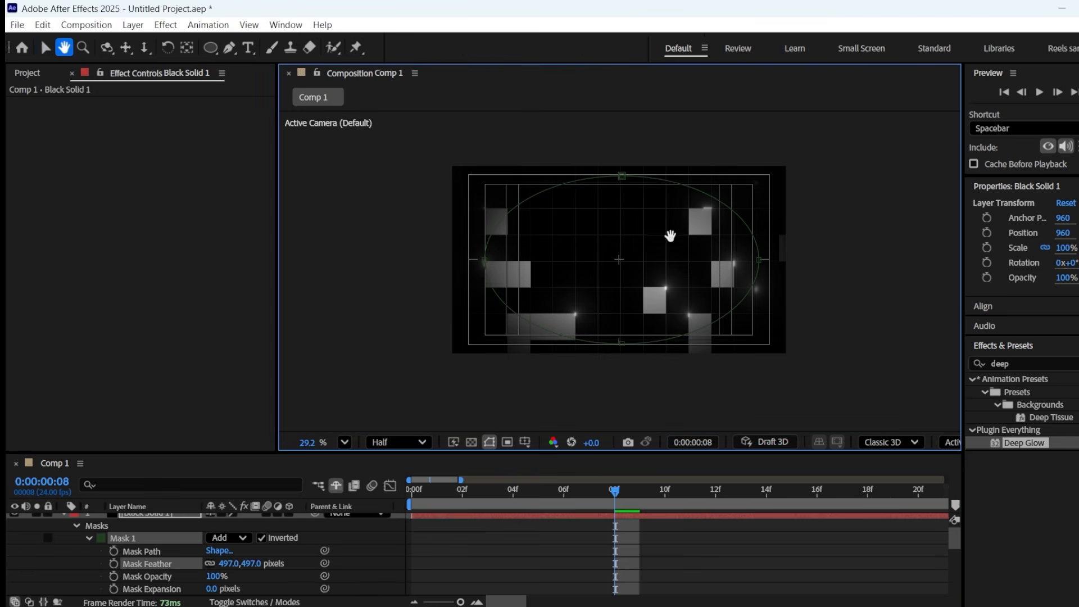
{"action": "left_click", "coordinate": [89, 537]}
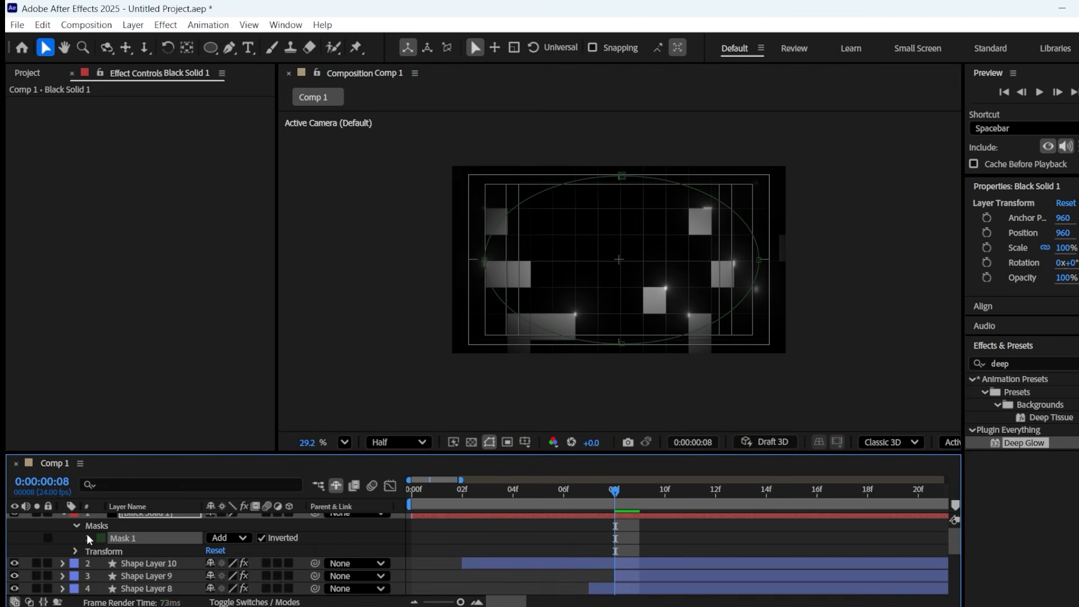
Add an adjustment layer above the black solid and apply Gaussian Blur to it
{"action": "left_click", "coordinate": [133, 25]}
{"action": "mouse_move", "coordinate": [153, 48]}
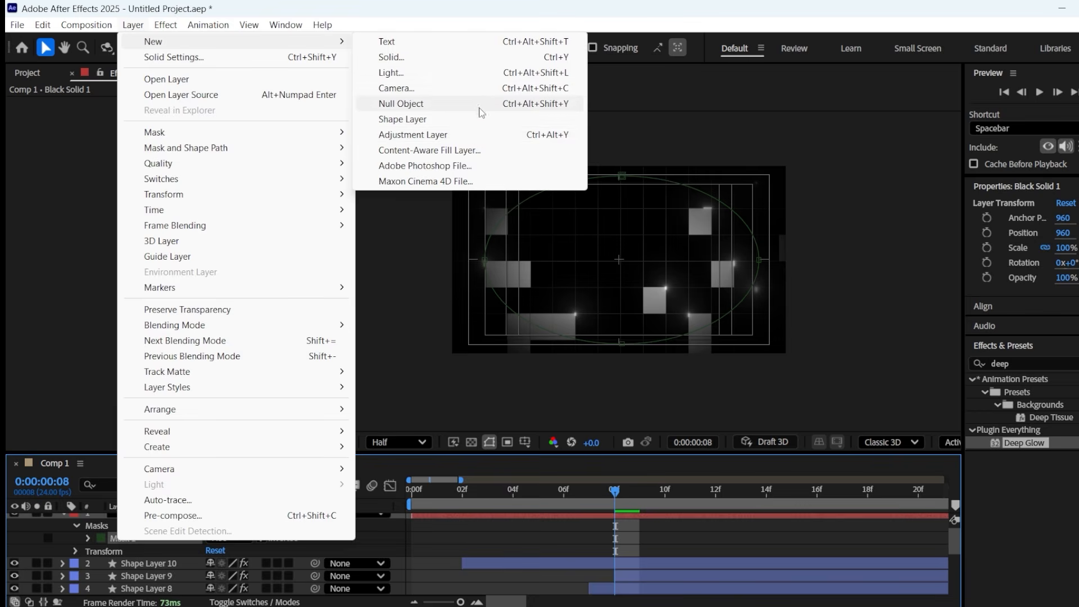
{"action": "left_click", "coordinate": [477, 135]}
{"action": "left_click", "coordinate": [1020, 361]}
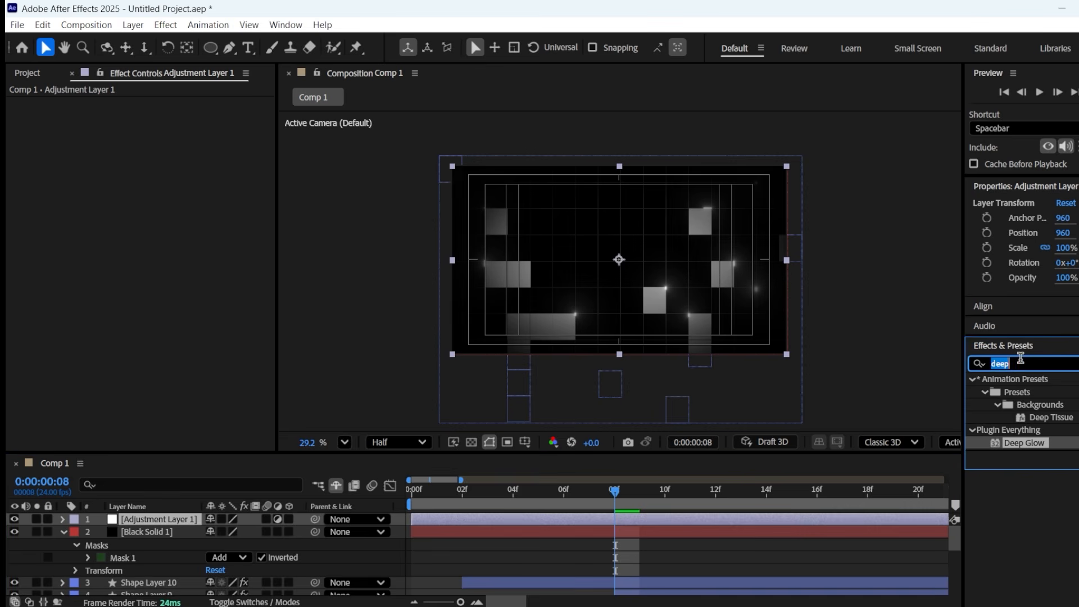
{"action": "type", "text": "gaus"}
{"action": "left_click_drag", "start_coordinate": [1041, 392], "coordinate": [158, 519]}
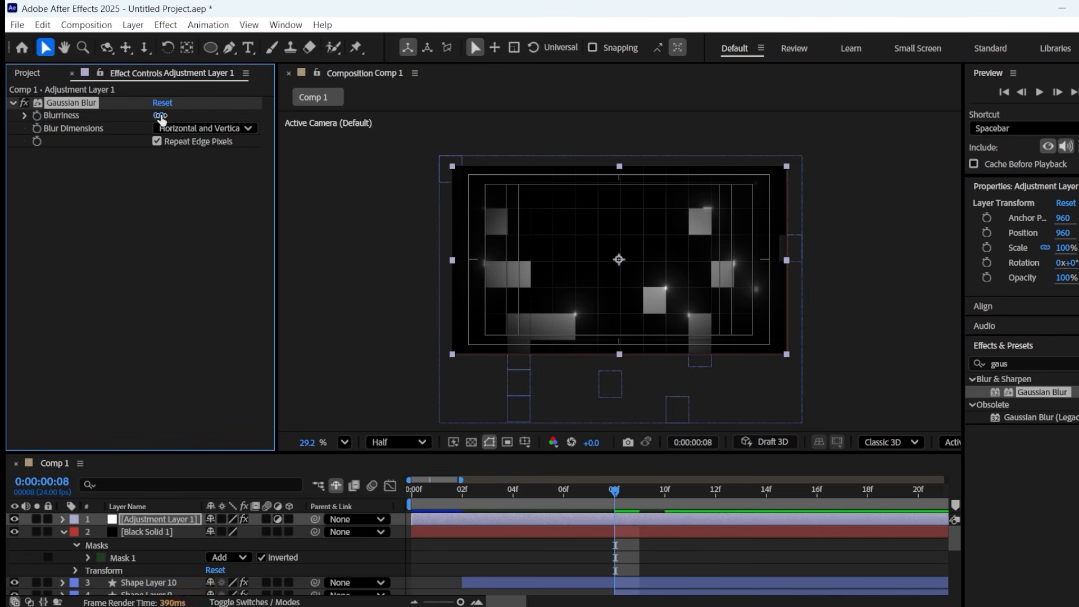
Set the Gaussian Blur blurriness to 3.0 and collapse the black solid's properties
{"action": "scroll", "coordinate": [619, 253], "scroll_direction": "up", "scroll_amount": 5}
{"action": "left_click_drag", "start_coordinate": [157, 111], "coordinate": [158, 115]}
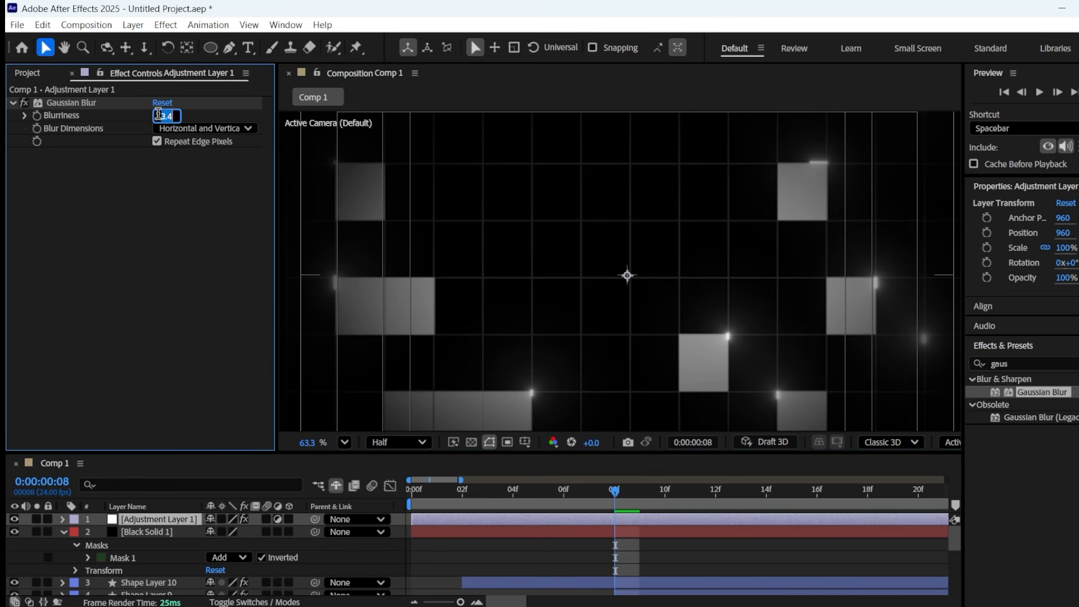
{"action": "scroll", "coordinate": [602, 238], "scroll_direction": "down", "scroll_amount": 5}
{"action": "left_click", "coordinate": [63, 531]}
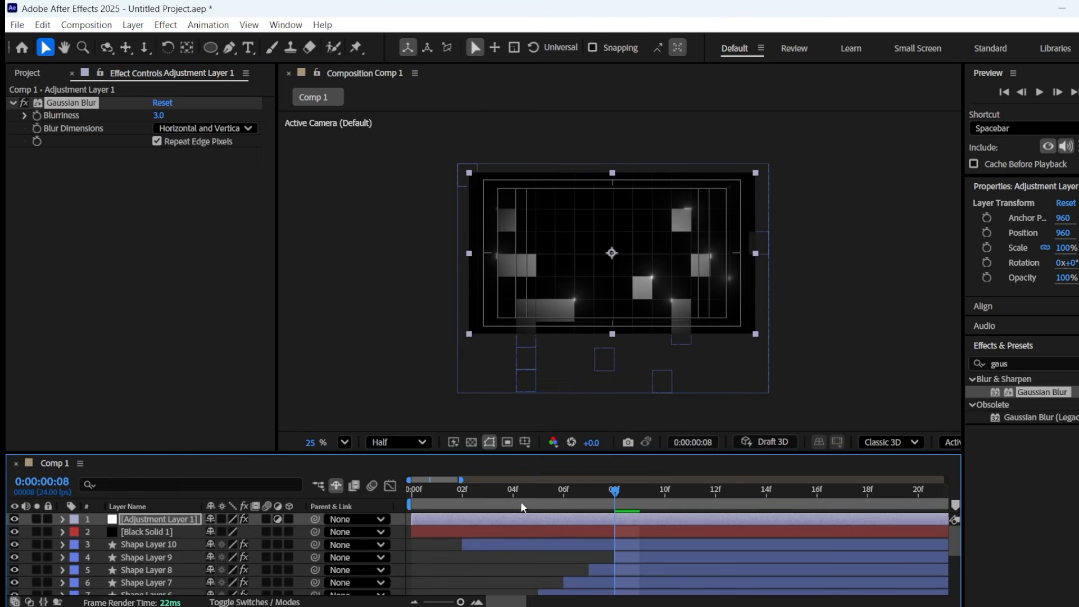
Return to the first frame and pre-compose Shape Layers 1 through 10 as "glowing lines"
{"action": "left_click_drag", "start_coordinate": [519, 492], "coordinate": [321, 507]}
{"action": "scroll", "coordinate": [160, 568], "scroll_direction": "down", "scroll_amount": 5}
{"action": "left_click", "coordinate": [163, 545]}
{"action": "scroll", "coordinate": [163, 545], "scroll_direction": "up", "scroll_amount": 5}
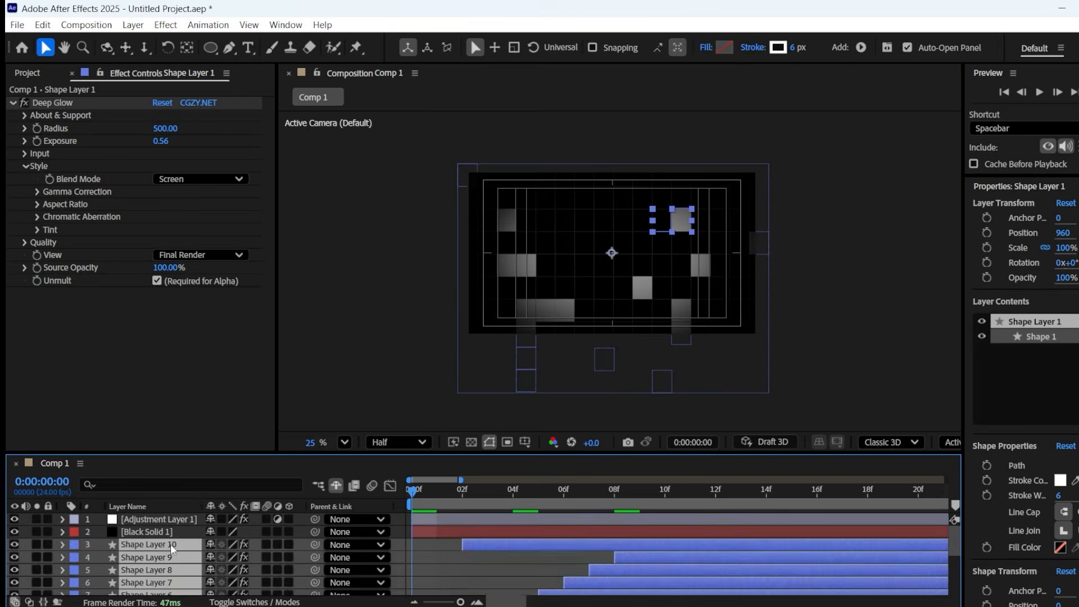
{"action": "left_click", "coordinate": [170, 544], "text": "shift"}
{"action": "right_click", "coordinate": [170, 544]}
{"action": "left_click", "coordinate": [244, 451]}
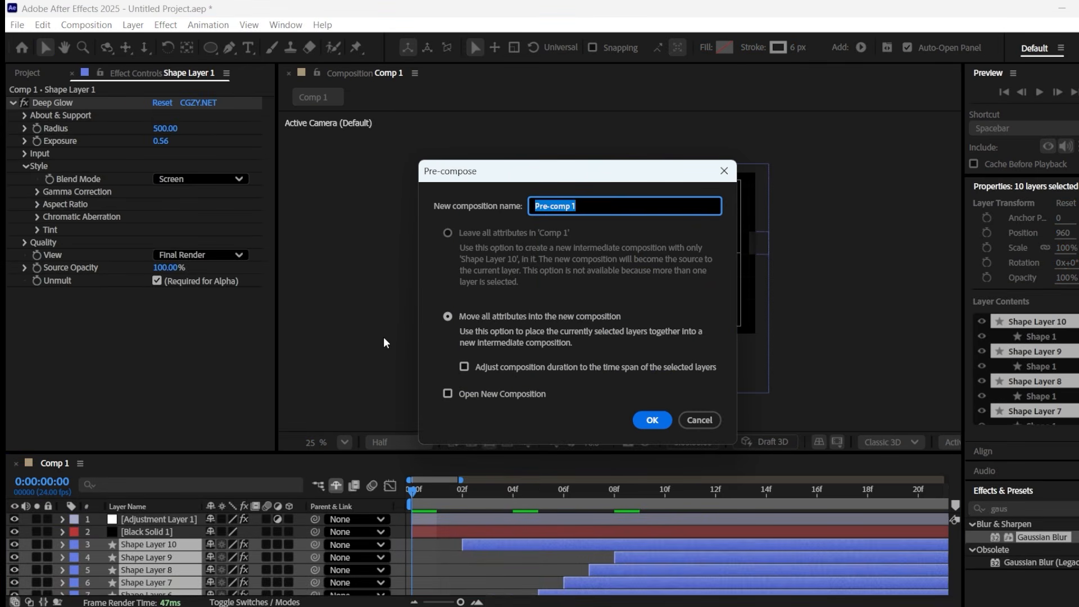
{"action": "type", "text": "glowing line"}
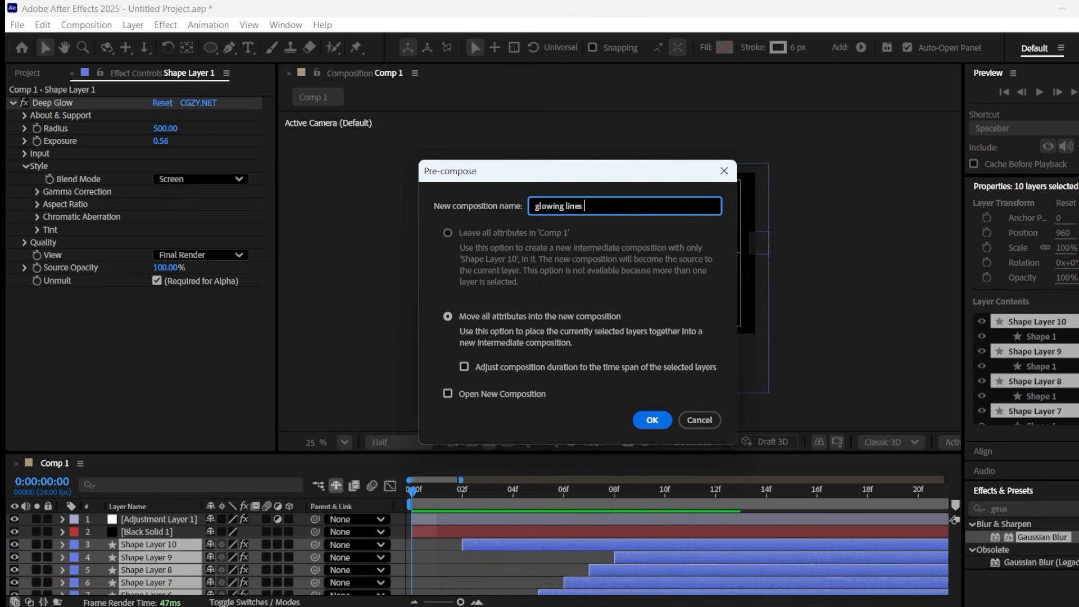
{"action": "type", "text": "s"}
{"action": "key", "text": "Return"}
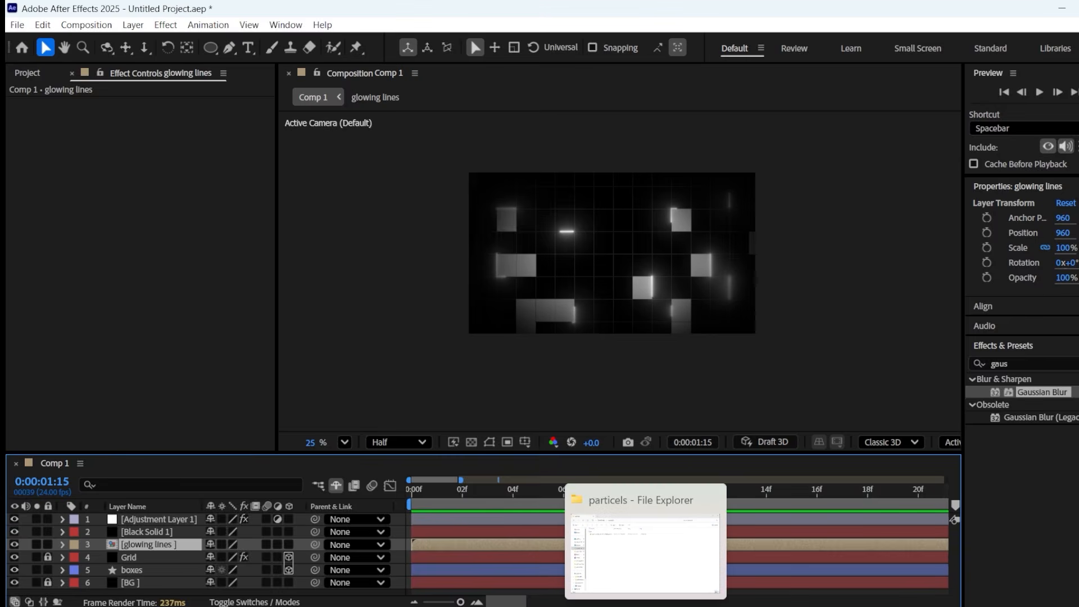
Switch to File Explorer, import the dust-particles MP4 from the particels folder, and place it above the adjustment layer in Comp 1
{"action": "left_click", "coordinate": [645, 548]}
{"action": "left_click", "coordinate": [204, 155]}
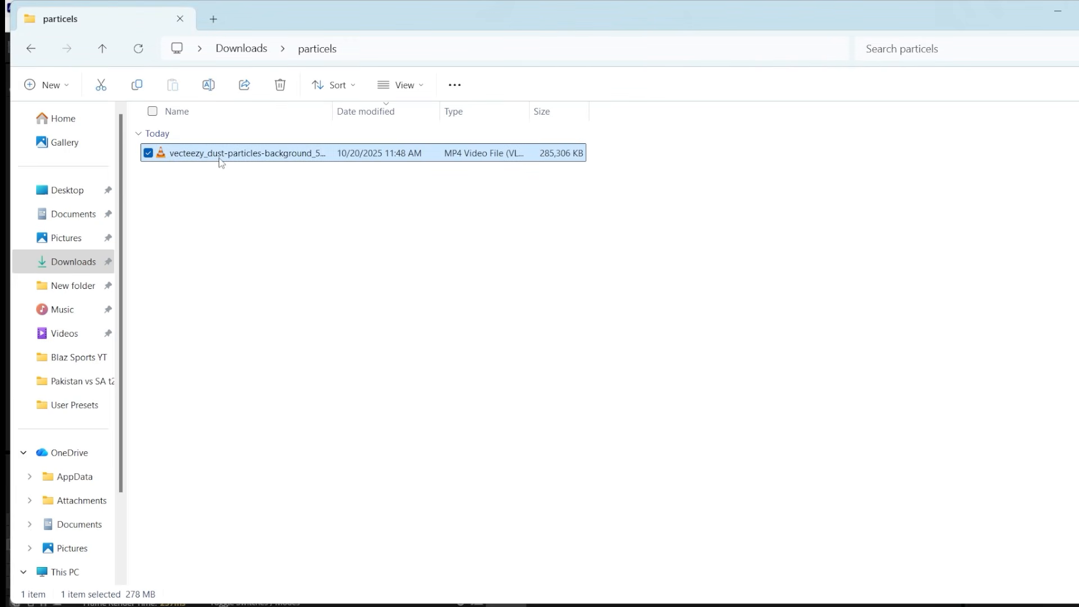
{"action": "left_click_drag", "start_coordinate": [220, 159], "coordinate": [770, 481]}
{"action": "left_click_drag", "start_coordinate": [744, 605], "coordinate": [69, 373]}
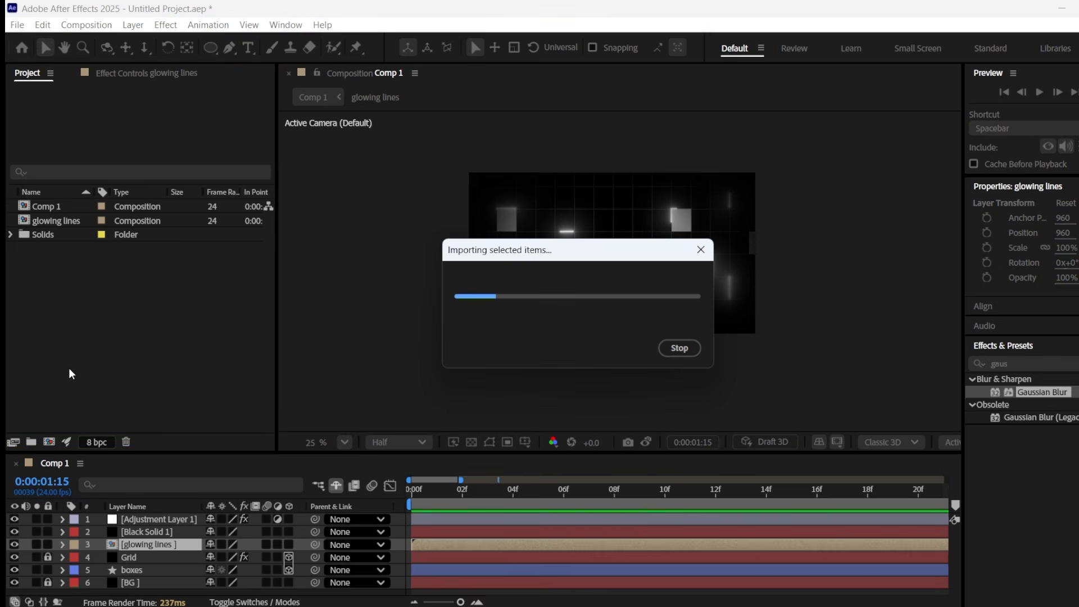
{"action": "left_click_drag", "start_coordinate": [60, 249], "coordinate": [177, 518]}
Show the blending modes and set the dust-particles video layer to Screen
{"action": "left_click", "coordinate": [230, 601]}
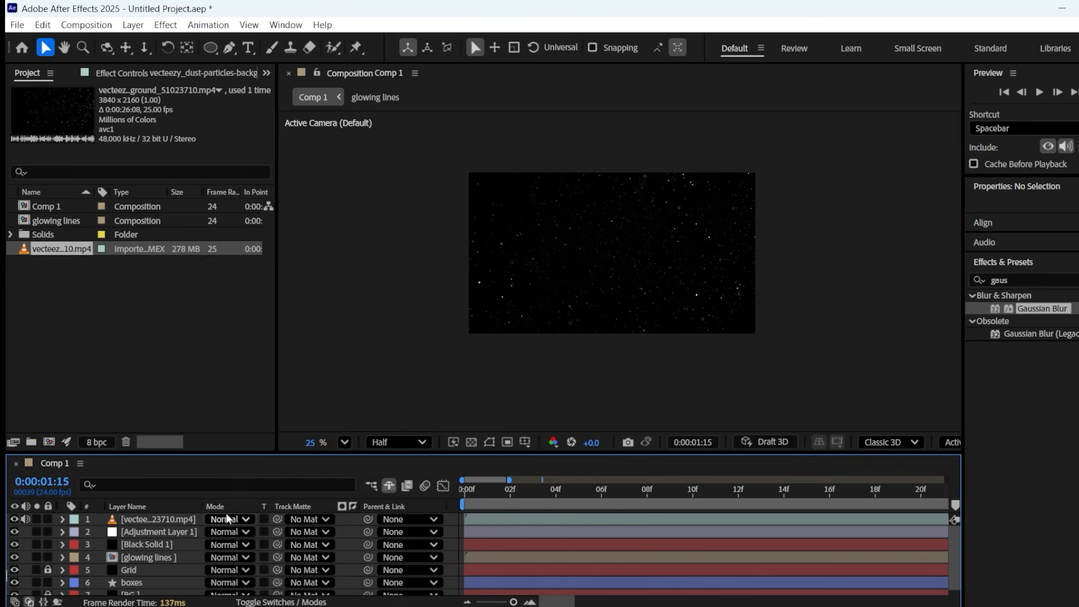
{"action": "left_click", "coordinate": [224, 518]}
{"action": "left_click", "coordinate": [270, 241]}
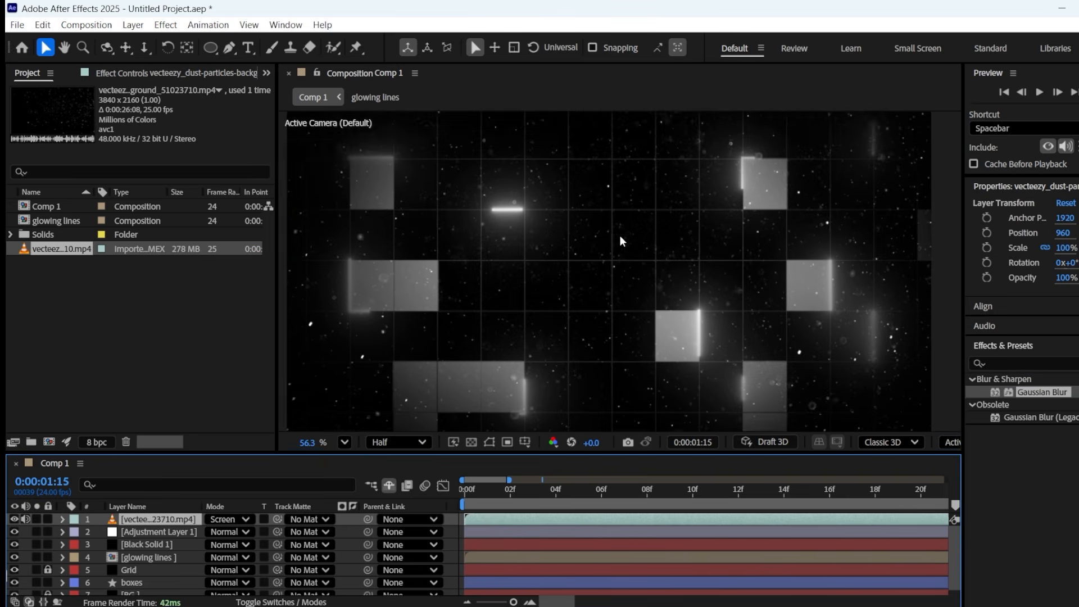
Set the dust-particles layer's opacity to 25% and preview the composition from the first frame
{"action": "left_click", "coordinate": [158, 520]}
{"action": "key", "text": "t"}
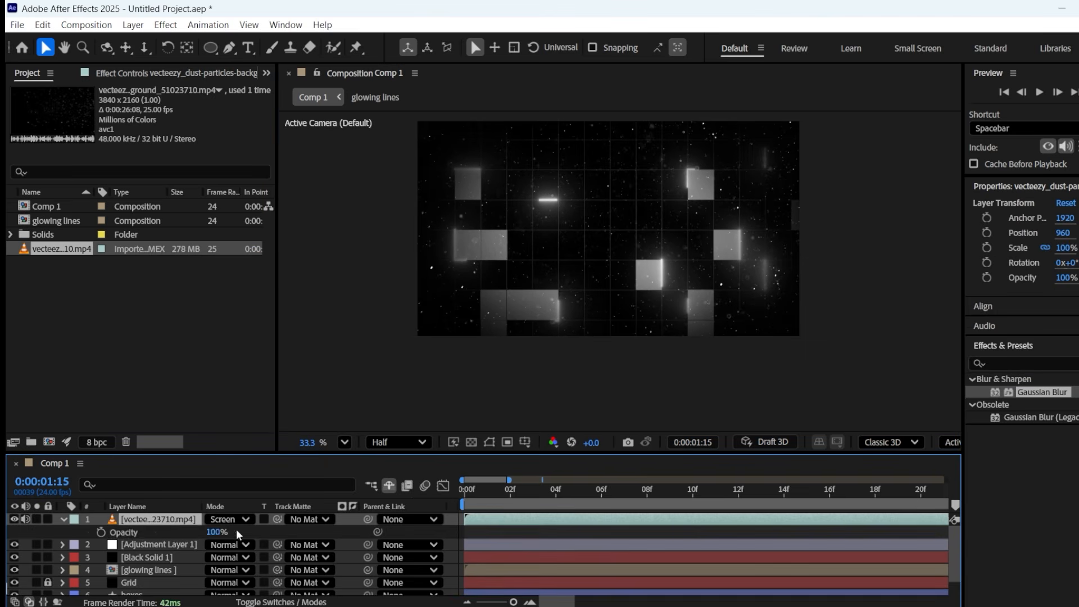
{"action": "key", "text": "Home"}
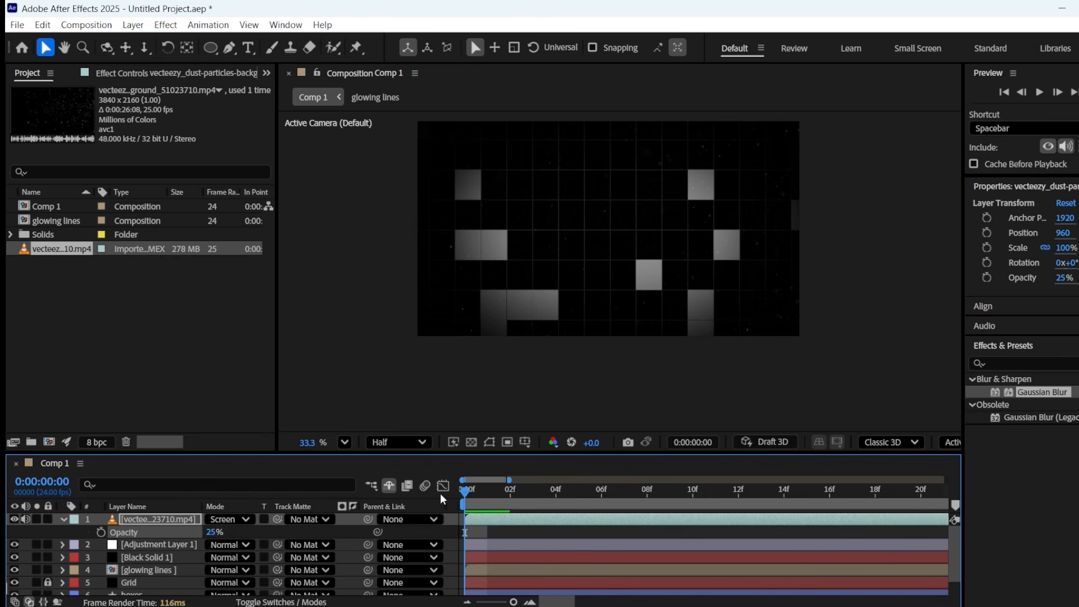
{"action": "key", "text": "space"}
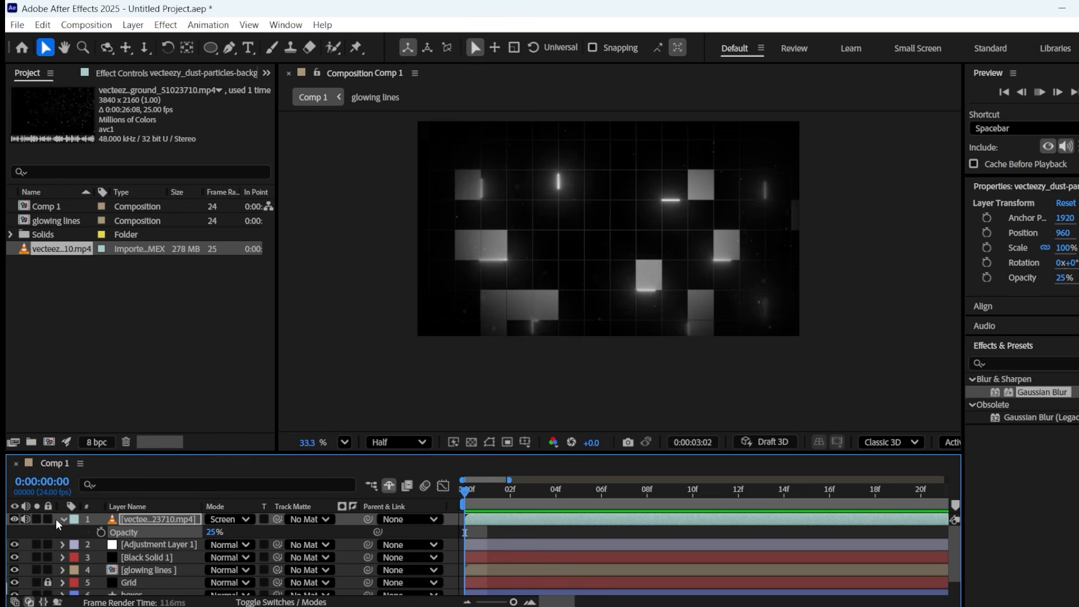
Move the dust-particles layer between Black Solid 1 and glowing lines, and extend the work area to the composition's end
{"action": "key", "text": "t"}
{"action": "left_click", "coordinate": [150, 556]}
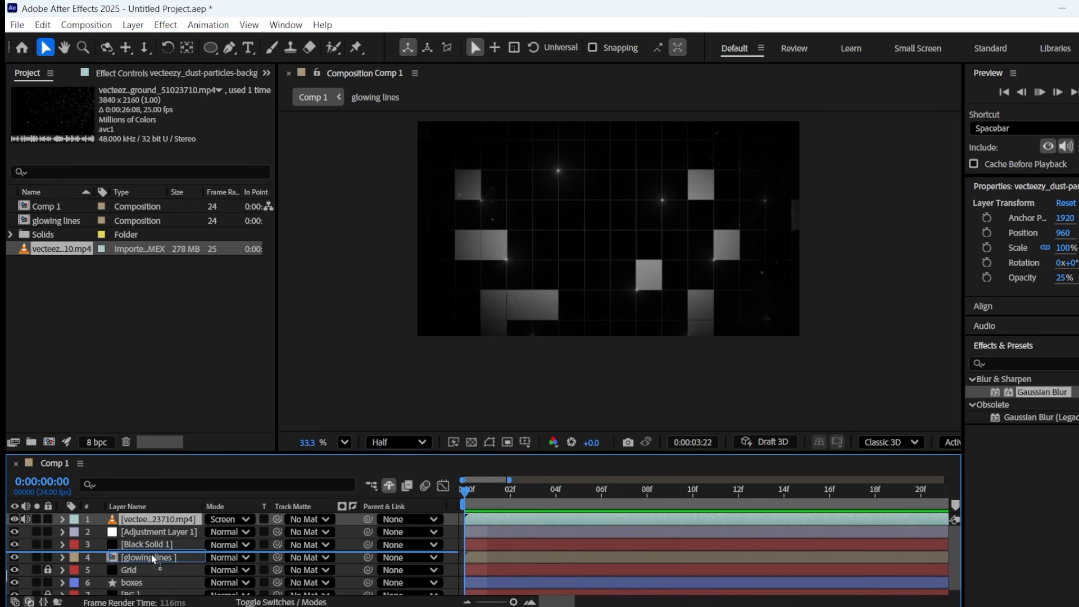
{"action": "left_click_drag", "start_coordinate": [152, 557], "coordinate": [152, 557]}
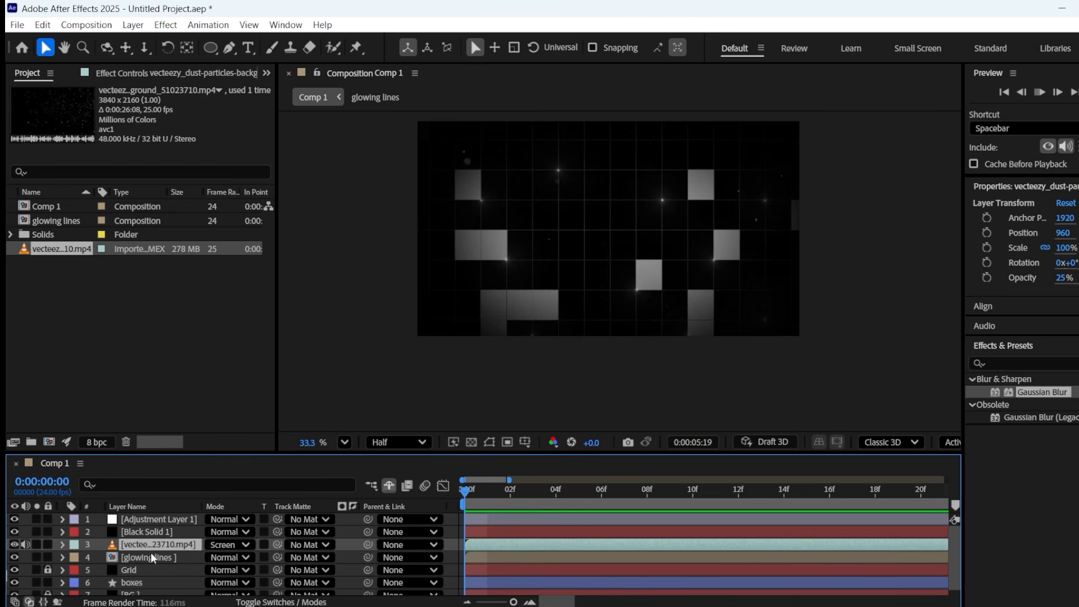
{"action": "left_click_drag", "start_coordinate": [509, 480], "coordinate": [965, 476]}
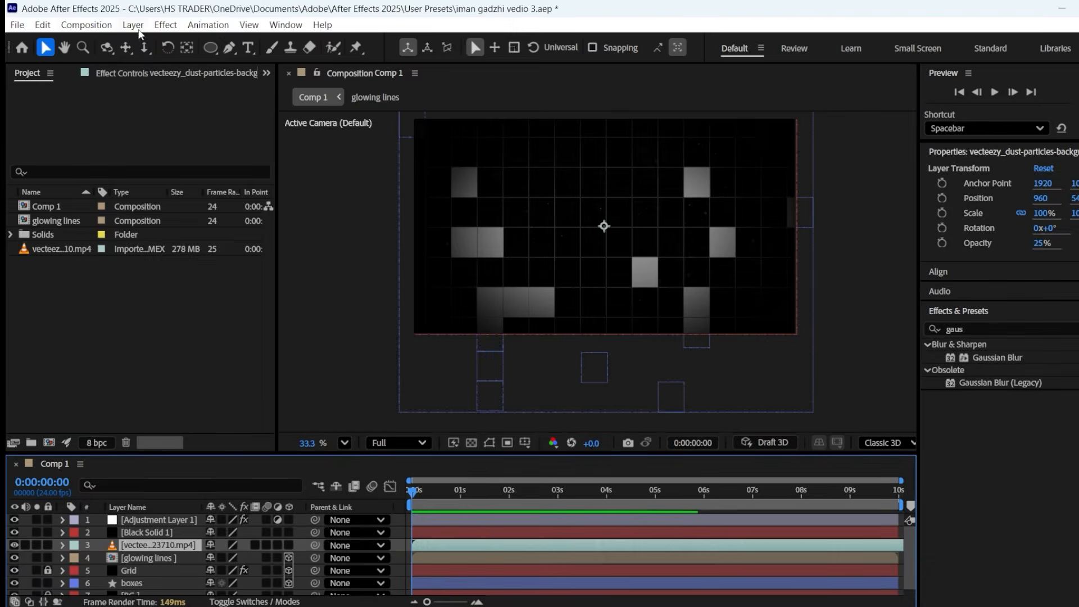
Create a shape layer above the particles video and draw a circle about 721 px wide, centered in the composition
{"action": "left_click", "coordinate": [133, 24]}
{"action": "mouse_move", "coordinate": [153, 42]}
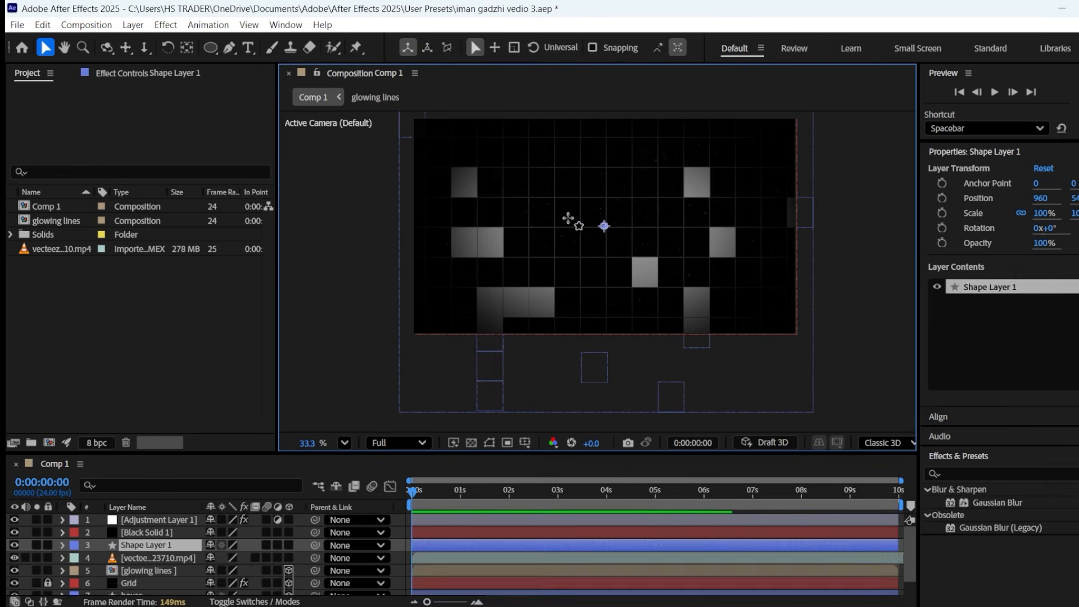
{"action": "left_click_drag", "start_coordinate": [549, 174], "coordinate": [692, 287]}
{"action": "key", "text": "ctrl+Home"}
Remove the circle's stroke and give it a solid white fill
{"action": "left_click", "coordinate": [518, 50]}
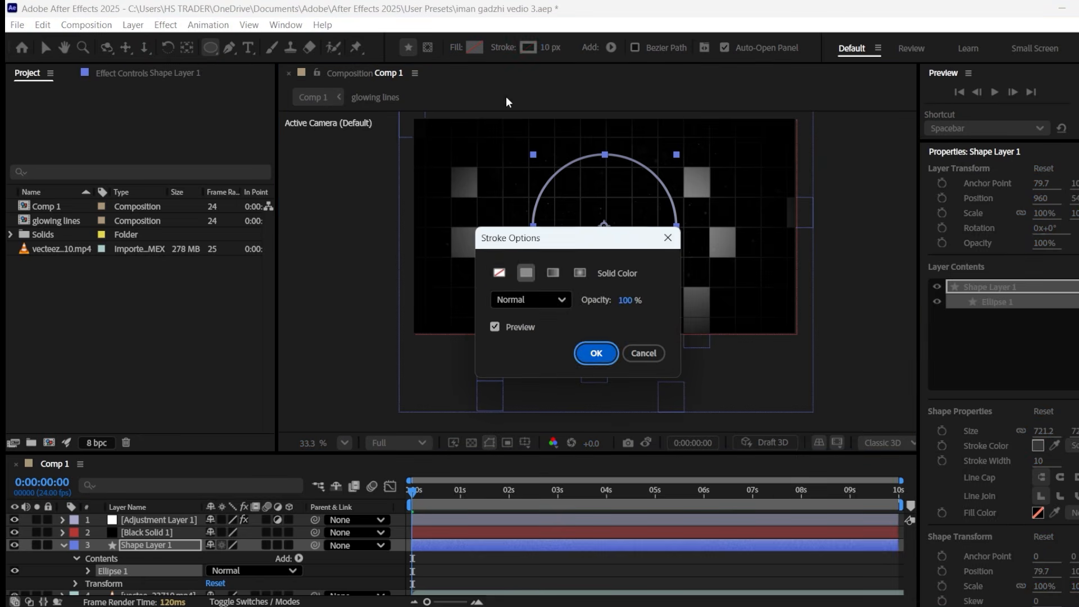
{"action": "left_click", "coordinate": [504, 274]}
{"action": "left_click", "coordinate": [595, 356]}
{"action": "left_click", "coordinate": [475, 47]}
{"action": "left_click", "coordinate": [526, 273]}
{"action": "left_click", "coordinate": [596, 353]}
{"action": "left_click", "coordinate": [475, 48]}
{"action": "left_click_drag", "start_coordinate": [444, 295], "coordinate": [397, 184]}
{"action": "left_click", "coordinate": [716, 224]}
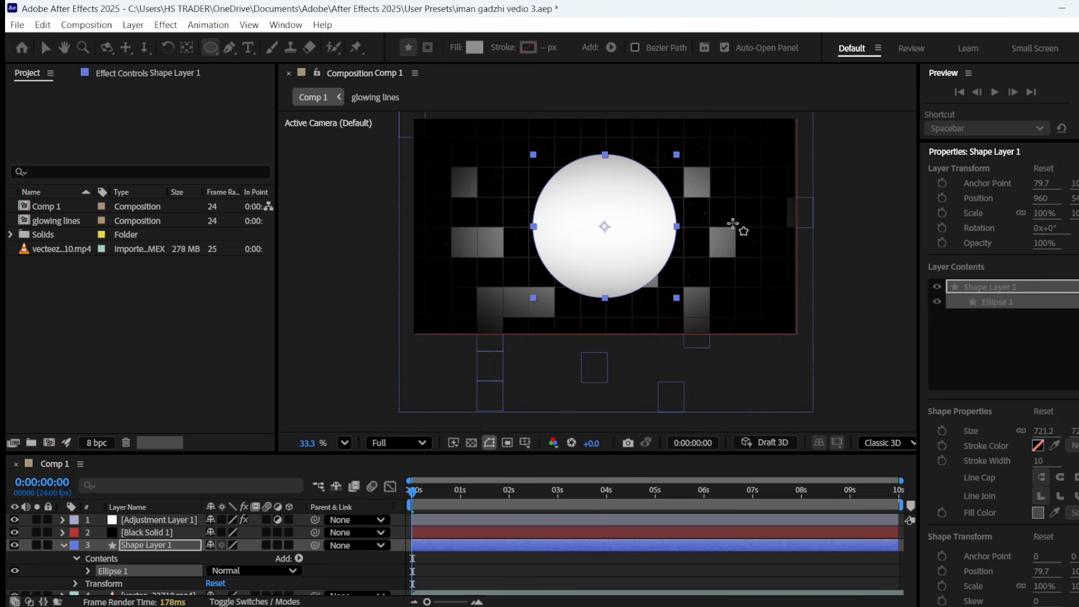
Add an Inner Shadow layer style to the circle's shape layer
{"action": "right_click", "coordinate": [140, 542]}
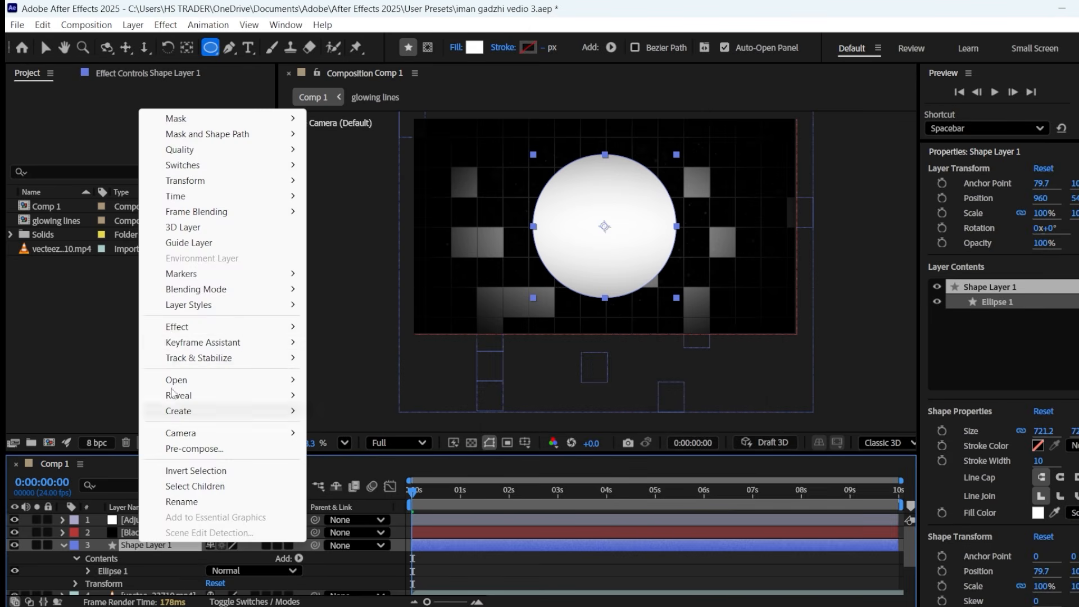
{"action": "mouse_move", "coordinate": [181, 311]}
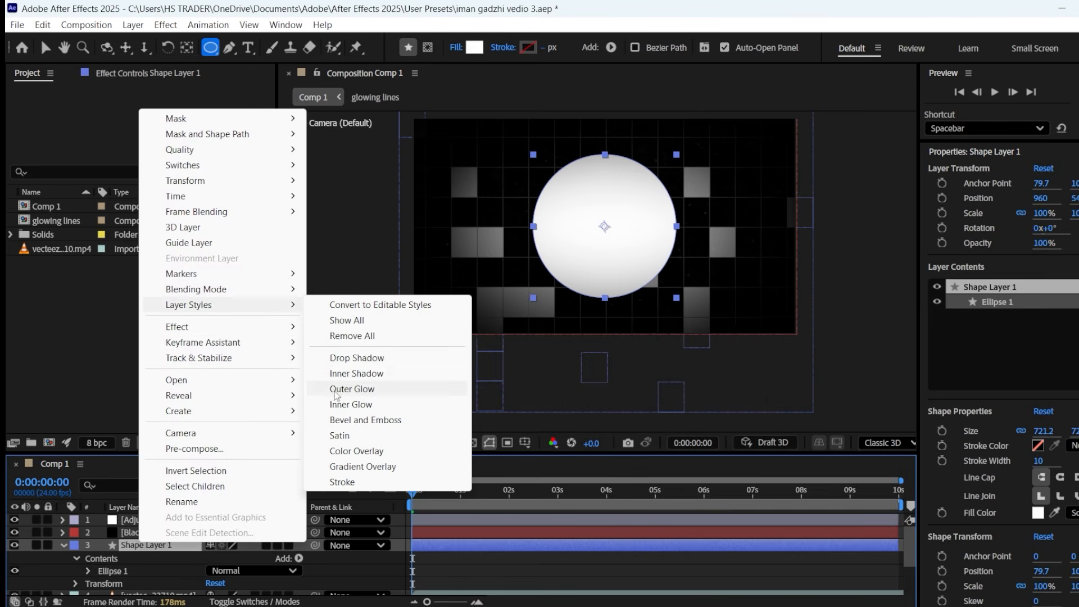
{"action": "left_click", "coordinate": [353, 374]}
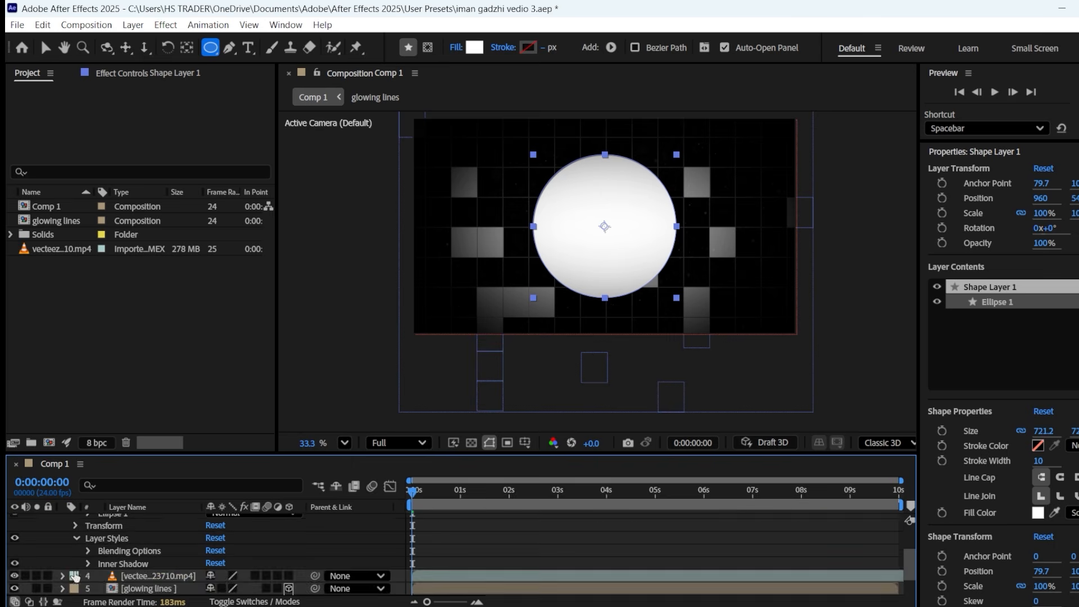
Set the circle's Inner Shadow size to 61 and its opacity to 100%
{"action": "scroll", "coordinate": [624, 198], "scroll_direction": "up", "scroll_amount": 3}
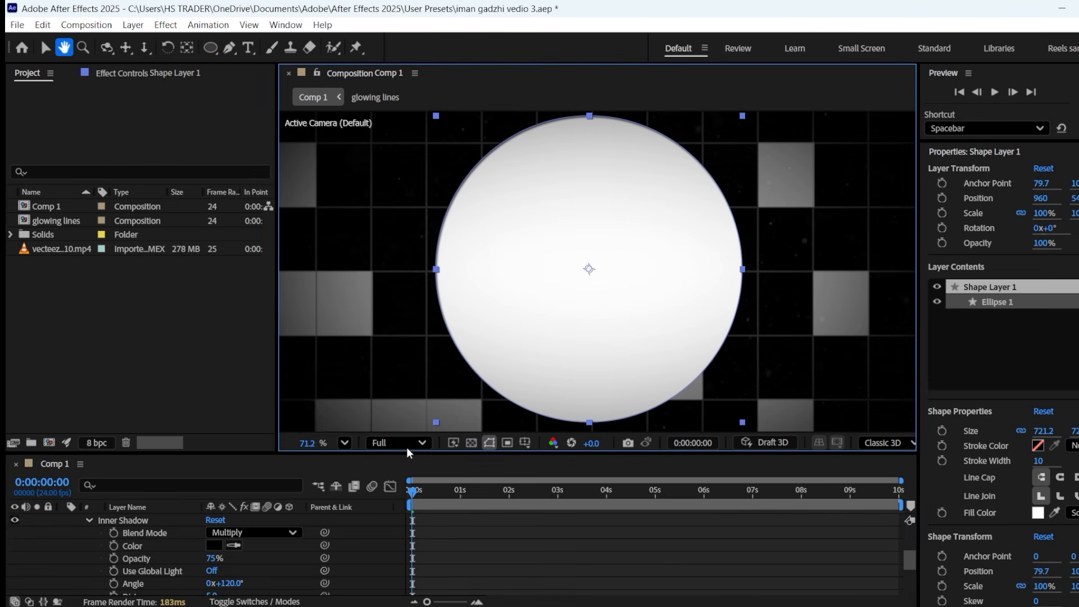
{"action": "scroll", "coordinate": [212, 550], "scroll_direction": "down", "scroll_amount": 3}
{"action": "left_click_drag", "start_coordinate": [213, 551], "coordinate": [249, 542]}
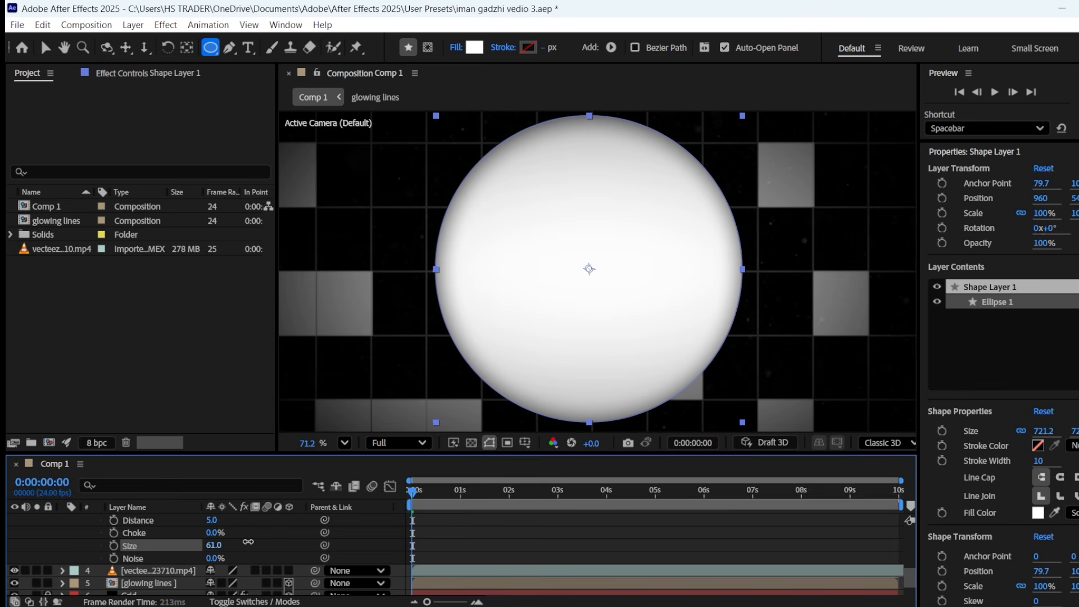
{"action": "scroll", "coordinate": [185, 553], "scroll_direction": "up", "scroll_amount": 3}
{"action": "scroll", "coordinate": [199, 555], "scroll_direction": "down", "scroll_amount": 1}
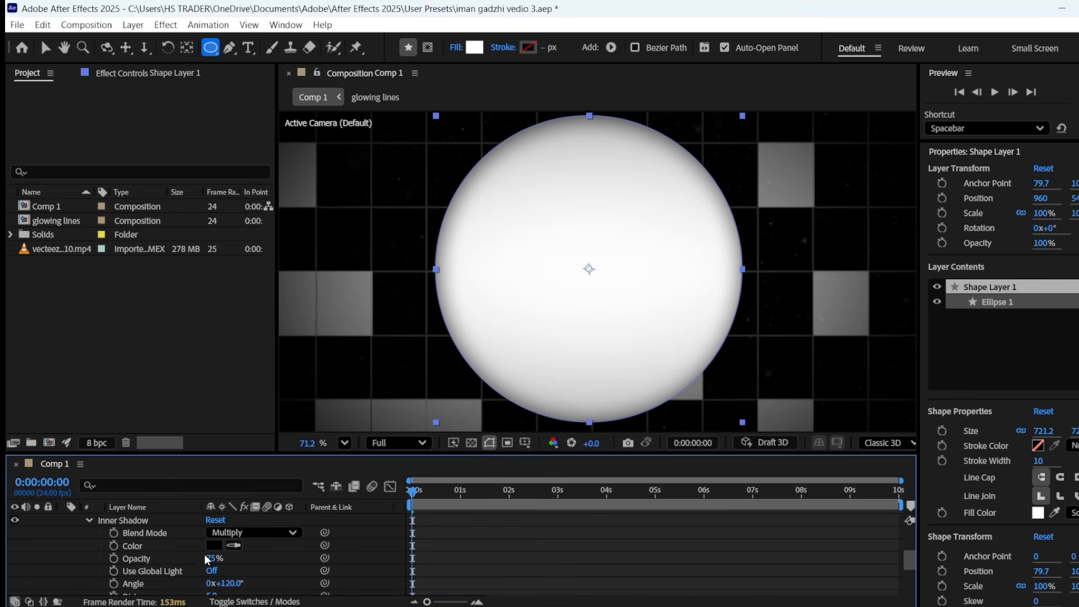
{"action": "left_click_drag", "start_coordinate": [212, 560], "coordinate": [328, 557]}
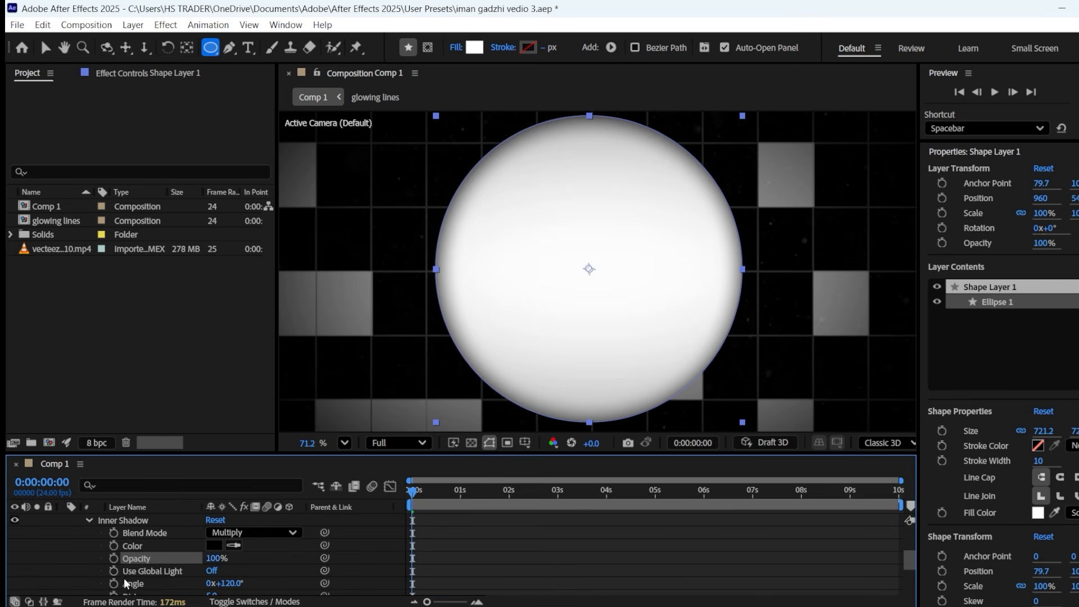
Apply the Deep Glow effect to the circle's layer and set its exposure to 0.10
{"action": "scroll", "coordinate": [124, 573], "scroll_direction": "up", "scroll_amount": 3}
{"action": "left_click", "coordinate": [63, 546]}
{"action": "scroll", "coordinate": [1029, 506], "scroll_direction": "down", "scroll_amount": 4}
{"action": "left_click", "coordinate": [971, 528]}
{"action": "type", "text": "deep"}
{"action": "left_click_drag", "start_coordinate": [979, 581], "coordinate": [144, 545]}
{"action": "key", "text": "v"}
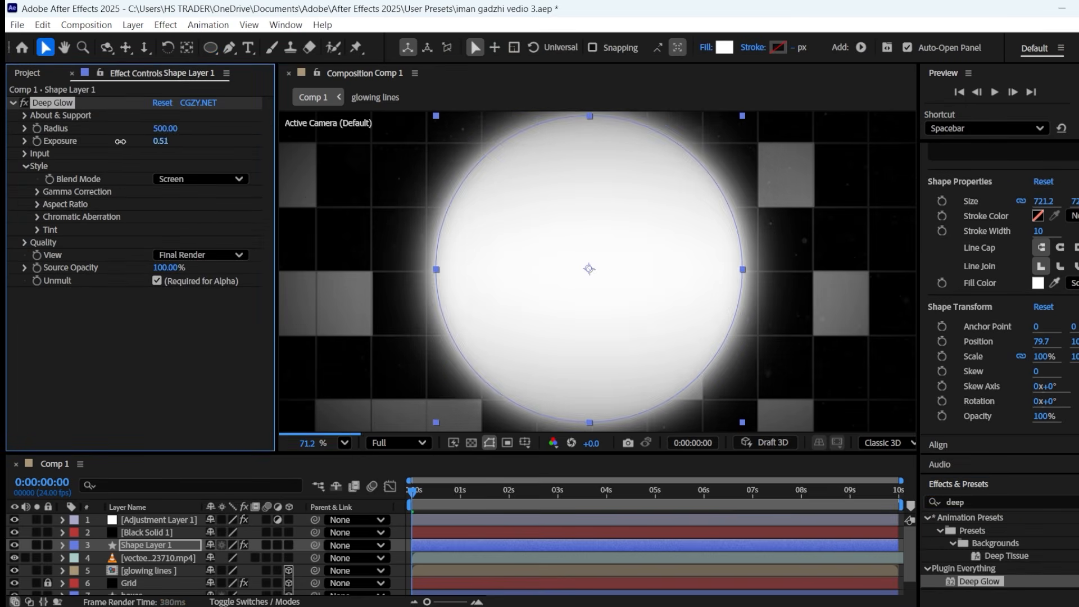
{"action": "left_click", "coordinate": [160, 141]}
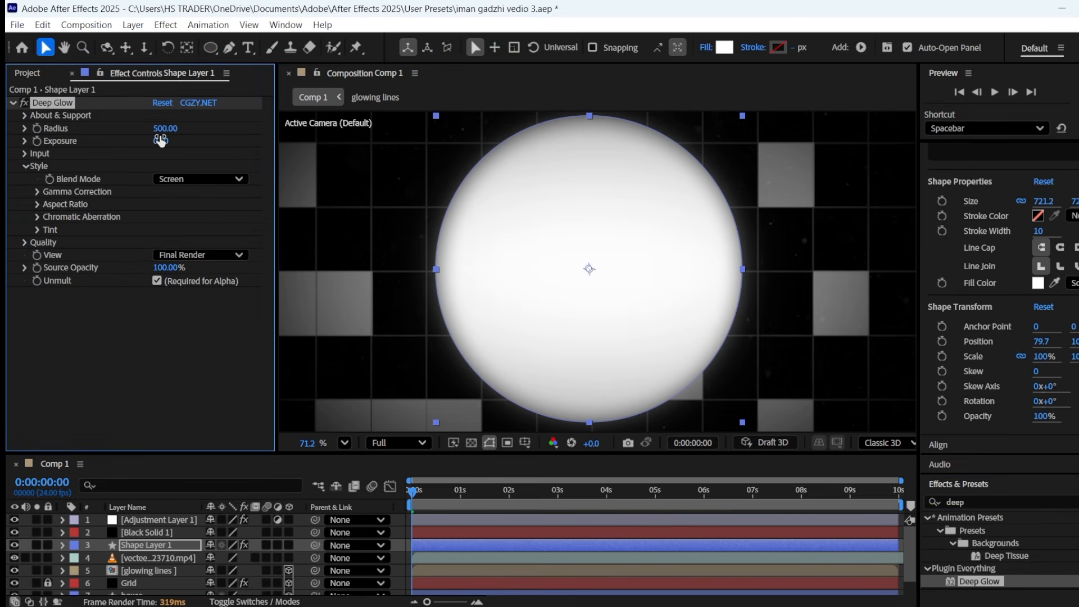
Create a shape layer above the large circle and draw an eye circle about 53 px wide on the face's upper left
{"action": "left_click", "coordinate": [171, 497]}
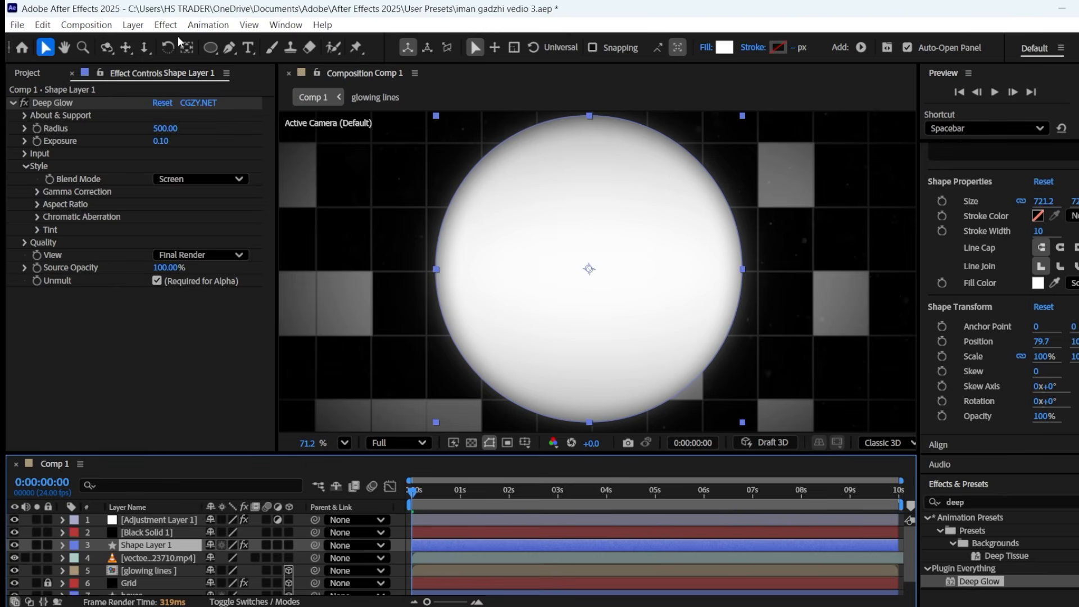
{"action": "left_click", "coordinate": [133, 25]}
{"action": "mouse_move", "coordinate": [393, 38]}
{"action": "left_click", "coordinate": [638, 188]}
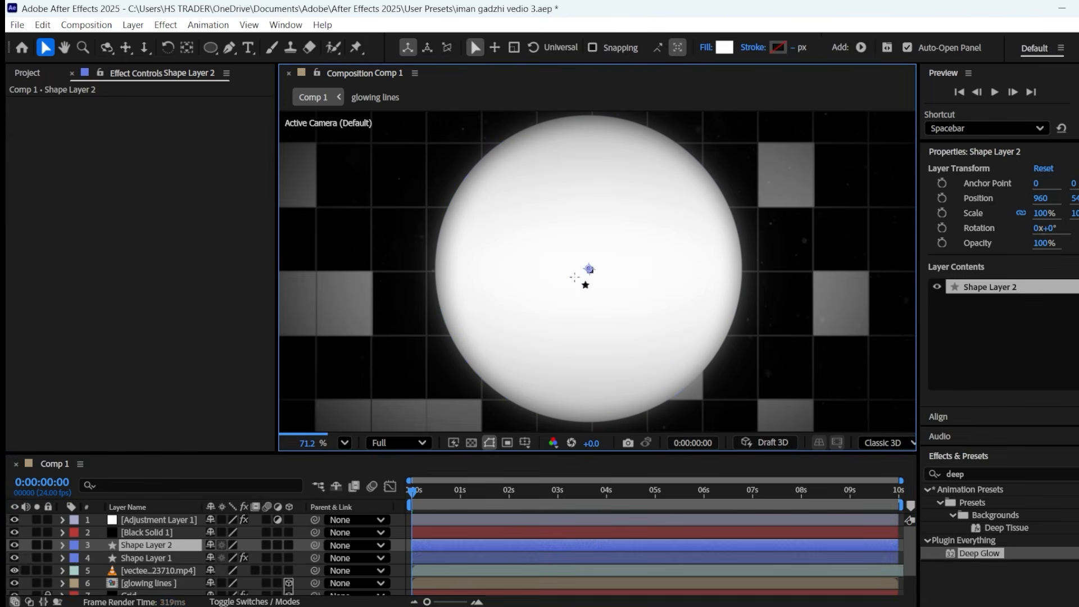
{"action": "key", "text": "q"}
{"action": "mouse_move", "coordinate": [543, 236]}
{"action": "left_mouse_down"}
{"action": "mouse_move", "coordinate": [551, 250]}
{"action": "mouse_move", "coordinate": [548, 189]}
{"action": "left_mouse_up"}
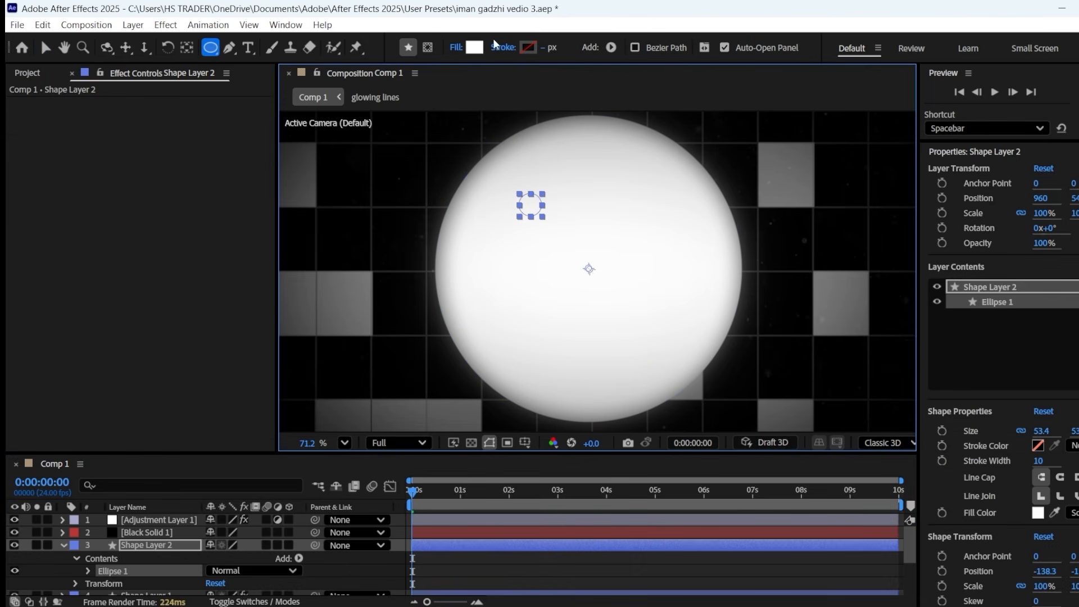
Give the small eye circle a solid black fill
{"action": "left_click", "coordinate": [474, 47]}
{"action": "left_click_drag", "start_coordinate": [511, 243], "coordinate": [359, 446]}
{"action": "left_click", "coordinate": [711, 215]}
Duplicate the black eye ellipse within its layer and move the copy horizontally to form the second eye
{"action": "left_click", "coordinate": [150, 571]}
{"action": "key", "text": "ctrl+d"}
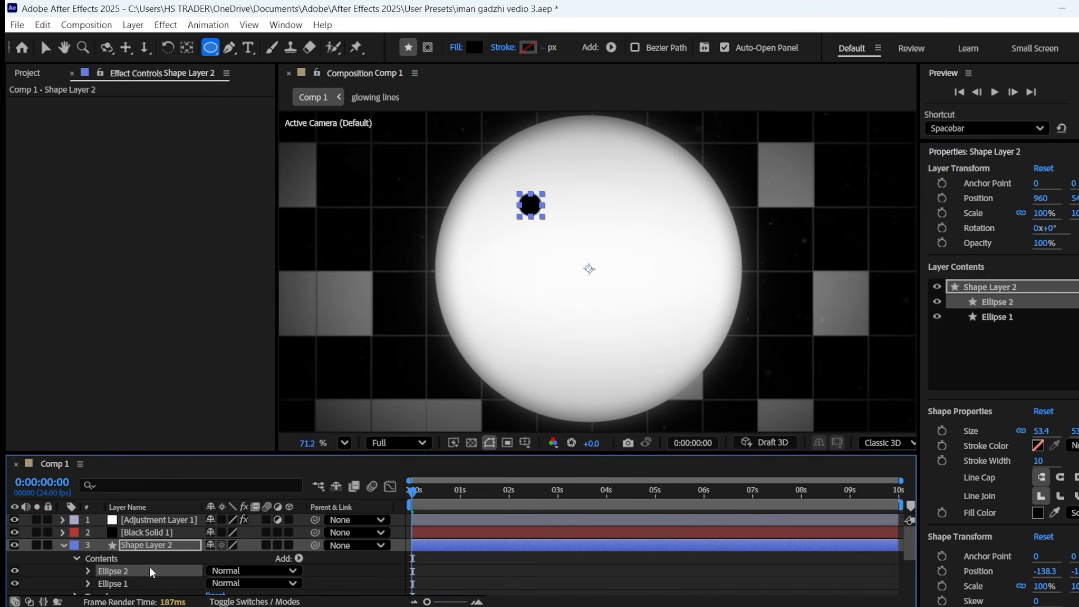
{"action": "key", "text": "v"}
{"action": "left_click_drag", "start_coordinate": [533, 207], "coordinate": [614, 211]}
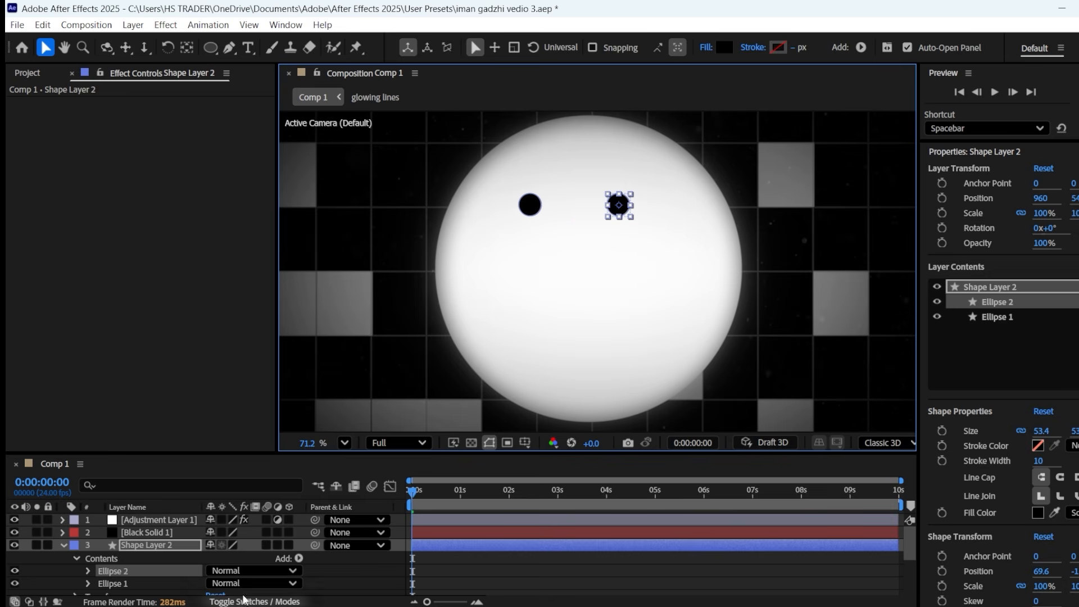
Center the eye layer's anchor point on both eyes and place the pair horizontally centered on the upper part of the face
{"action": "left_click", "coordinate": [180, 544]}
{"action": "key", "text": "ctrl+5"}
{"action": "key", "text": "ctrl+alt+Home"}
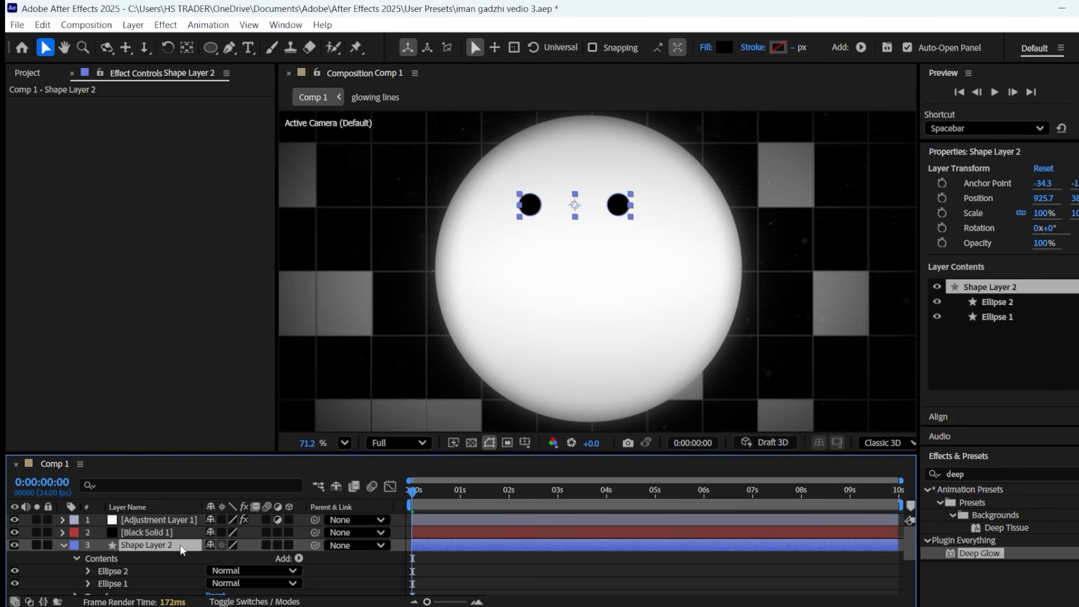
{"action": "key", "text": "ctrl+Home"}
{"action": "left_click_drag", "start_coordinate": [630, 274], "coordinate": [637, 214]}
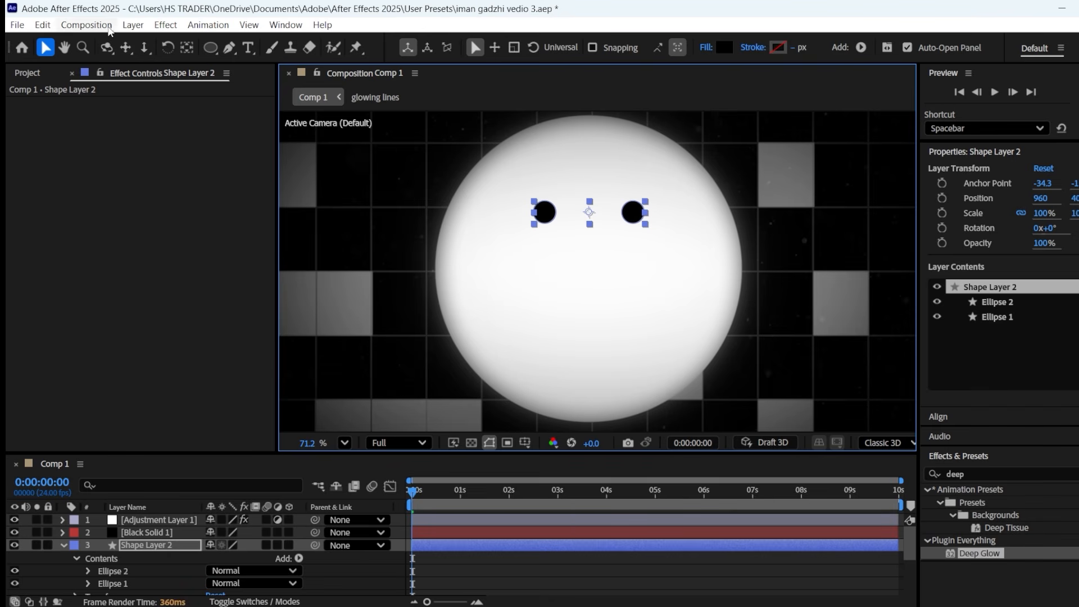
Create a shape layer above the eyes and draw a curved smile below them with the Pen tool
{"action": "left_click", "coordinate": [132, 25]}
{"action": "mouse_move", "coordinate": [150, 41]}
{"action": "left_click", "coordinate": [411, 119]}
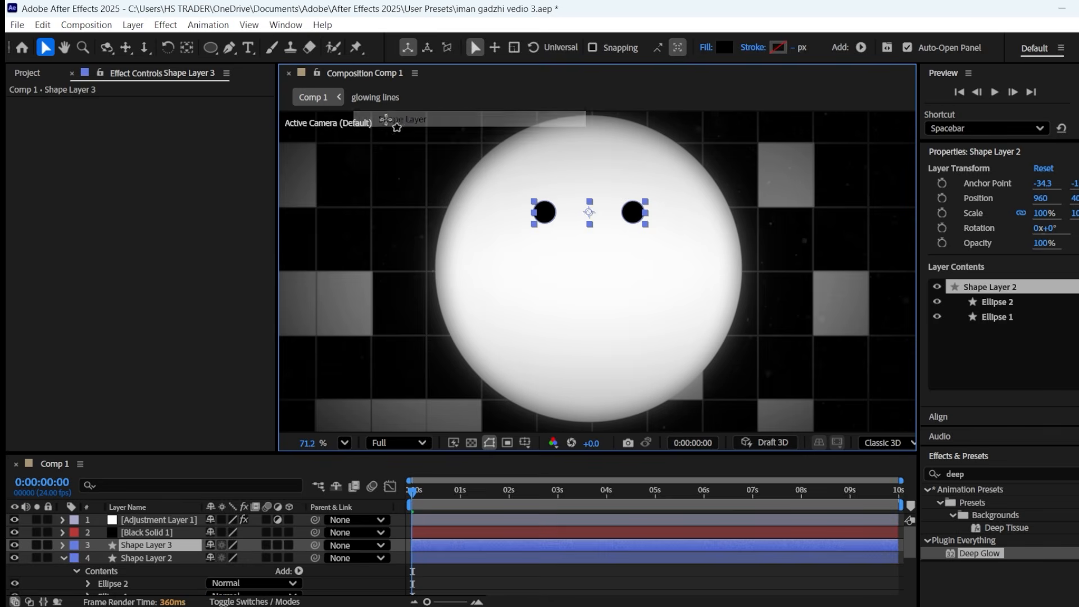
{"action": "key", "text": "g"}
{"action": "left_click", "coordinate": [521, 293]}
{"action": "mouse_move", "coordinate": [663, 293]}
{"action": "left_mouse_down"}
{"action": "mouse_move", "coordinate": [726, 209]}
{"action": "mouse_move", "coordinate": [752, 213]}
{"action": "mouse_move", "coordinate": [751, 236]}
{"action": "mouse_move", "coordinate": [711, 255]}
{"action": "mouse_move", "coordinate": [736, 256]}
{"action": "left_mouse_up"}
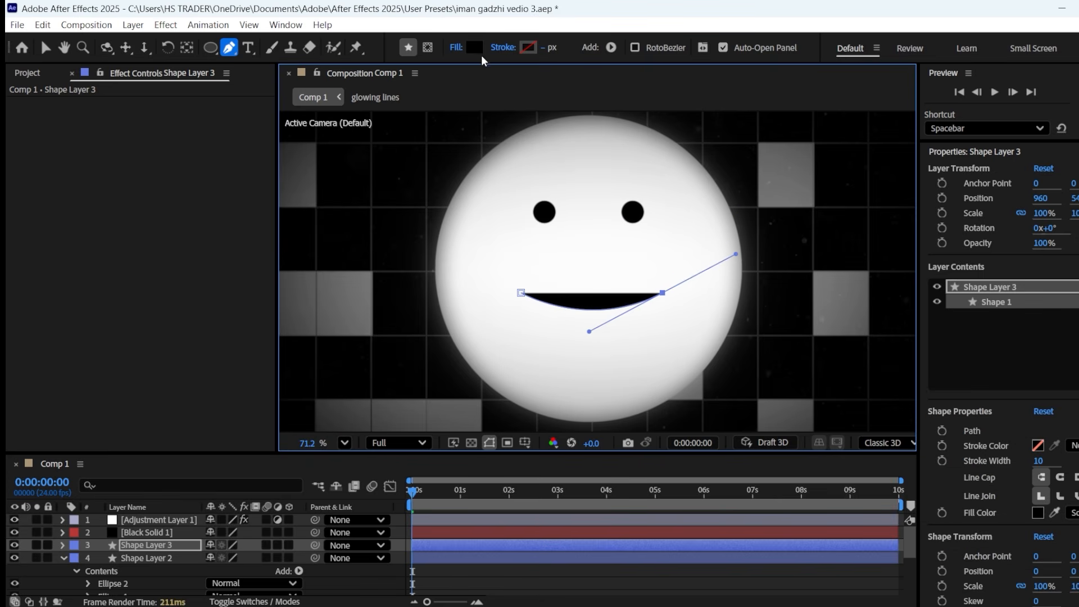
Remove the smile shape's fill and give it a solid stroke
{"action": "left_click", "coordinate": [455, 47]}
{"action": "left_click", "coordinate": [498, 273]}
{"action": "left_click", "coordinate": [592, 350]}
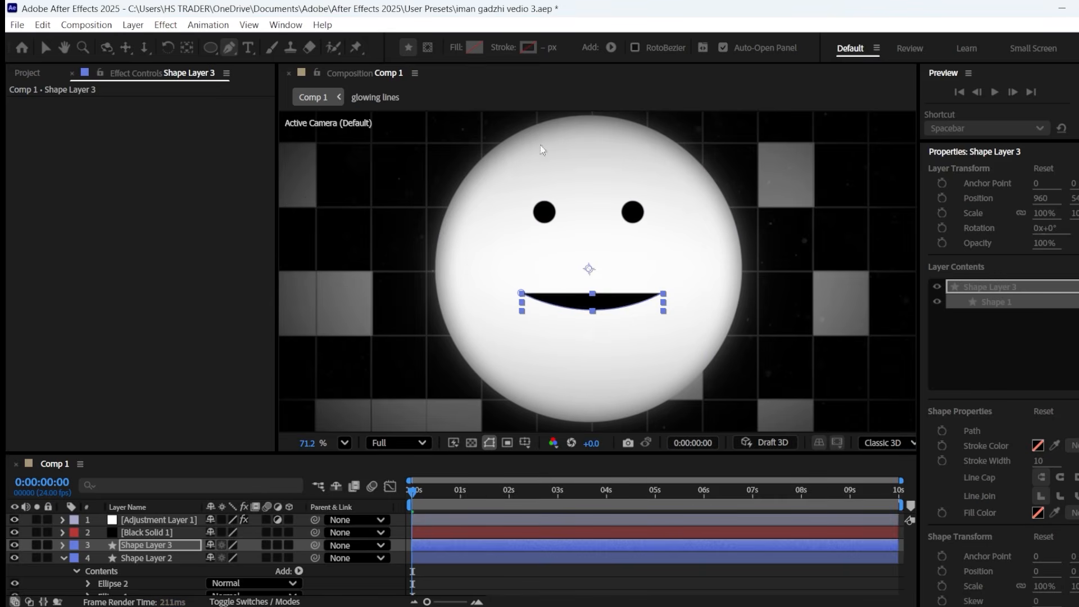
{"action": "left_click", "coordinate": [502, 47]}
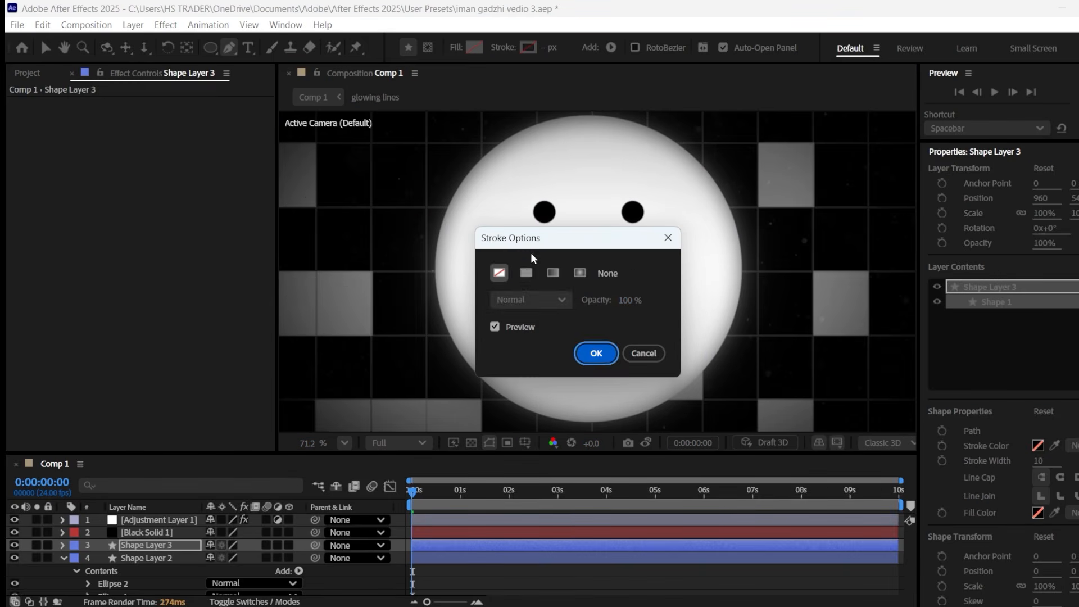
{"action": "left_click", "coordinate": [526, 273]}
{"action": "left_click", "coordinate": [596, 353]}
Set the smile's stroke color to black (000000) and its width to 3 px
{"action": "left_click", "coordinate": [528, 47]}
{"action": "type", "text": "000000"}
{"action": "left_click", "coordinate": [713, 226]}
{"action": "type", "text": "3"}
{"action": "key", "text": "Return"}
Lower the eyes slightly and center the smile horizontally on the lower part of the face
{"action": "key", "text": "v"}
{"action": "key", "text": "F2"}
{"action": "left_click", "coordinate": [143, 545]}
{"action": "left_click", "coordinate": [143, 557]}
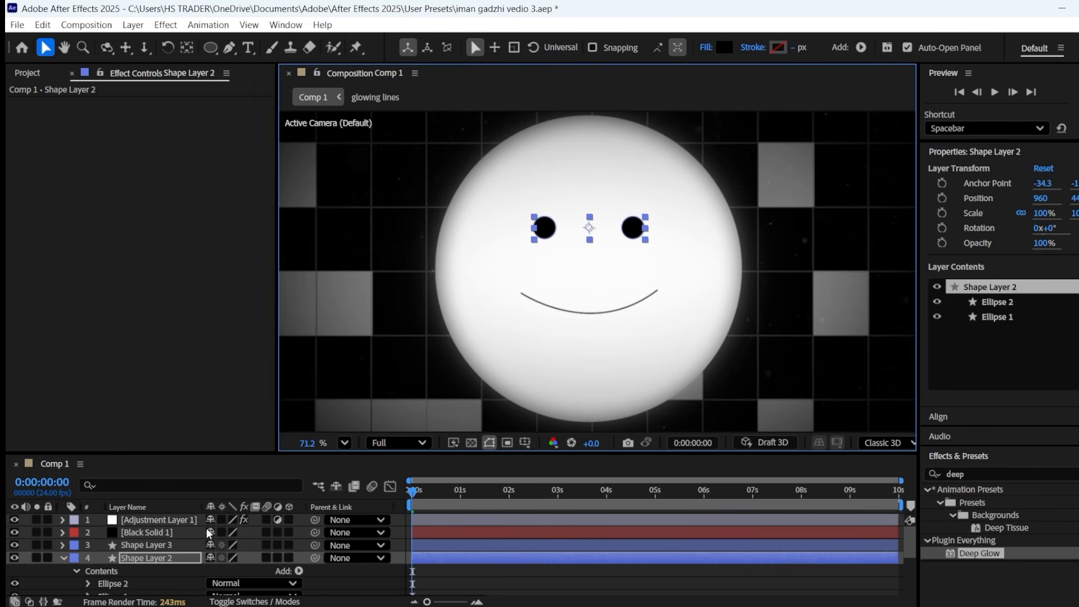
{"action": "left_click", "coordinate": [152, 545]}
{"action": "key", "text": "ctrl+Home"}
{"action": "left_click_drag", "start_coordinate": [609, 279], "coordinate": [610, 312]}
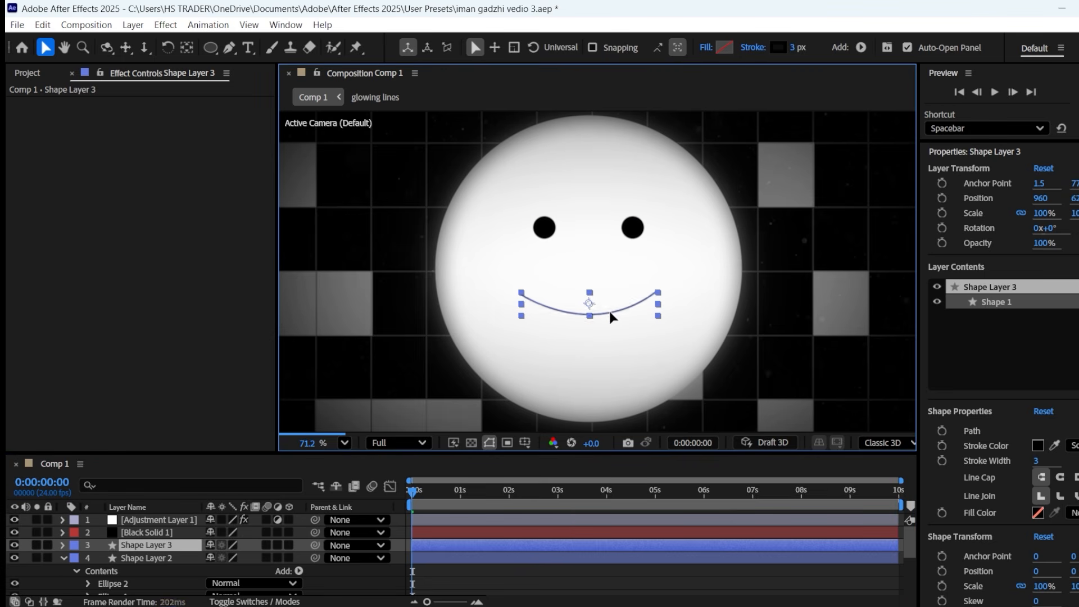
Rename the large white circle's layer as face
{"action": "left_click", "coordinate": [63, 558]}
{"action": "scroll", "coordinate": [164, 560], "scroll_direction": "down", "scroll_amount": 2}
{"action": "scroll", "coordinate": [164, 560], "scroll_direction": "up", "scroll_amount": 2}
{"action": "right_click", "coordinate": [157, 569]}
{"action": "left_click", "coordinate": [197, 529]}
Rename the shape layer holding the two black circles as eyes
{"action": "left_click", "coordinate": [158, 557]}
{"action": "right_click", "coordinate": [158, 558]}
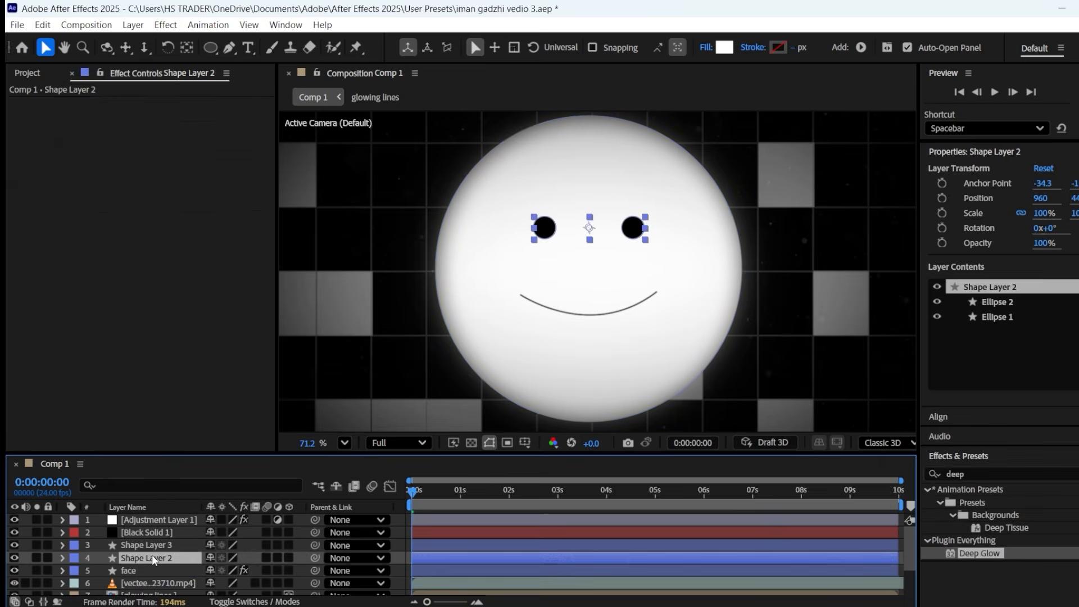
{"action": "left_click", "coordinate": [213, 514]}
{"action": "type", "text": "eyes"}
{"action": "key", "text": "Return"}
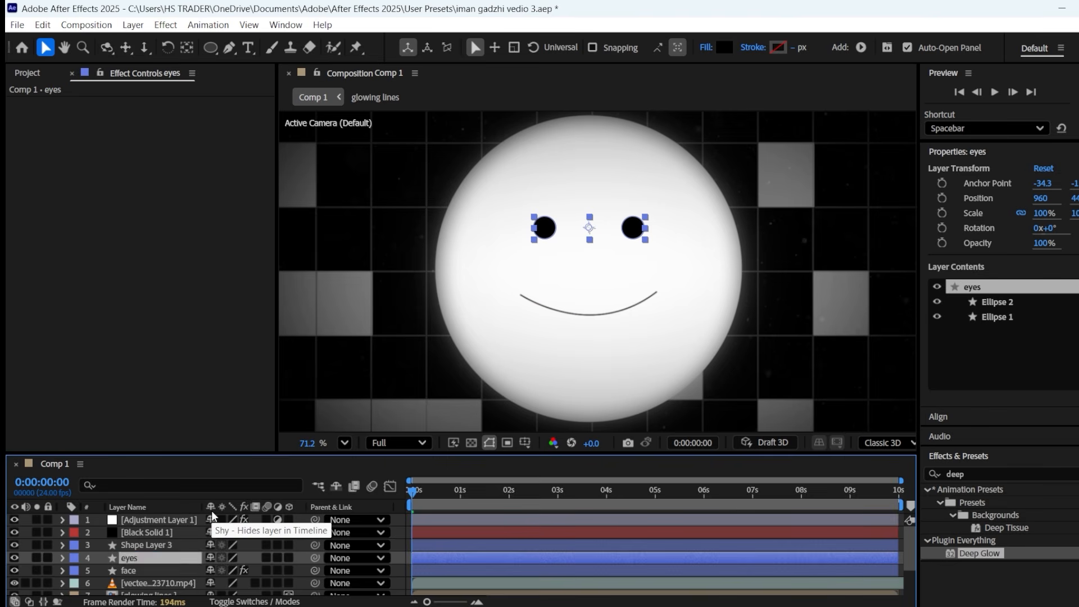
Rename the curved mouth line's layer as smile
{"action": "left_click", "coordinate": [162, 545]}
{"action": "right_click", "coordinate": [161, 544]}
{"action": "right_click", "coordinate": [153, 547]}
{"action": "left_click", "coordinate": [196, 508]}
{"action": "type", "text": "smil"}
{"action": "key", "text": "Return"}
Pre-compose the smile, eyes and face layers together and make the resulting layer 3D
{"action": "left_click", "coordinate": [146, 571], "text": "shift"}
{"action": "right_click", "coordinate": [183, 567]}
{"action": "left_click", "coordinate": [236, 476]}
{"action": "left_click", "coordinate": [649, 419]}
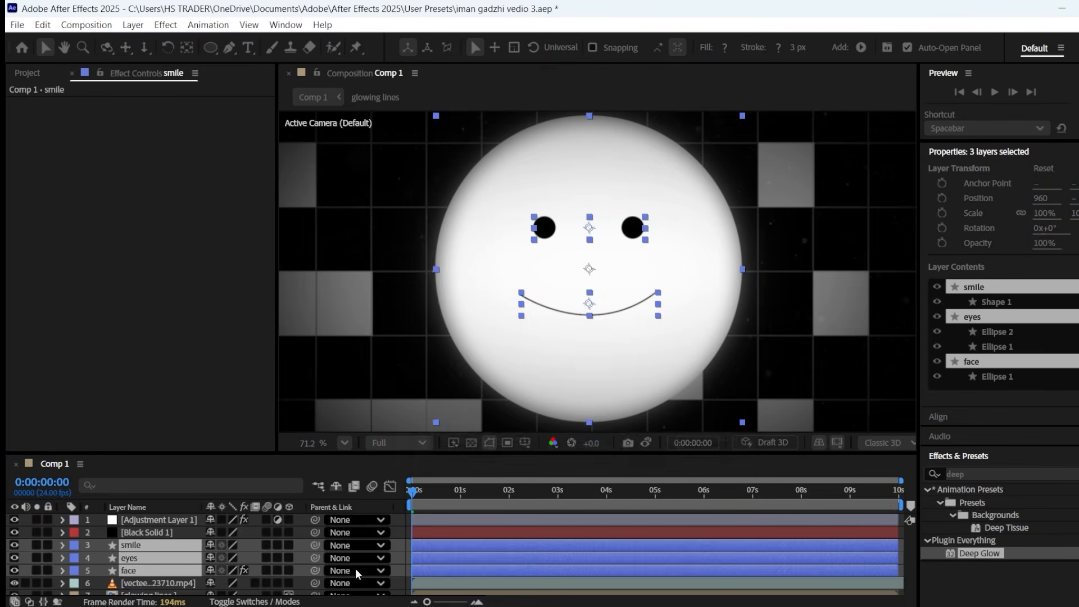
{"action": "left_click", "coordinate": [289, 545]}
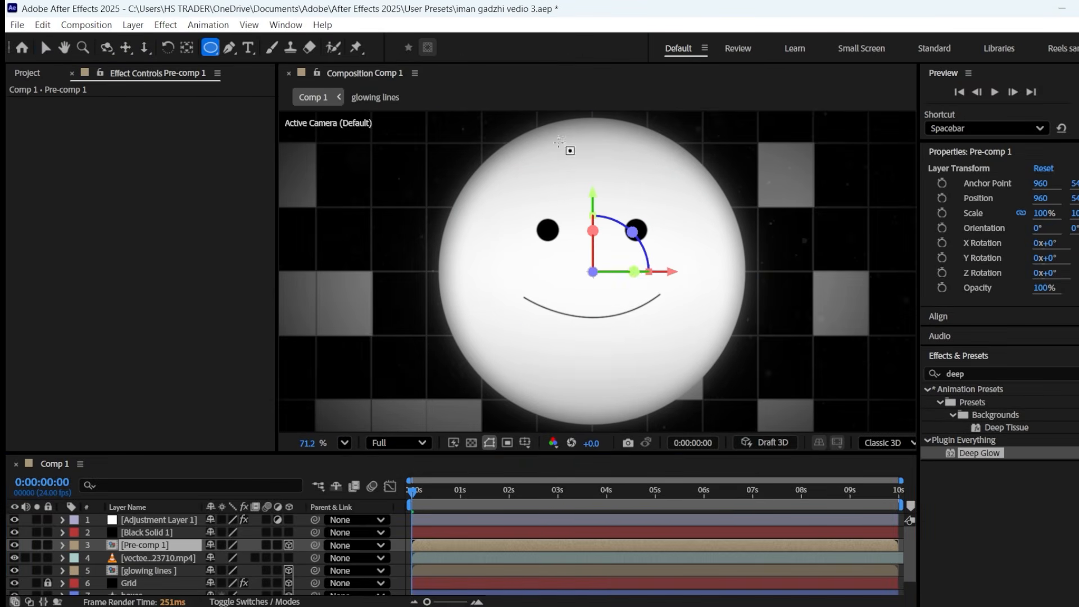
Create a shape layer above the face pre-comp and draw a circle about 808 px wide around the face
{"action": "left_click", "coordinate": [133, 25]}
{"action": "mouse_move", "coordinate": [207, 44]}
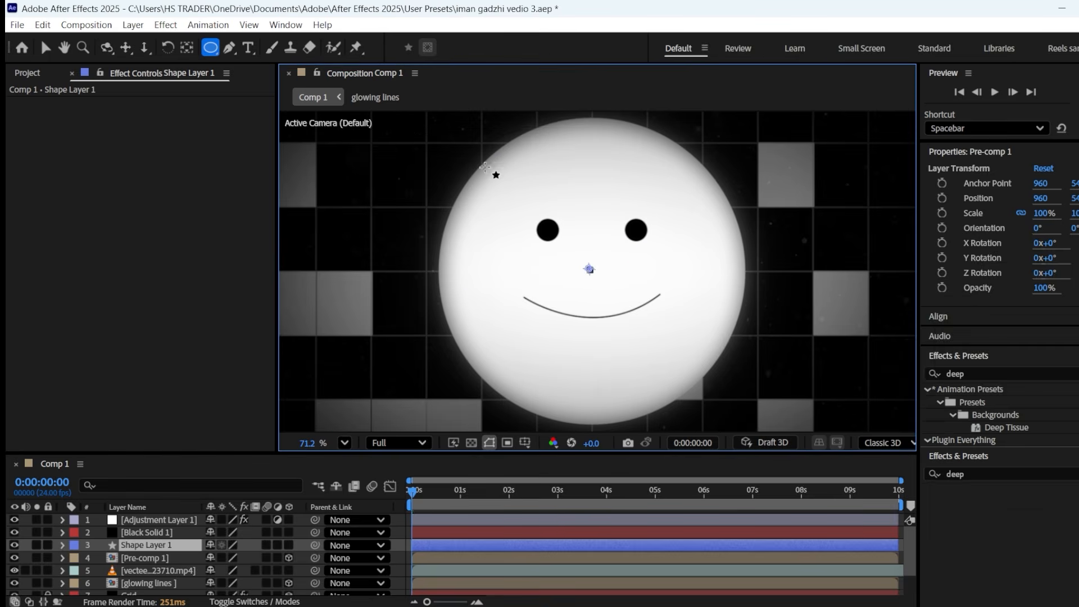
{"action": "left_click_drag", "start_coordinate": [421, 125], "coordinate": [710, 365]}
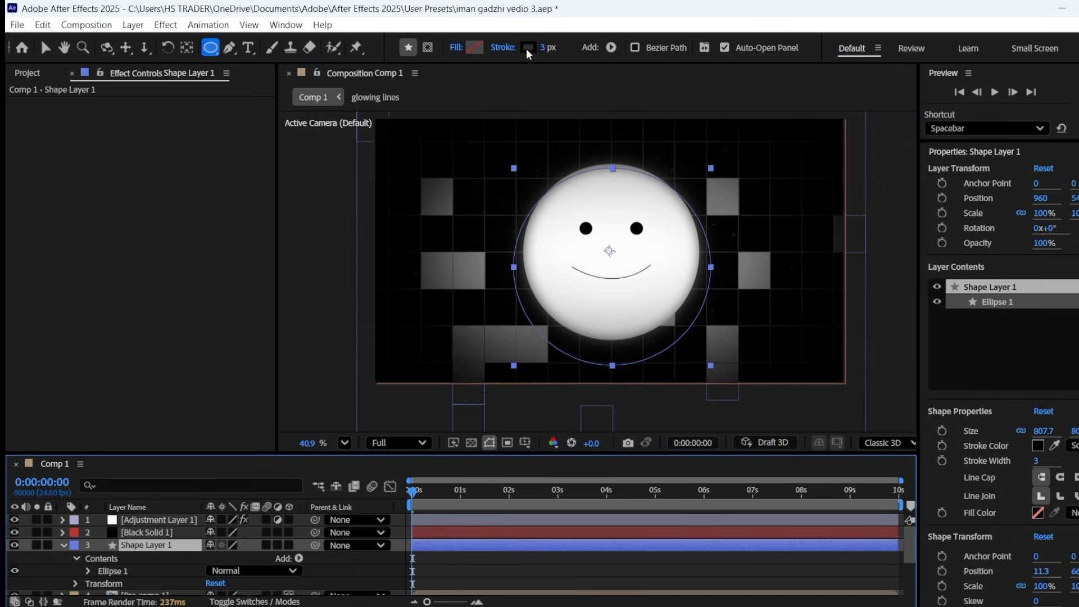
Set the new circle's stroke color to light gray and its stroke width to 10 px
{"action": "left_click", "coordinate": [528, 47]}
{"action": "left_click_drag", "start_coordinate": [409, 337], "coordinate": [390, 262]}
{"action": "left_click", "coordinate": [727, 222]}
{"action": "left_click", "coordinate": [549, 47]}
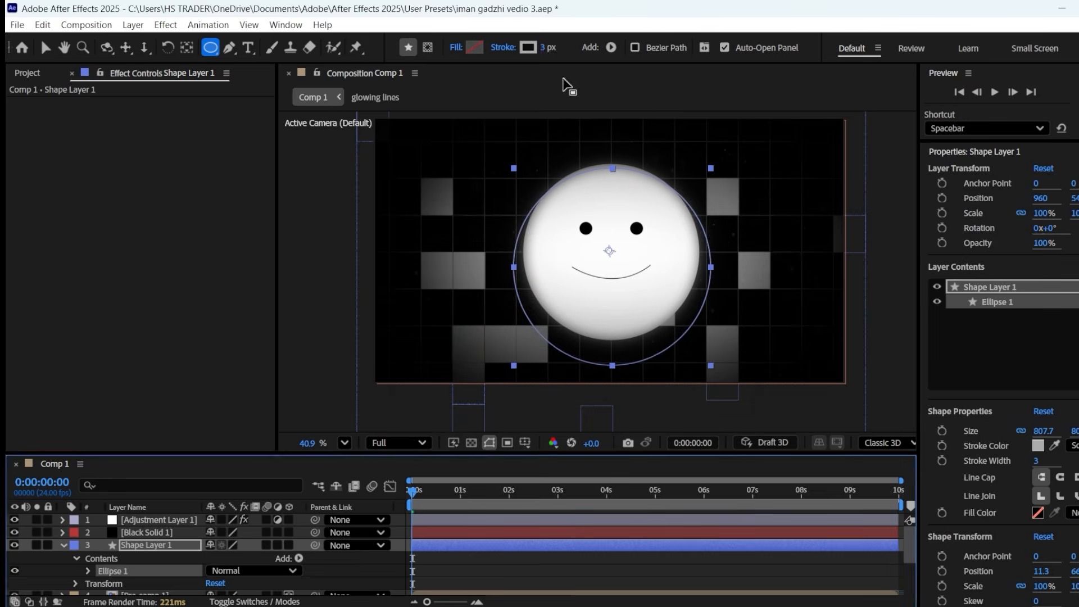
{"action": "key", "text": "Return"}
Make the outlined circle's shape layer 3D and rename it as ring
{"action": "left_click", "coordinate": [288, 544]}
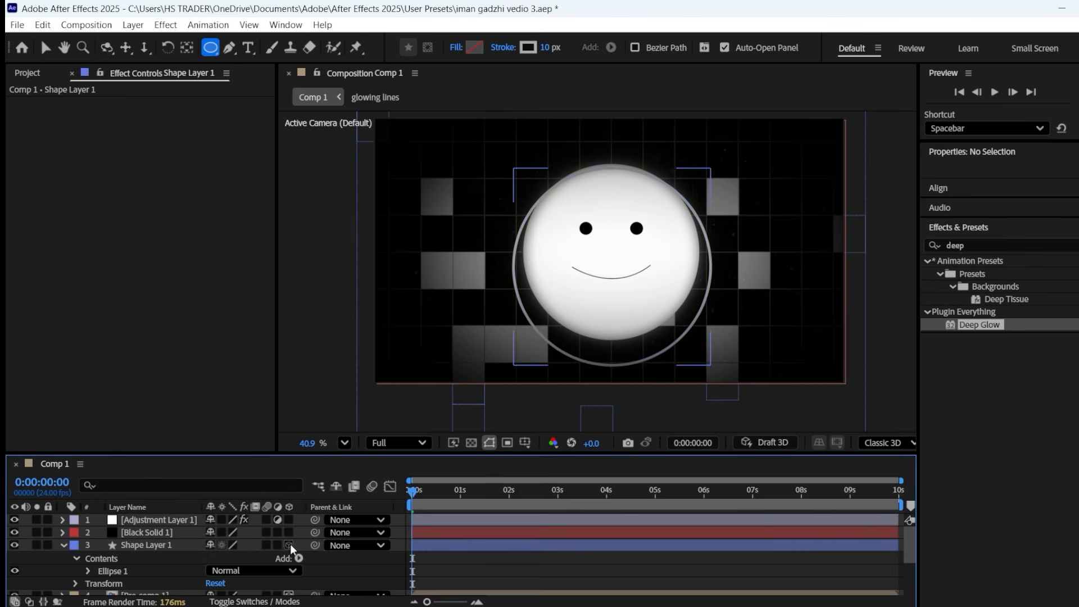
{"action": "left_click", "coordinate": [147, 544]}
{"action": "right_click", "coordinate": [147, 545]}
{"action": "left_click", "coordinate": [191, 499]}
{"action": "type", "text": "ring"}
{"action": "key", "text": "Return"}
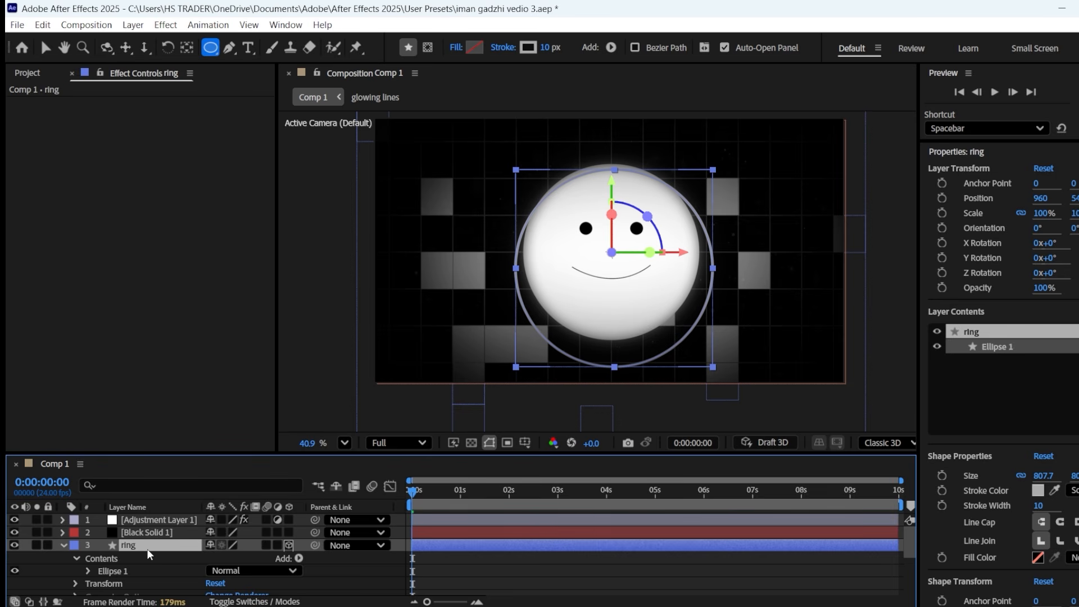
Tilt the ring to an X Rotation of -65° and scale it to 125% around the face
{"action": "key", "text": "r"}
{"action": "left_click_drag", "start_coordinate": [210, 572], "coordinate": [175, 568]}
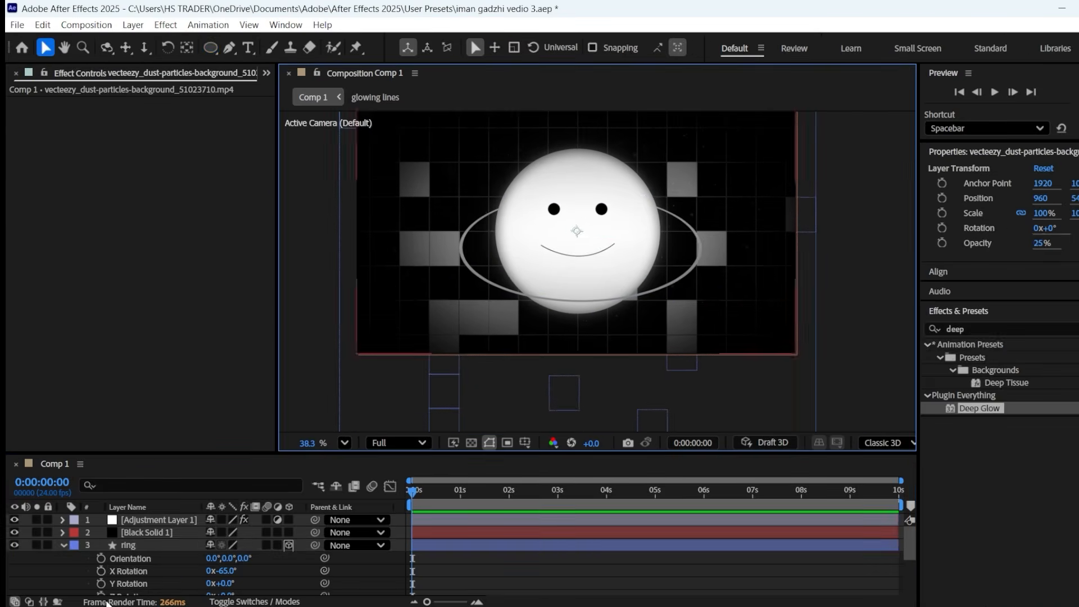
Add dashes to the stroke of the ring's ellipse
{"action": "left_click", "coordinate": [171, 544]}
{"action": "double_click", "coordinate": [64, 545]}
{"action": "scroll", "coordinate": [131, 542], "scroll_direction": "down", "scroll_amount": 1}
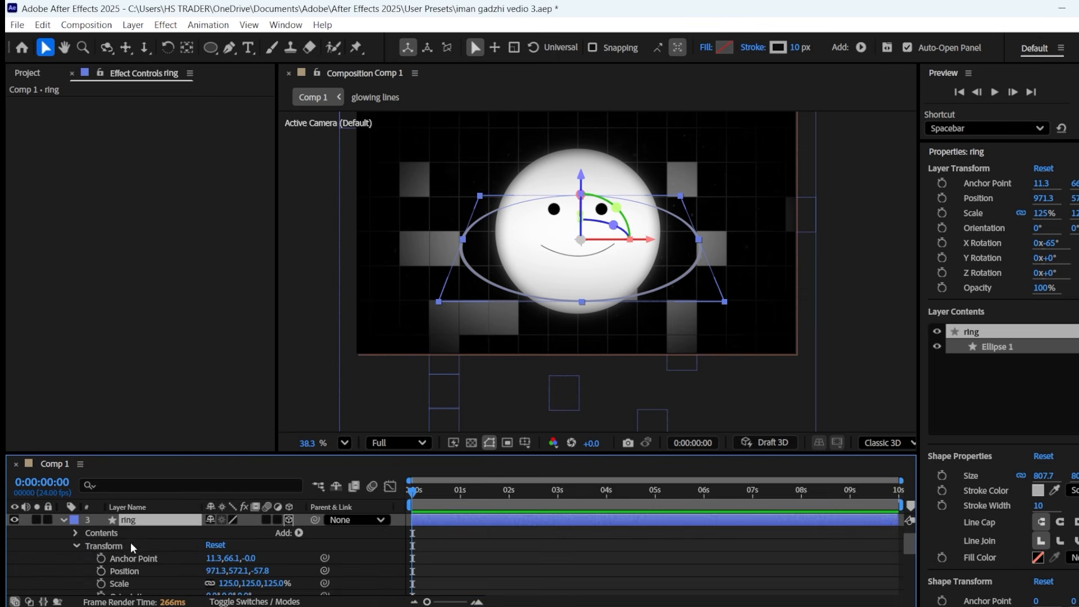
{"action": "left_click", "coordinate": [75, 533]}
{"action": "left_click", "coordinate": [90, 545]}
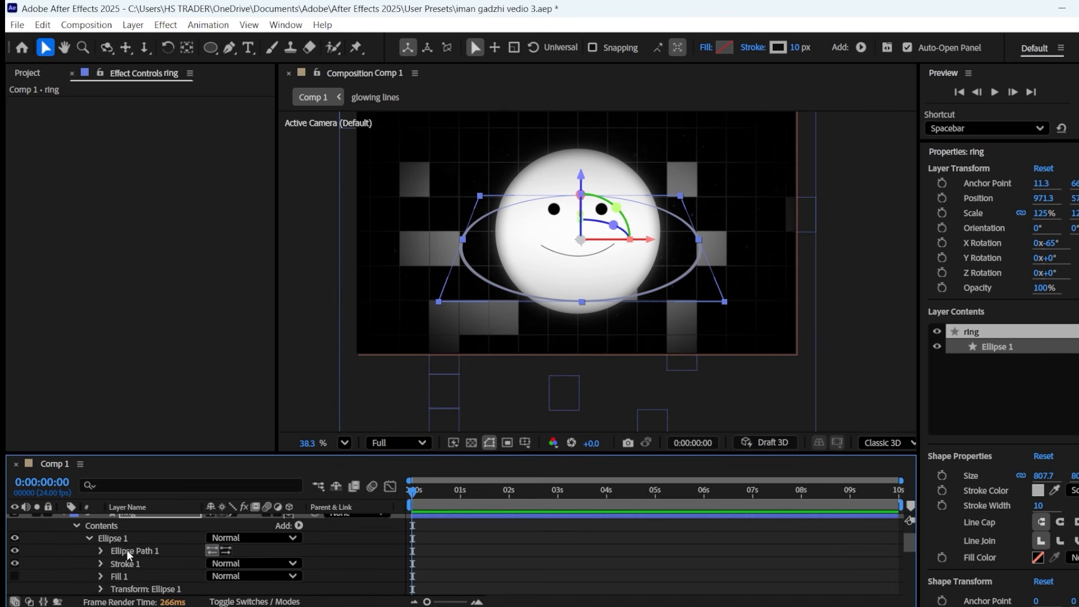
{"action": "left_click", "coordinate": [100, 563]}
{"action": "scroll", "coordinate": [116, 562], "scroll_direction": "down", "scroll_amount": 5}
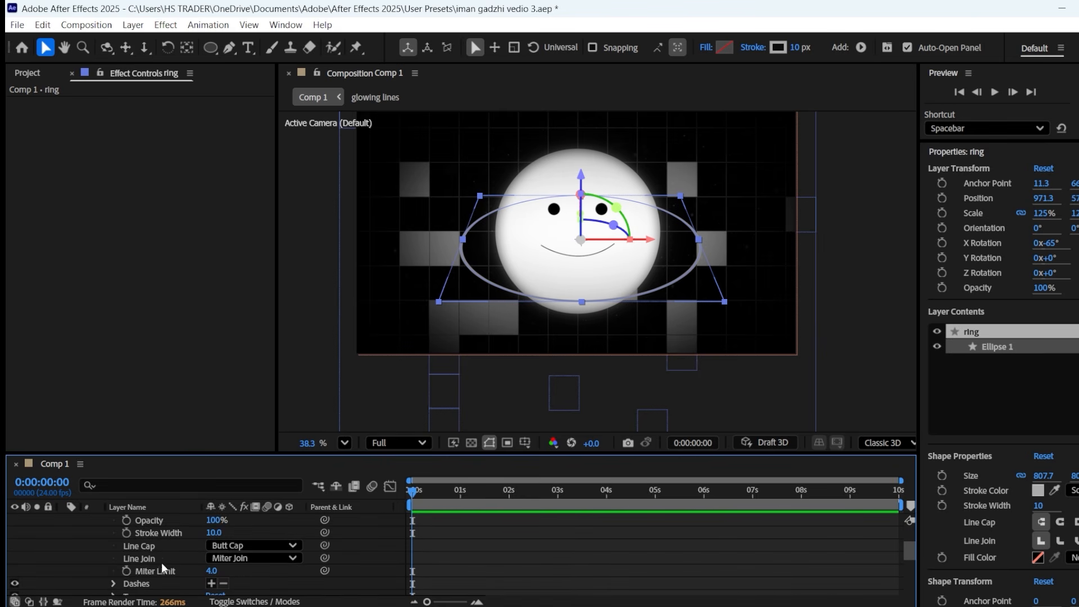
{"action": "left_click", "coordinate": [210, 545]}
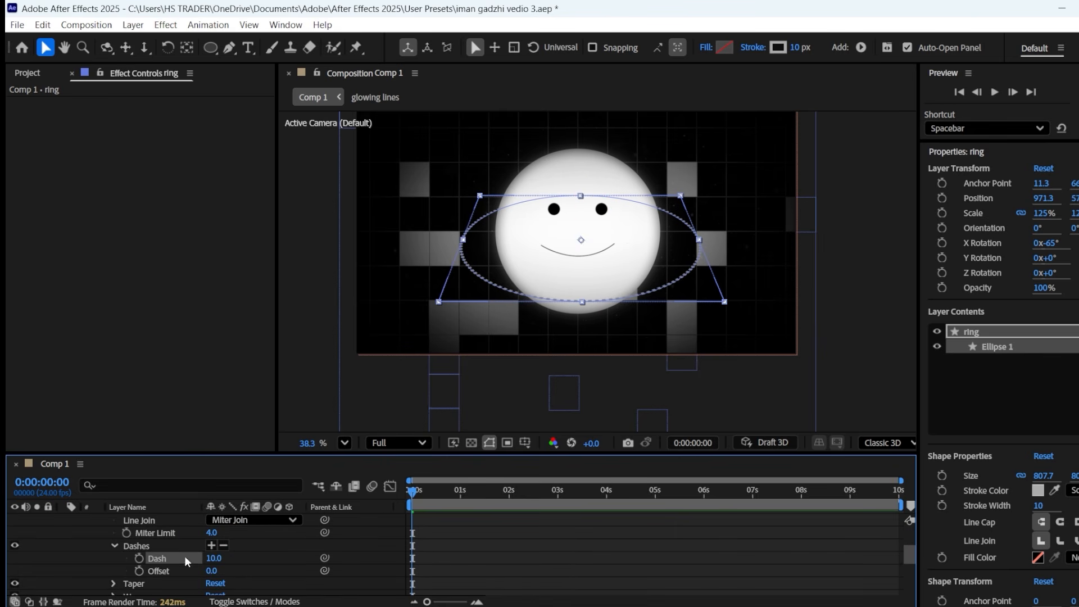
Lengthen the dashes of the ring's stroke and briefly preview the composition
{"action": "scroll", "coordinate": [581, 206], "scroll_direction": "up", "scroll_amount": 3}
{"action": "left_click_drag", "start_coordinate": [212, 559], "coordinate": [222, 552]}
{"action": "left_click", "coordinate": [115, 545]}
{"action": "key", "text": "space"}
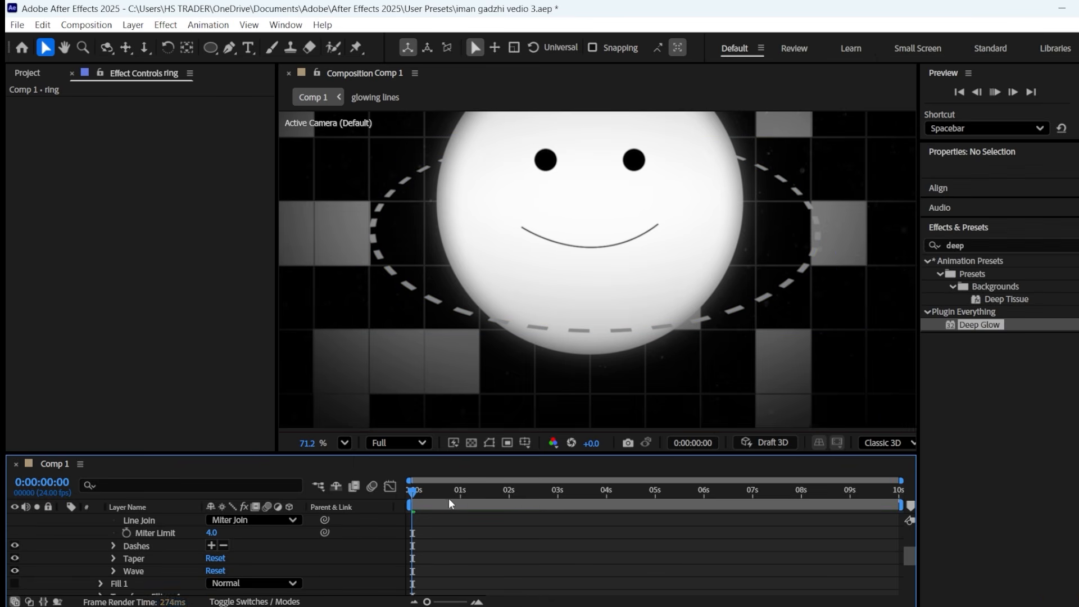
{"action": "key", "text": "space"}
Keyframe the ring's Z Rotation at 0:00:00:23 and reduce it to a negative angle at 0:00:08:01 so the ring spins
{"action": "scroll", "coordinate": [140, 528], "scroll_direction": "up", "scroll_amount": 4}
{"action": "scroll", "coordinate": [140, 529], "scroll_direction": "up", "scroll_amount": 1}
{"action": "left_click", "coordinate": [62, 544]}
{"action": "key", "text": "r"}
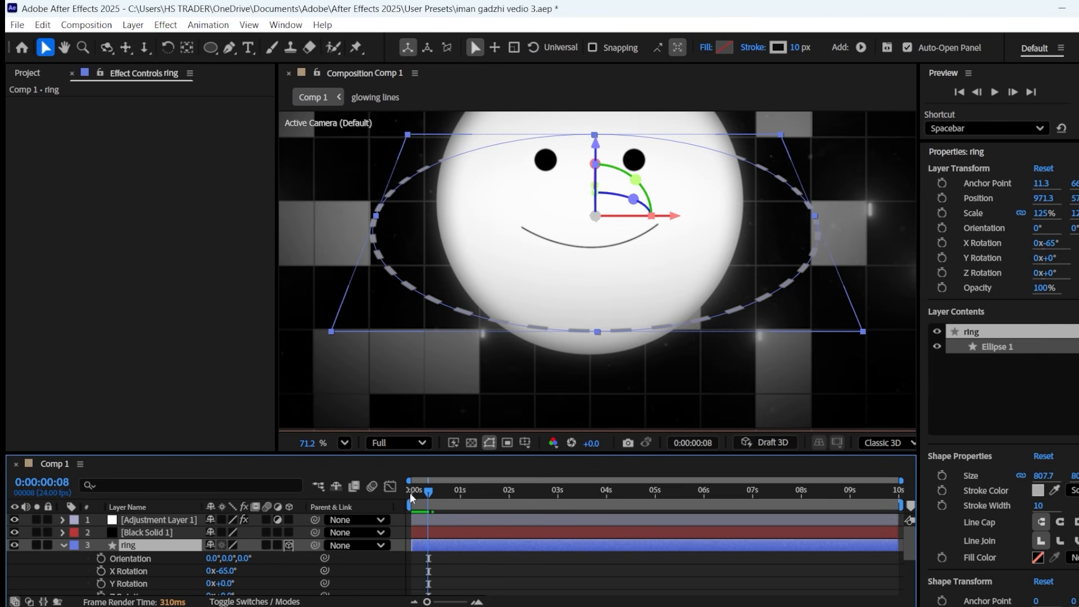
{"action": "left_click_drag", "start_coordinate": [433, 498], "coordinate": [459, 498]}
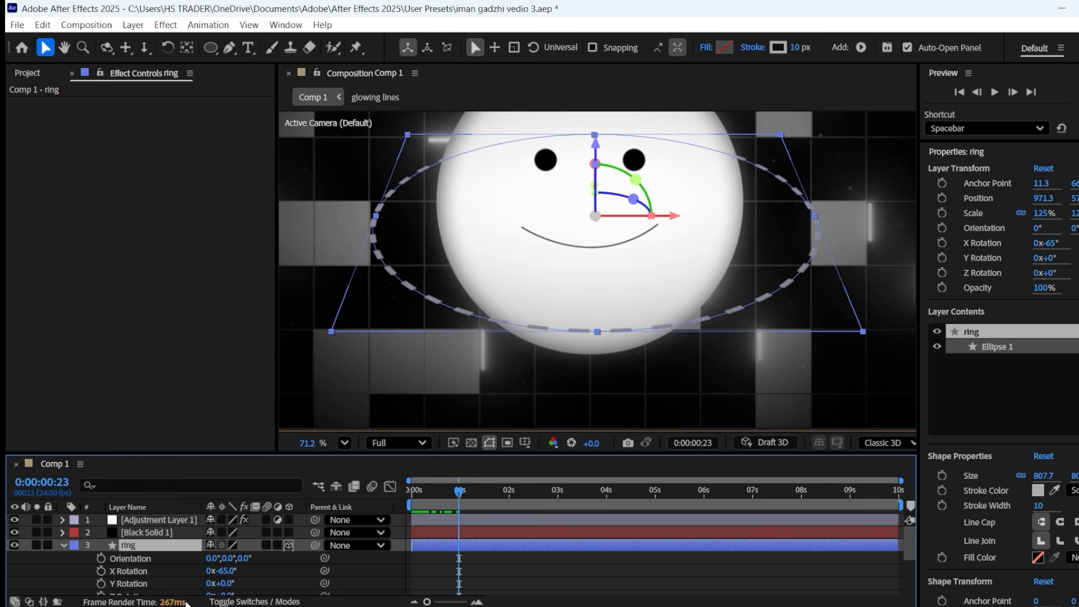
{"action": "scroll", "coordinate": [145, 571], "scroll_direction": "down", "scroll_amount": 3}
{"action": "left_click", "coordinate": [102, 558]}
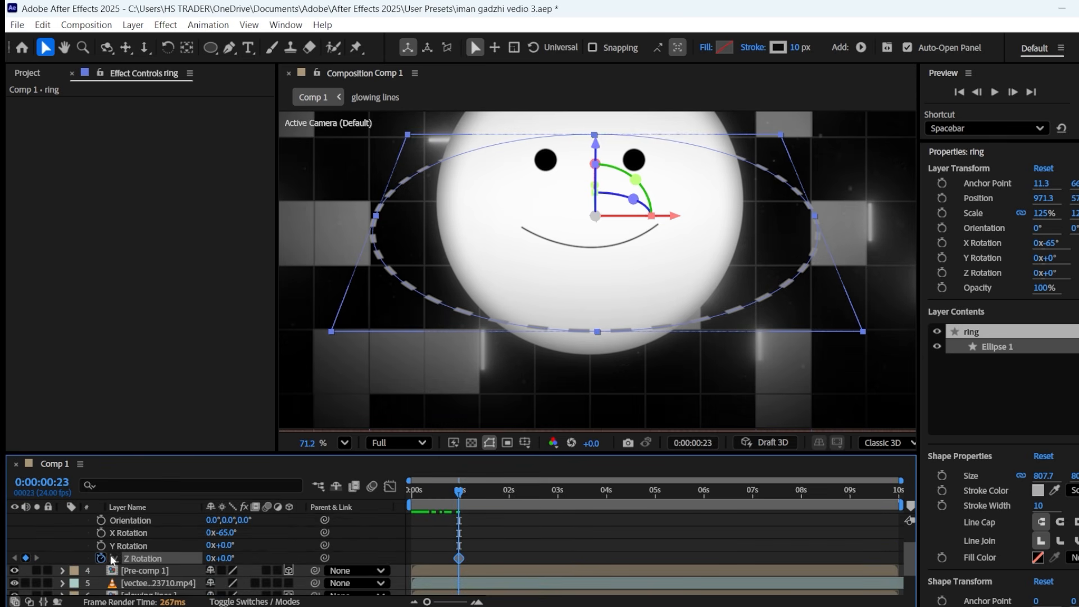
{"action": "left_click", "coordinate": [803, 494]}
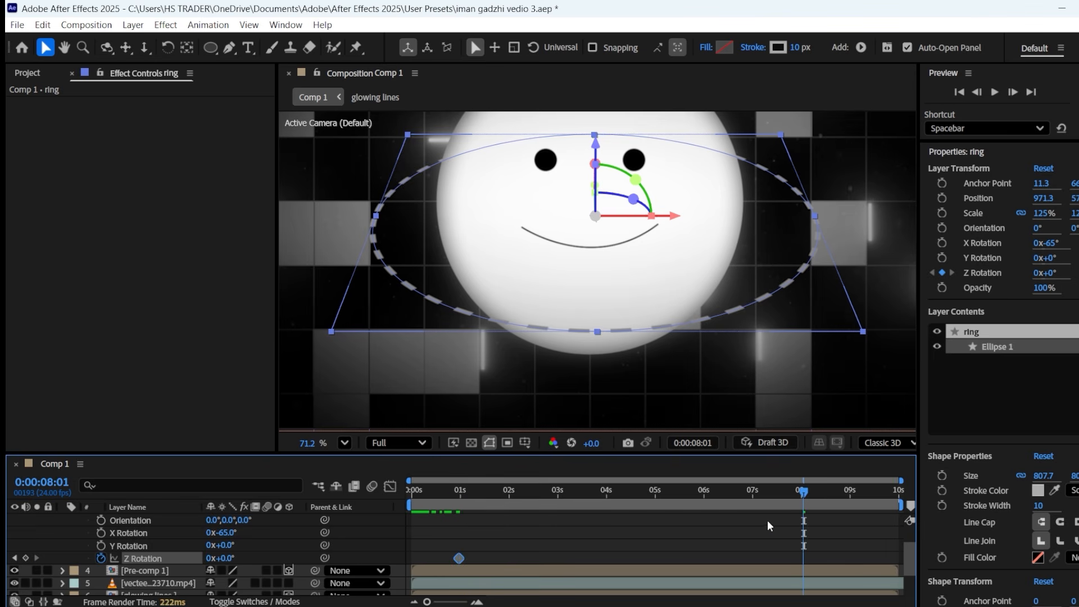
{"action": "left_click_drag", "start_coordinate": [228, 561], "coordinate": [149, 557]}
{"action": "scroll", "coordinate": [113, 551], "scroll_direction": "up", "scroll_amount": 2}
{"action": "left_click", "coordinate": [62, 545]}
Keyframe the ring's Opacity at 0:00:00:12 and 0:00:01:00 to fade the ring in up to 100%
{"action": "left_click", "coordinate": [437, 491]}
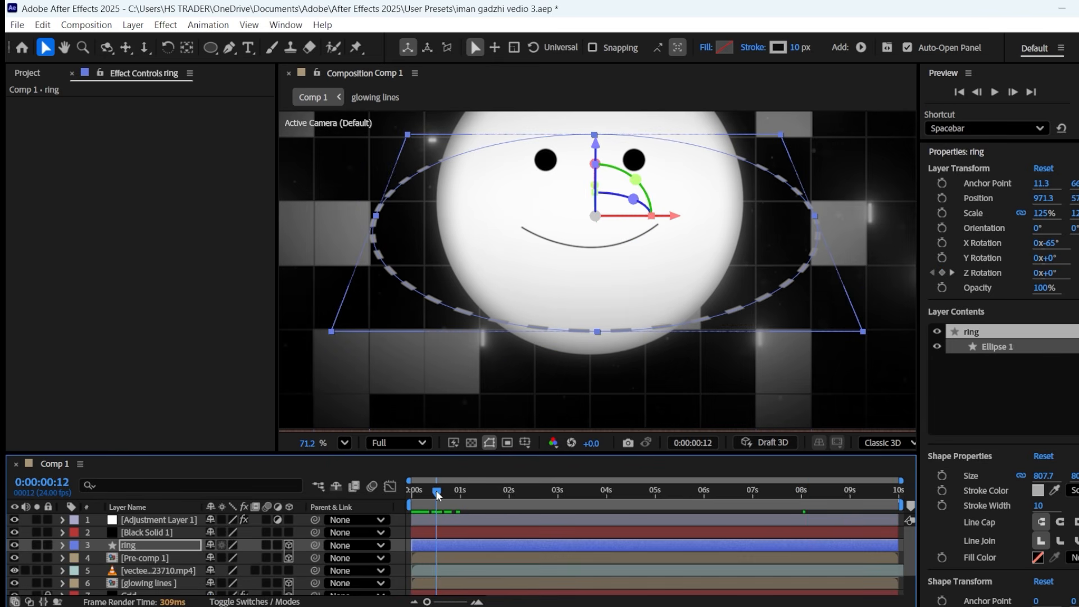
{"action": "key", "text": "t"}
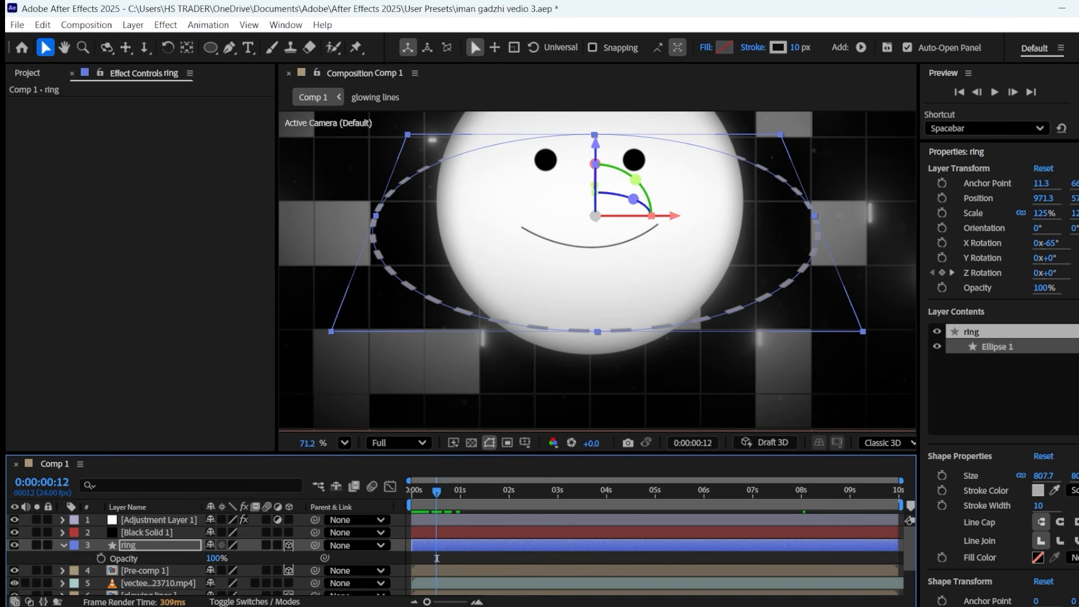
{"action": "left_click", "coordinate": [101, 558]}
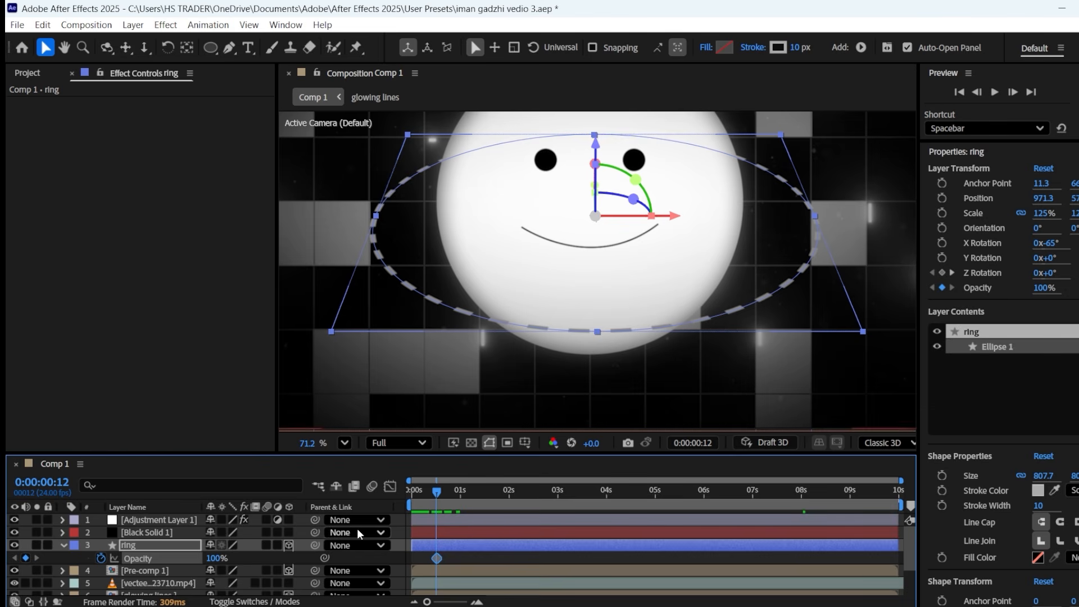
{"action": "left_click", "coordinate": [460, 490]}
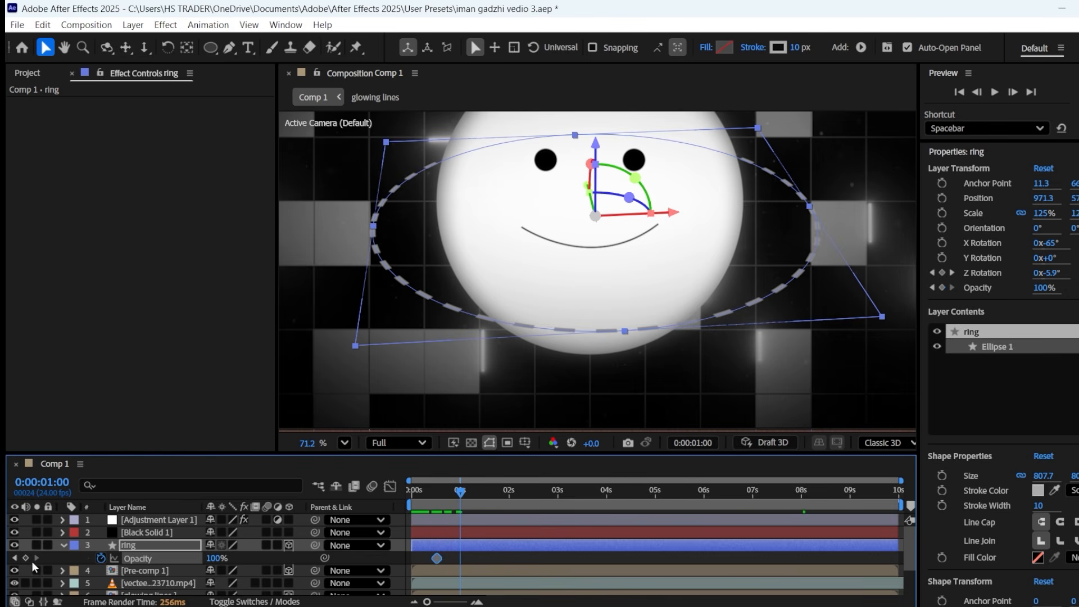
{"action": "left_click", "coordinate": [14, 559]}
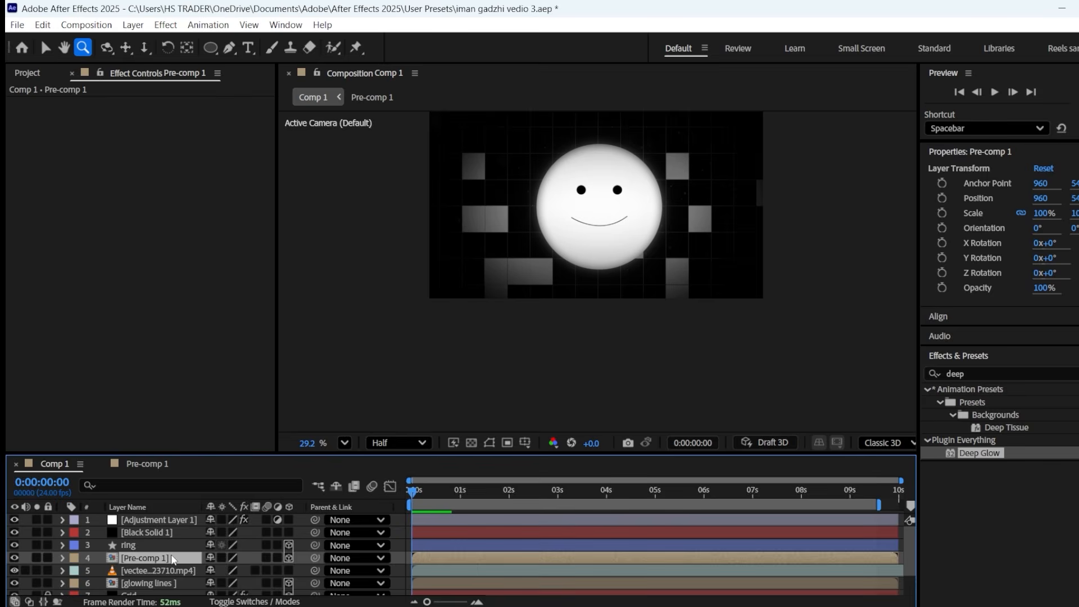
Open Pre-comp 1 and set the Scale of the smile, eyes and face layers to 80%
{"action": "double_click", "coordinate": [173, 558]}
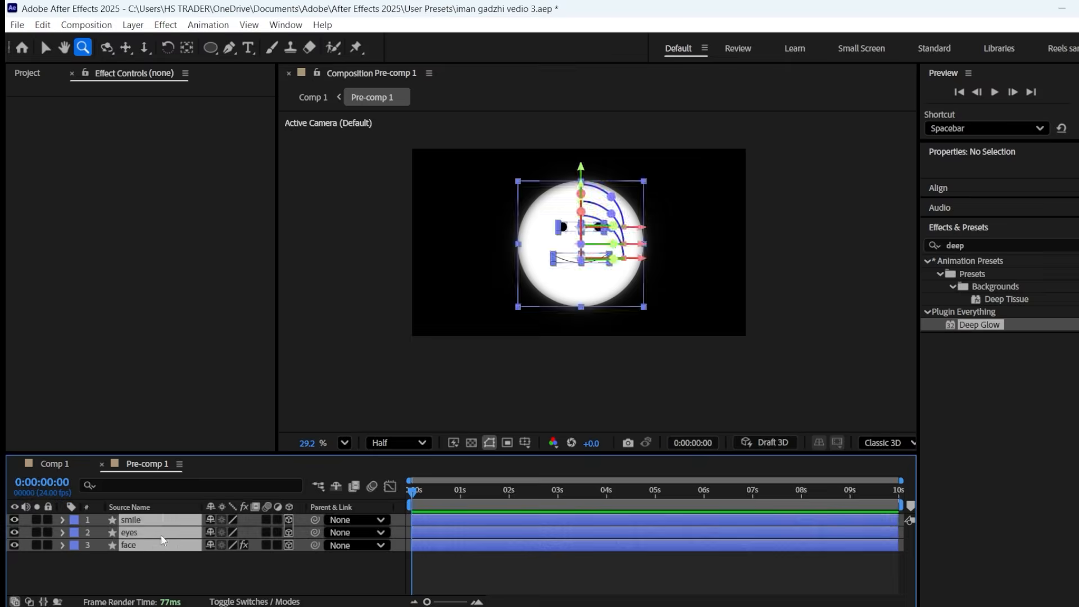
{"action": "key", "text": "ctrl+a"}
{"action": "type", "text": "s"}
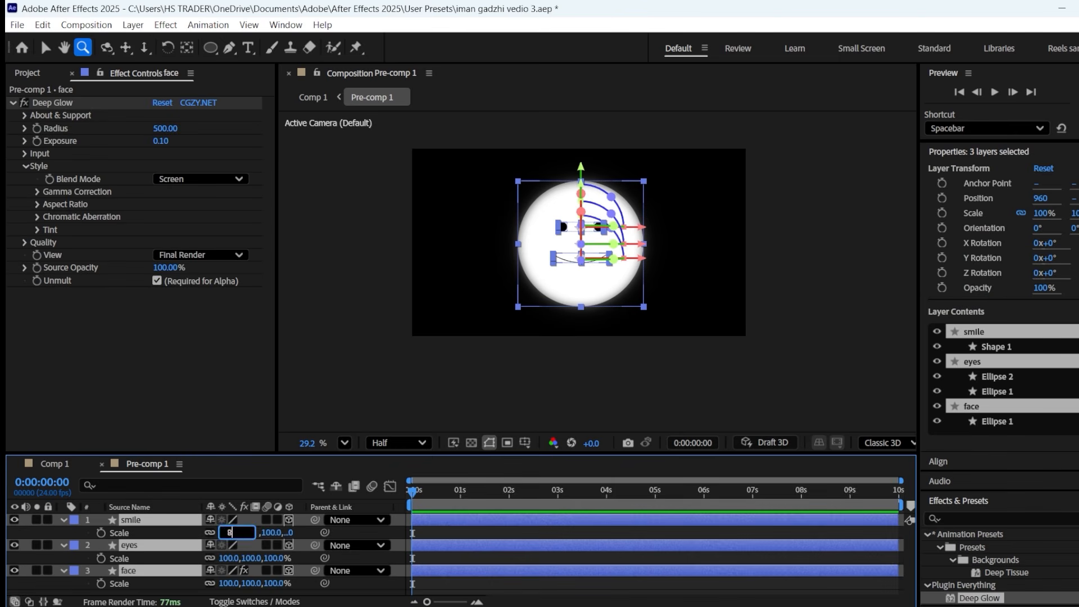
{"action": "type", "text": "80"}
{"action": "key", "text": "Return"}
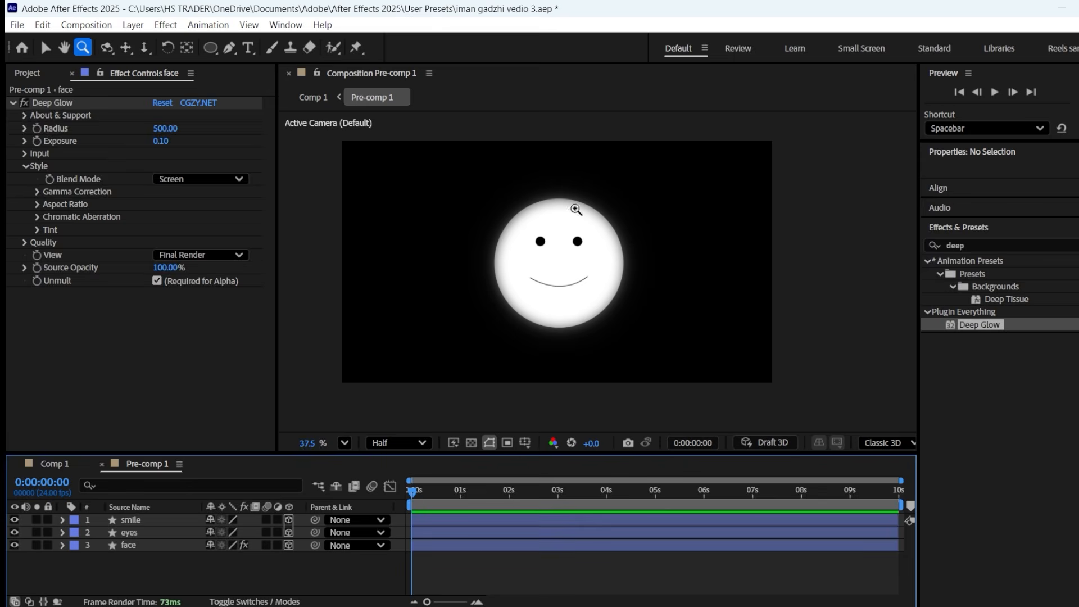
Move the eyes slightly lower on the face
{"action": "key", "text": "v"}
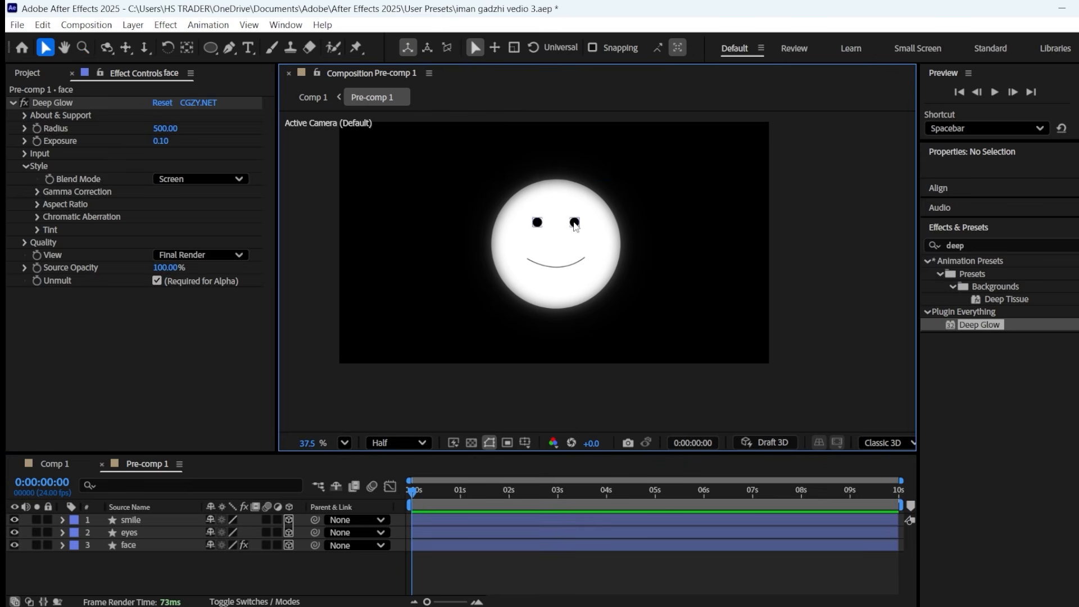
{"action": "left_click", "coordinate": [535, 231]}
{"action": "left_click", "coordinate": [376, 516]}
Parent the smile and eyes layers to the face layer
{"action": "left_click", "coordinate": [123, 554]}
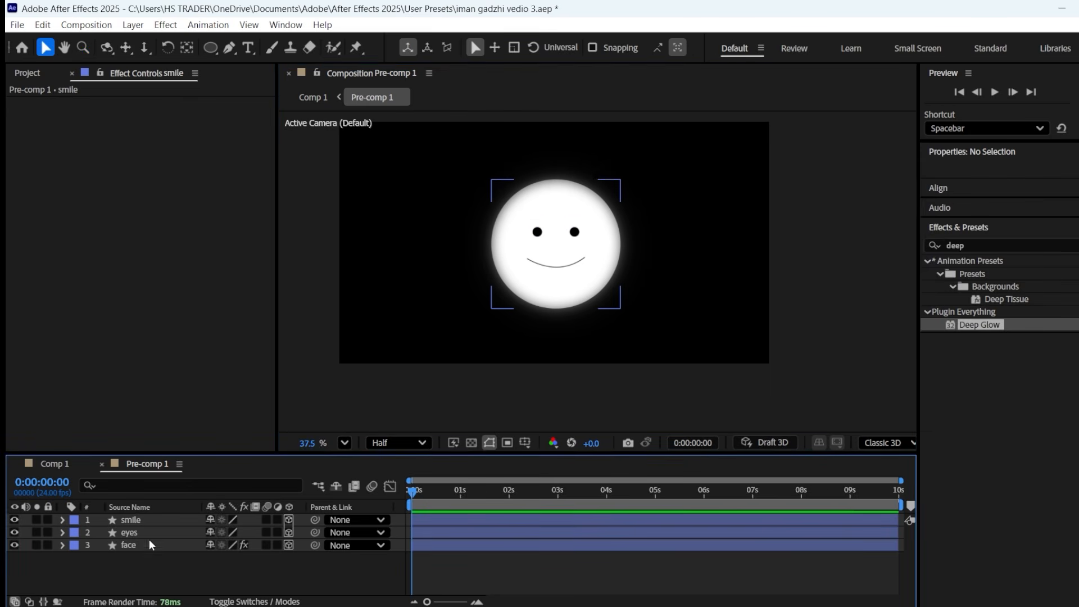
{"action": "left_click_drag", "start_coordinate": [210, 537], "coordinate": [278, 523]}
{"action": "left_click_drag", "start_coordinate": [172, 561], "coordinate": [164, 549]}
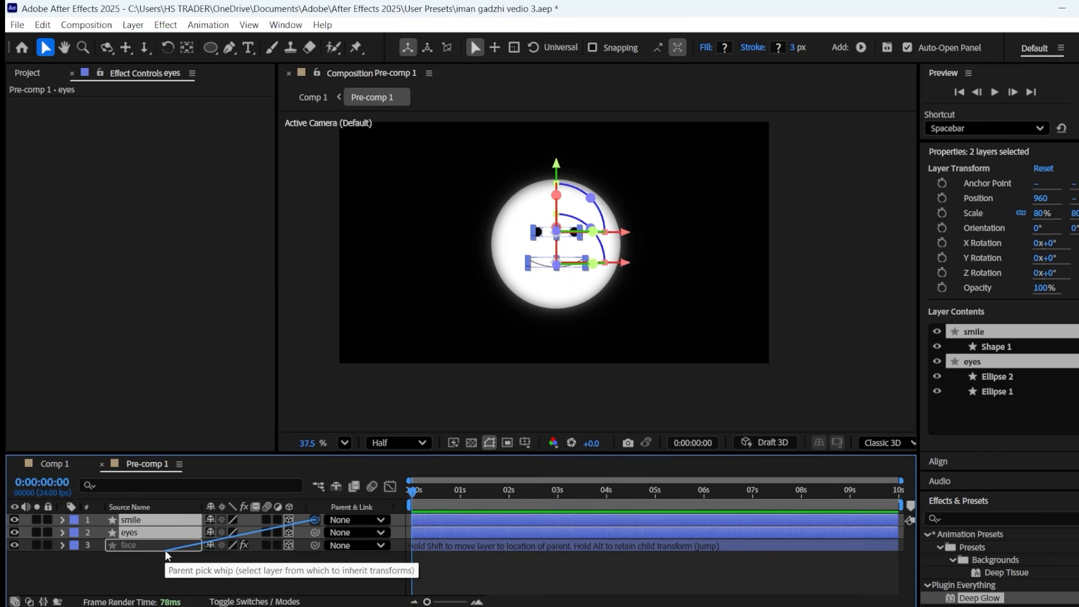
{"action": "left_click", "coordinate": [178, 550]}
In Comp 1, scale the ring to 115% and shift its vertical position to 524.1 around the face
{"action": "left_click", "coordinate": [55, 464]}
{"action": "left_click", "coordinate": [467, 490]}
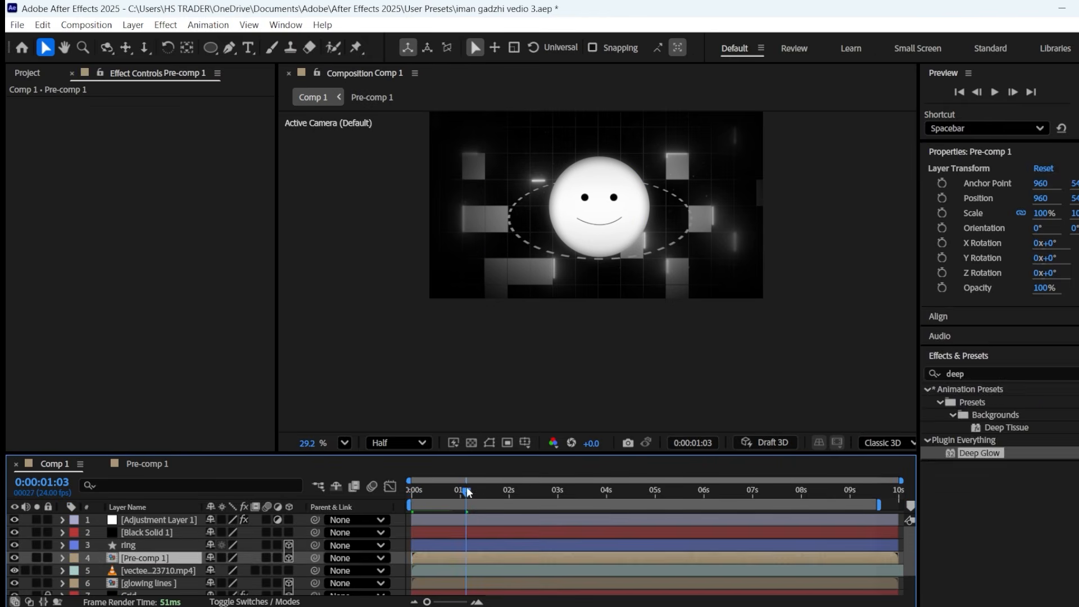
{"action": "left_click", "coordinate": [135, 545]}
{"action": "key", "text": "p"}
{"action": "left_click_drag", "start_coordinate": [242, 558], "coordinate": [229, 545]}
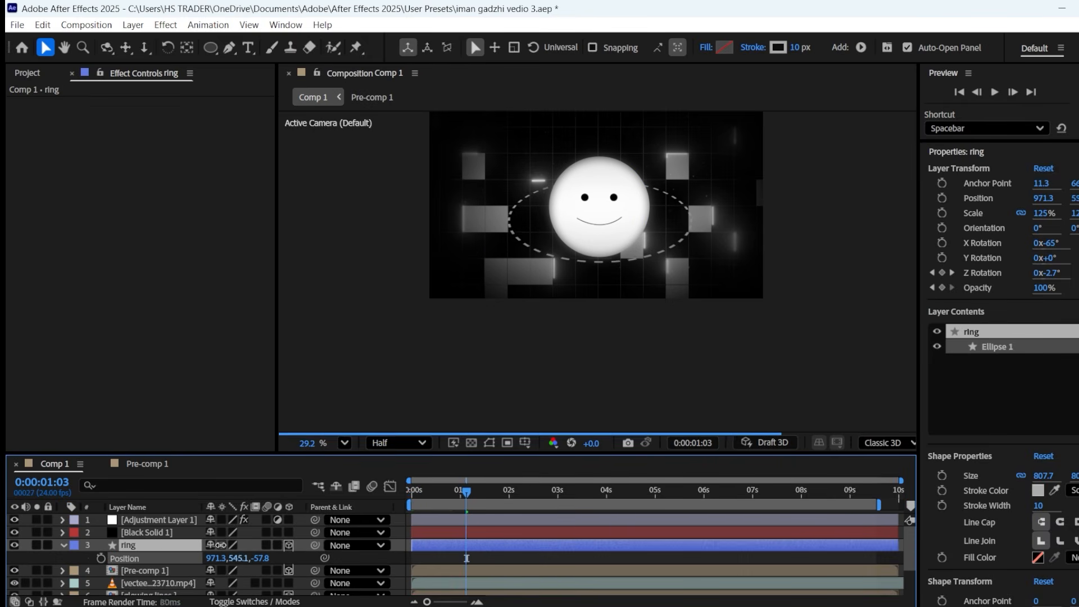
{"action": "key", "text": "s"}
{"action": "left_click", "coordinate": [235, 558]}
{"action": "key", "text": "Return"}
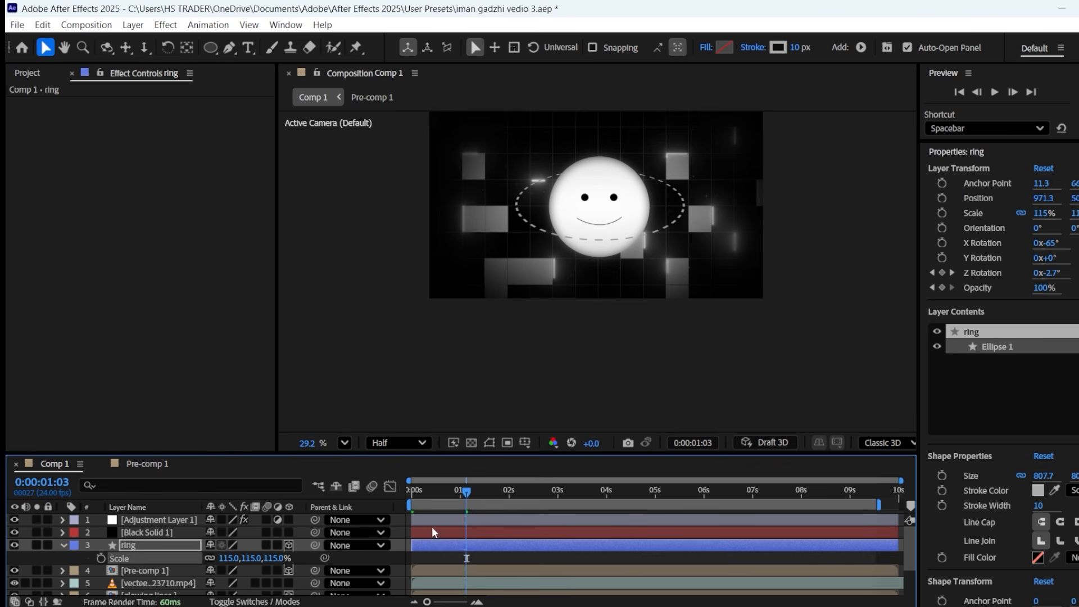
{"action": "key", "text": "p"}
{"action": "left_click_drag", "start_coordinate": [246, 558], "coordinate": [242, 559]}
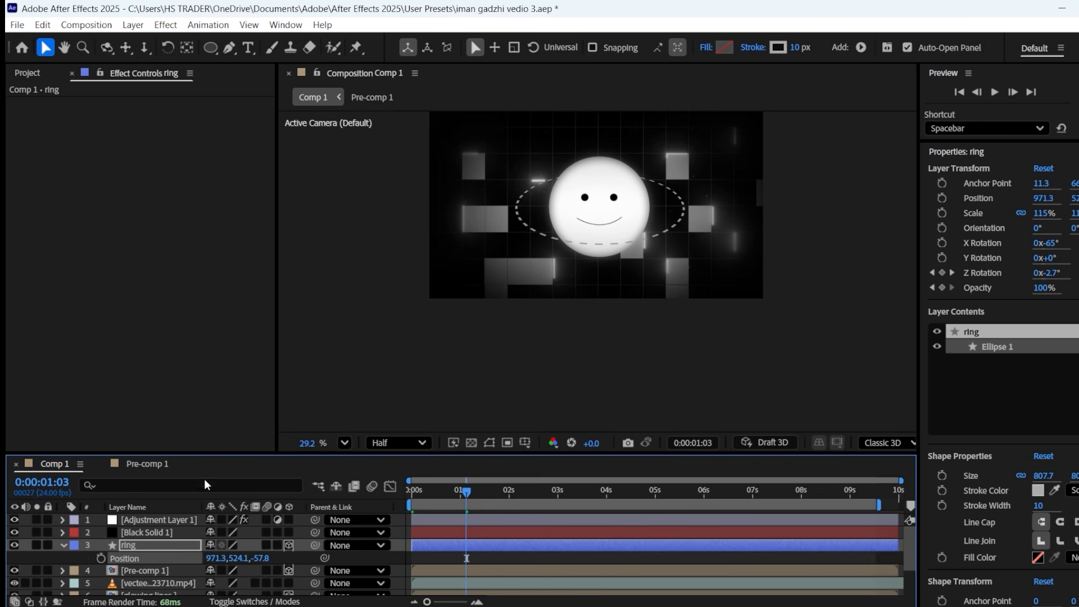
In Pre-comp 1, add Position keyframes to the smile, eyes and face layers at 0:00:00:00 and 0:00:00:15
{"action": "left_click", "coordinate": [163, 463]}
{"action": "key", "text": "ctrl+shift+a"}
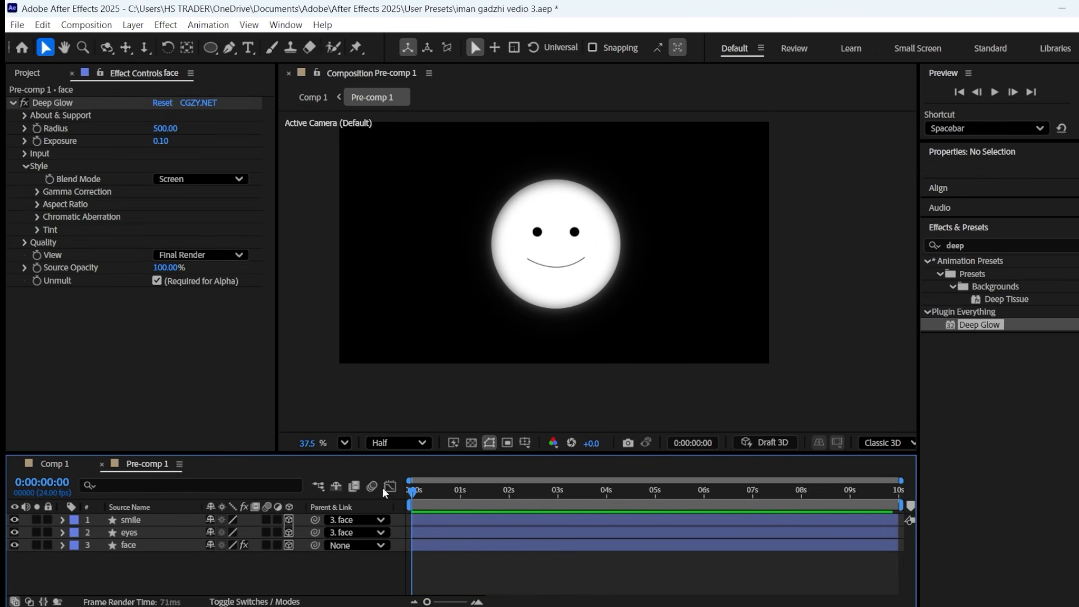
{"action": "left_click_drag", "start_coordinate": [180, 573], "coordinate": [130, 521]}
{"action": "key", "text": "p"}
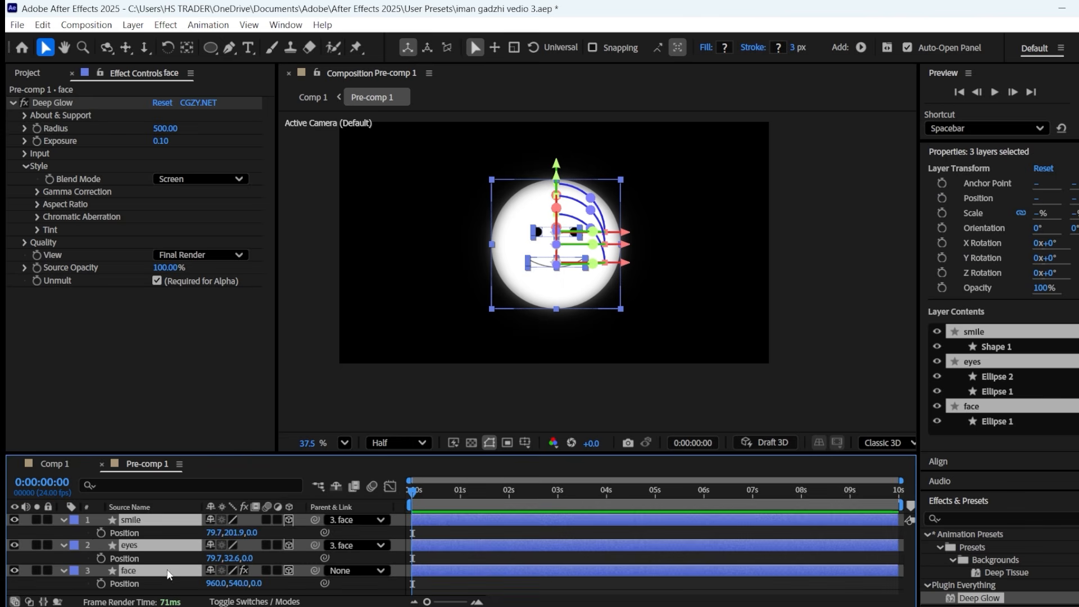
{"action": "left_click", "coordinate": [100, 533]}
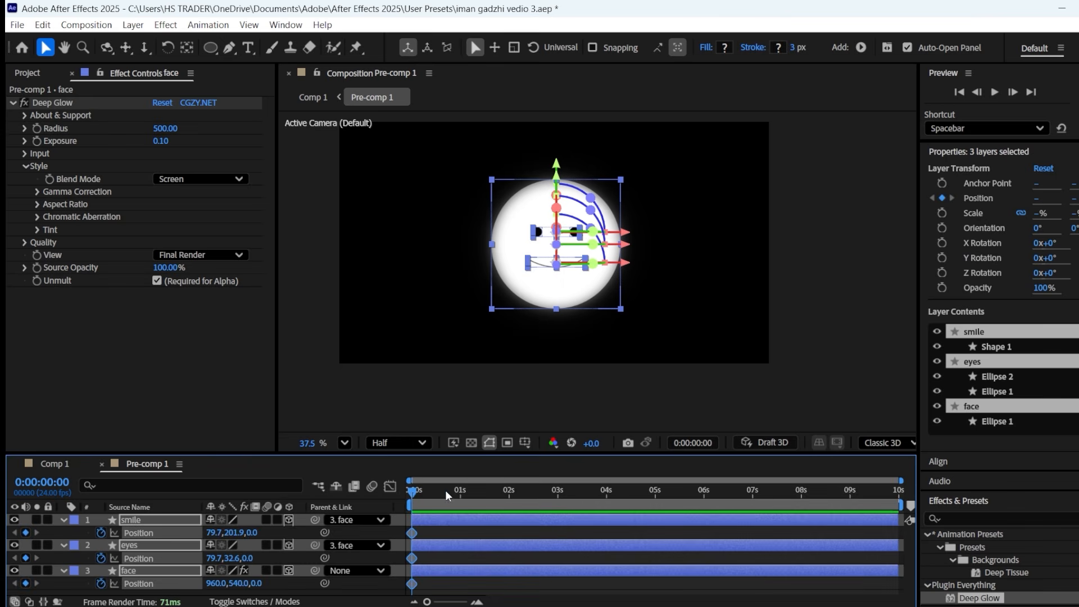
{"action": "left_click_drag", "start_coordinate": [440, 488], "coordinate": [443, 487]}
{"action": "left_click", "coordinate": [29, 531]}
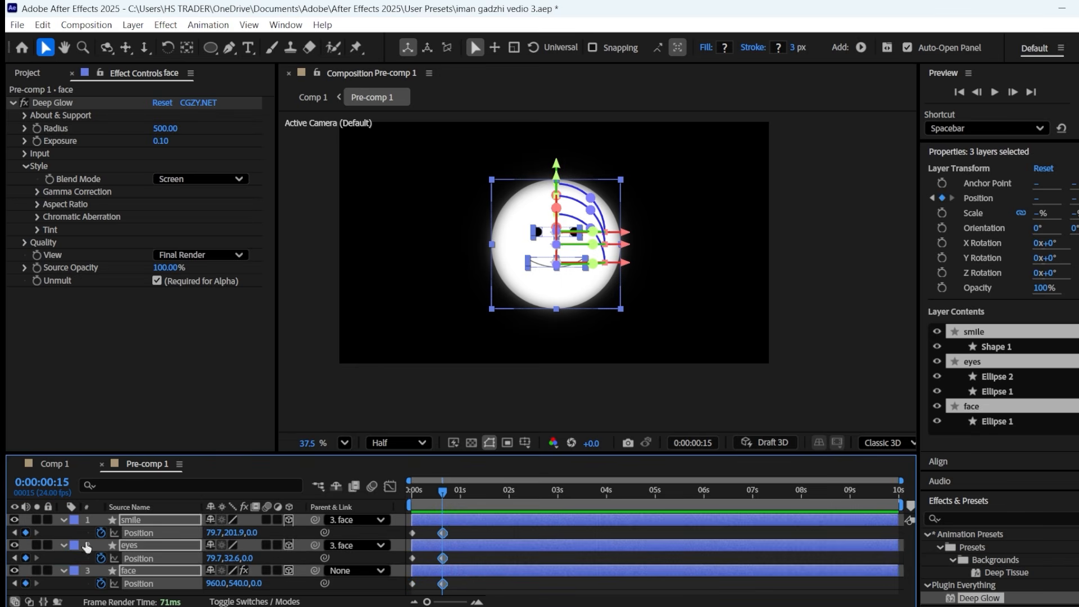
At 0:00:00:15, lower the face to Y 573, the eyes to Y 55.6 and the smile to Y 222.9
{"action": "left_click", "coordinate": [490, 580]}
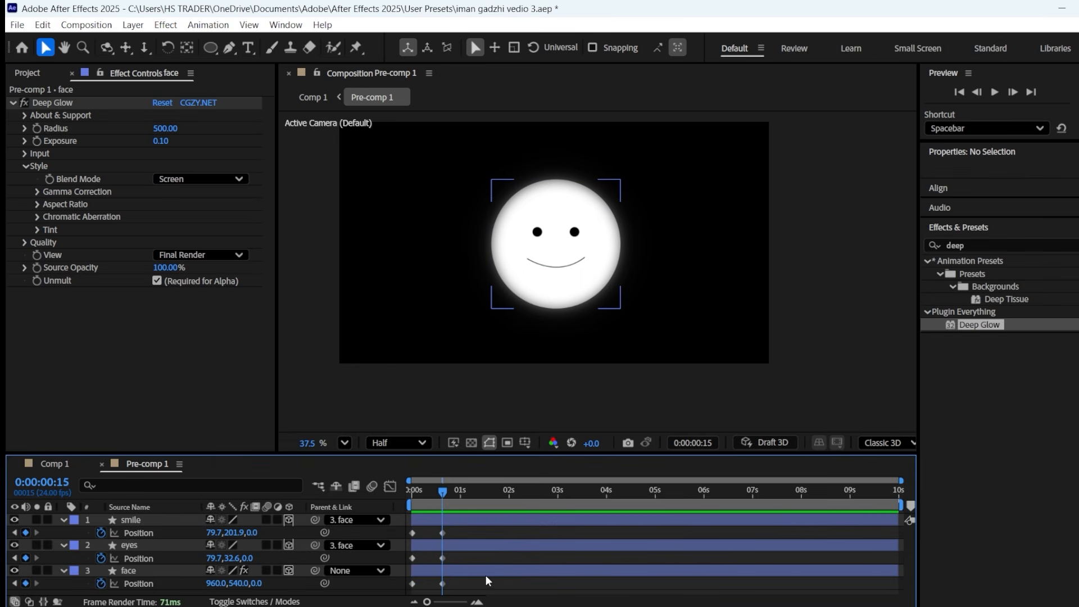
{"action": "left_click", "coordinate": [136, 571]}
{"action": "left_click_drag", "start_coordinate": [236, 582], "coordinate": [430, 501]}
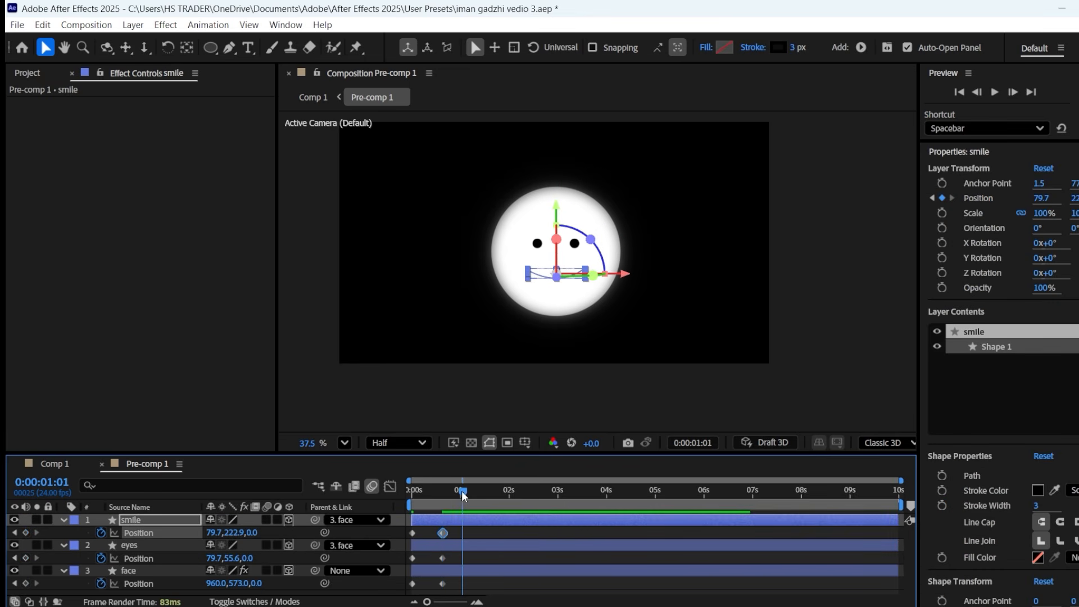
At 0:00:01:03, keyframe the face at X 925, the eyes at 55.7, 61.6 and the smile at 63.7, 225.9, and preview the motion
{"action": "left_click_drag", "start_coordinate": [210, 583], "coordinate": [225, 538]}
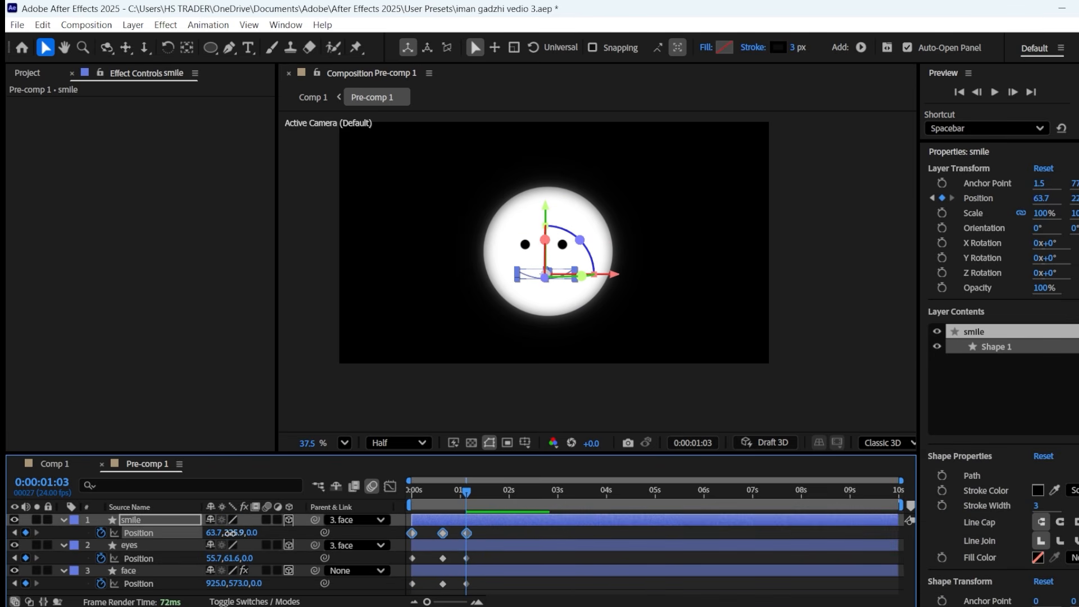
{"action": "left_click_drag", "start_coordinate": [469, 504], "coordinate": [339, 491]}
{"action": "key", "text": "space"}
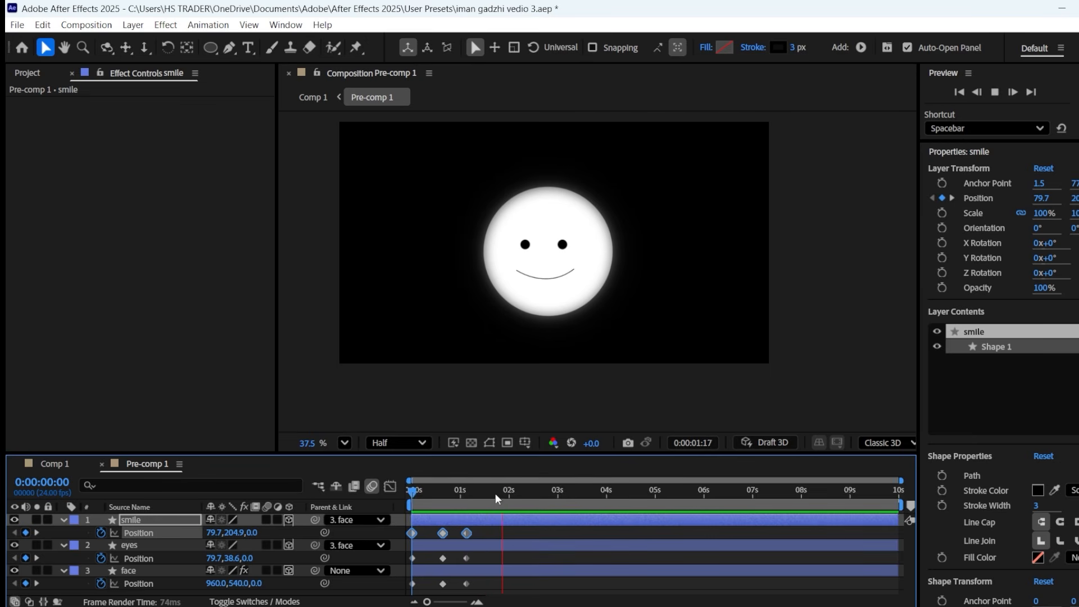
{"action": "key", "text": "space"}
At 0:00:01:14, keyframe the Position of the face at X 964, eyes at X 83.7 and smile at X 87.7, and preview
{"action": "left_click_drag", "start_coordinate": [491, 490], "coordinate": [492, 490]}
{"action": "left_click", "coordinate": [25, 532]}
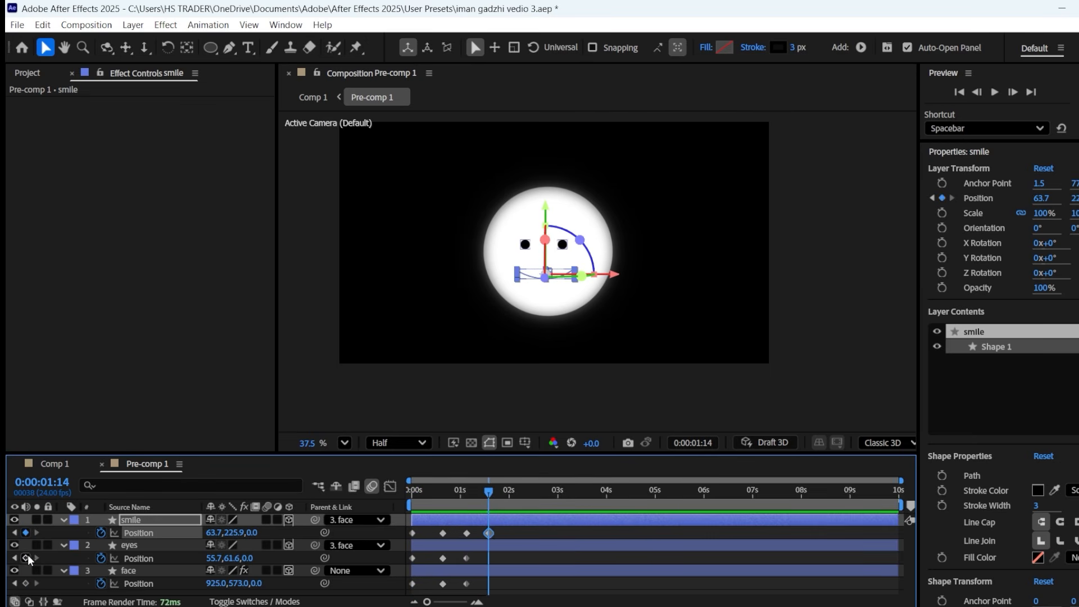
{"action": "left_click", "coordinate": [25, 558]}
{"action": "left_click", "coordinate": [26, 583]}
{"action": "left_click", "coordinate": [26, 582]}
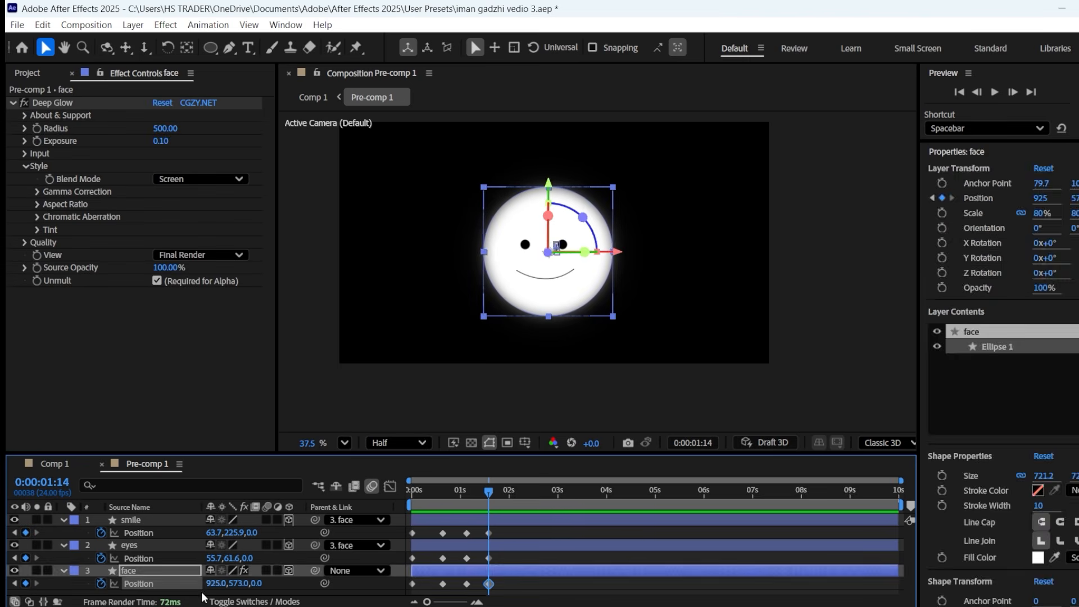
{"action": "left_click_drag", "start_coordinate": [216, 583], "coordinate": [226, 558]}
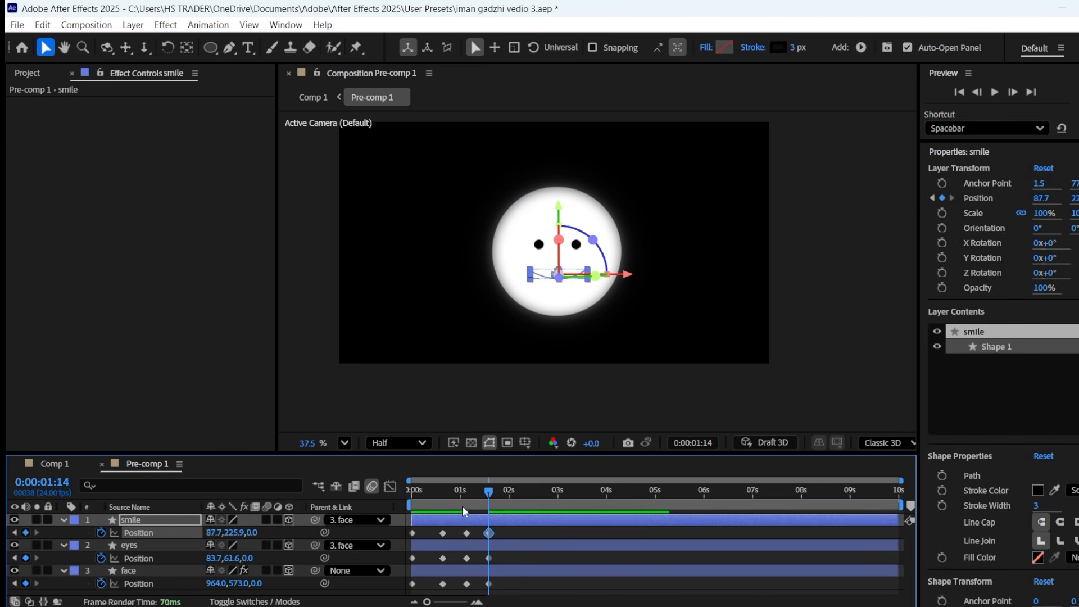
{"action": "key", "text": "space"}
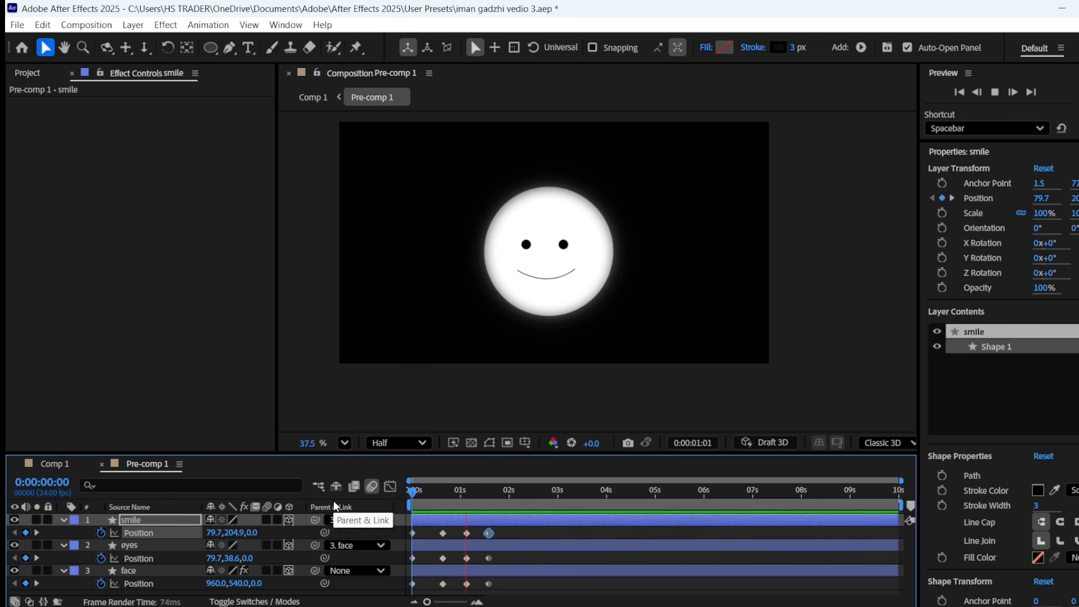
Move the last two sets of Position keyframes on all three layers slightly later, widening their spacing, and preview the timing
{"action": "left_click", "coordinate": [518, 598]}
{"action": "left_click_drag", "start_coordinate": [516, 594], "coordinate": [399, 525]}
{"action": "left_click_drag", "start_coordinate": [490, 585], "coordinate": [442, 537]}
{"action": "mouse_move", "coordinate": [515, 591]}
{"action": "left_mouse_down"}
{"action": "mouse_move", "coordinate": [470, 531]}
{"action": "mouse_move", "coordinate": [518, 588]}
{"action": "left_mouse_up"}
{"action": "left_click_drag", "start_coordinate": [507, 536], "coordinate": [502, 536]}
{"action": "left_click_drag", "start_coordinate": [461, 497], "coordinate": [347, 490]}
{"action": "key", "text": "space"}
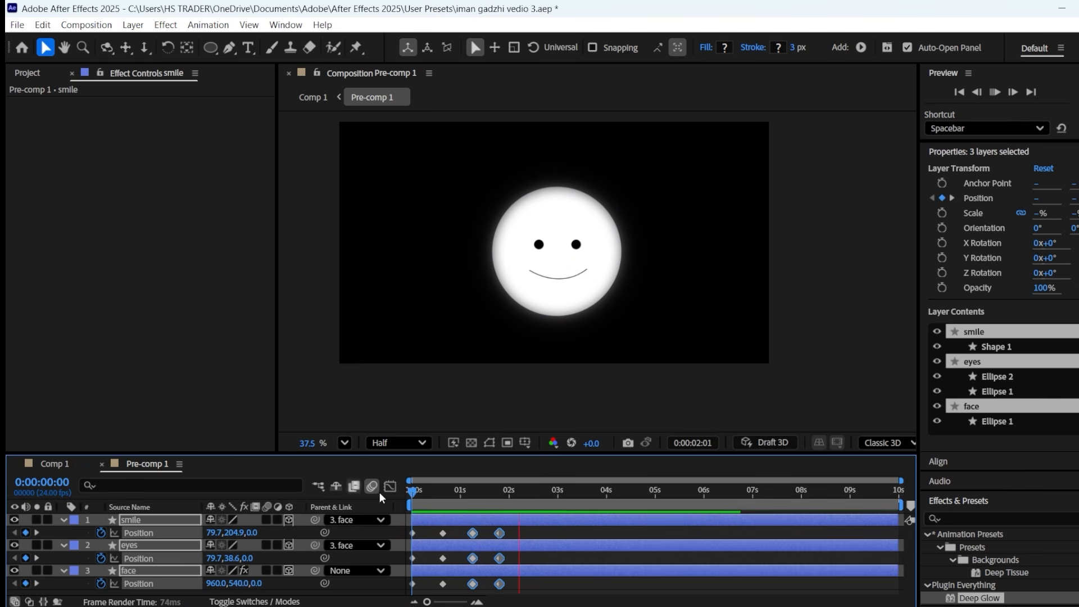
{"action": "key", "text": "space"}
Apply Easy Ease to all Position keyframes of the smile, eyes and face layers
{"action": "left_click", "coordinate": [498, 489]}
{"action": "left_click_drag", "start_coordinate": [496, 487], "coordinate": [515, 487]}
{"action": "left_click_drag", "start_coordinate": [520, 588], "coordinate": [404, 521]}
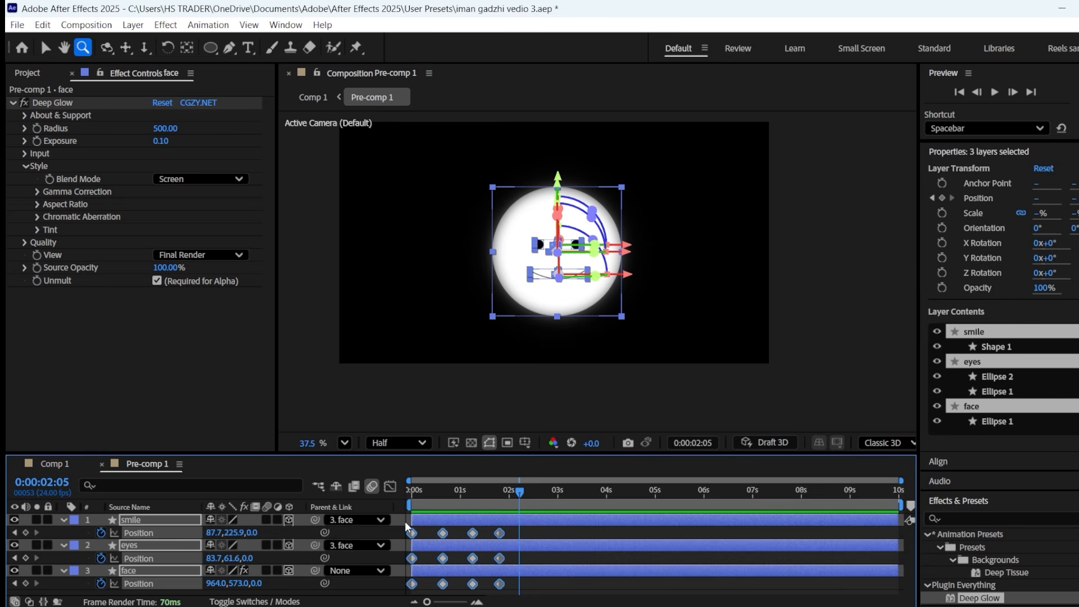
{"action": "key", "text": "F9"}
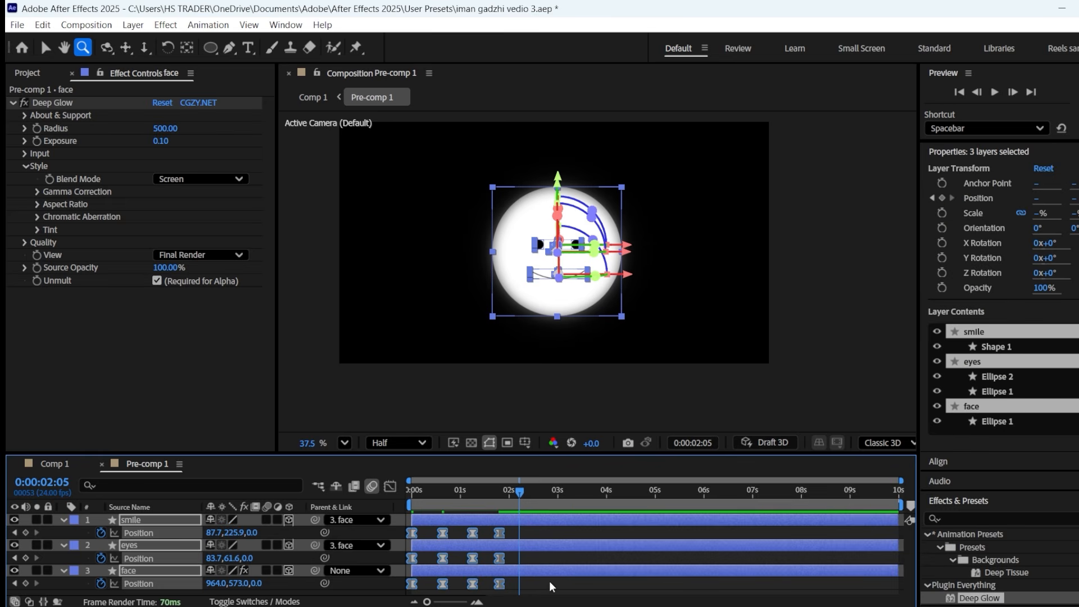
Copy the first Position keyframes of all three layers to 0:00:02:05, shift the middle keyframes slightly earlier, and preview
{"action": "left_click", "coordinate": [552, 582]}
{"action": "left_click_drag", "start_coordinate": [423, 586], "coordinate": [401, 518]}
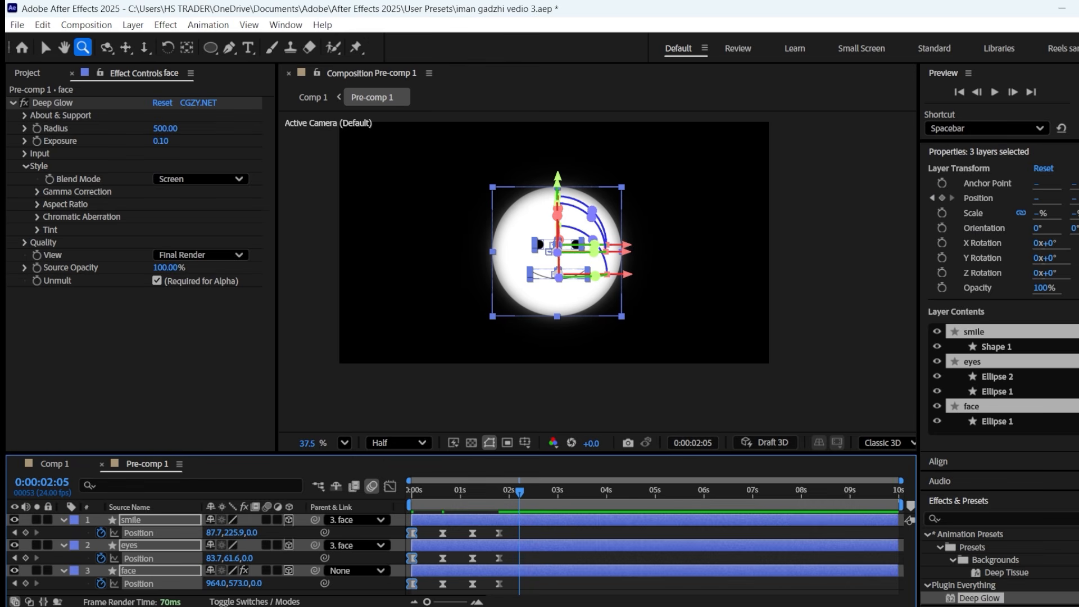
{"action": "key", "text": "ctrl+v"}
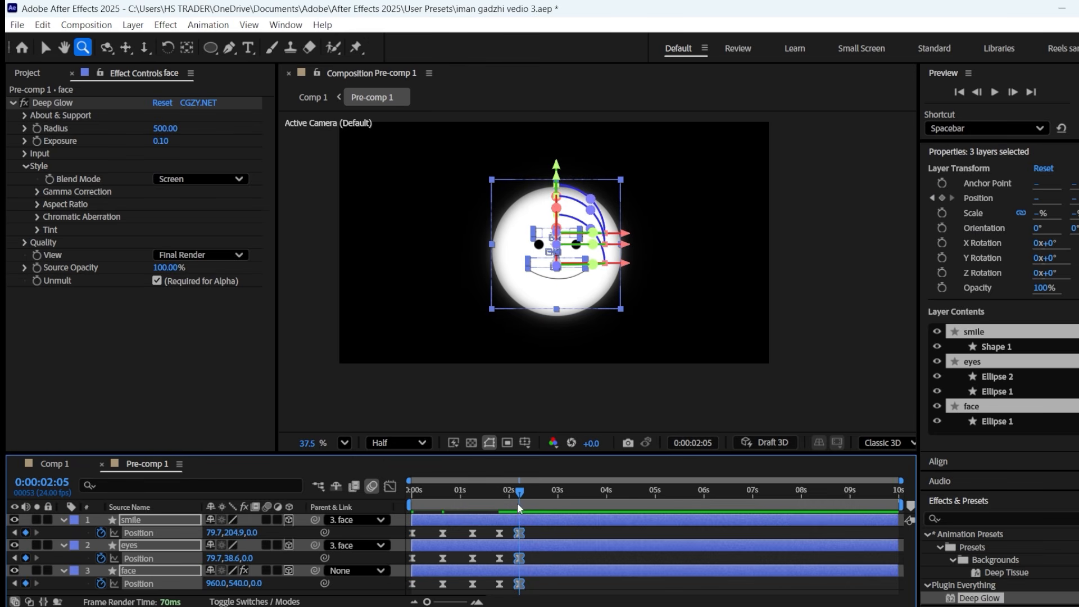
{"action": "left_click_drag", "start_coordinate": [483, 583], "coordinate": [440, 531]}
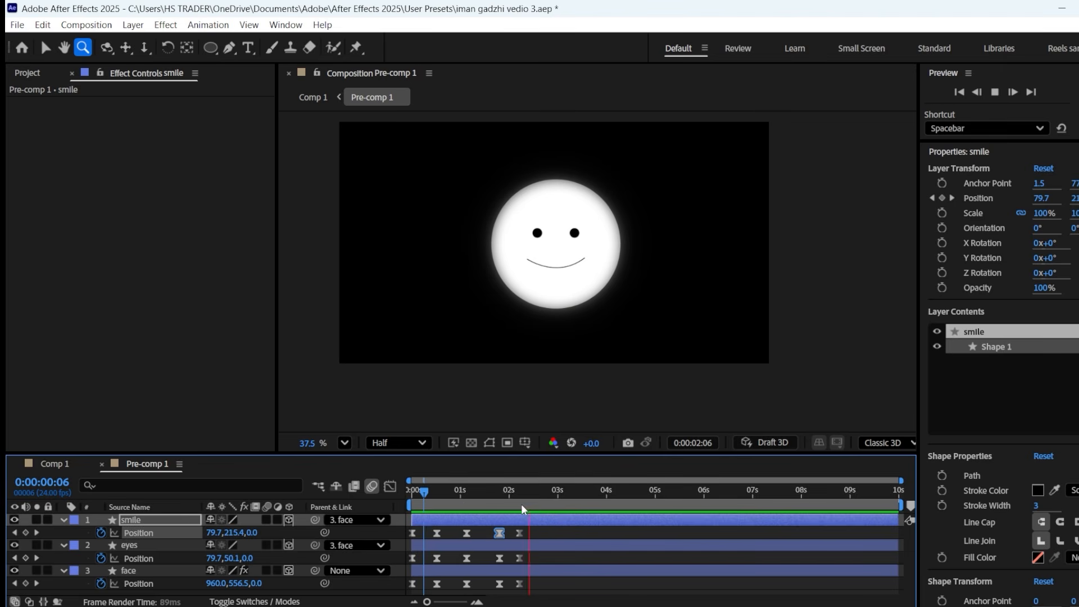
{"action": "left_click_drag", "start_coordinate": [526, 491], "coordinate": [537, 488]}
Duplicate the smile layer and remove all Position keyframes from the smile 2 copy
{"action": "left_click", "coordinate": [63, 520]}
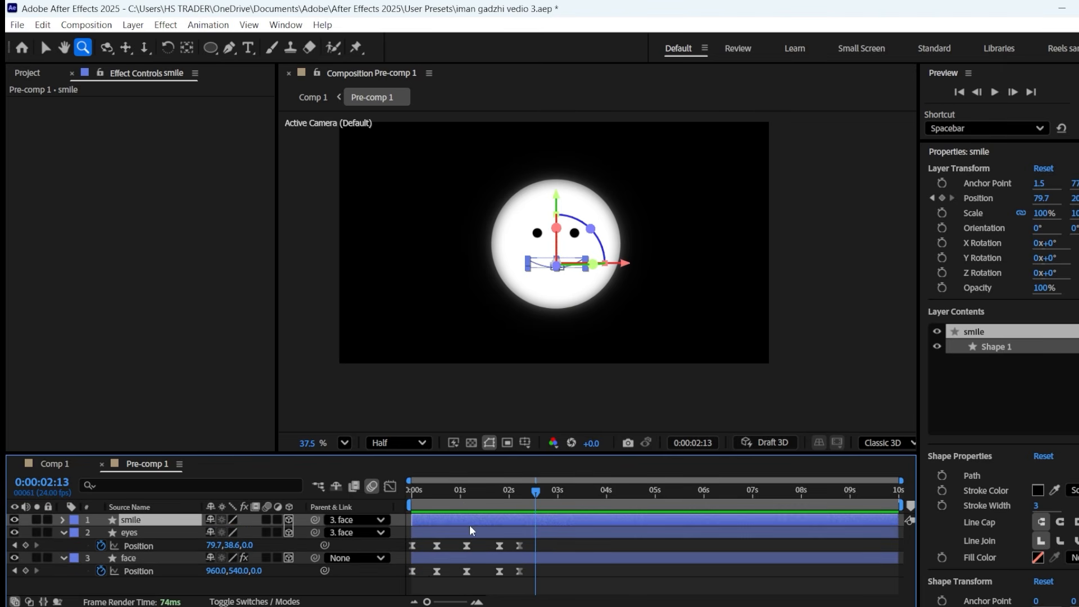
{"action": "left_click", "coordinate": [61, 533]}
{"action": "left_click", "coordinate": [62, 545]}
{"action": "left_click_drag", "start_coordinate": [534, 496], "coordinate": [532, 496]}
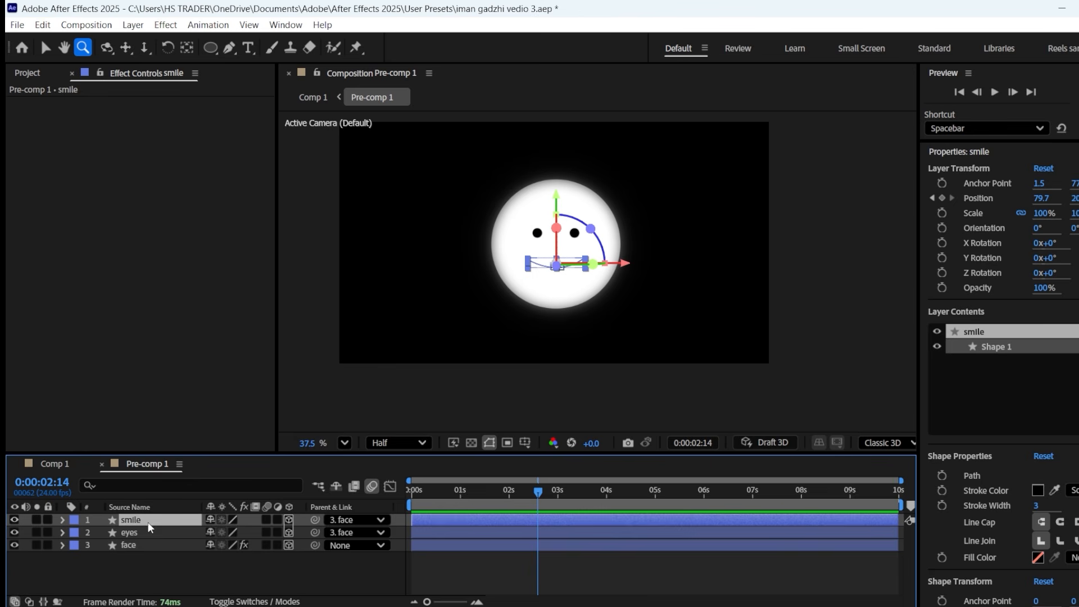
{"action": "key", "text": "ctrl+d"}
{"action": "left_click", "coordinate": [526, 490]}
{"action": "key", "text": "p"}
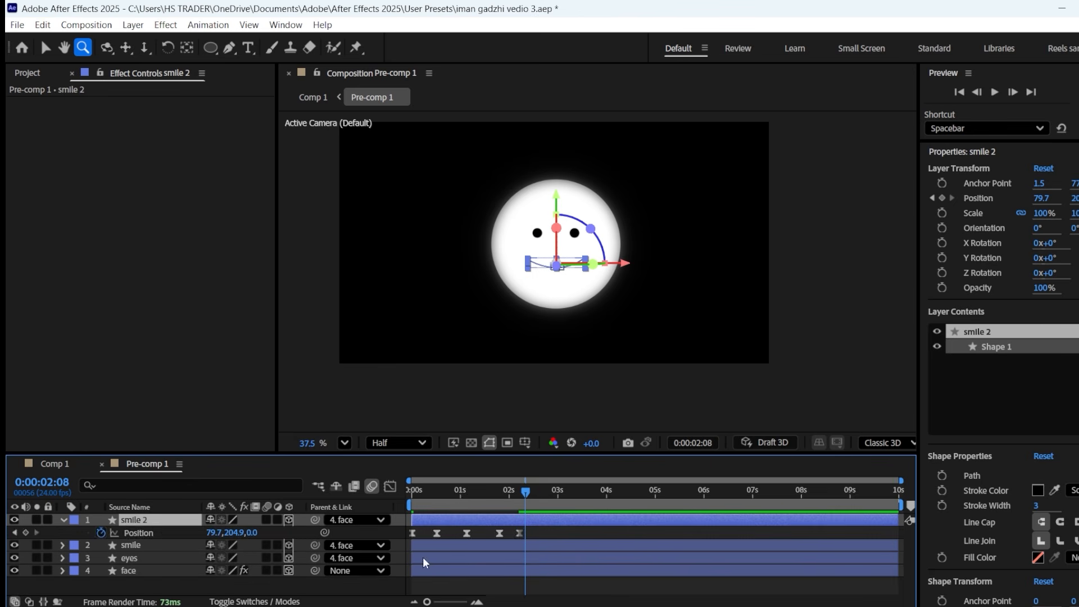
{"action": "left_click", "coordinate": [101, 533]}
Trim the start of the smile 2 layer to the last smile Position keyframe at 0:00:02:05
{"action": "left_click", "coordinate": [545, 546]}
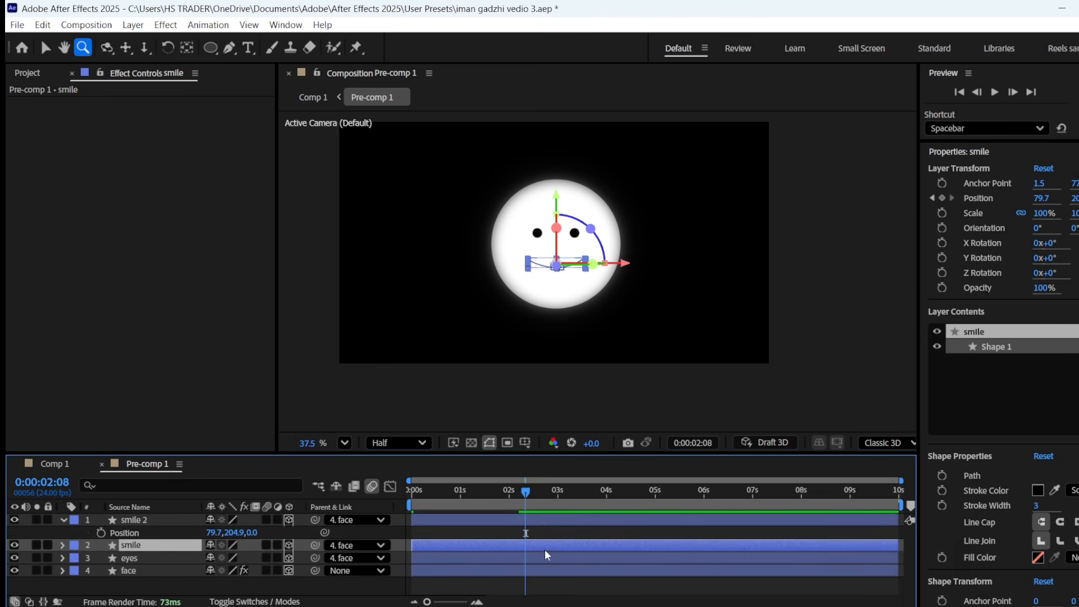
{"action": "key", "text": "p"}
{"action": "left_click", "coordinate": [518, 491]}
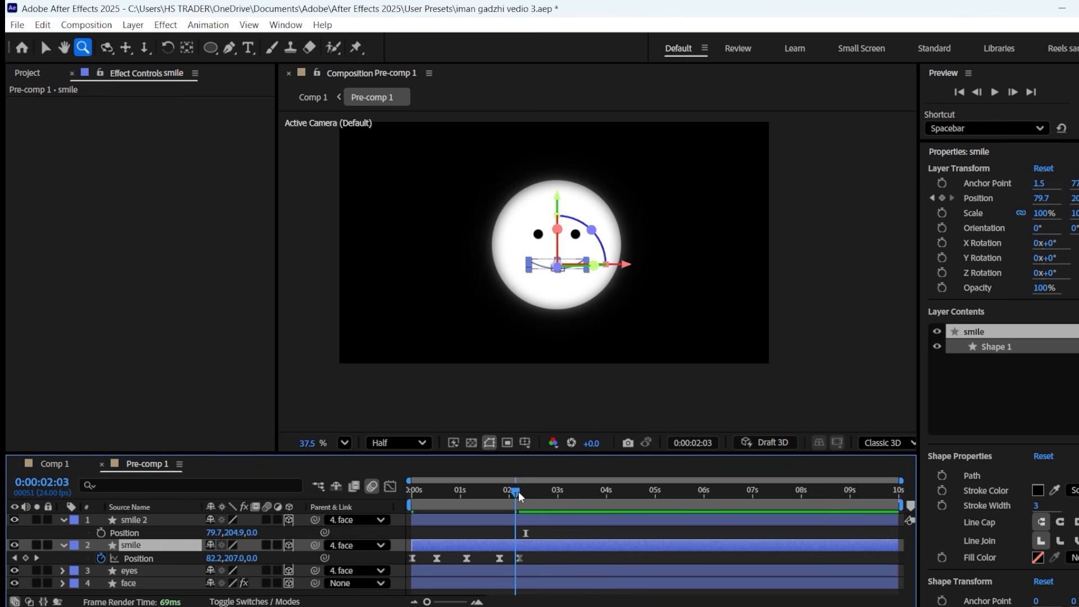
{"action": "left_click", "coordinate": [520, 519]}
{"action": "key", "text": "alt+bracketleft"}
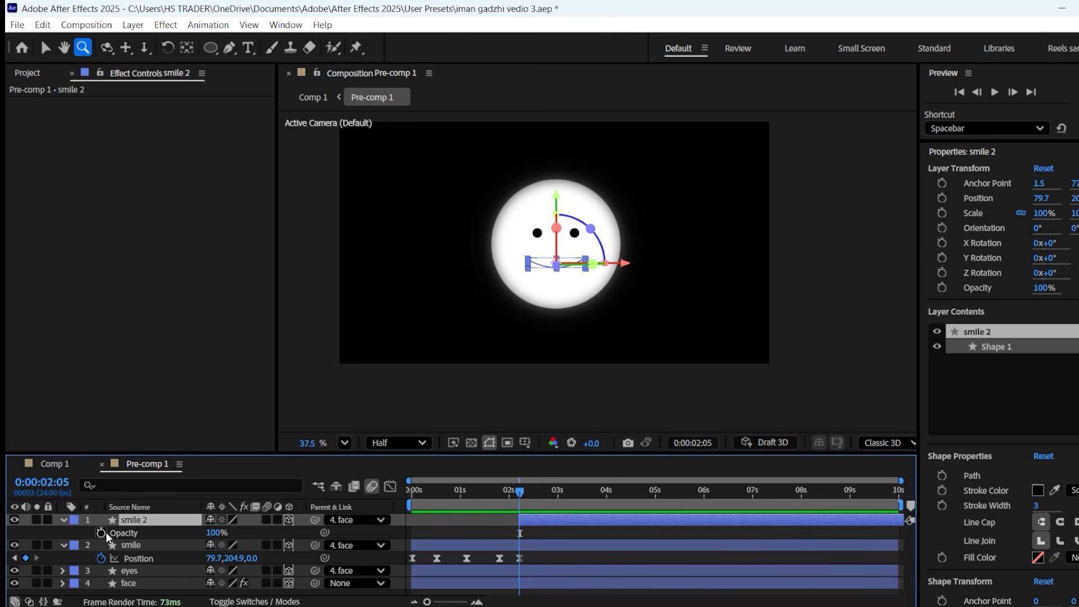
Keyframe the Opacity of smile 2 from 0% at 0:00:02:05 to 100% at 0:00:02:10
{"action": "left_click", "coordinate": [101, 532]}
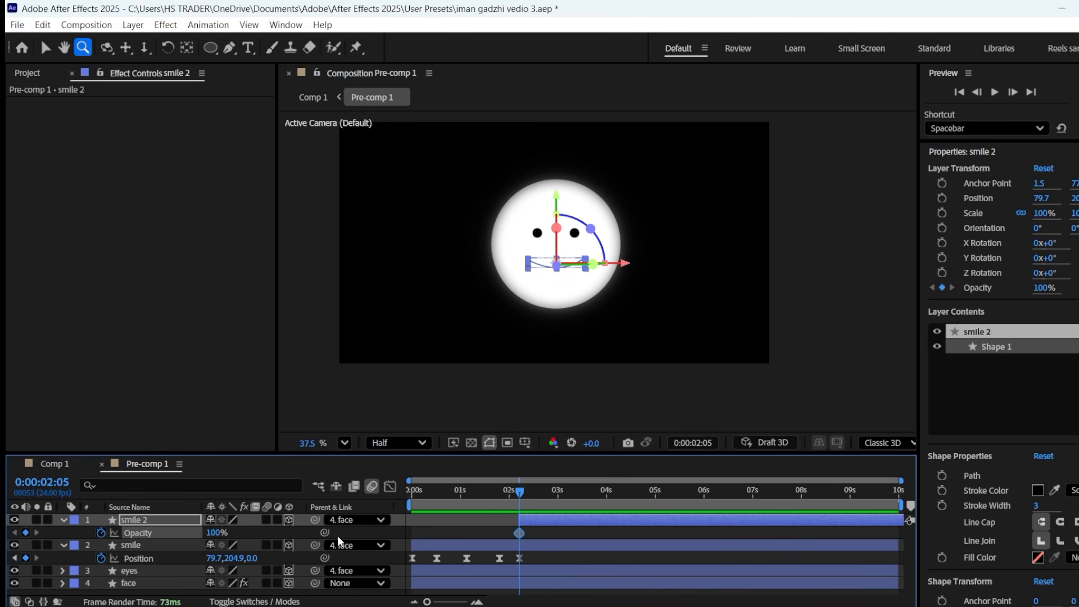
{"action": "key", "text": "Page_Down"}
{"action": "key", "text": "Page_Down"}
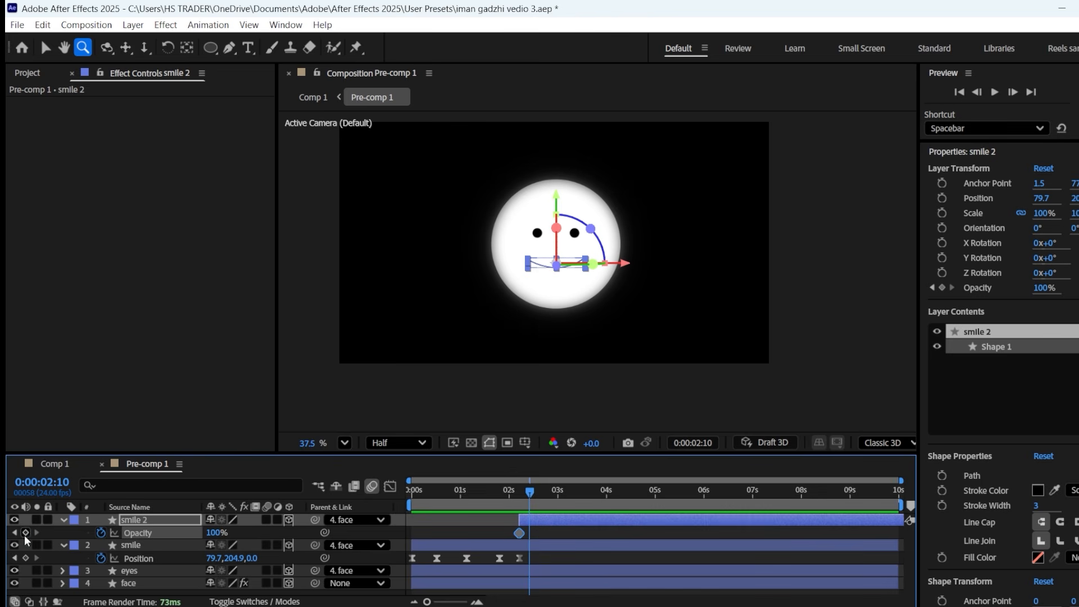
{"action": "left_click", "coordinate": [14, 533]}
{"action": "left_click_drag", "start_coordinate": [91, 532], "coordinate": [30, 531]}
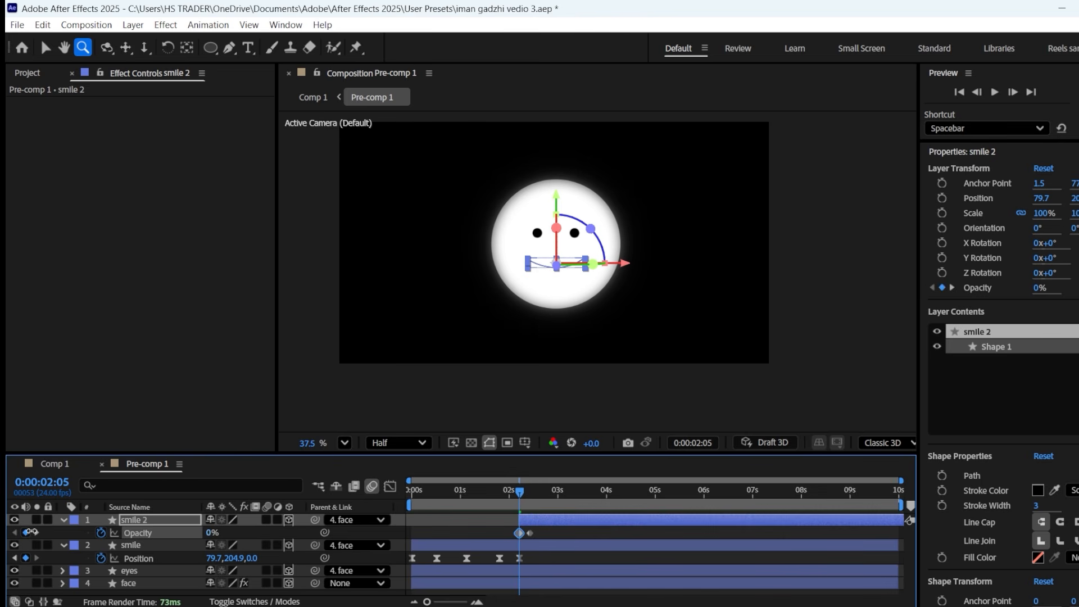
Keyframe the Opacity of the original smile layer from 100% at 0:00:02:05 to 0% at 0:00:02:10
{"action": "left_click", "coordinate": [129, 545]}
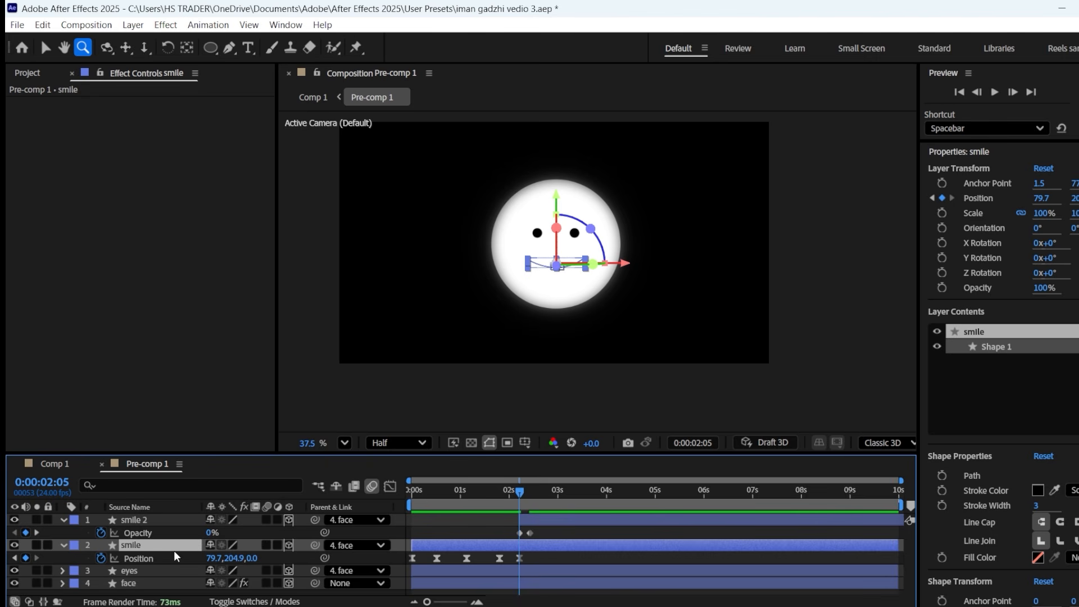
{"action": "key", "text": "t"}
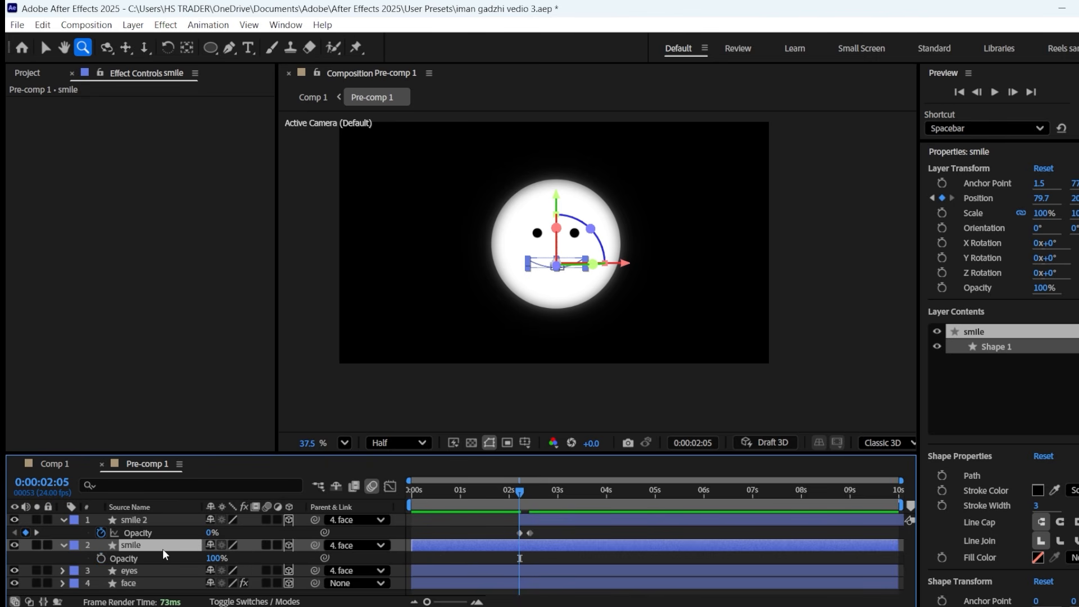
{"action": "left_click", "coordinate": [101, 559]}
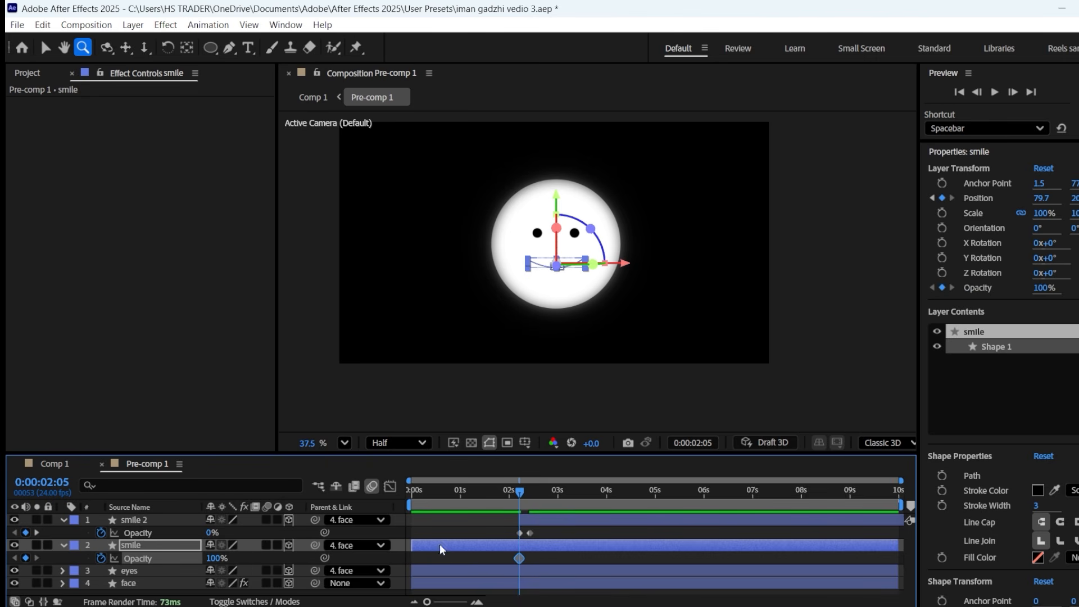
{"action": "left_click", "coordinate": [42, 532]}
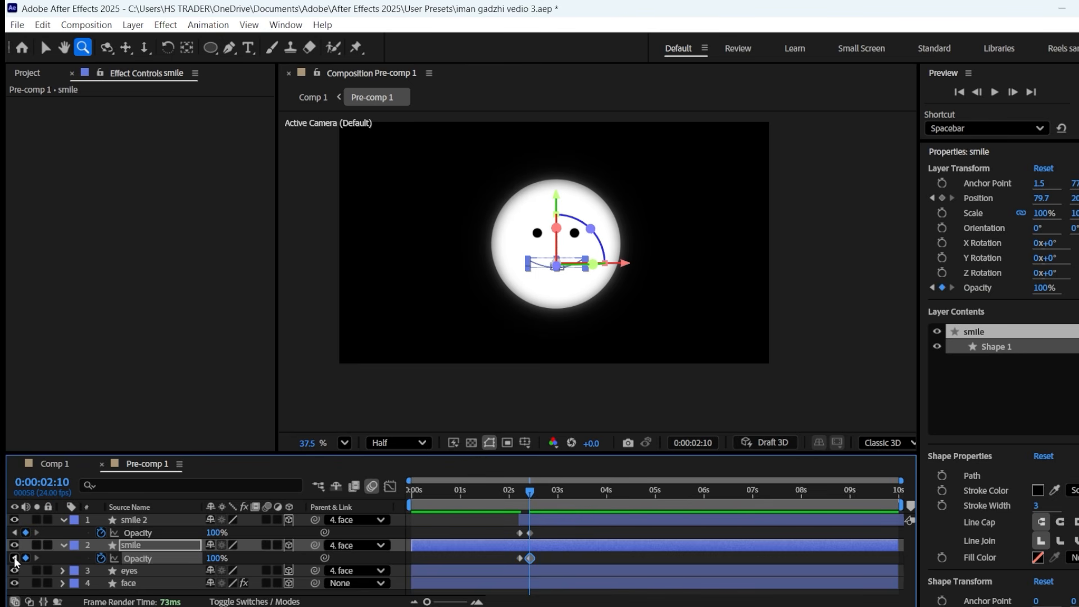
{"action": "left_click_drag", "start_coordinate": [213, 559], "coordinate": [101, 556]}
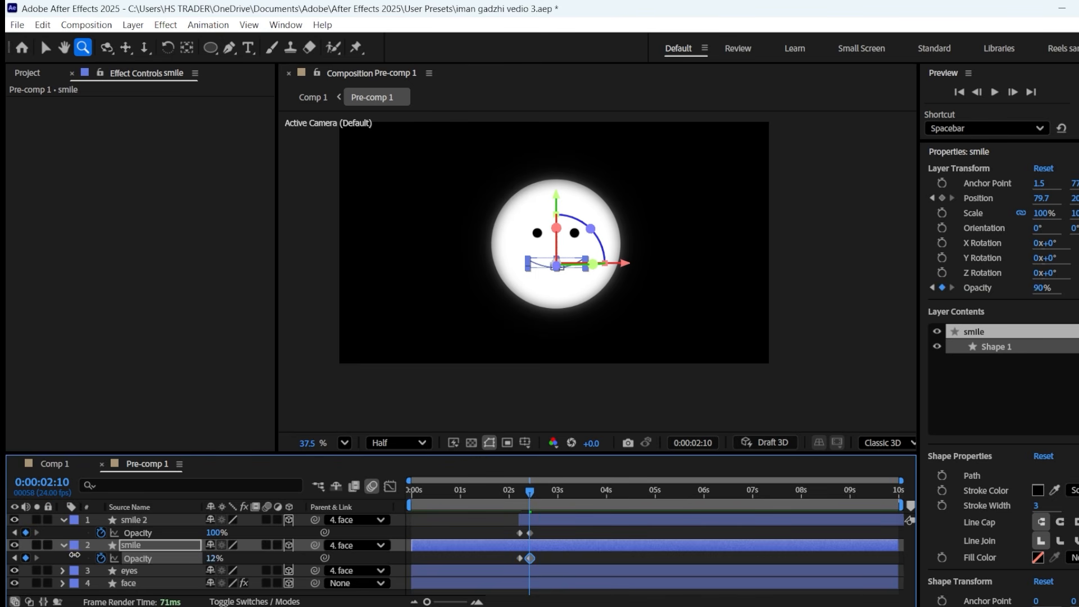
Expand the Shape 1 contents of smile 2 and select Path 1 for editing, with the face enlarged in the viewer
{"action": "left_click", "coordinate": [173, 519]}
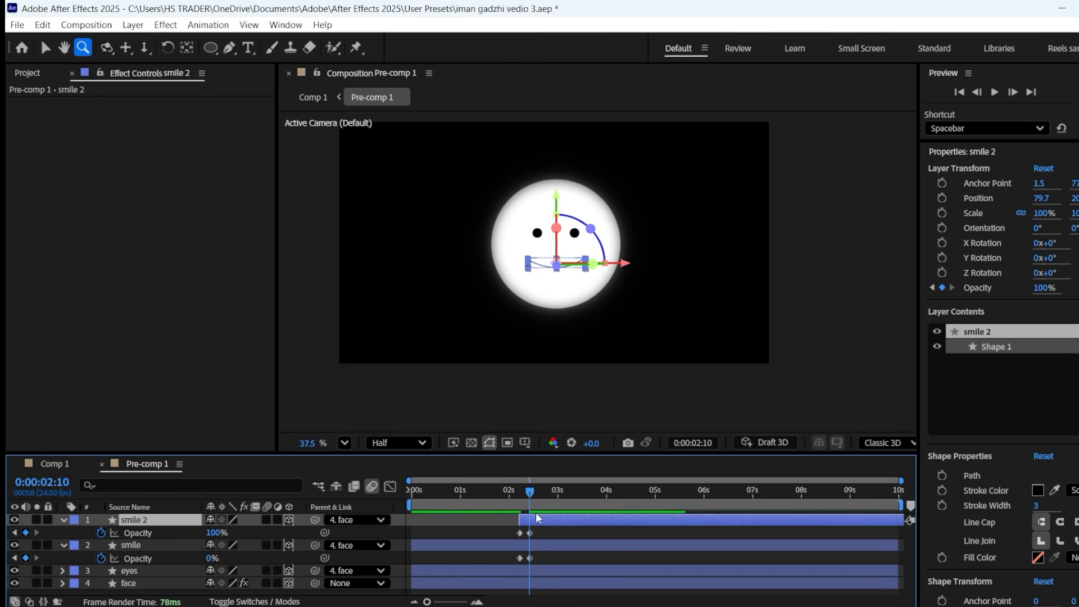
{"action": "left_click", "coordinate": [549, 496]}
{"action": "left_click", "coordinate": [60, 519]}
{"action": "left_click", "coordinate": [62, 520]}
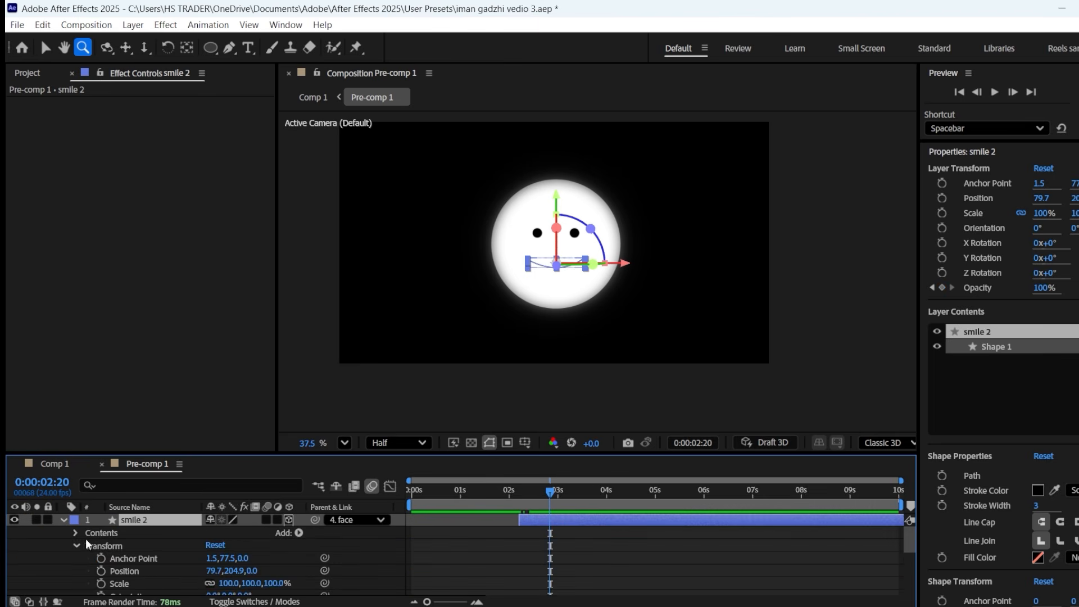
{"action": "left_click", "coordinate": [77, 532]}
{"action": "left_click", "coordinate": [123, 535]}
{"action": "left_click", "coordinate": [111, 546]}
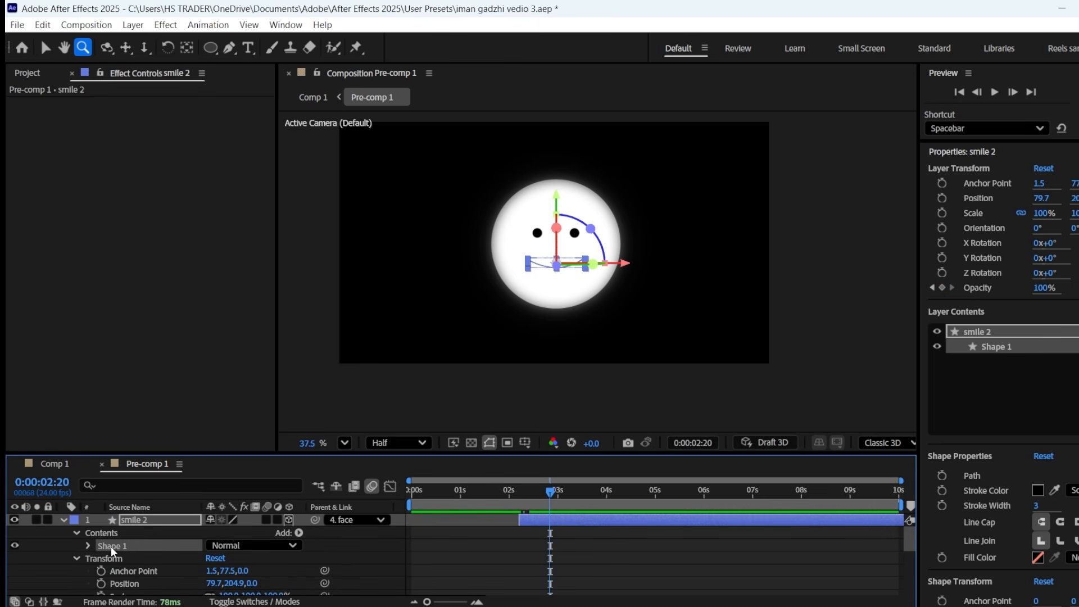
{"action": "left_click", "coordinate": [88, 545]}
{"action": "left_click", "coordinate": [126, 552]}
{"action": "scroll", "coordinate": [589, 208], "scroll_direction": "up", "scroll_amount": 3}
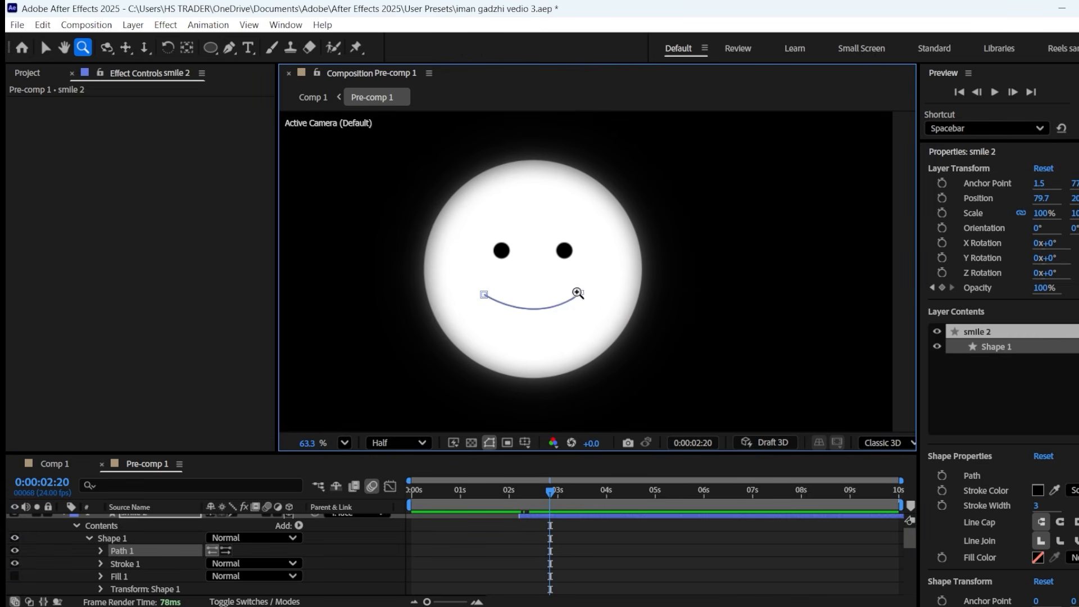
Bend the smile 2 path into a frown, move it slightly lower on the face, and check the transition
{"action": "key", "text": "v"}
{"action": "left_click", "coordinate": [582, 292]}
{"action": "left_click_drag", "start_coordinate": [633, 258], "coordinate": [634, 342]}
{"action": "left_click_drag", "start_coordinate": [550, 490], "coordinate": [523, 491]}
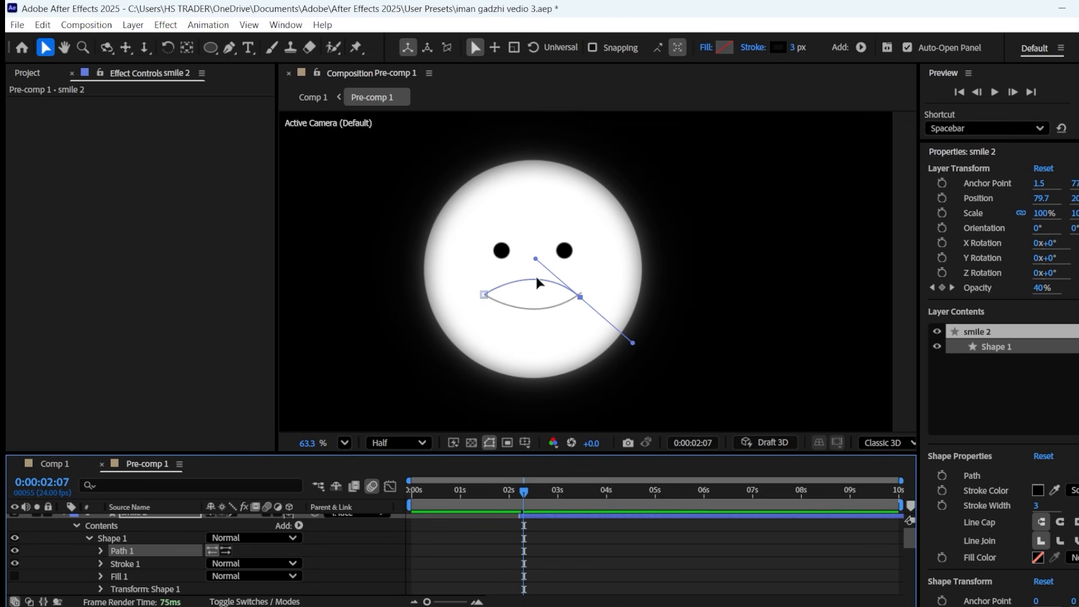
{"action": "left_click_drag", "start_coordinate": [536, 279], "coordinate": [536, 297]}
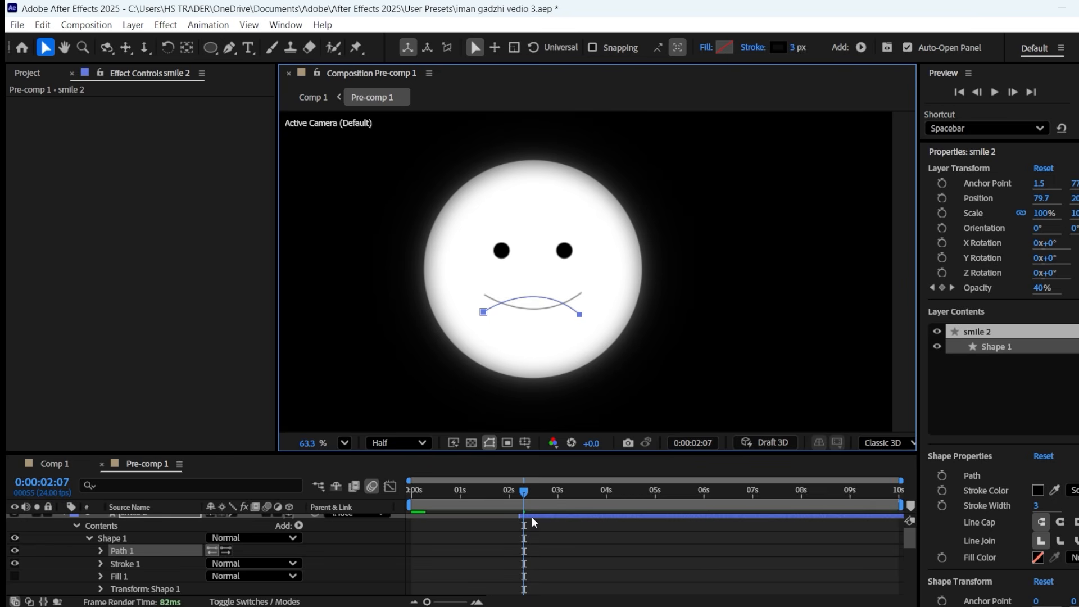
{"action": "left_click_drag", "start_coordinate": [527, 493], "coordinate": [551, 492]}
{"action": "scroll", "coordinate": [97, 560], "scroll_direction": "up", "scroll_amount": 1}
{"action": "left_click", "coordinate": [63, 520]}
{"action": "left_click", "coordinate": [482, 518]}
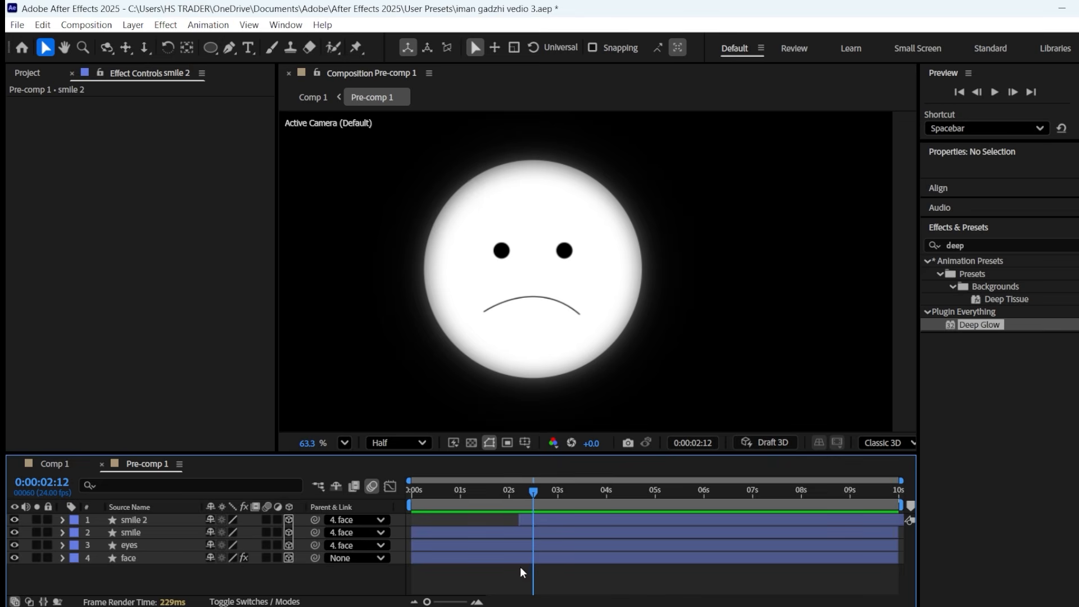
Add Position keyframes at 0:00:02:12 to the smile 2, eyes and face layers
{"action": "left_click", "coordinate": [169, 557]}
{"action": "left_click", "coordinate": [156, 546], "text": "ctrl"}
{"action": "left_click", "coordinate": [169, 519]}
{"action": "left_click", "coordinate": [163, 557], "text": "ctrl"}
{"action": "left_click", "coordinate": [150, 546], "text": "ctrl"}
{"action": "key", "text": "p"}
{"action": "scroll", "coordinate": [251, 561], "scroll_direction": "down", "scroll_amount": 1}
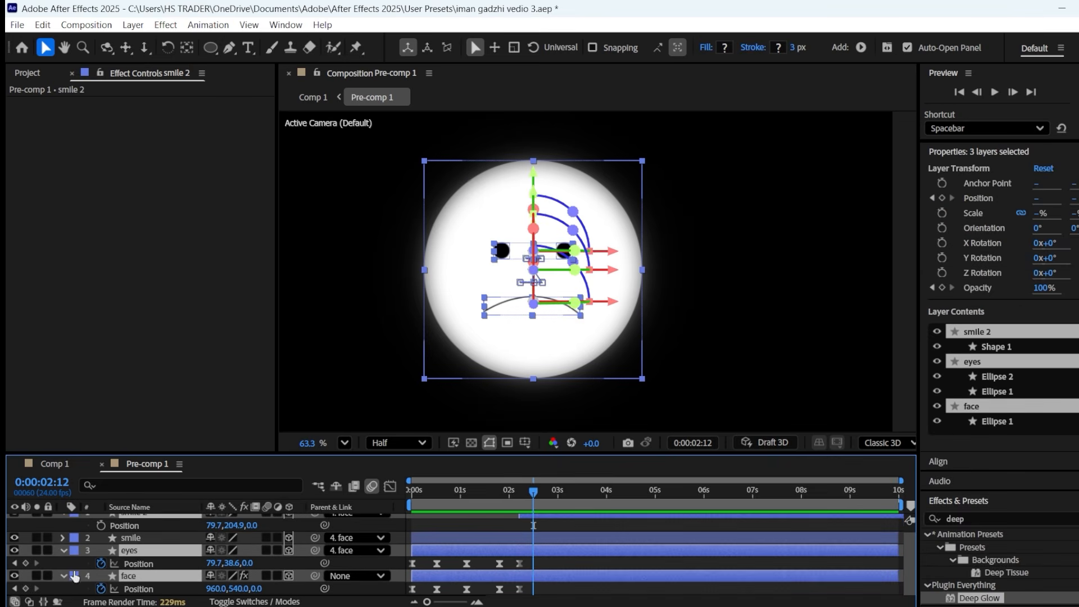
{"action": "left_click", "coordinate": [26, 588]}
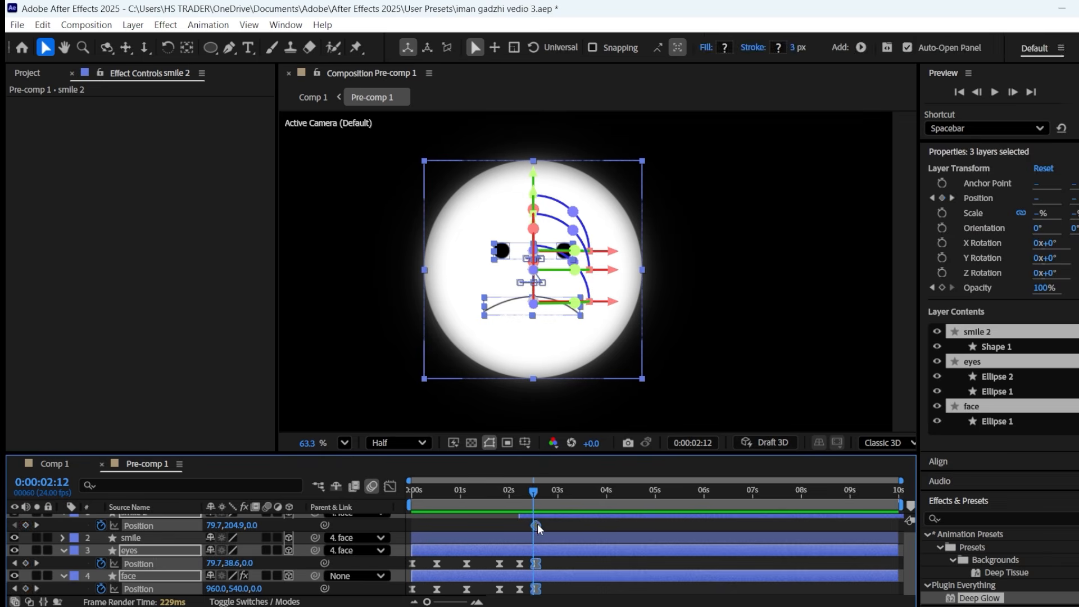
{"action": "left_click", "coordinate": [568, 526]}
Offset the face, eyes and smile 2 Positions for the first frown pose, with smile 2 at 41.7, 214.9
{"action": "scroll", "coordinate": [571, 258], "scroll_direction": "down", "scroll_amount": 3}
{"action": "left_click_drag", "start_coordinate": [215, 588], "coordinate": [183, 532]}
{"action": "left_click_drag", "start_coordinate": [227, 571], "coordinate": [235, 570]}
{"action": "left_click_drag", "start_coordinate": [233, 532], "coordinate": [231, 531]}
At 0:00:03:00, keyframe the Position of the face at X 960, the eyes at 76.7, 47.6 and smile 2 at 74.7, 214.9
{"action": "scroll", "coordinate": [109, 573], "scroll_direction": "down", "scroll_amount": 1}
{"action": "left_click", "coordinate": [558, 498]}
{"action": "left_click", "coordinate": [25, 589]}
{"action": "left_click", "coordinate": [25, 563]}
{"action": "scroll", "coordinate": [27, 546], "scroll_direction": "up", "scroll_amount": 1}
{"action": "left_click", "coordinate": [25, 532]}
{"action": "scroll", "coordinate": [25, 533], "scroll_direction": "down", "scroll_amount": 1}
{"action": "left_click_drag", "start_coordinate": [217, 589], "coordinate": [232, 563]}
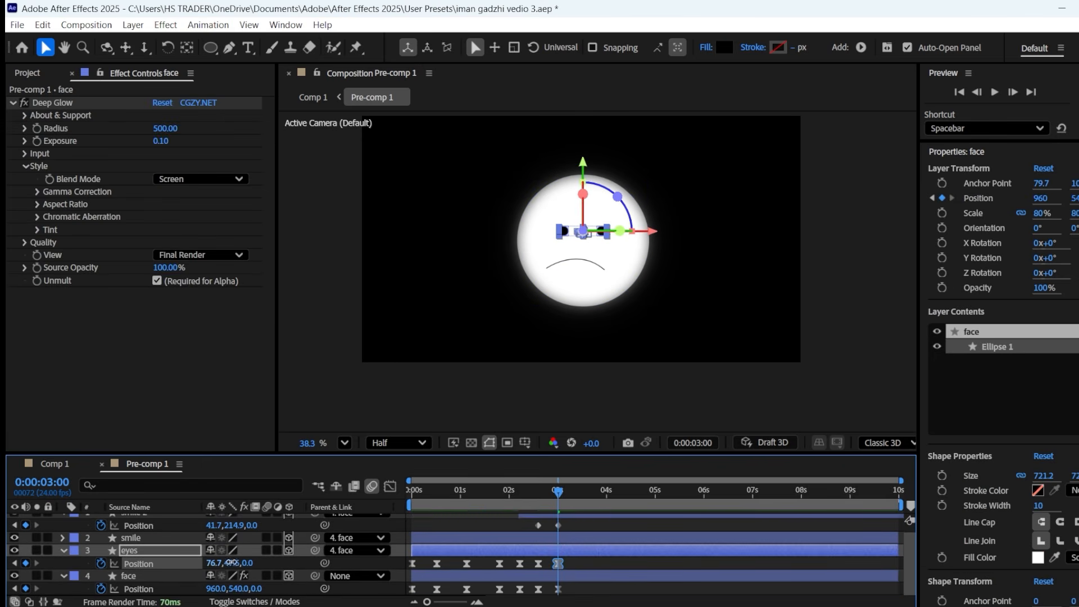
{"action": "left_click_drag", "start_coordinate": [213, 526], "coordinate": [231, 525]}
At 0:00:03:09, keyframe the Position of the face at X 943, the eyes at X 52.7 and smile 2 at X 58.7
{"action": "left_click_drag", "start_coordinate": [562, 492], "coordinate": [577, 494]}
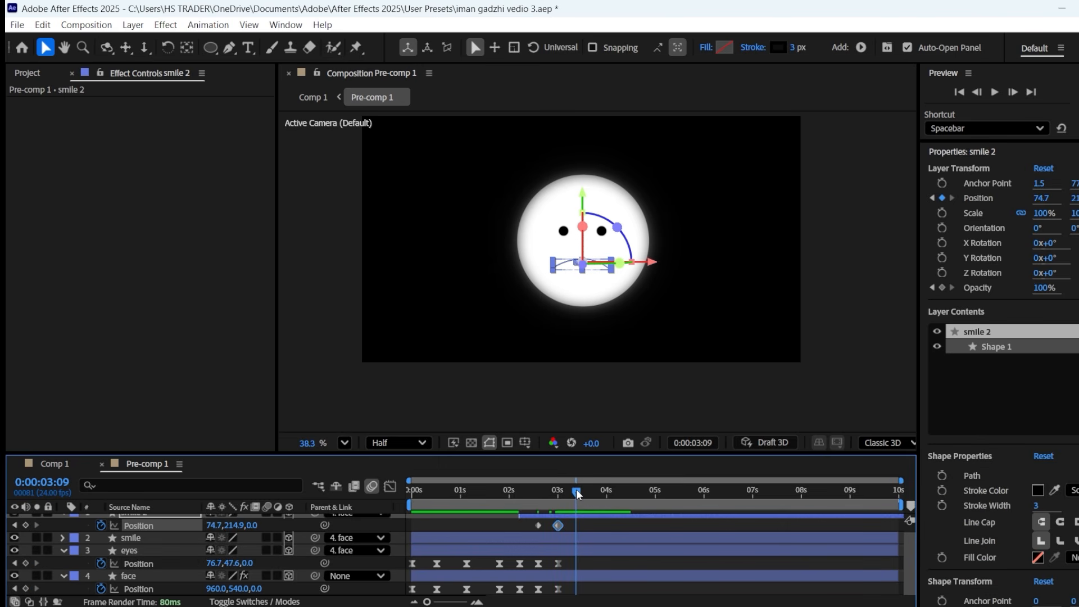
{"action": "left_click", "coordinate": [25, 588]}
{"action": "left_click", "coordinate": [25, 563]}
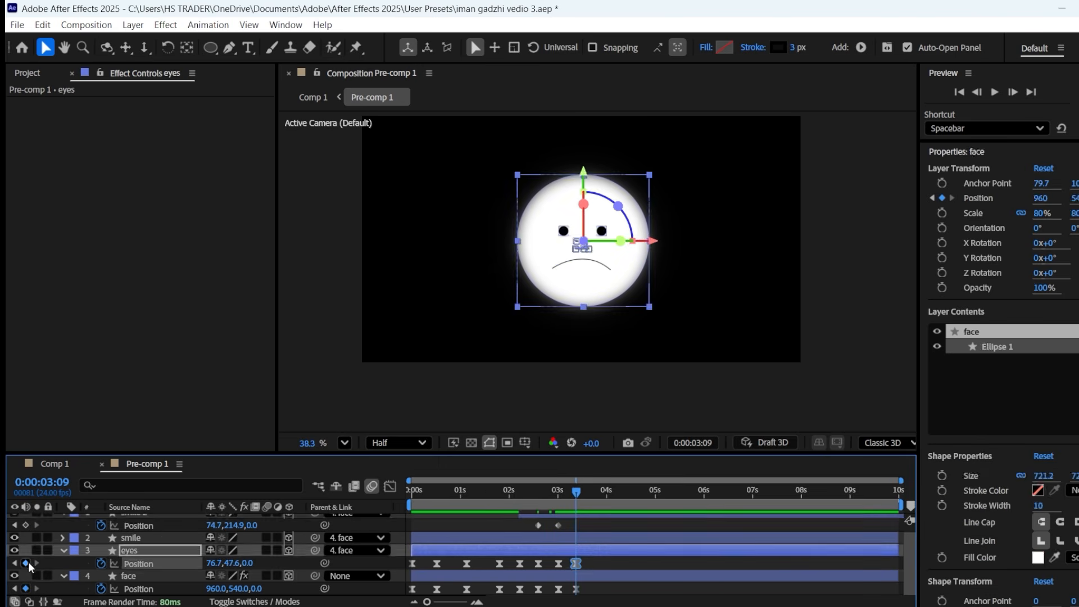
{"action": "left_click", "coordinate": [25, 525]}
{"action": "left_click_drag", "start_coordinate": [216, 588], "coordinate": [200, 563]}
{"action": "left_click_drag", "start_coordinate": [215, 525], "coordinate": [197, 525]}
At 0:00:03:15, keyframe the Position of the face at X 974, the eyes at X 77.7 and smile 2 at X 69.7
{"action": "left_click_drag", "start_coordinate": [585, 491], "coordinate": [588, 492]}
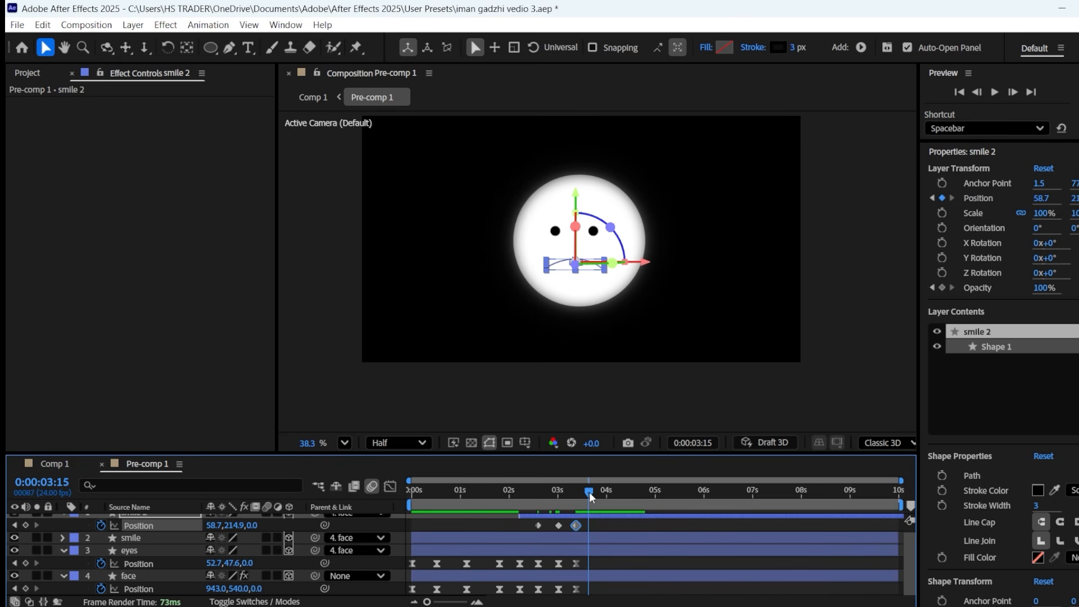
{"action": "left_click_drag", "start_coordinate": [214, 589], "coordinate": [220, 532]}
{"action": "scroll", "coordinate": [212, 534], "scroll_direction": "up", "scroll_amount": 1}
At 0:00:03:22, keyframe the Position of the face at Y 552, the eyes at Y 62.6 and smile 2 at Y 227.9
{"action": "left_click_drag", "start_coordinate": [589, 491], "coordinate": [602, 494]}
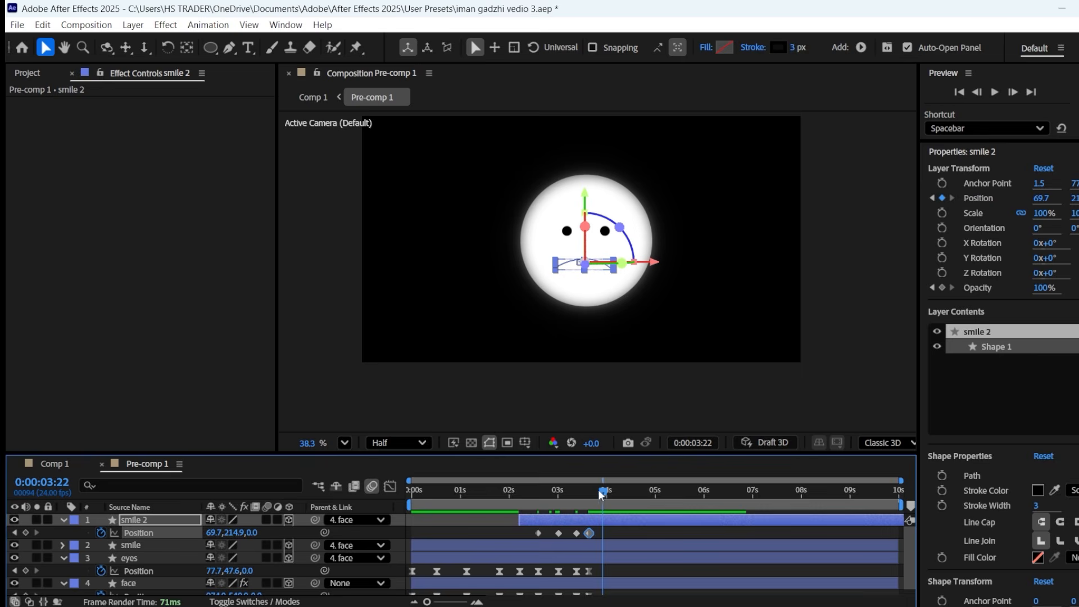
{"action": "scroll", "coordinate": [225, 557], "scroll_direction": "down", "scroll_amount": 1}
{"action": "left_click_drag", "start_coordinate": [236, 589], "coordinate": [241, 562]}
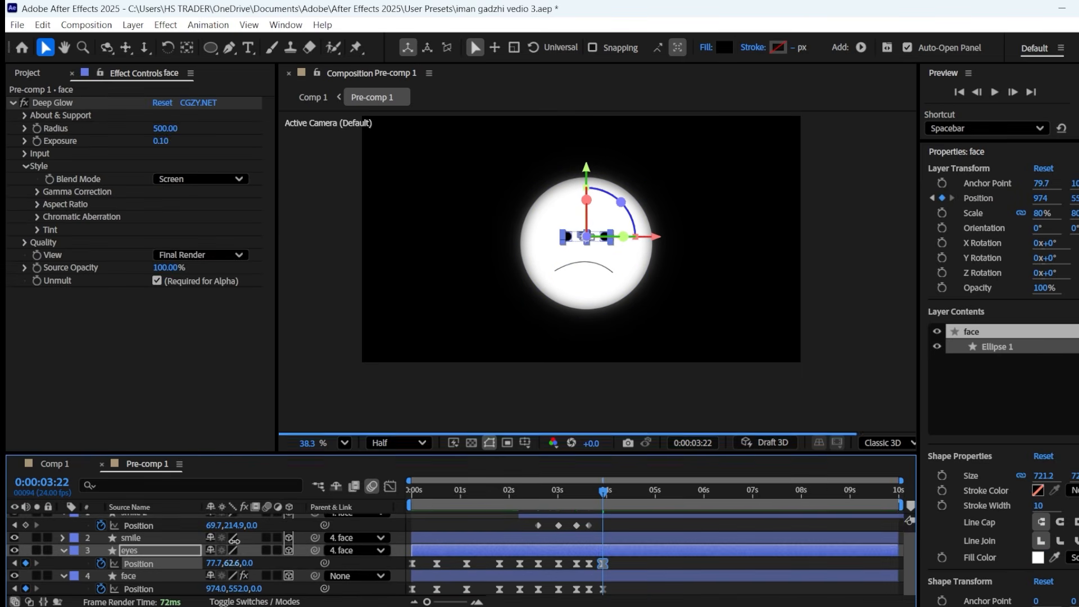
{"action": "left_click_drag", "start_coordinate": [234, 525], "coordinate": [242, 525]}
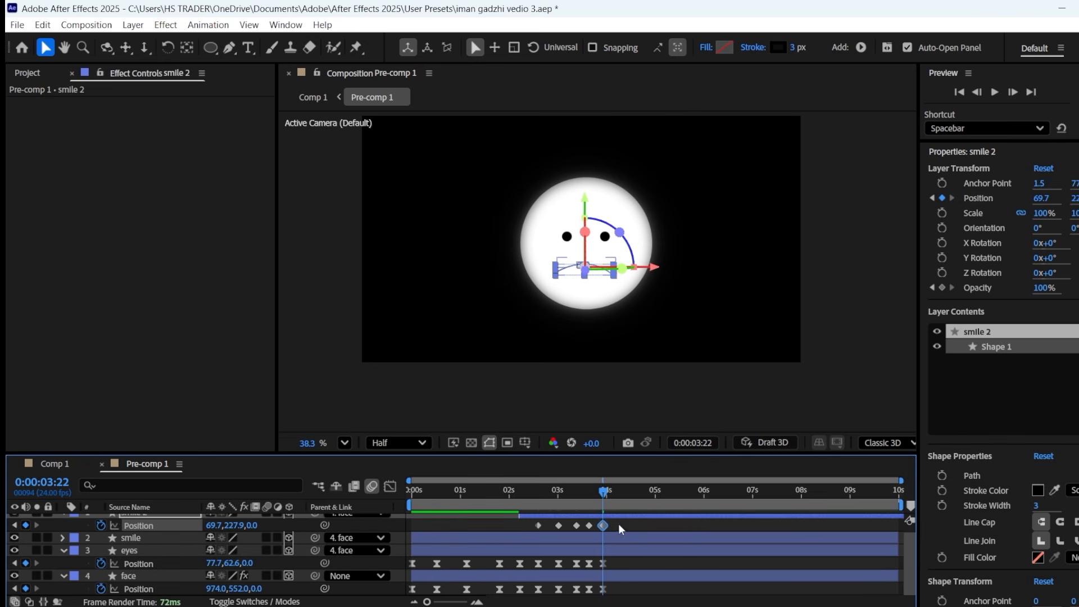
Copy the first frown-pose Position keyframes of smile 2, eyes and face to 0:00:04:05 and preview the motion
{"action": "left_click_drag", "start_coordinate": [606, 493], "coordinate": [616, 493]}
{"action": "left_click_drag", "start_coordinate": [544, 594], "coordinate": [531, 518]}
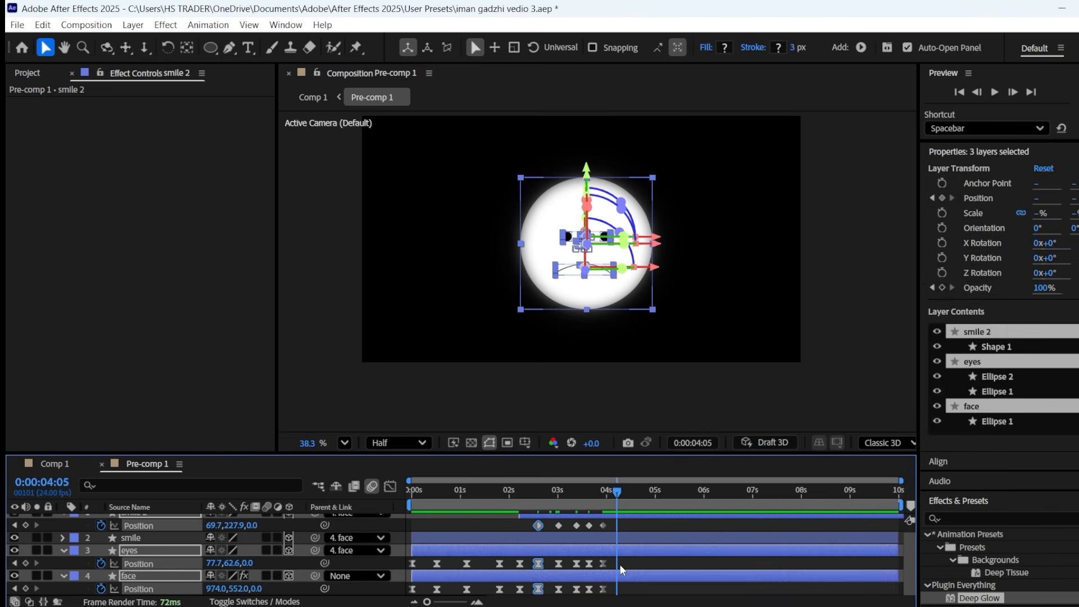
{"action": "key", "text": "ctrl+v"}
{"action": "mouse_move", "coordinate": [613, 495]}
{"action": "left_mouse_down"}
{"action": "mouse_move", "coordinate": [526, 488]}
{"action": "mouse_move", "coordinate": [542, 499]}
{"action": "mouse_move", "coordinate": [608, 498]}
{"action": "left_mouse_up"}
{"action": "key", "text": "space"}
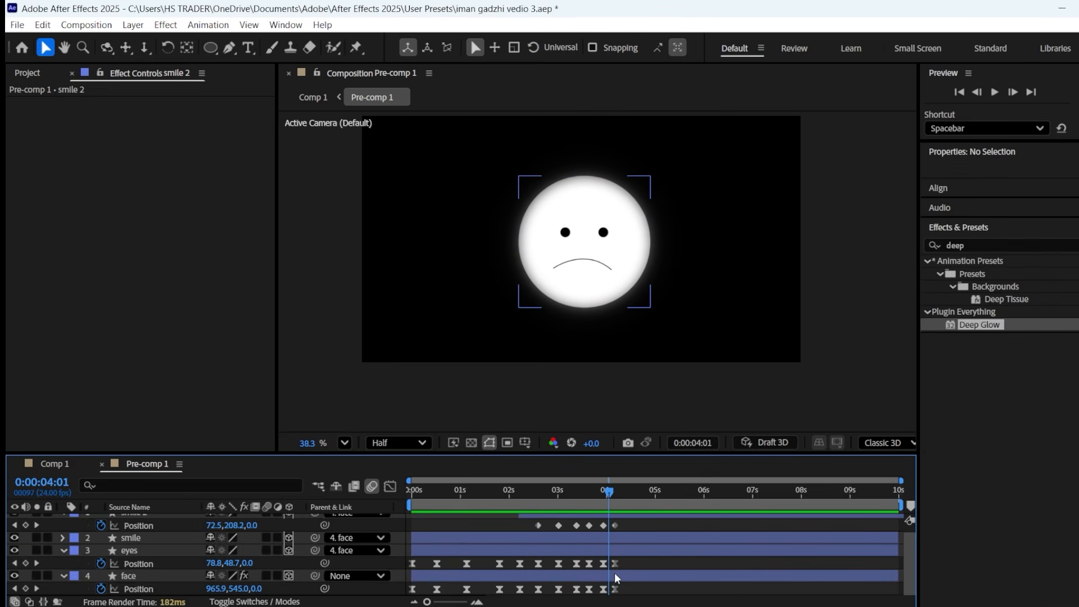
Retime the last two Position keyframes of face, eyes and smile 2 slightly later and apply Easy Ease to smile 2's Position keyframes
{"action": "mouse_move", "coordinate": [632, 594]}
{"action": "left_mouse_down"}
{"action": "mouse_move", "coordinate": [602, 543]}
{"action": "mouse_move", "coordinate": [602, 517]}
{"action": "mouse_move", "coordinate": [632, 595]}
{"action": "left_mouse_up"}
{"action": "scroll", "coordinate": [636, 582], "scroll_direction": "down", "scroll_amount": 1}
{"action": "left_click", "coordinate": [582, 532]}
{"action": "left_click_drag", "start_coordinate": [582, 492], "coordinate": [520, 529]}
{"action": "key", "text": "space"}
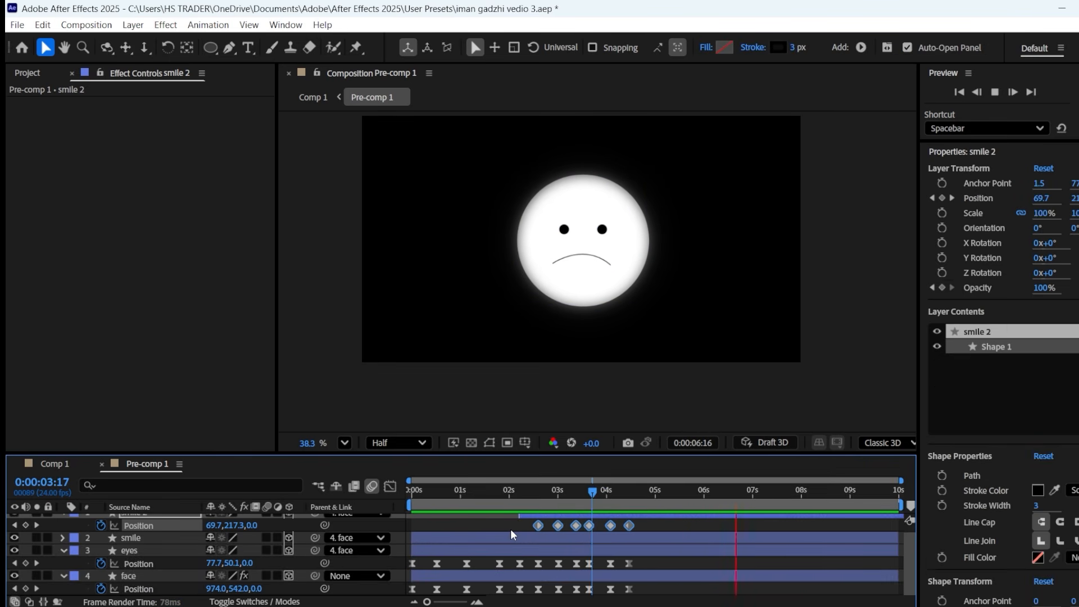
{"action": "key", "text": "F9"}
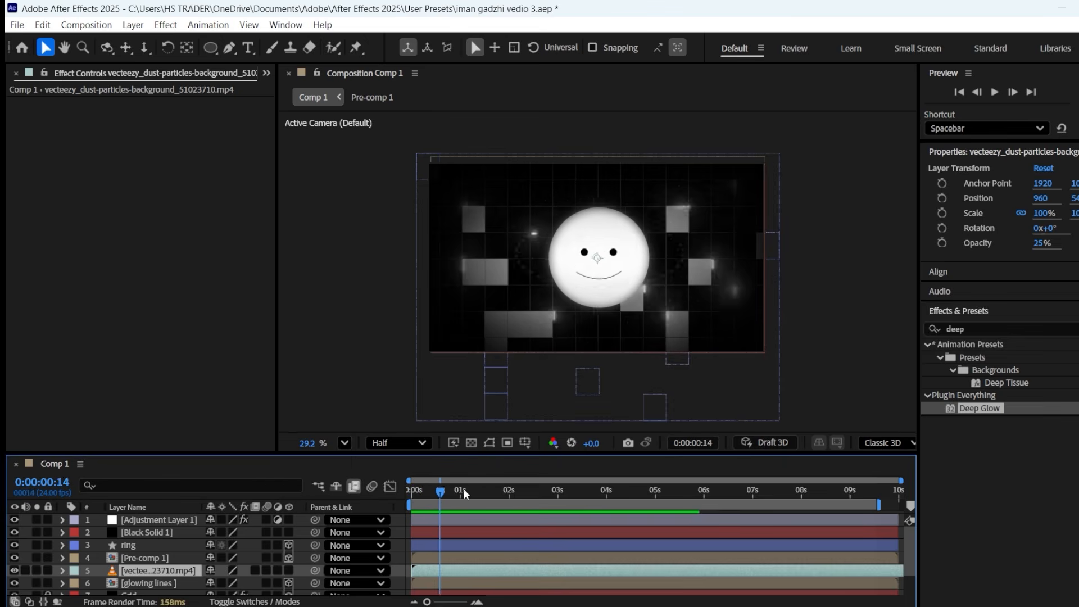
In Comp 1 at 0:00:02:23, draw an unfilled rectangle about 420 px wide with a 10 px stroke, above and left of the face
{"action": "left_click_drag", "start_coordinate": [463, 488], "coordinate": [555, 489]}
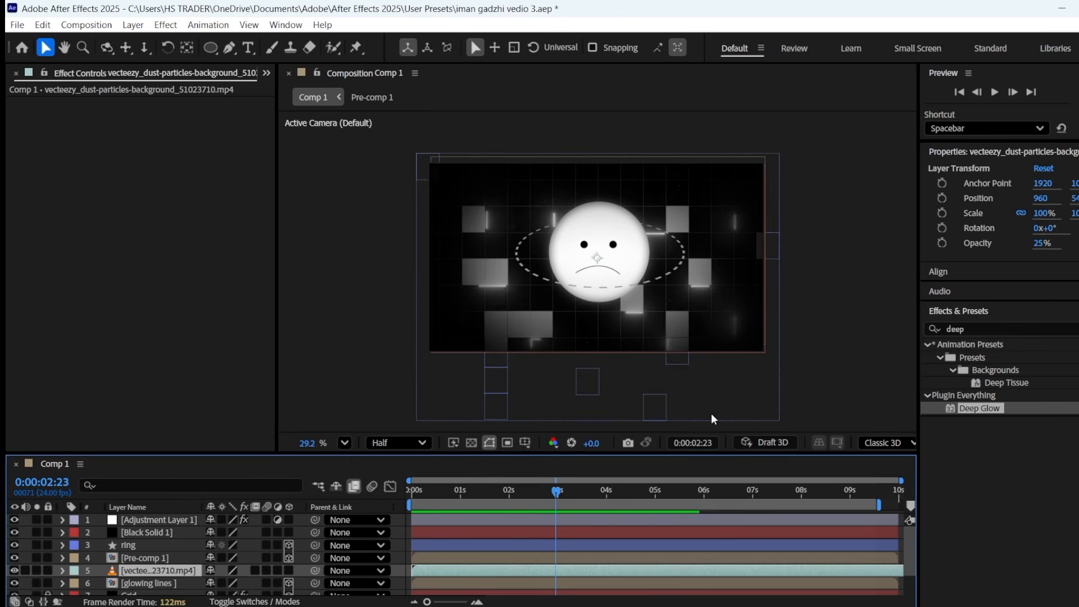
{"action": "scroll", "coordinate": [581, 227], "scroll_direction": "up", "scroll_amount": 3}
{"action": "left_click", "coordinate": [133, 25]}
{"action": "left_click", "coordinate": [407, 116]}
{"action": "key", "text": "q"}
{"action": "left_click_drag", "start_coordinate": [210, 47], "coordinate": [264, 48]}
{"action": "mouse_move", "coordinate": [404, 215]}
{"action": "left_mouse_down"}
{"action": "mouse_move", "coordinate": [444, 233]}
{"action": "mouse_move", "coordinate": [544, 241]}
{"action": "left_mouse_up"}
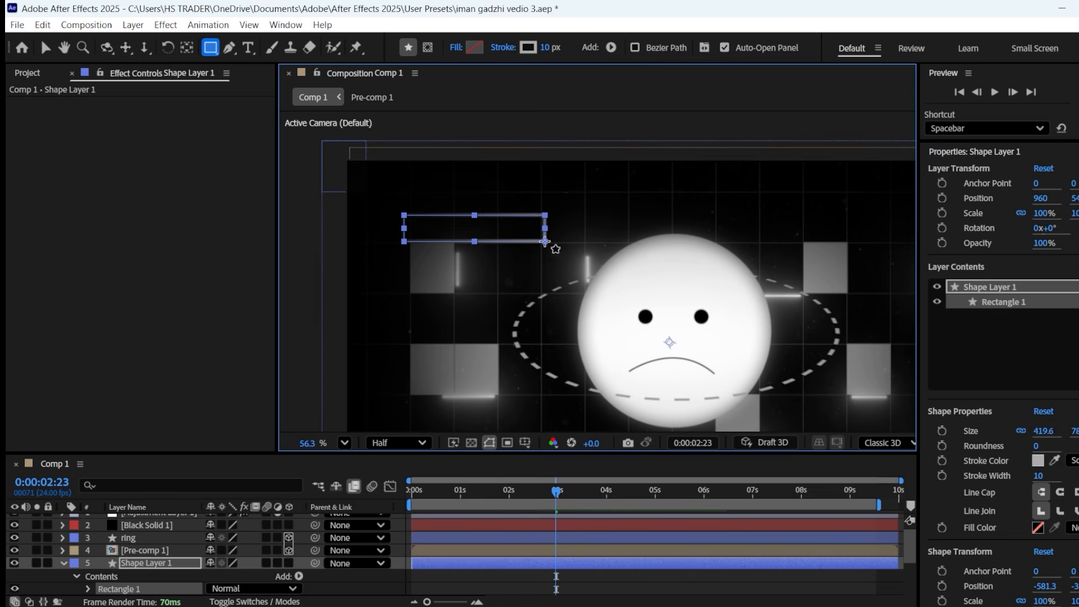
Set the new rectangle's roundness to 45
{"action": "scroll", "coordinate": [988, 442], "scroll_direction": "down", "scroll_amount": 5}
{"action": "left_click_drag", "start_coordinate": [1036, 203], "coordinate": [1069, 199]}
{"action": "left_click", "coordinate": [1040, 202]}
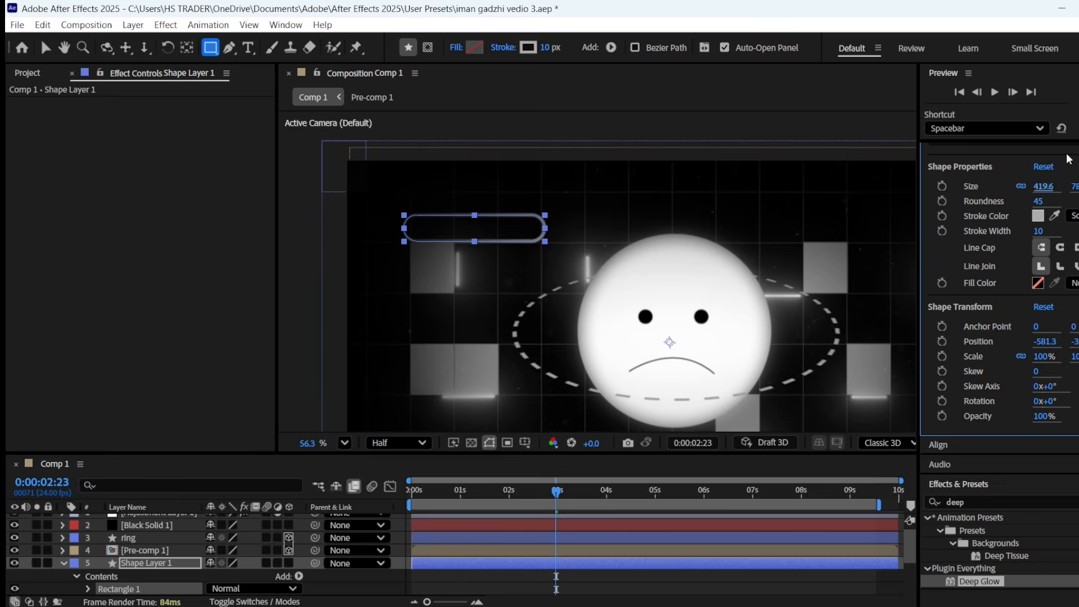
Rename the new shape layer as "message box 1 stroke"
{"action": "right_click", "coordinate": [164, 564]}
{"action": "left_click", "coordinate": [212, 533]}
{"action": "type", "text": "me"}
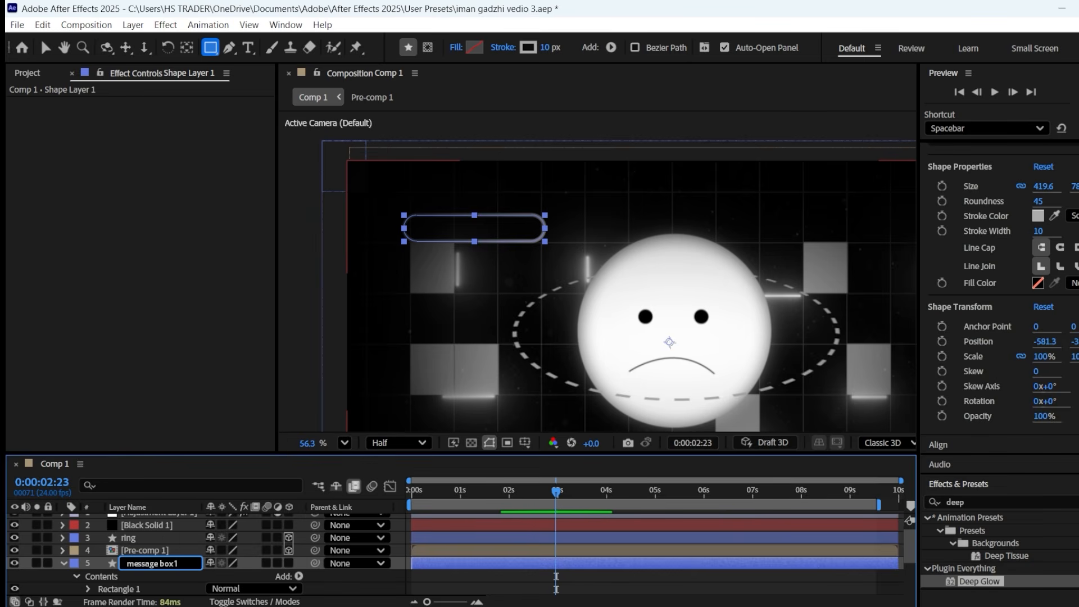
{"action": "type", "text": "ssage box 1 stroke"}
{"action": "key", "text": "Return"}
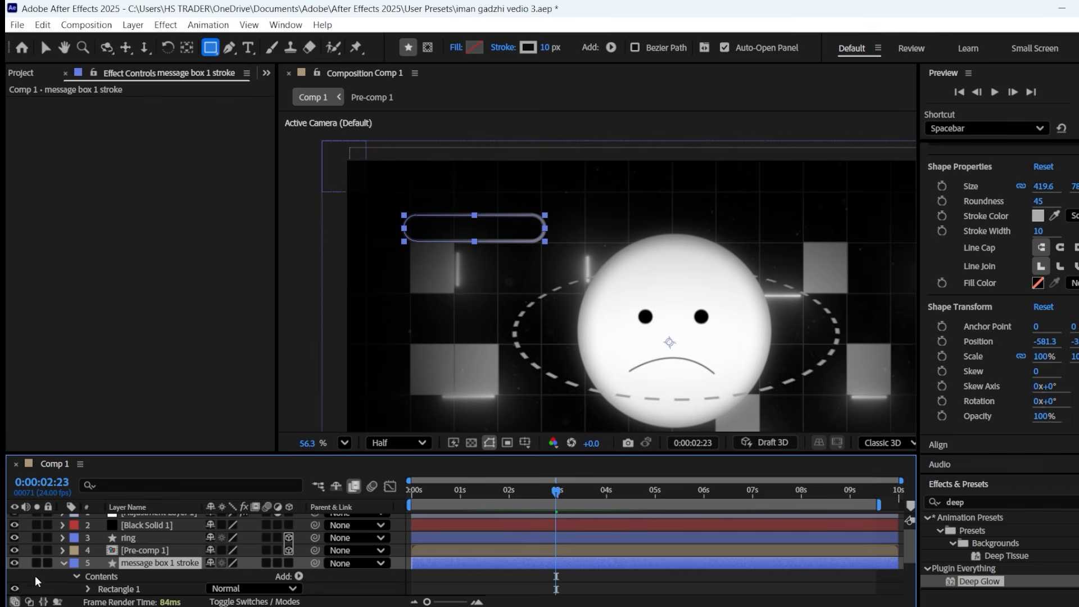
Move the message box 1 stroke layer above the ring layer in the layer order
{"action": "left_click_drag", "start_coordinate": [148, 563], "coordinate": [148, 532]}
{"action": "scroll", "coordinate": [655, 227], "scroll_direction": "down", "scroll_amount": 2}
{"action": "left_click_drag", "start_coordinate": [662, 205], "coordinate": [552, 168]}
Duplicate the message box 1 stroke layer and rename the lower copy as "message box 1 fill"
{"action": "left_click", "coordinate": [160, 540]}
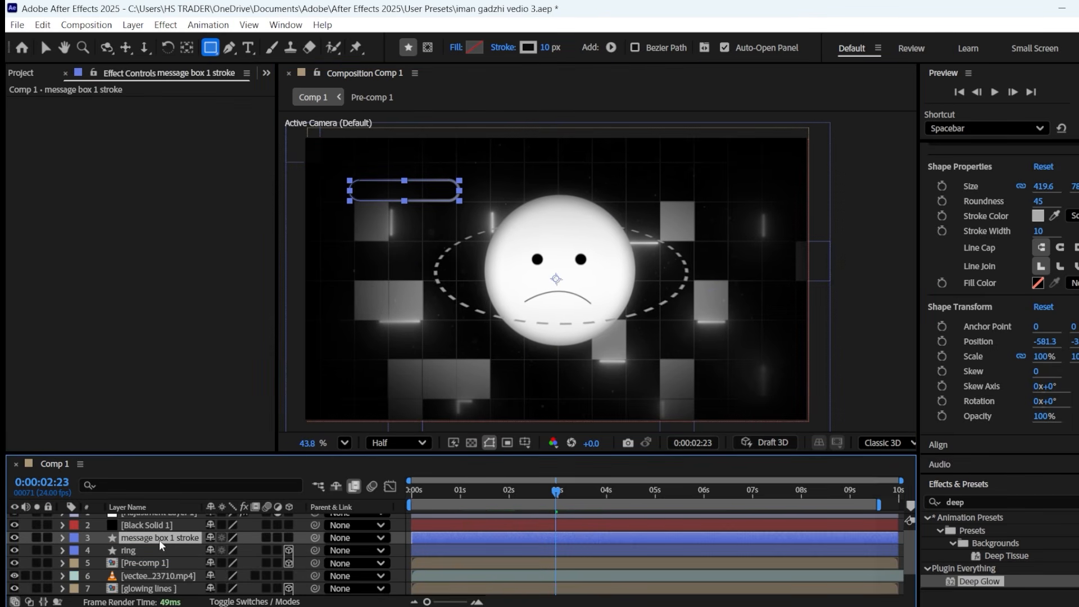
{"action": "key", "text": "ctrl+d"}
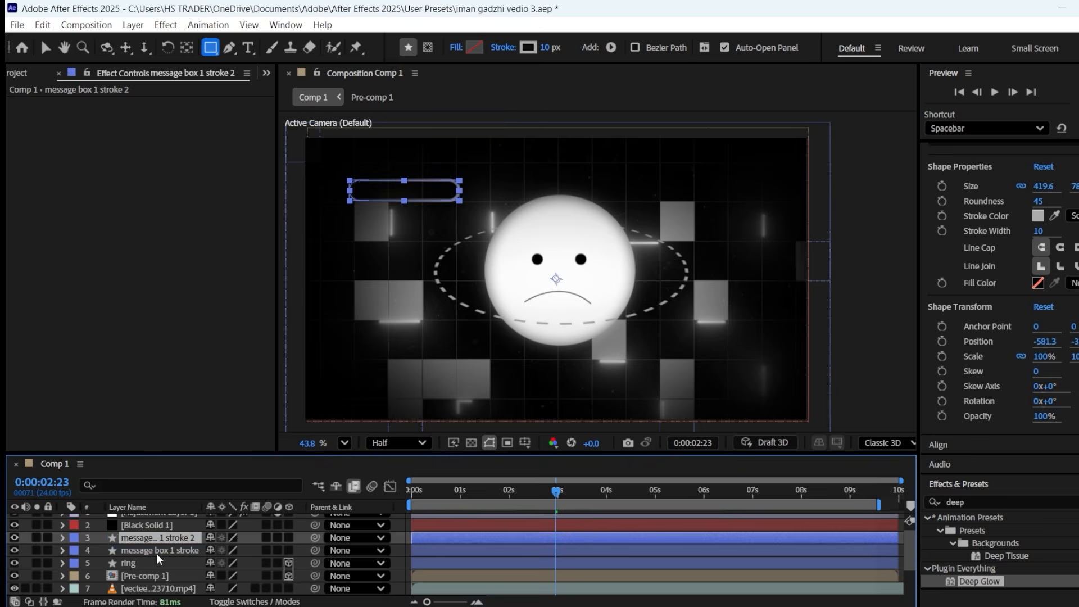
{"action": "right_click", "coordinate": [163, 551]}
{"action": "left_click", "coordinate": [191, 513]}
{"action": "type", "text": "fill"}
{"action": "key", "text": "Return"}
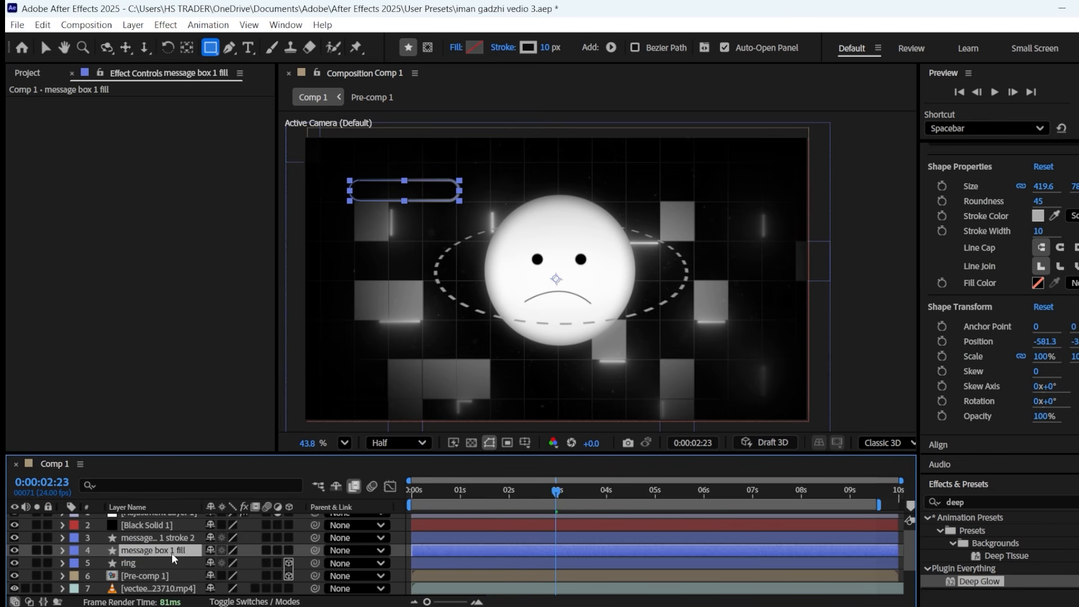
Set the stroke of message box 1 fill to None and its fill to a linear gradient
{"action": "left_click", "coordinate": [502, 48]}
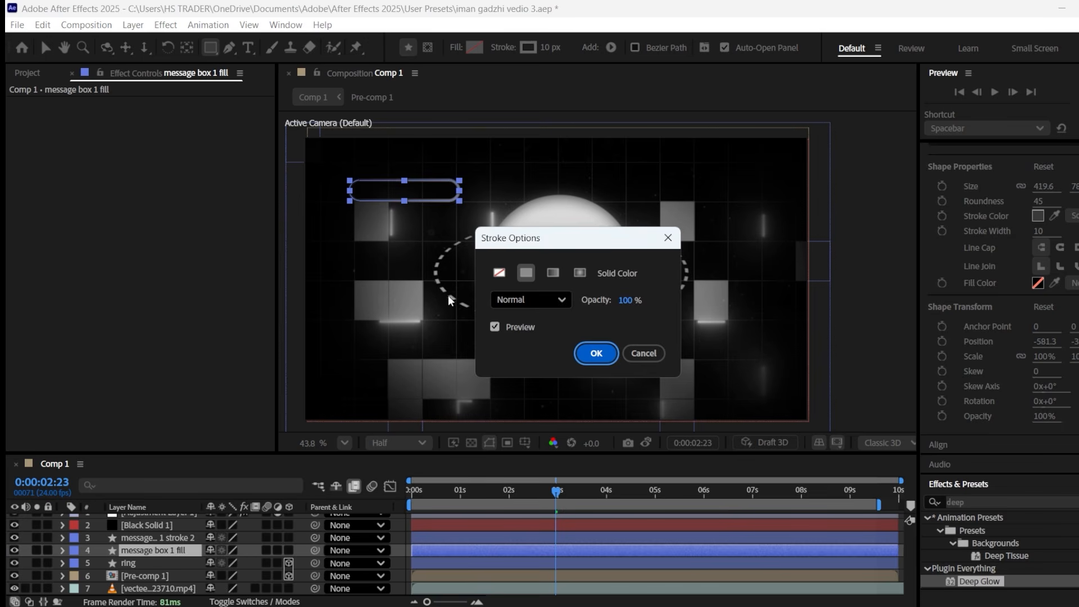
{"action": "left_click", "coordinate": [500, 273]}
{"action": "left_click", "coordinate": [597, 353]}
{"action": "left_click", "coordinate": [459, 47]}
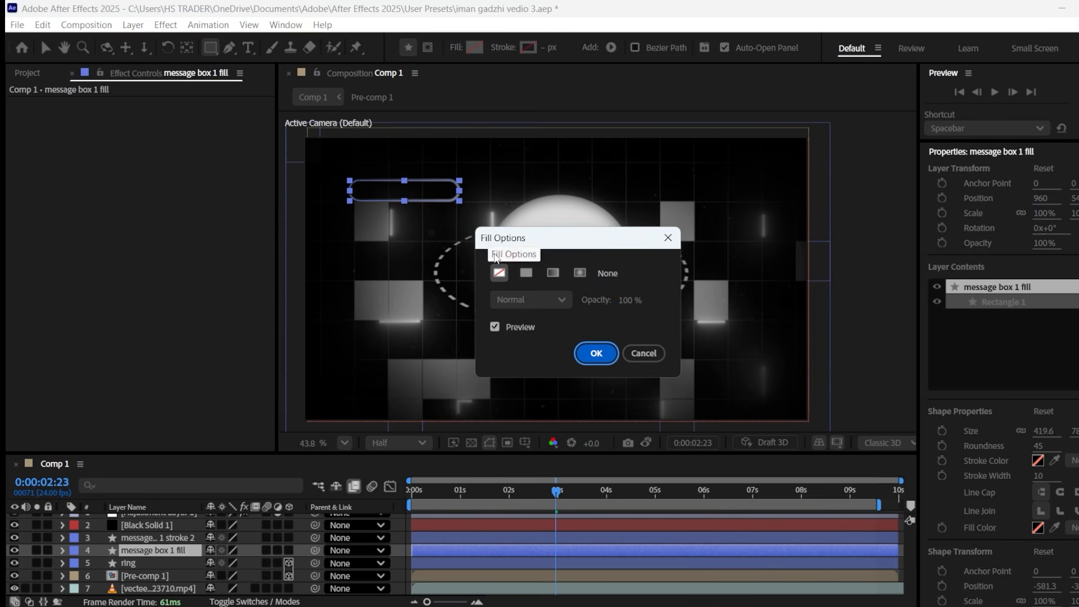
{"action": "left_click", "coordinate": [553, 273]}
{"action": "left_click", "coordinate": [596, 353]}
Edit the gradient of message box 1 fill with a grey start colour and 0% opacity at its end
{"action": "left_click", "coordinate": [474, 47]}
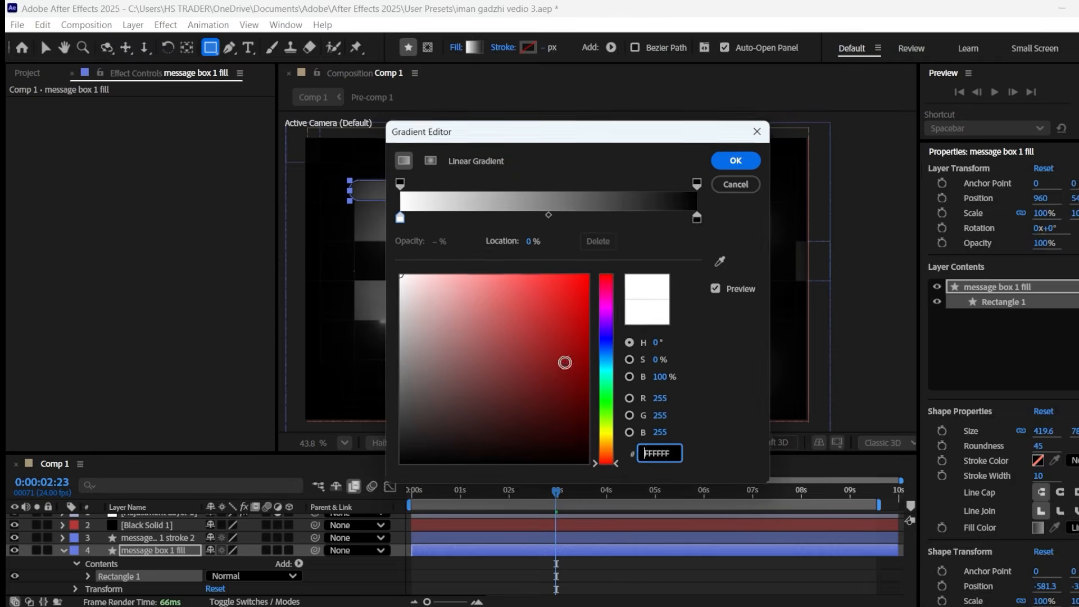
{"action": "left_click_drag", "start_coordinate": [400, 352], "coordinate": [364, 371]}
{"action": "left_click", "coordinate": [697, 218]}
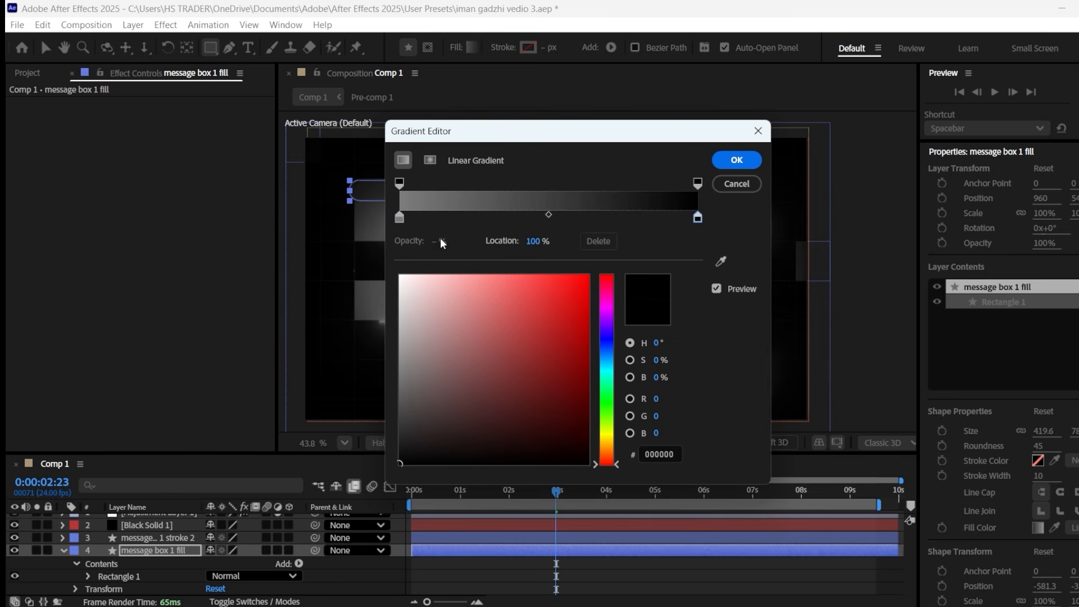
{"action": "left_click", "coordinate": [697, 184]}
{"action": "left_click_drag", "start_coordinate": [441, 242], "coordinate": [277, 236]}
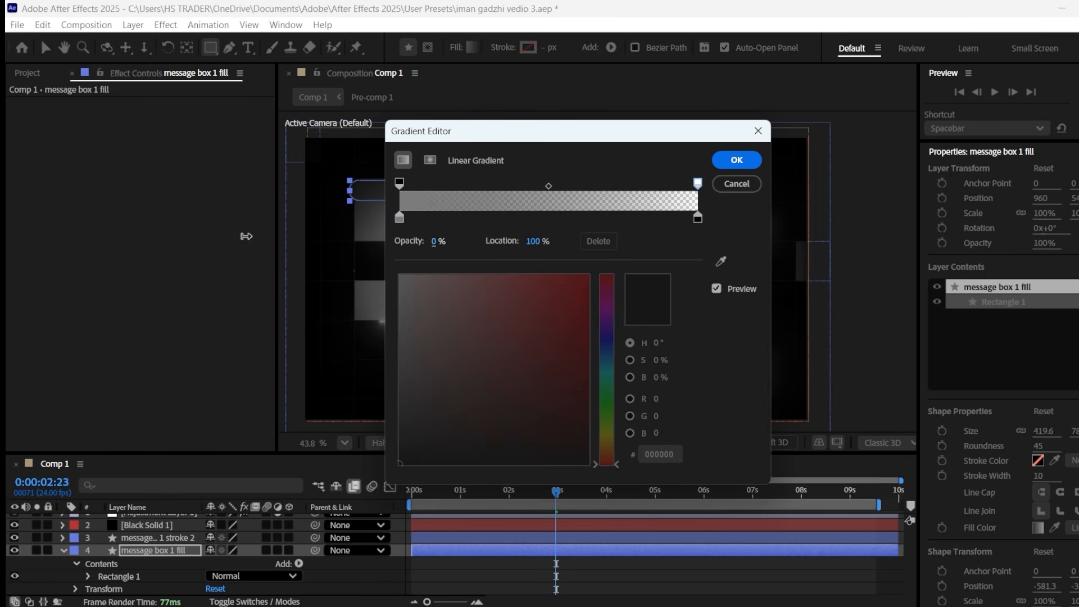
{"action": "left_click", "coordinate": [736, 160]}
Move the end point of message box 1 fill's gradient horizontally past the box's right edge
{"action": "scroll", "coordinate": [541, 224], "scroll_direction": "up", "scroll_amount": 2}
{"action": "scroll", "coordinate": [97, 585], "scroll_direction": "down", "scroll_amount": 1}
{"action": "left_click", "coordinate": [88, 538]}
{"action": "key", "text": "v"}
{"action": "left_click_drag", "start_coordinate": [484, 191], "coordinate": [636, 191]}
{"action": "scroll", "coordinate": [90, 580], "scroll_direction": "up", "scroll_amount": 2}
{"action": "left_click", "coordinate": [61, 558]}
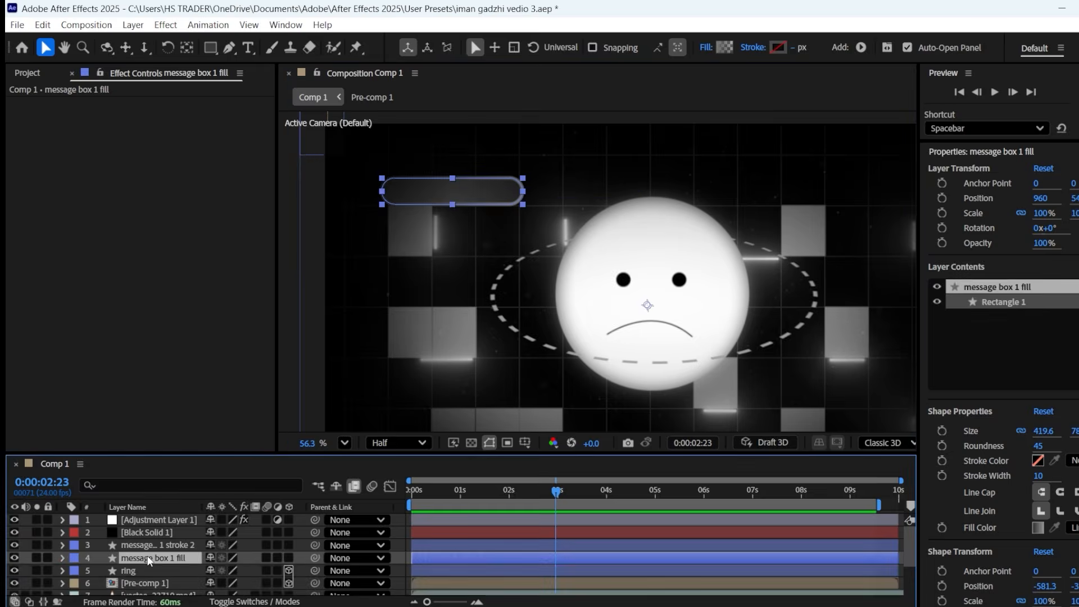
Add a Bevel and Emboss layer style to message box 1 fill
{"action": "right_click", "coordinate": [146, 556]}
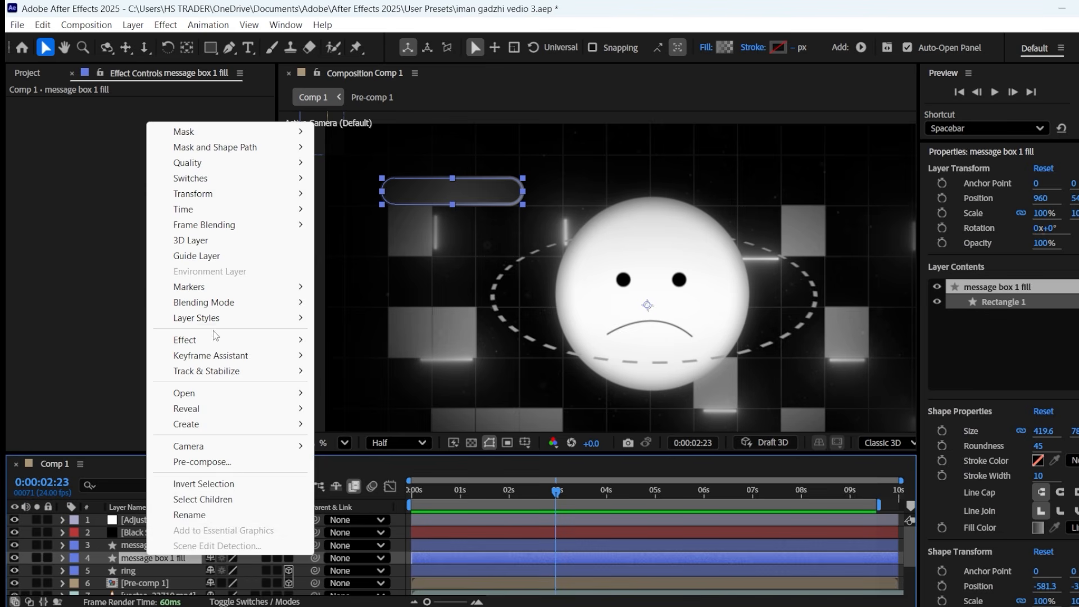
{"action": "mouse_move", "coordinate": [289, 320]}
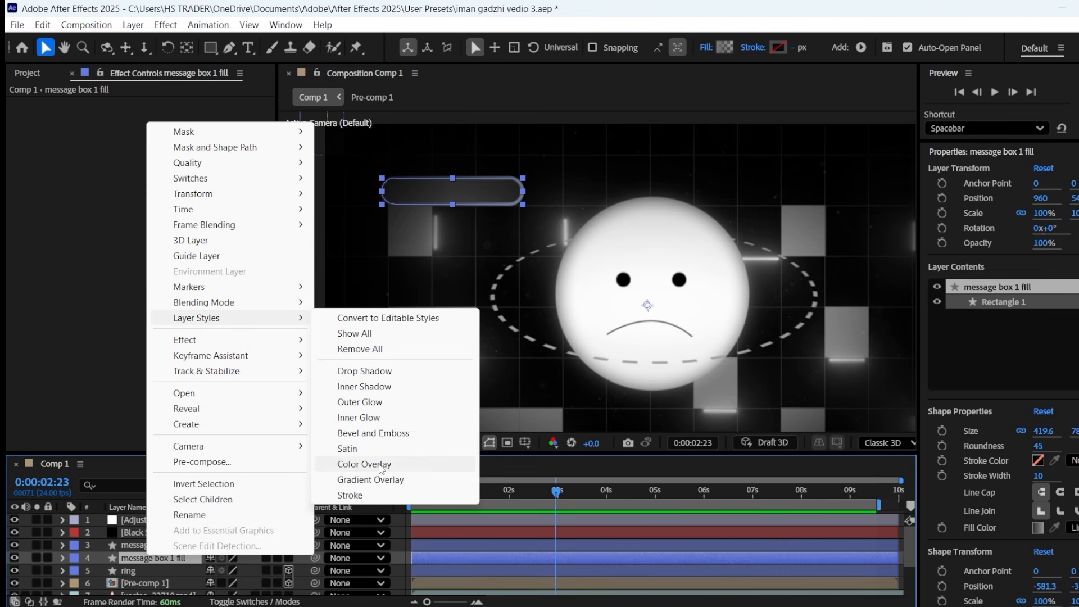
{"action": "left_click", "coordinate": [373, 433]}
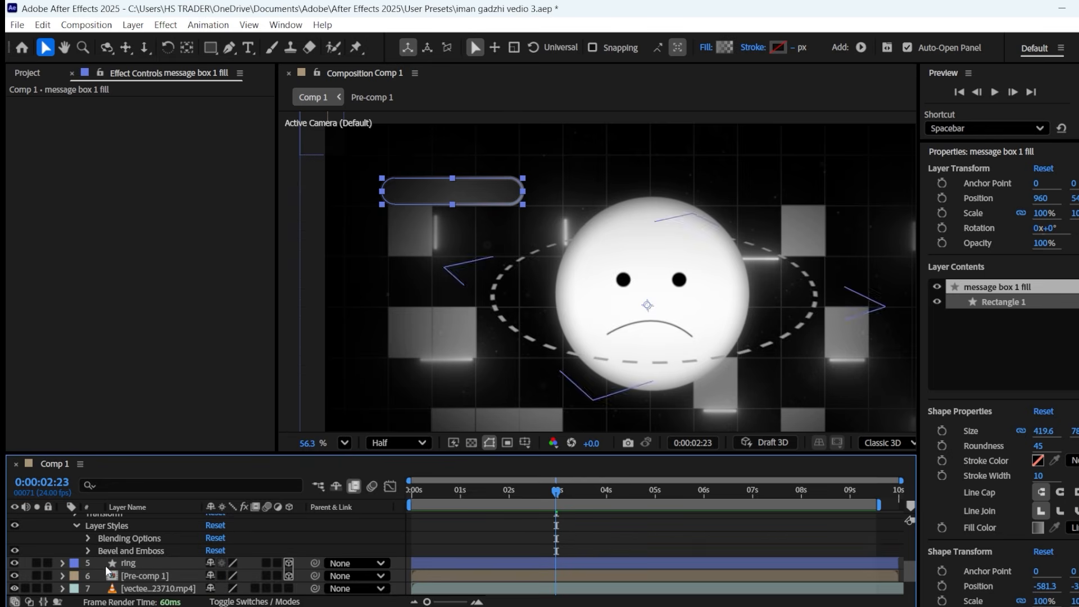
Set the composition preview resolution to Full for a close view of the message box
{"action": "scroll", "coordinate": [440, 168], "scroll_direction": "up", "scroll_amount": 3}
{"action": "scroll", "coordinate": [438, 168], "scroll_direction": "up", "scroll_amount": 1}
{"action": "left_click_drag", "start_coordinate": [439, 167], "coordinate": [520, 272]}
{"action": "left_click", "coordinate": [410, 442]}
{"action": "left_click", "coordinate": [395, 487]}
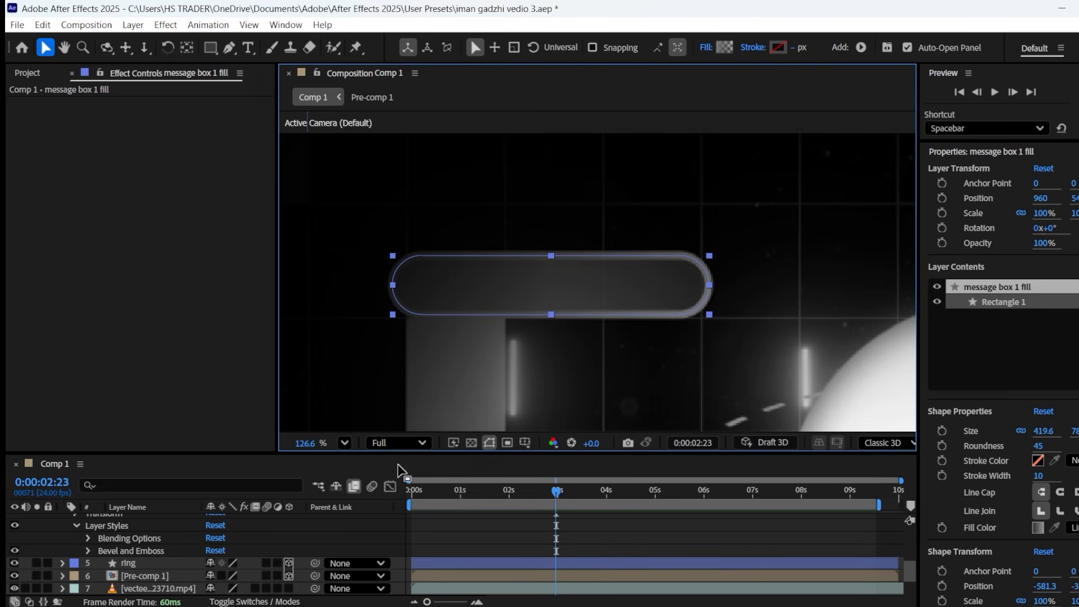
{"action": "scroll", "coordinate": [542, 269], "scroll_direction": "up", "scroll_amount": 1}
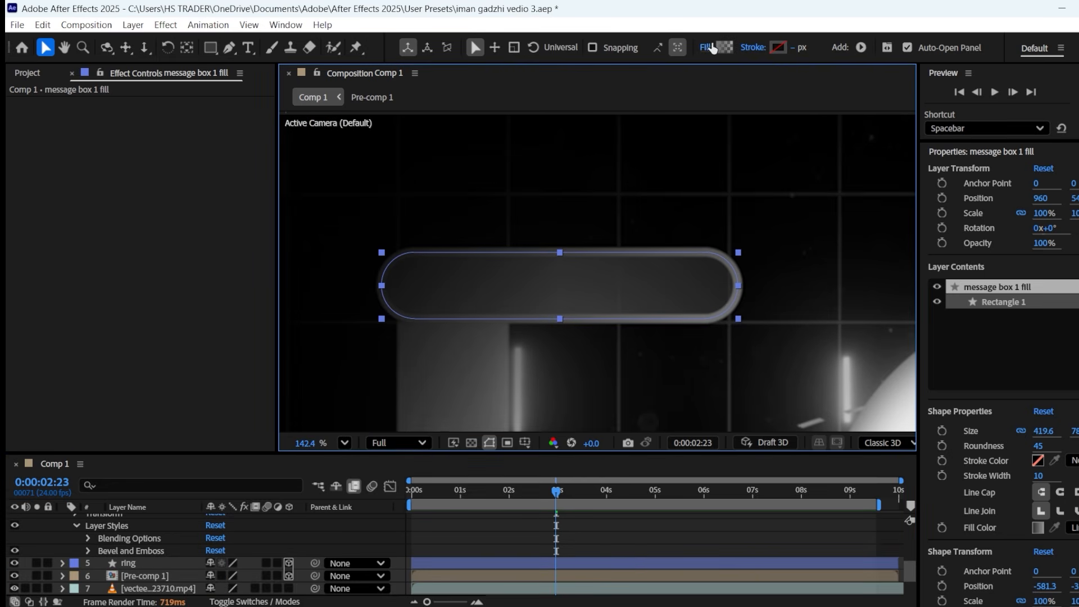
Change the start colour of message box 1 fill's gradient to a lighter grey
{"action": "left_click", "coordinate": [725, 47]}
{"action": "mouse_move", "coordinate": [401, 361]}
{"action": "left_mouse_down"}
{"action": "mouse_move", "coordinate": [383, 373]}
{"action": "mouse_move", "coordinate": [387, 363]}
{"action": "left_mouse_up"}
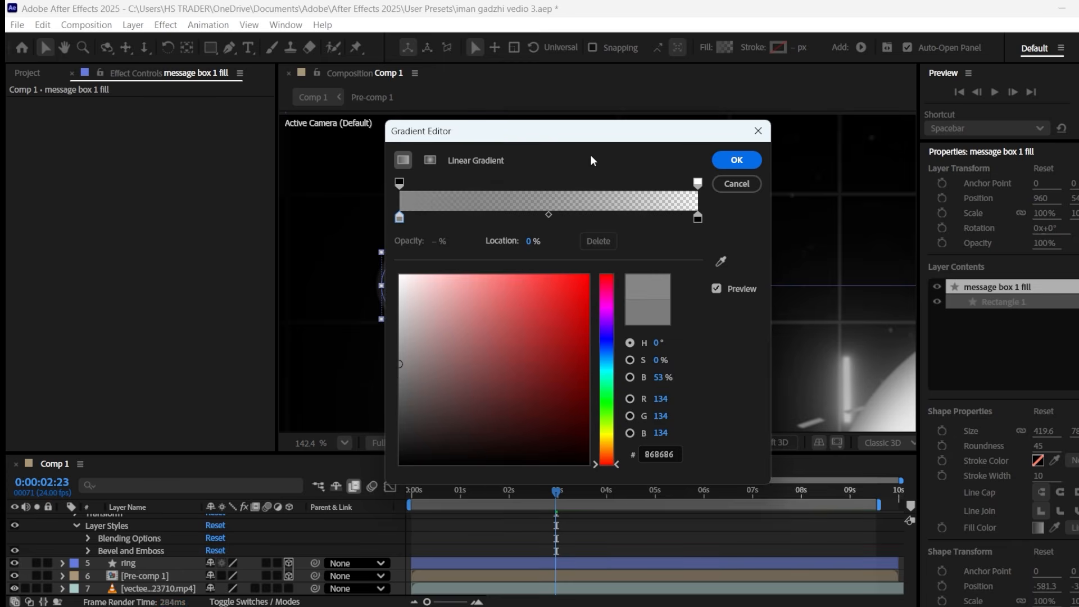
{"action": "left_click", "coordinate": [399, 182]}
{"action": "left_click_drag", "start_coordinate": [502, 131], "coordinate": [797, 94]}
{"action": "left_click", "coordinate": [694, 181]}
{"action": "left_click_drag", "start_coordinate": [695, 326], "coordinate": [662, 298]}
{"action": "key", "text": "Return"}
Expand the Bevel and Emboss settings of message box 1 fill and hide the message box 1 stroke 2 layer
{"action": "left_click", "coordinate": [88, 551]}
{"action": "scroll", "coordinate": [130, 571], "scroll_direction": "down", "scroll_amount": 3}
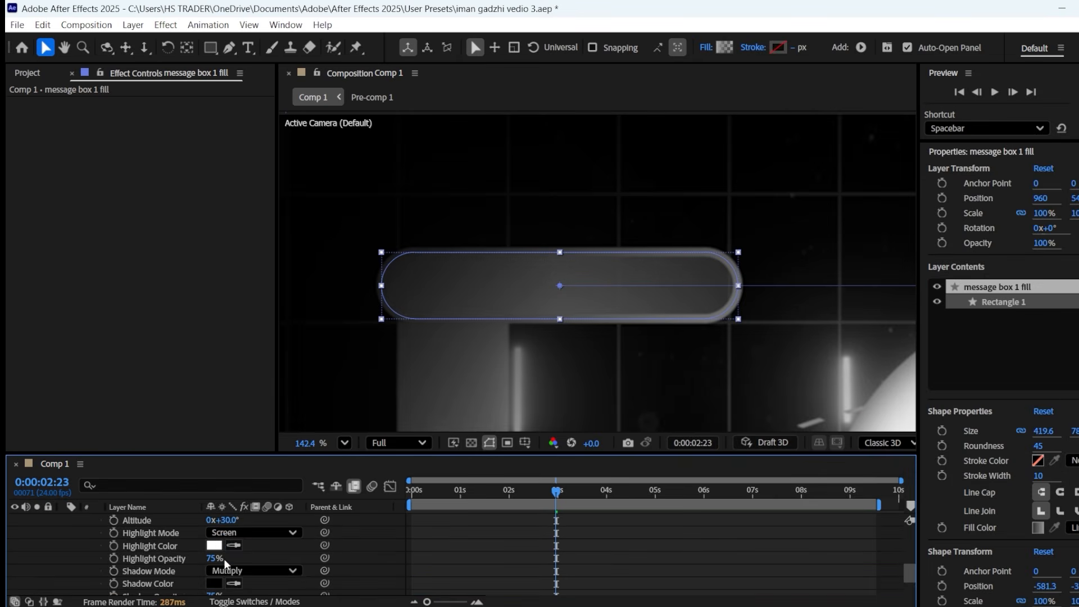
{"action": "scroll", "coordinate": [224, 562], "scroll_direction": "up", "scroll_amount": 3}
{"action": "key", "text": "F2"}
{"action": "scroll", "coordinate": [12, 531], "scroll_direction": "up", "scroll_amount": 4}
{"action": "left_click", "coordinate": [128, 545]}
{"action": "left_click", "coordinate": [14, 545]}
{"action": "scroll", "coordinate": [84, 548], "scroll_direction": "down", "scroll_amount": 1}
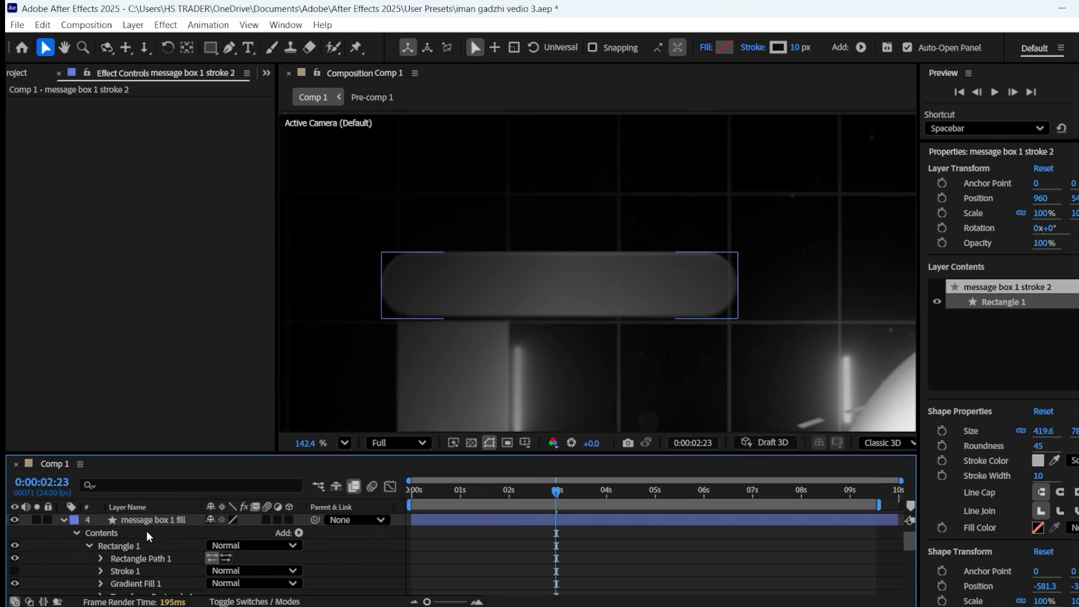
Set the Bevel and Emboss altitude of message box 1 fill to 66°
{"action": "left_click", "coordinate": [150, 522]}
{"action": "left_click", "coordinate": [312, 560]}
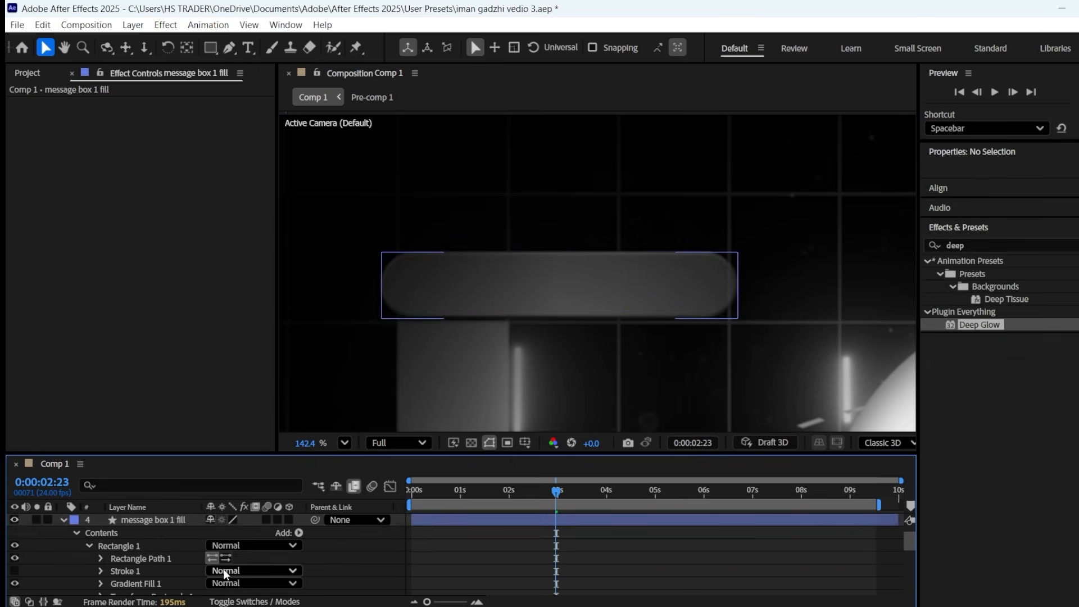
{"action": "scroll", "coordinate": [227, 568], "scroll_direction": "down", "scroll_amount": 5}
{"action": "left_click_drag", "start_coordinate": [214, 557], "coordinate": [242, 569]}
{"action": "left_click", "coordinate": [275, 569]}
{"action": "scroll", "coordinate": [173, 572], "scroll_direction": "down", "scroll_amount": 1}
{"action": "left_click", "coordinate": [255, 572]}
{"action": "scroll", "coordinate": [136, 562], "scroll_direction": "down", "scroll_amount": 2}
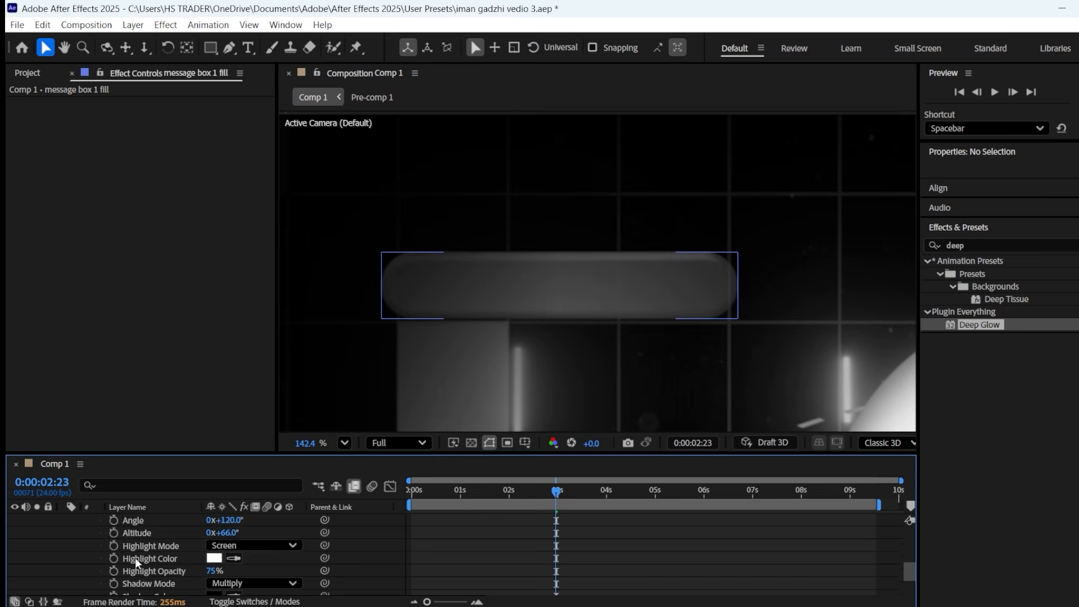
Set the stroke colour of the message box 1 stroke 2 layer to grey 9D9D9D
{"action": "scroll", "coordinate": [113, 562], "scroll_direction": "up", "scroll_amount": 8}
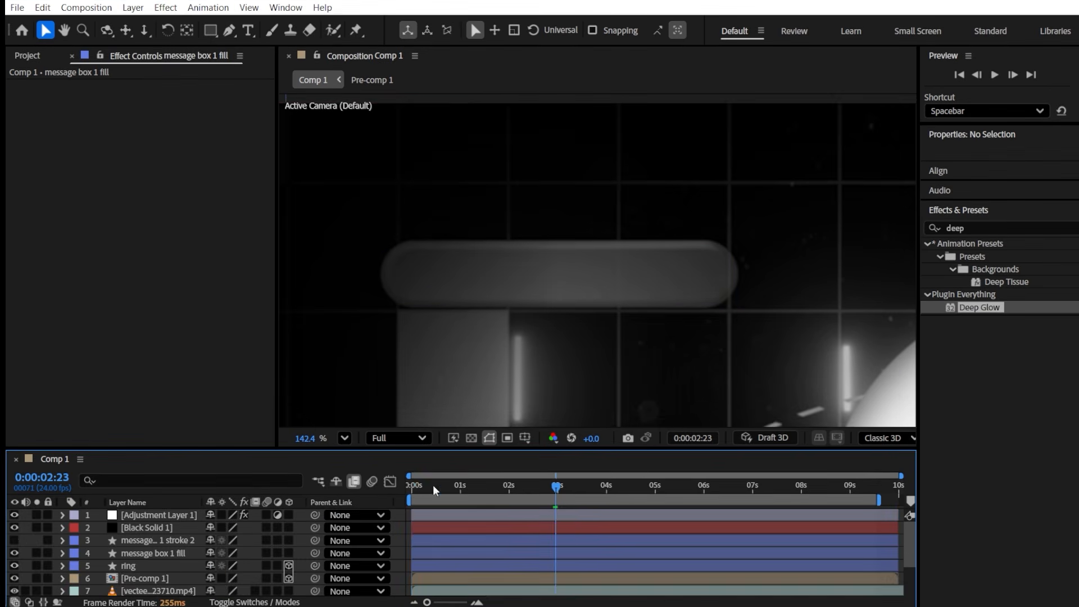
{"action": "left_click_drag", "start_coordinate": [433, 488], "coordinate": [410, 487]}
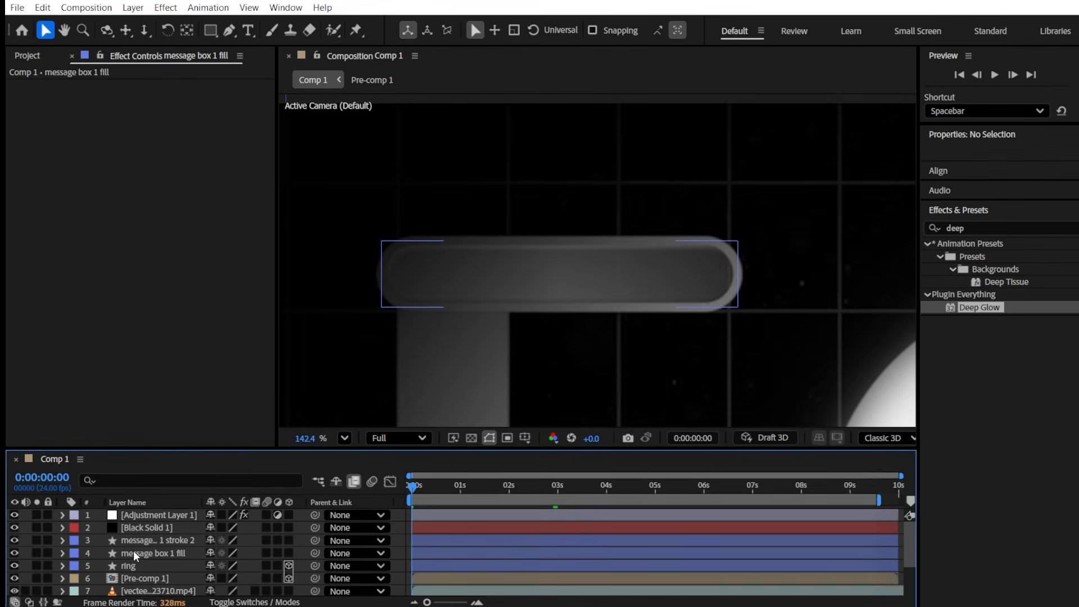
{"action": "left_click", "coordinate": [170, 539]}
{"action": "left_click", "coordinate": [778, 31]}
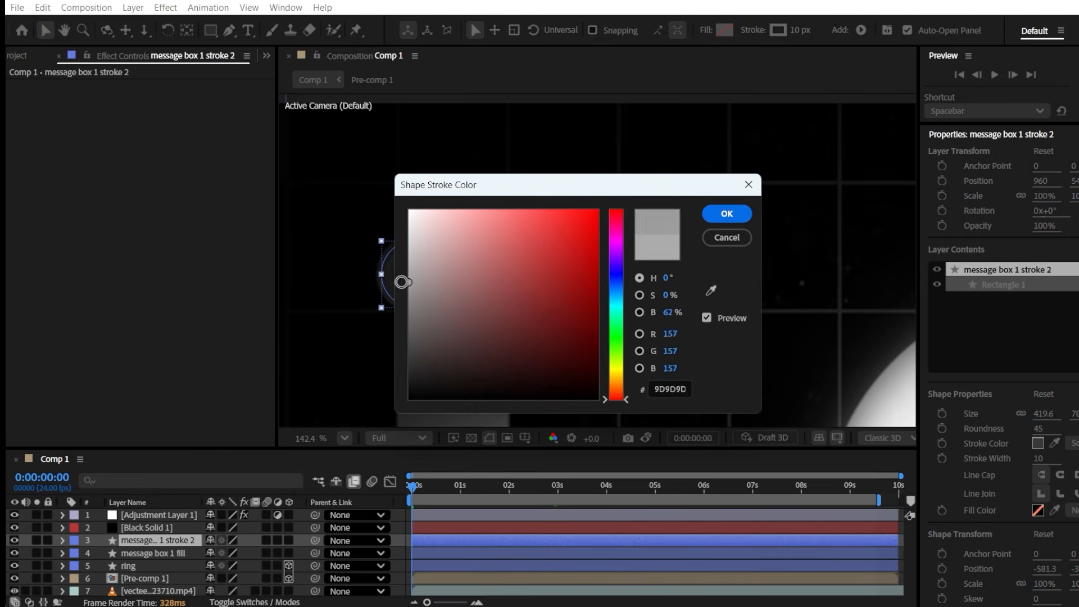
{"action": "left_click", "coordinate": [727, 214]}
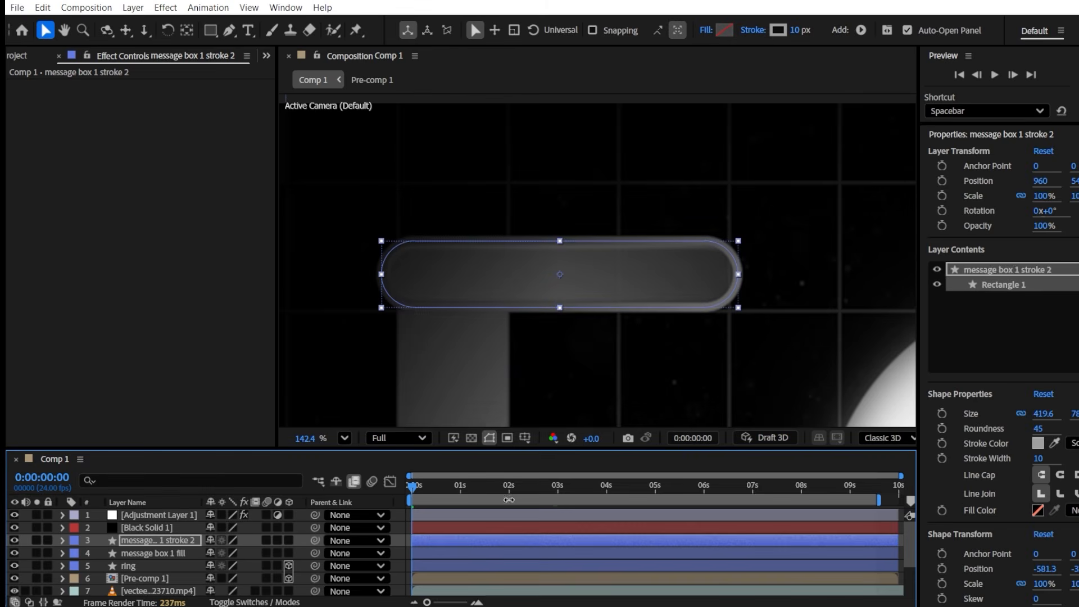
Pre-compose the message box 1 stroke and fill layers into a new composition named message box 1
{"action": "left_click", "coordinate": [168, 553], "text": "shift"}
{"action": "right_click", "coordinate": [169, 553]}
{"action": "left_click", "coordinate": [231, 456]}
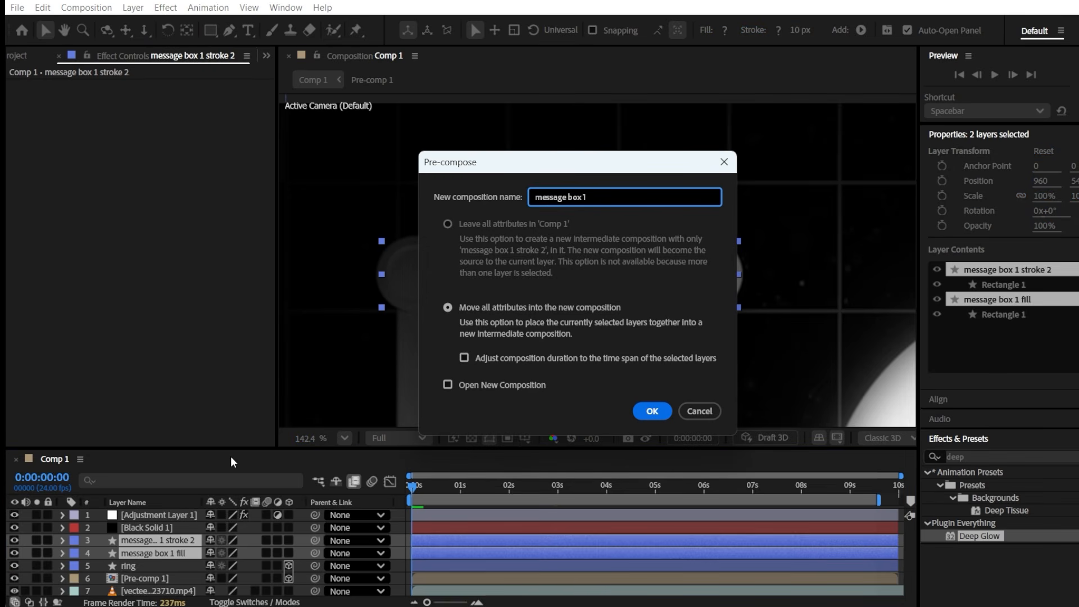
{"action": "key", "text": "Return"}
Go to 0:00:02:20 and hide the Pre-comp 1 face layer so the whole dashed ring can be seen
{"action": "scroll", "coordinate": [559, 214], "scroll_direction": "down", "scroll_amount": 2}
{"action": "left_click_drag", "start_coordinate": [560, 215], "coordinate": [475, 197]}
{"action": "scroll", "coordinate": [475, 197], "scroll_direction": "up", "scroll_amount": 1}
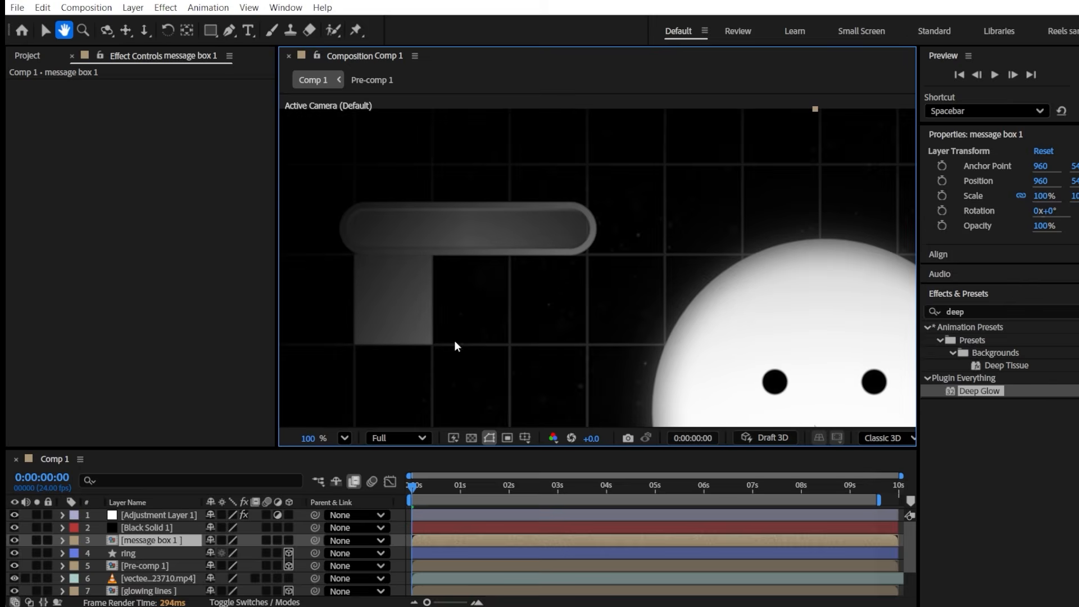
{"action": "scroll", "coordinate": [652, 344], "scroll_direction": "down", "scroll_amount": 3}
{"action": "left_click_drag", "start_coordinate": [651, 343], "coordinate": [568, 238]}
{"action": "left_click_drag", "start_coordinate": [545, 489], "coordinate": [550, 489]}
{"action": "left_click", "coordinate": [36, 565]}
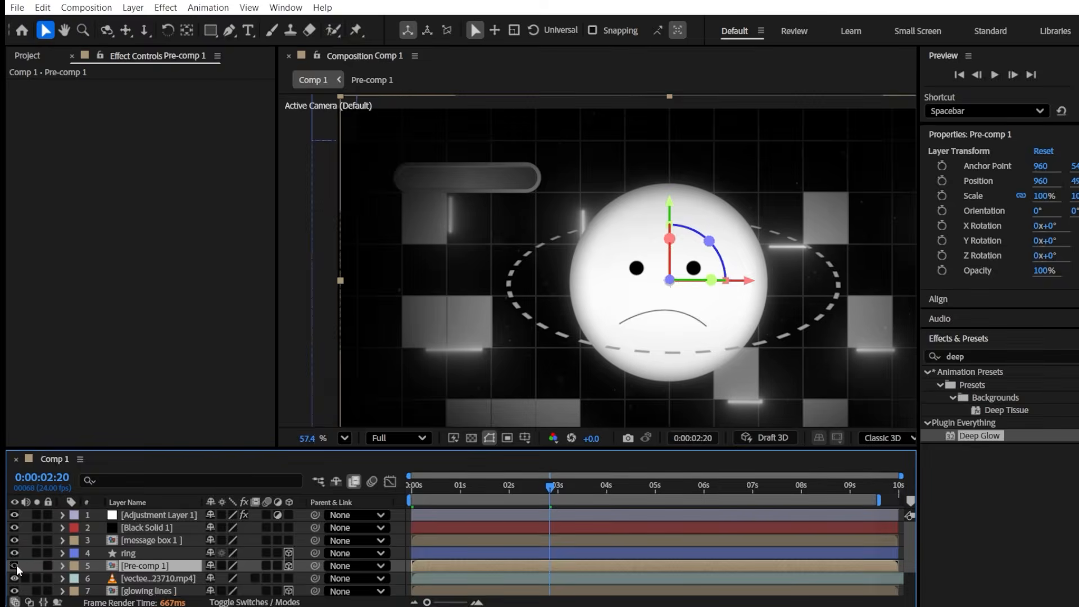
{"action": "left_click", "coordinate": [16, 566]}
Draw a closed four-point shape with the Pen tool through the four extreme points of the dashed ring
{"action": "left_click", "coordinate": [230, 31]}
{"action": "scroll", "coordinate": [669, 212], "scroll_direction": "up", "scroll_amount": 2}
{"action": "left_click", "coordinate": [669, 212]}
{"action": "left_click", "coordinate": [384, 330]}
{"action": "left_click_drag", "start_coordinate": [385, 330], "coordinate": [284, 240]}
{"action": "left_click", "coordinate": [564, 360]}
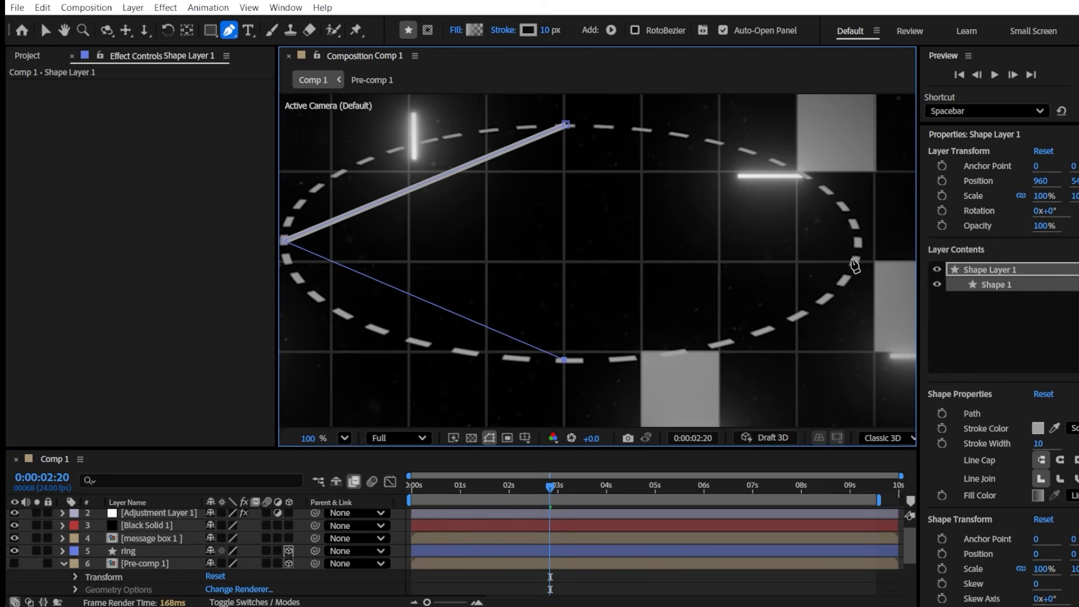
{"action": "left_click", "coordinate": [565, 124]}
{"action": "left_click_drag", "start_coordinate": [561, 123], "coordinate": [608, 183]}
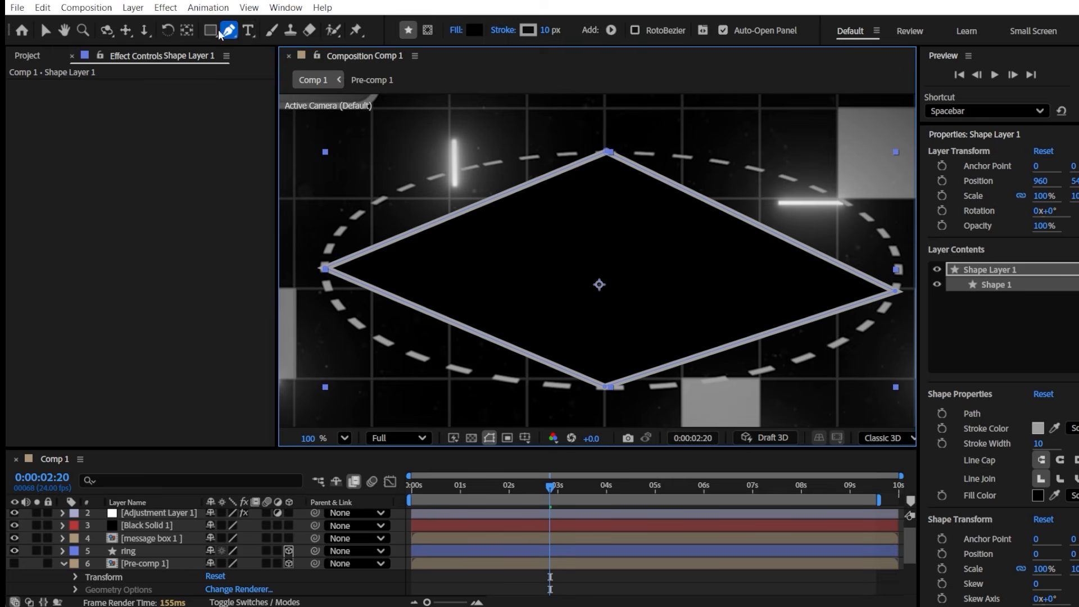
Convert the shape's four corner vertices into smooth curves with the Convert Vertex tool
{"action": "left_click", "coordinate": [228, 31]}
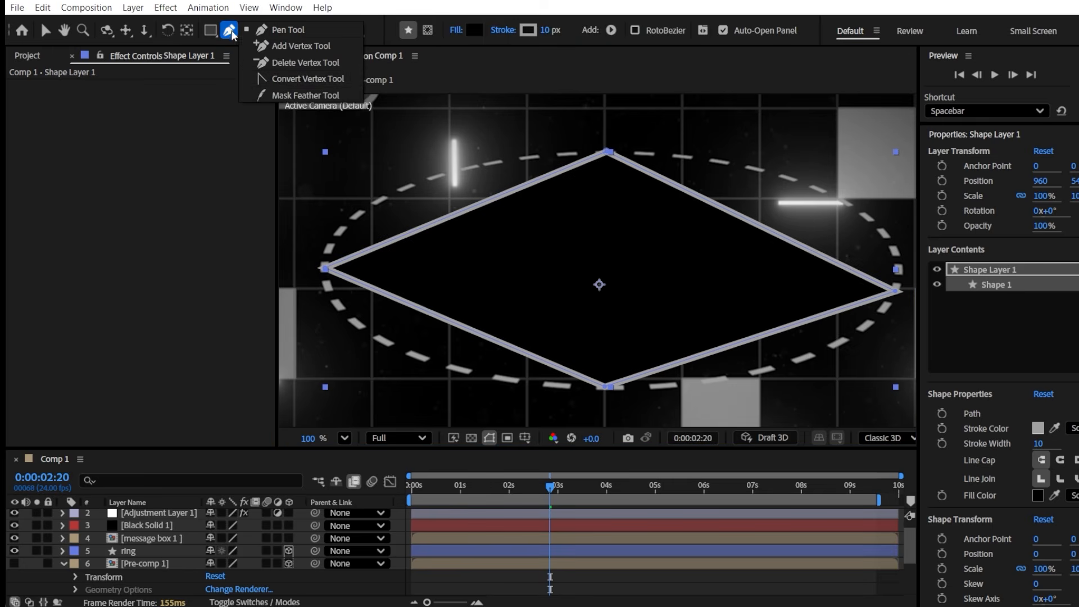
{"action": "left_click", "coordinate": [270, 82]}
{"action": "left_click", "coordinate": [607, 152]}
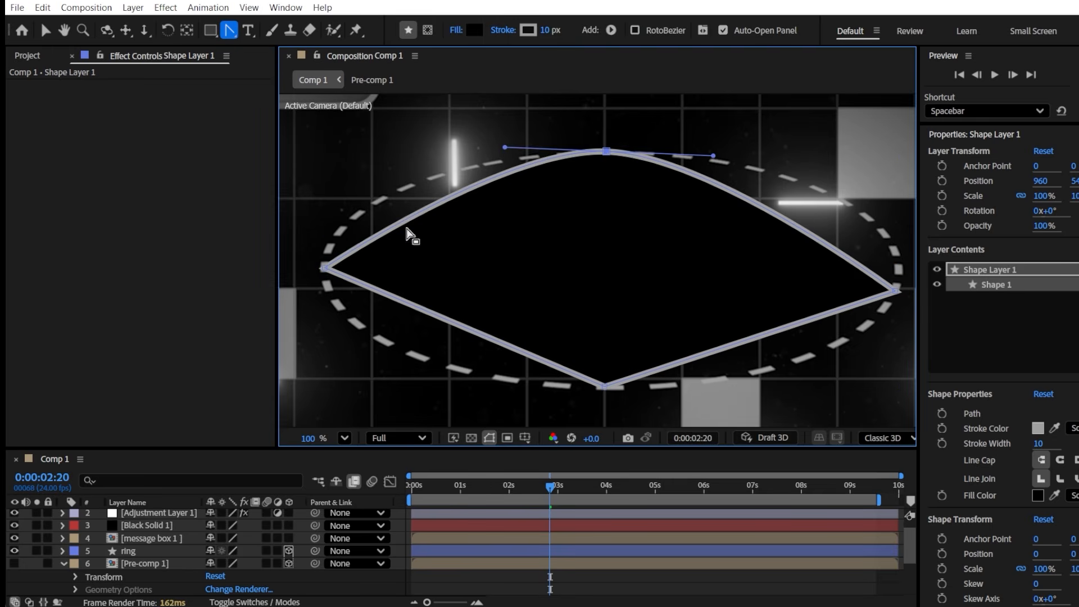
{"action": "left_click", "coordinate": [325, 269]}
{"action": "left_click", "coordinate": [606, 387]}
{"action": "left_click", "coordinate": [896, 291]}
{"action": "left_click_drag", "start_coordinate": [898, 292], "coordinate": [829, 291]}
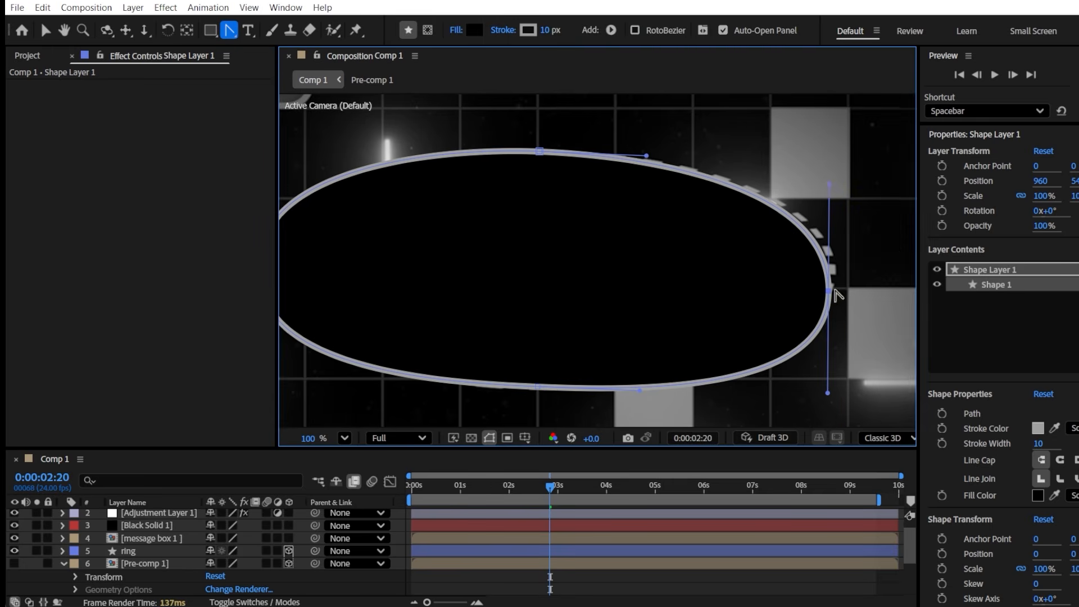
Set the oval shape's fill to None, leaving only its stroke
{"action": "left_click", "coordinate": [228, 30]}
{"action": "left_click_drag", "start_coordinate": [637, 242], "coordinate": [667, 234]}
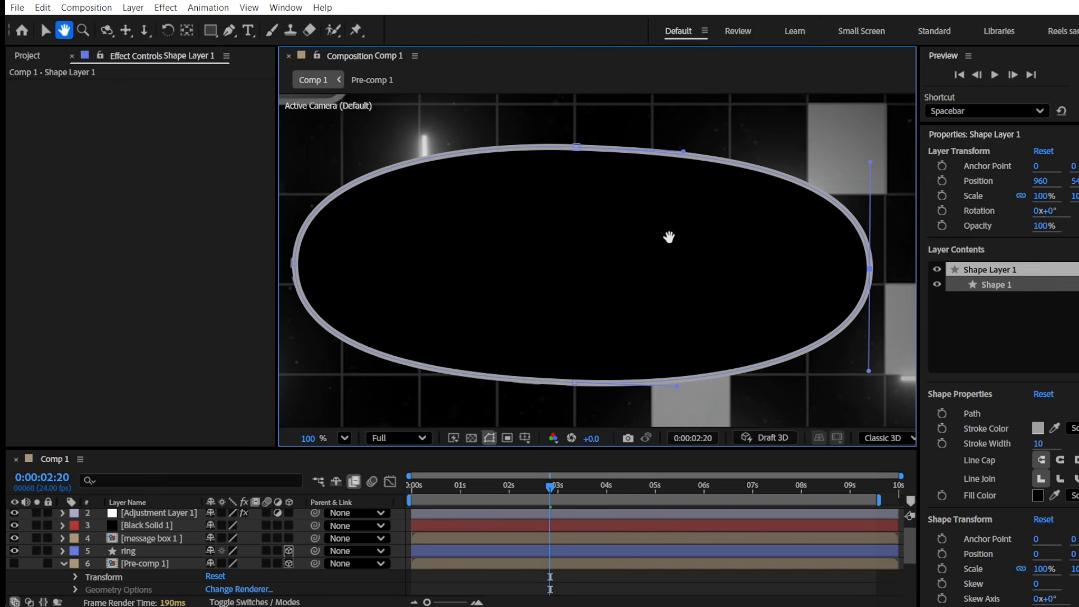
{"action": "left_click", "coordinate": [457, 30]}
{"action": "left_click", "coordinate": [496, 258]}
{"action": "left_click", "coordinate": [587, 343]}
Adjust the oval's vertices and curve handles so its outline follows the dashed ring
{"action": "left_click_drag", "start_coordinate": [628, 388], "coordinate": [621, 362]}
{"action": "left_click_drag", "start_coordinate": [867, 349], "coordinate": [870, 354]}
{"action": "left_click", "coordinate": [294, 244]}
{"action": "left_click_drag", "start_coordinate": [296, 136], "coordinate": [294, 162]}
{"action": "left_click_drag", "start_coordinate": [298, 347], "coordinate": [296, 335]}
{"action": "left_click_drag", "start_coordinate": [874, 260], "coordinate": [729, 321]}
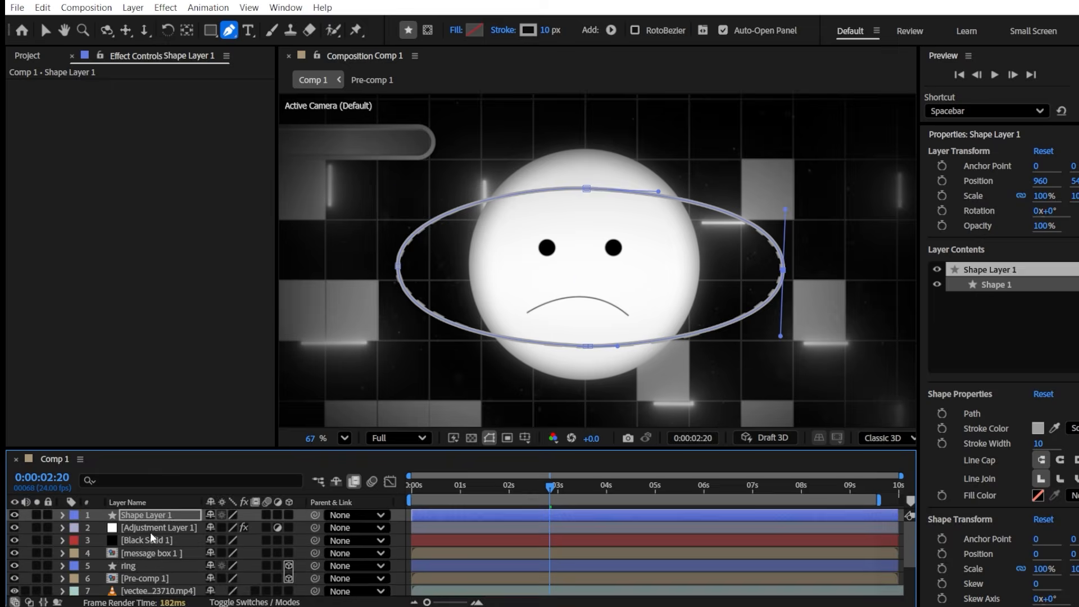
Rename the oval shape layer as path
{"action": "right_click", "coordinate": [149, 516]}
{"action": "left_click", "coordinate": [192, 478]}
{"action": "type", "text": "pe"}
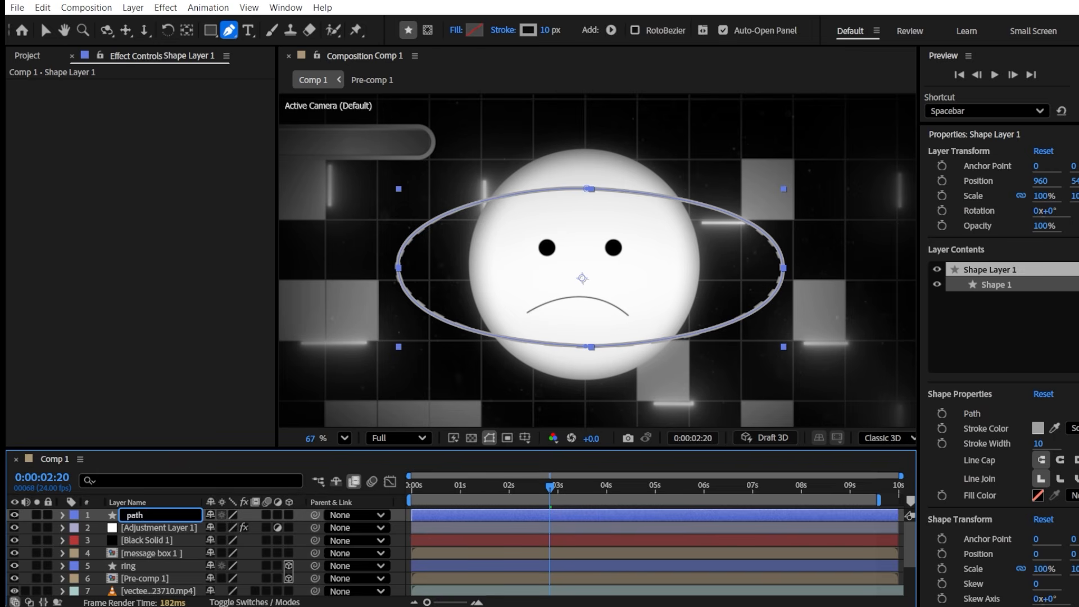
{"action": "type", "text": "th"}
{"action": "key", "text": "Return"}
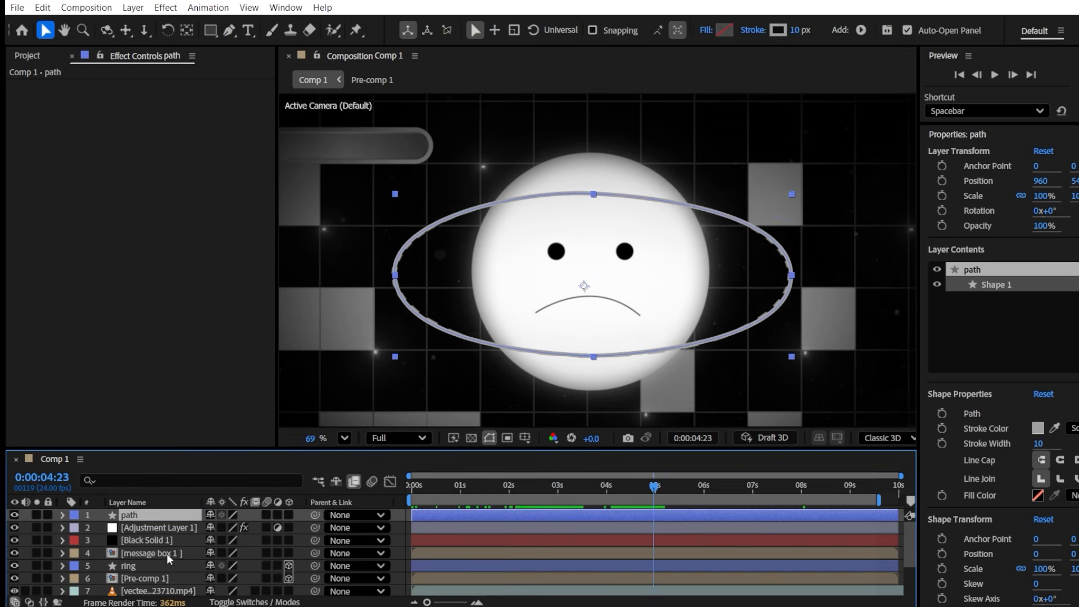
Make the message box 1 layer 3D and move it down beside the face
{"action": "left_click", "coordinate": [149, 553]}
{"action": "left_click", "coordinate": [288, 553]}
{"action": "key", "text": "space"}
{"action": "left_click_drag", "start_coordinate": [458, 242], "coordinate": [539, 282]}
{"action": "left_click_drag", "start_coordinate": [469, 184], "coordinate": [482, 330]}
Scale the message box 1 layer to 106% about an anchor point centred on the box, and move it closer to the face
{"action": "left_click", "coordinate": [160, 554]}
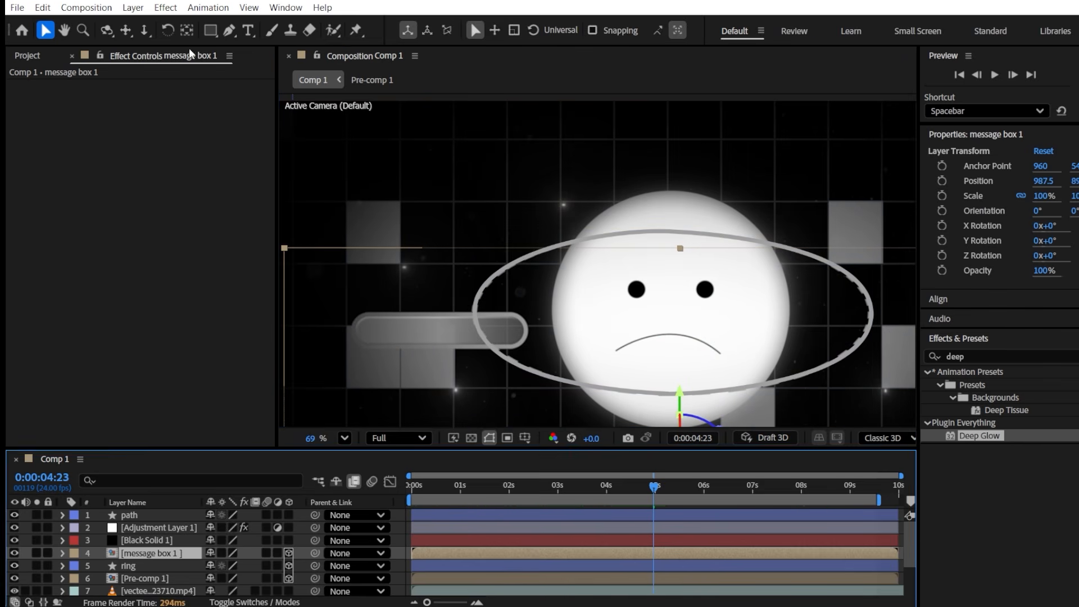
{"action": "left_click", "coordinate": [187, 30]}
{"action": "left_click_drag", "start_coordinate": [677, 391], "coordinate": [365, 247]}
{"action": "left_click_drag", "start_coordinate": [709, 324], "coordinate": [515, 326]}
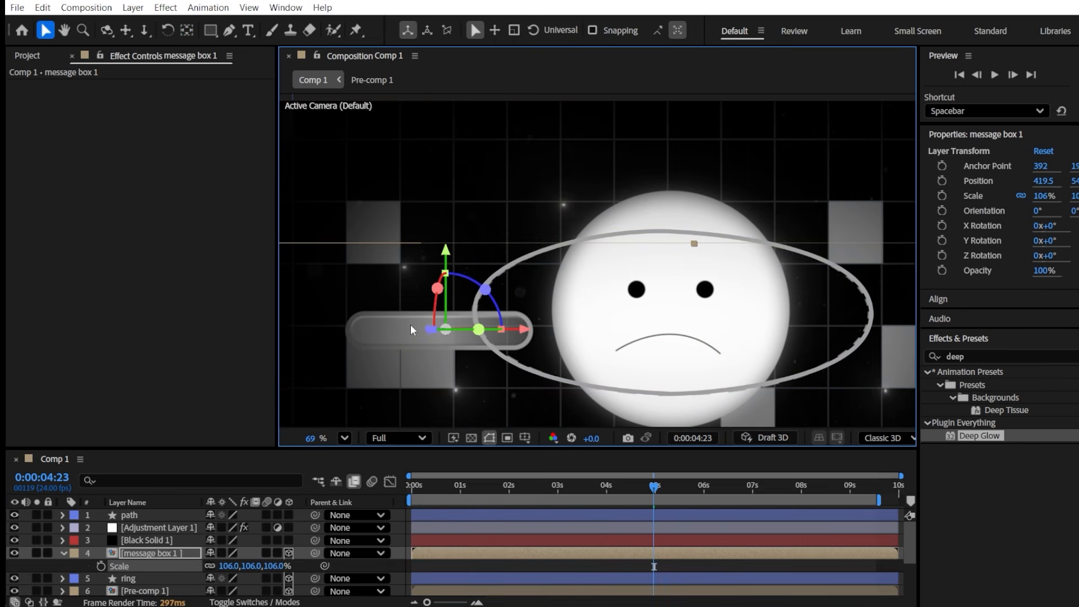
{"action": "left_click_drag", "start_coordinate": [524, 330], "coordinate": [540, 328]}
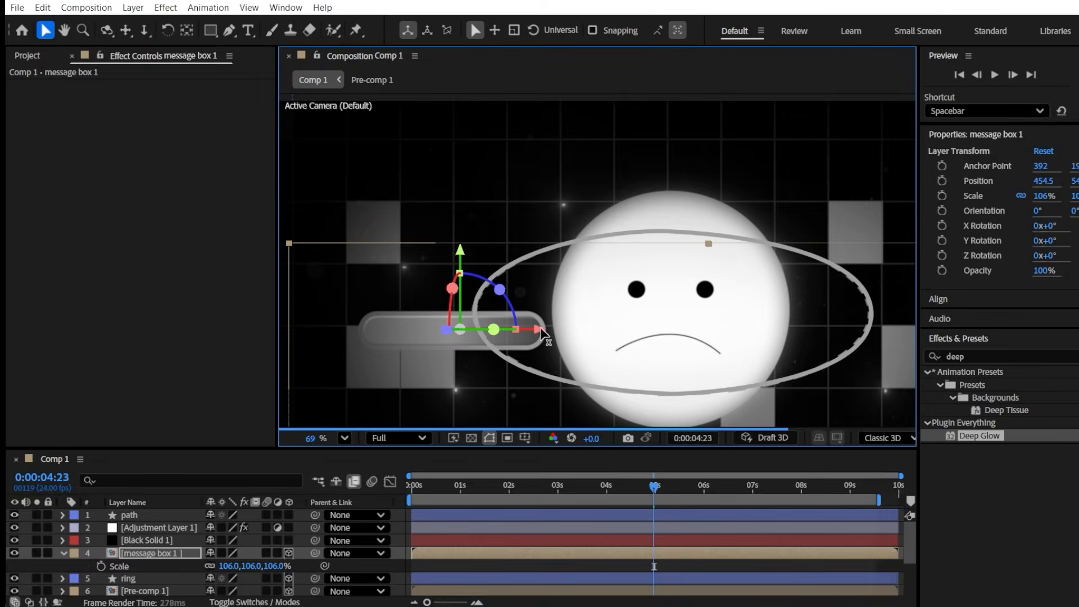
Inside the message box 1 composition, widen the message box 1 fill layer to a scale of 111% by 100%
{"action": "double_click", "coordinate": [187, 551]}
{"action": "left_click", "coordinate": [171, 528]}
{"action": "scroll", "coordinate": [399, 144], "scroll_direction": "down", "scroll_amount": 3}
{"action": "left_click_drag", "start_coordinate": [399, 144], "coordinate": [502, 244]}
{"action": "scroll", "coordinate": [474, 213], "scroll_direction": "up", "scroll_amount": 4}
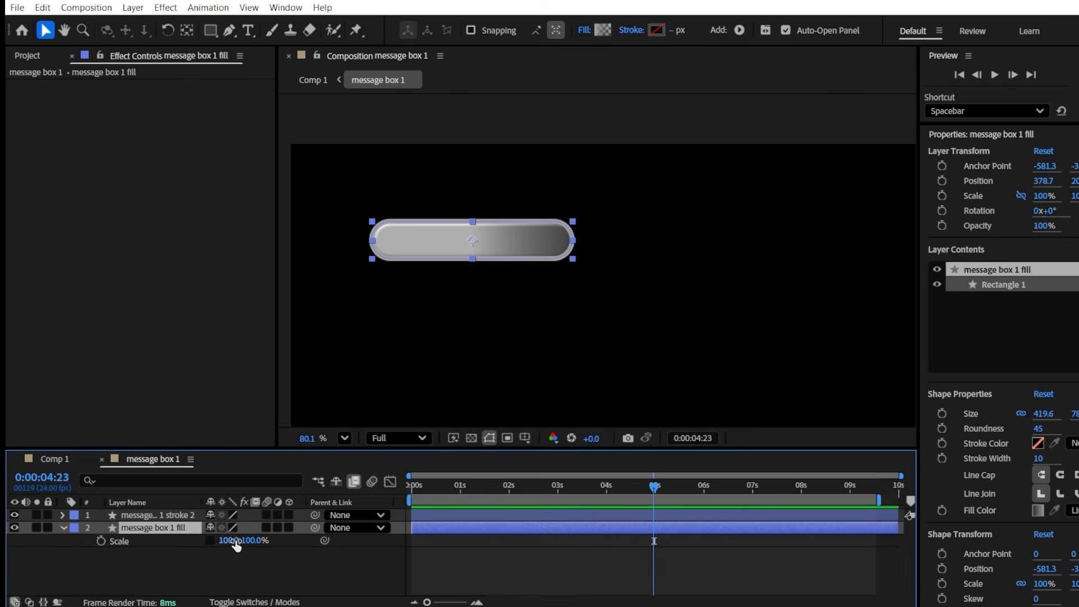
{"action": "left_click_drag", "start_coordinate": [228, 541], "coordinate": [232, 541]}
Widen the message box 1 stroke 2 layer to a scale of 111% by 100%
{"action": "left_click", "coordinate": [162, 515]}
{"action": "type", "text": "s"}
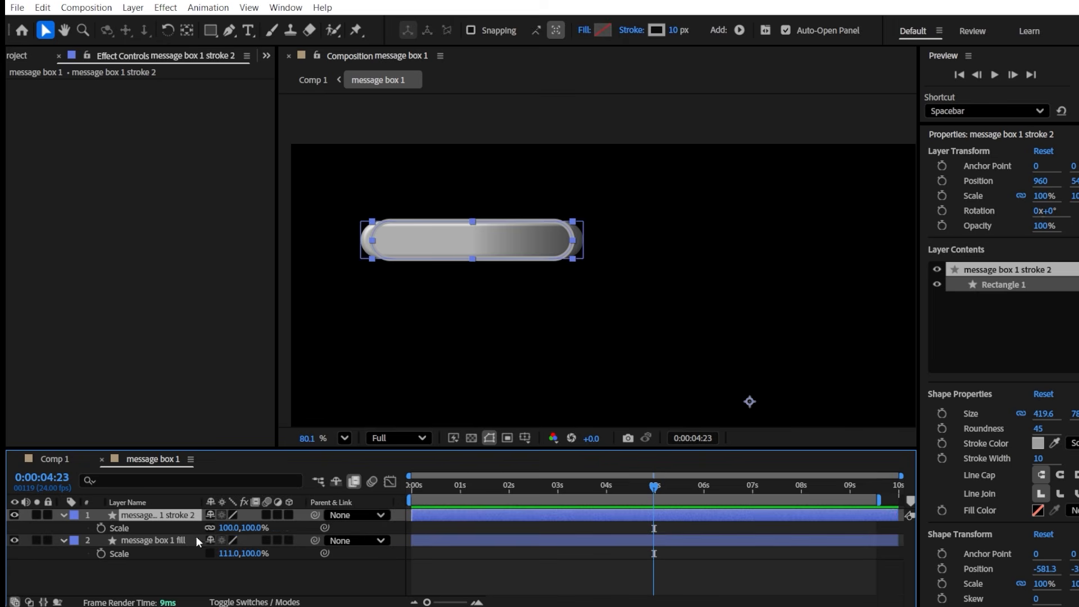
{"action": "type", "text": "111"}
{"action": "key", "text": "Return"}
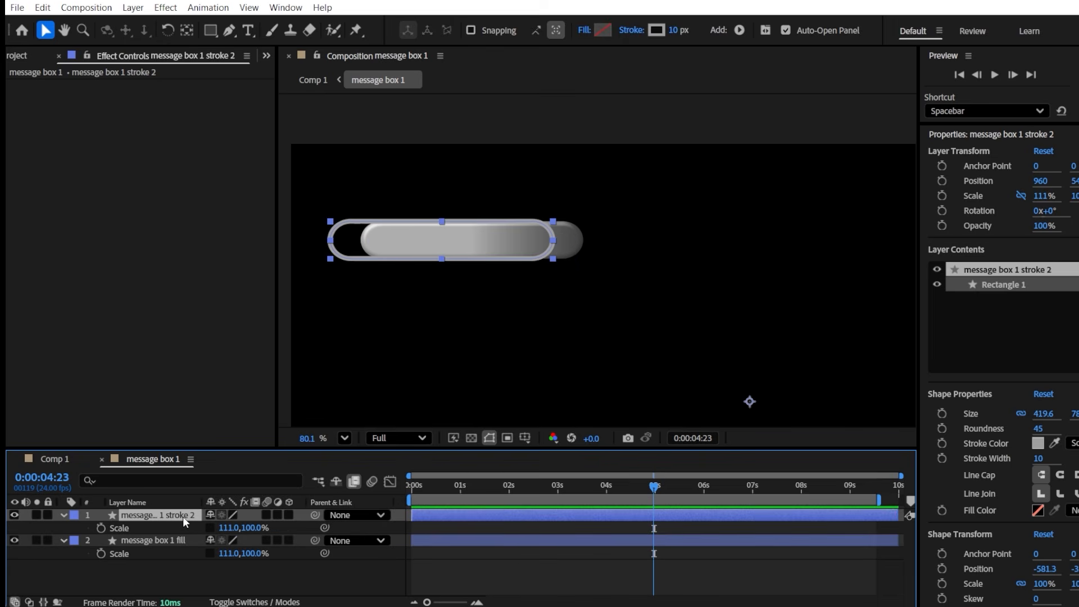
Align the stroke and fill layers to each other on their horizontal centres
{"action": "left_click", "coordinate": [153, 540], "text": "shift"}
{"action": "left_click", "coordinate": [944, 400]}
{"action": "left_click", "coordinate": [959, 447]}
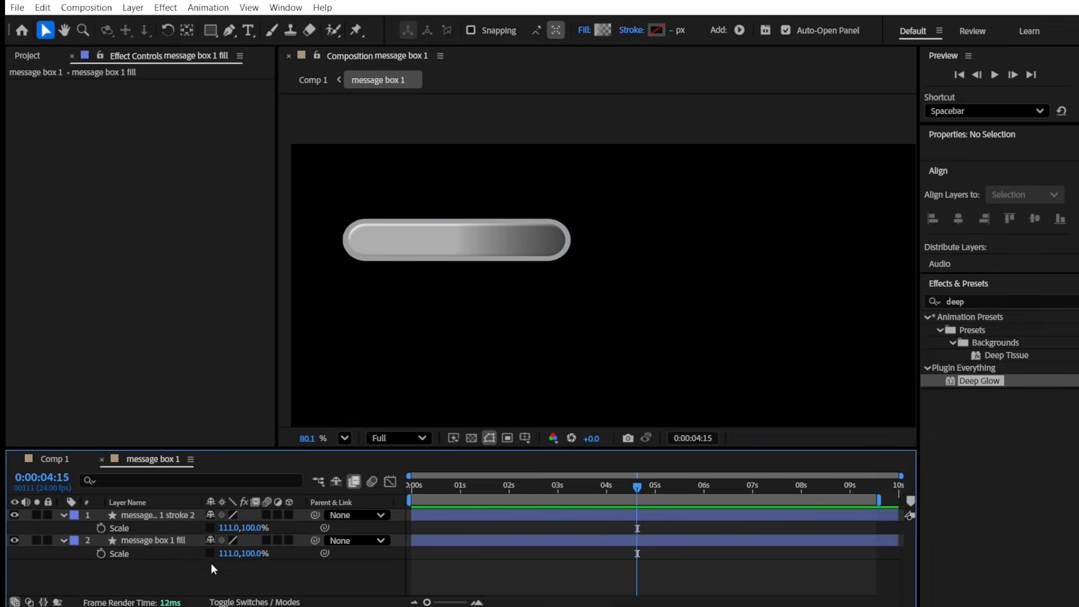
Draw a circle about 40 px wide inside the rounded start of the message box with the Ellipse tool
{"action": "left_click", "coordinate": [211, 31]}
{"action": "left_click", "coordinate": [241, 73]}
{"action": "scroll", "coordinate": [358, 244], "scroll_direction": "up", "scroll_amount": 4}
{"action": "mouse_move", "coordinate": [359, 222]}
{"action": "left_mouse_down"}
{"action": "mouse_move", "coordinate": [402, 266]}
{"action": "mouse_move", "coordinate": [384, 241]}
{"action": "left_mouse_up"}
{"action": "key", "text": "v"}
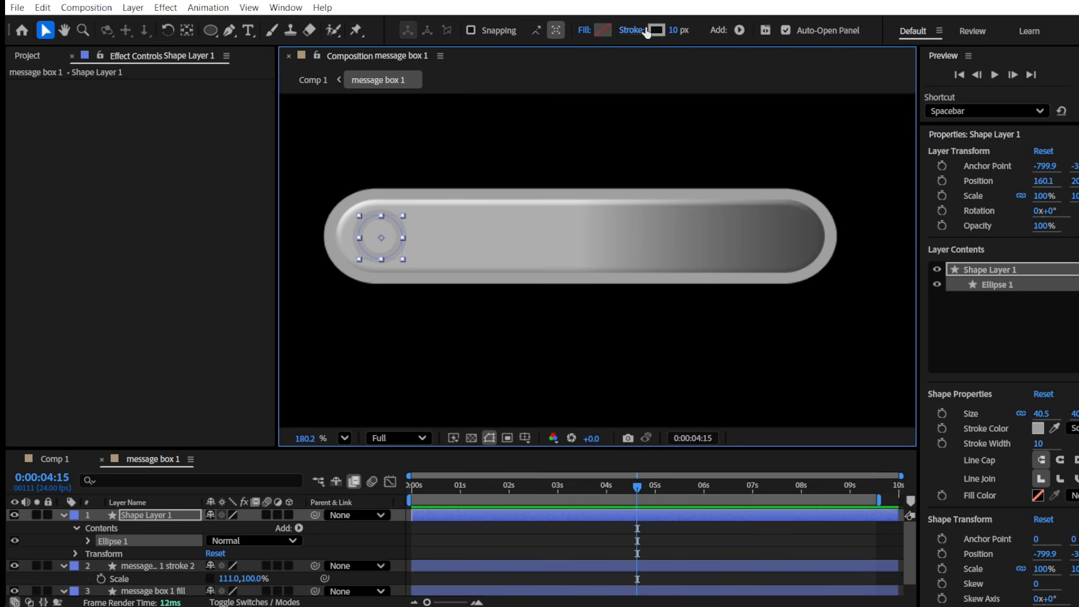
Set the circle's stroke to None and fill it with solid dark green 033300
{"action": "left_click", "coordinate": [631, 30]}
{"action": "left_click", "coordinate": [498, 262]}
{"action": "left_click", "coordinate": [593, 342]}
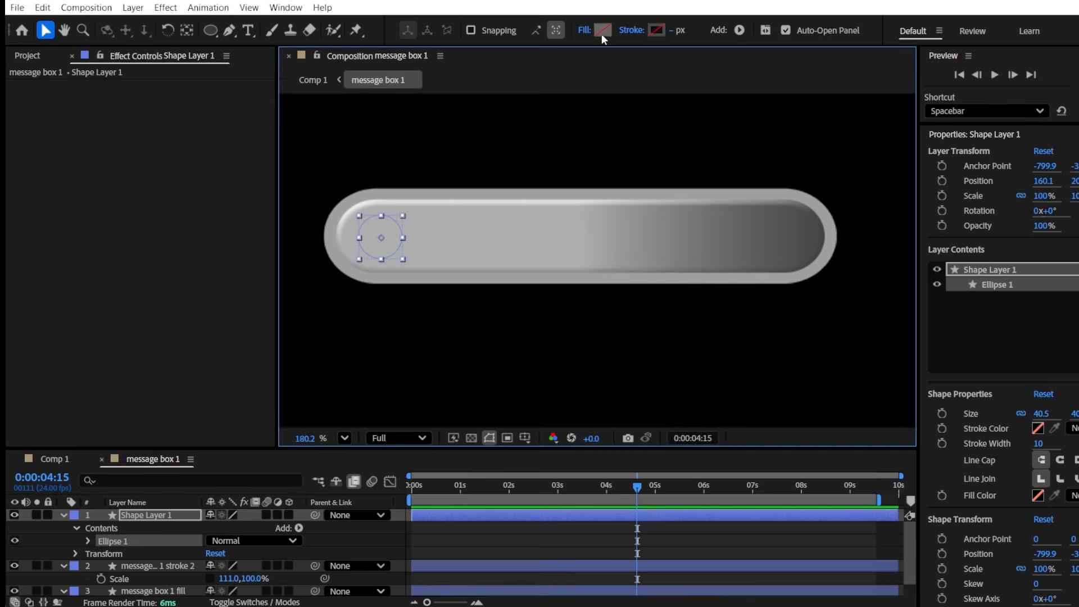
{"action": "left_click", "coordinate": [603, 30]}
{"action": "type", "text": "033800"}
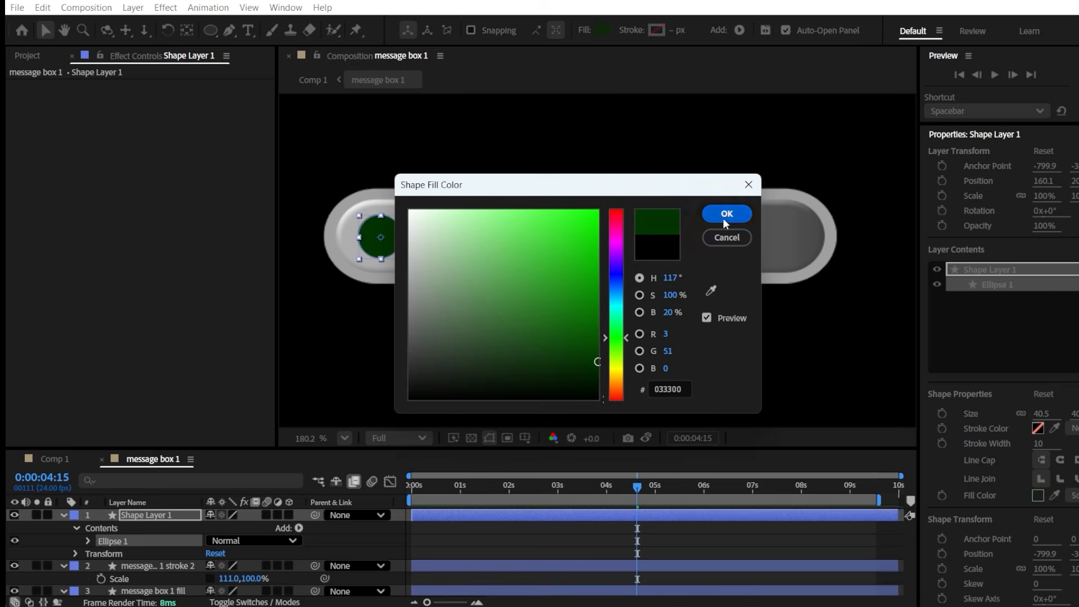
{"action": "left_click", "coordinate": [727, 213]}
{"action": "left_click", "coordinate": [63, 545]}
{"action": "left_click", "coordinate": [386, 239]}
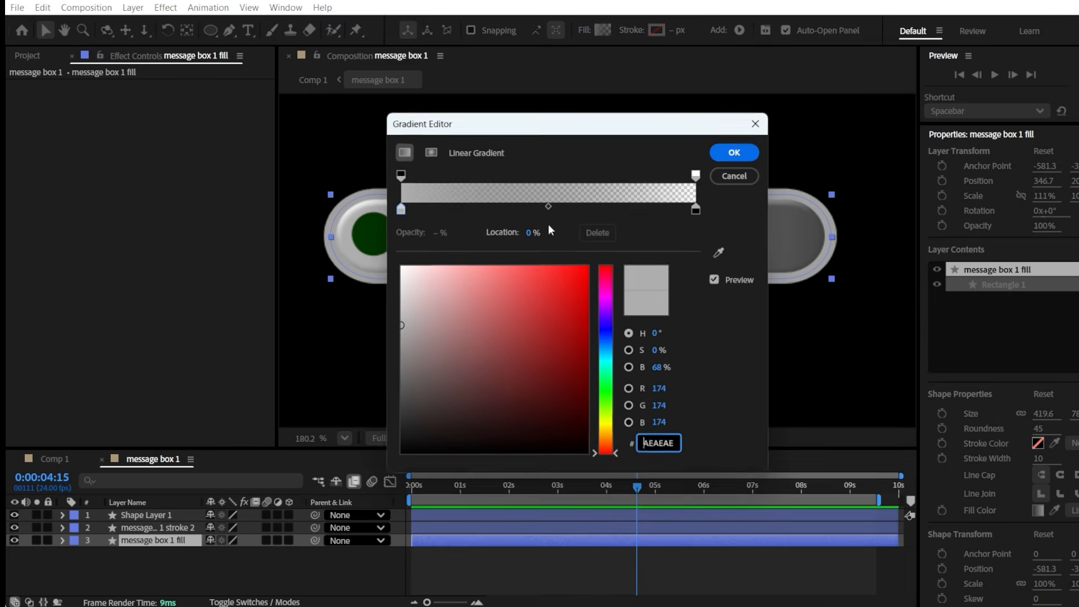
Darken the light end of the box fill's linear gradient and set the box stroke to a darker grey
{"action": "mouse_move", "coordinate": [409, 327]}
{"action": "left_mouse_down"}
{"action": "mouse_move", "coordinate": [385, 347]}
{"action": "mouse_move", "coordinate": [377, 383]}
{"action": "left_mouse_up"}
{"action": "left_click", "coordinate": [755, 151]}
{"action": "left_click", "coordinate": [153, 529]}
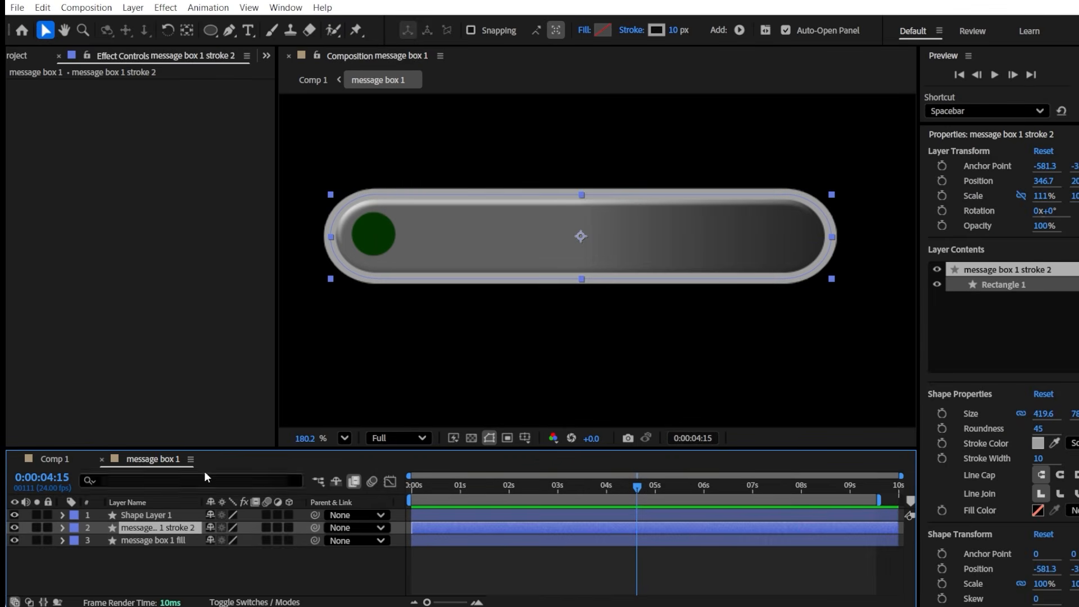
{"action": "left_click", "coordinate": [656, 30]}
{"action": "left_click_drag", "start_coordinate": [412, 286], "coordinate": [369, 350]}
{"action": "left_click", "coordinate": [721, 215]}
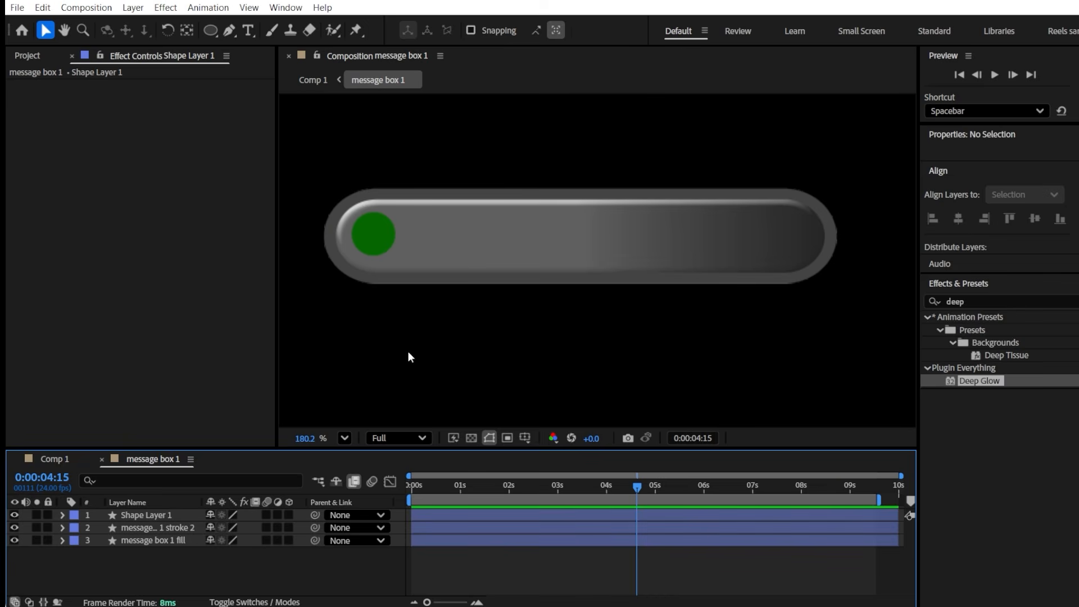
Add a text layer reading w in the Impact font over the green circle
{"action": "left_click", "coordinate": [248, 30]}
{"action": "left_click", "coordinate": [363, 221]}
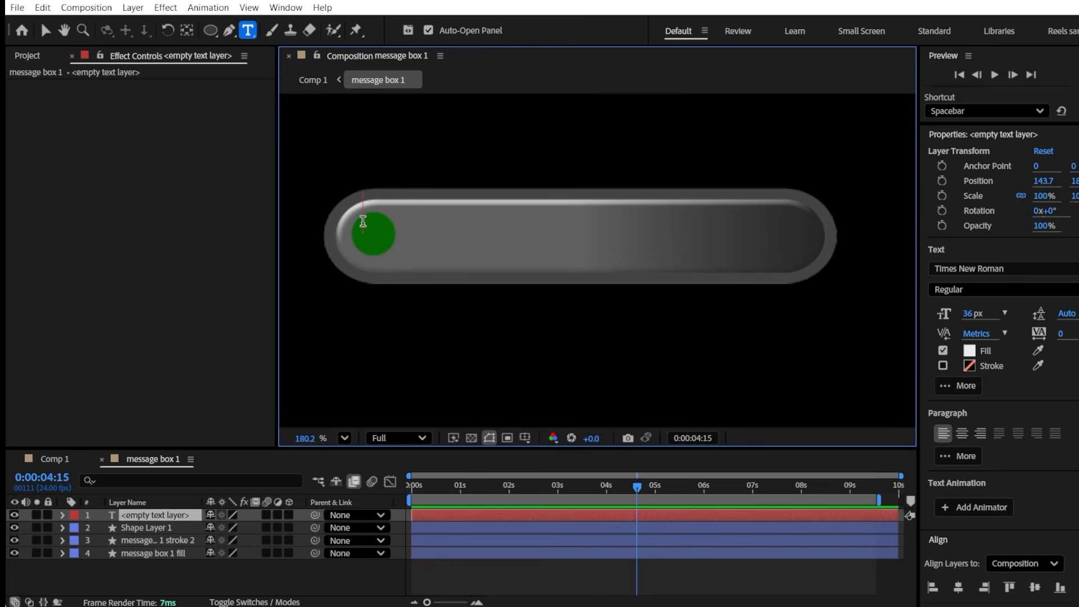
{"action": "type", "text": "w"}
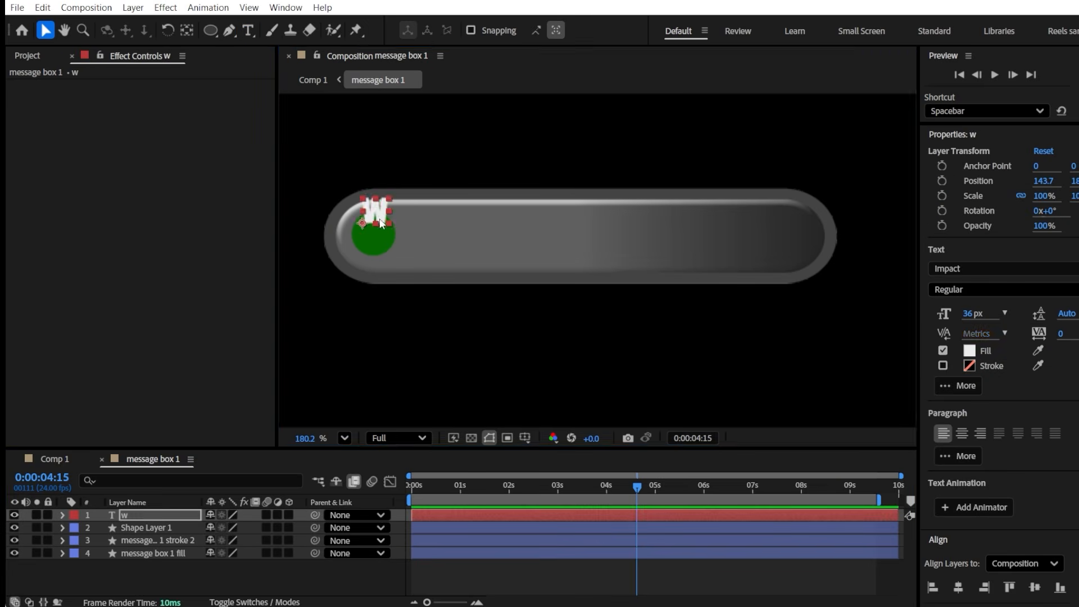
Move the w onto the green circle and align the two layers on their centres
{"action": "left_click_drag", "start_coordinate": [372, 218], "coordinate": [373, 240]}
{"action": "left_click", "coordinate": [375, 251], "text": "shift"}
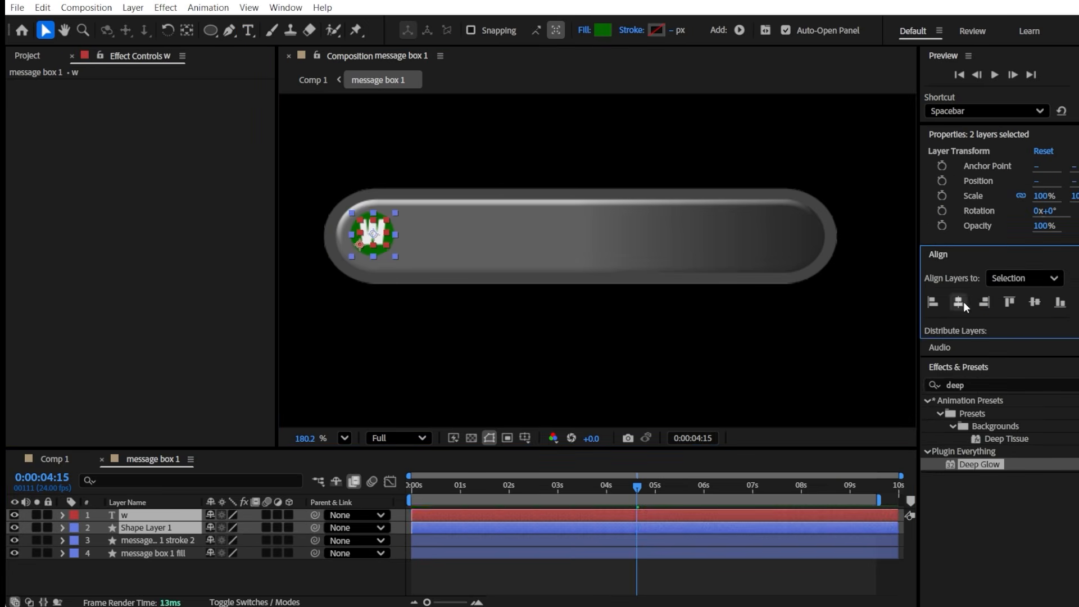
{"action": "left_click", "coordinate": [383, 582]}
Change the font of the w text to Segoe UI Light
{"action": "double_click", "coordinate": [372, 236]}
{"action": "left_click", "coordinate": [1006, 269]}
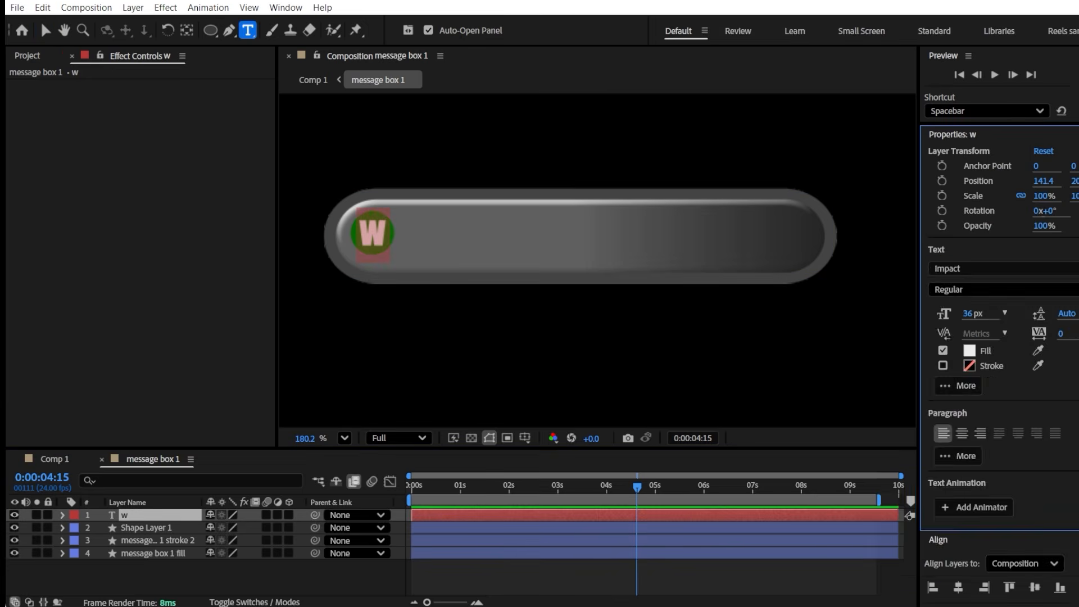
{"action": "scroll", "coordinate": [935, 394], "scroll_direction": "down", "scroll_amount": 5}
{"action": "scroll", "coordinate": [935, 435], "scroll_direction": "down", "scroll_amount": 2}
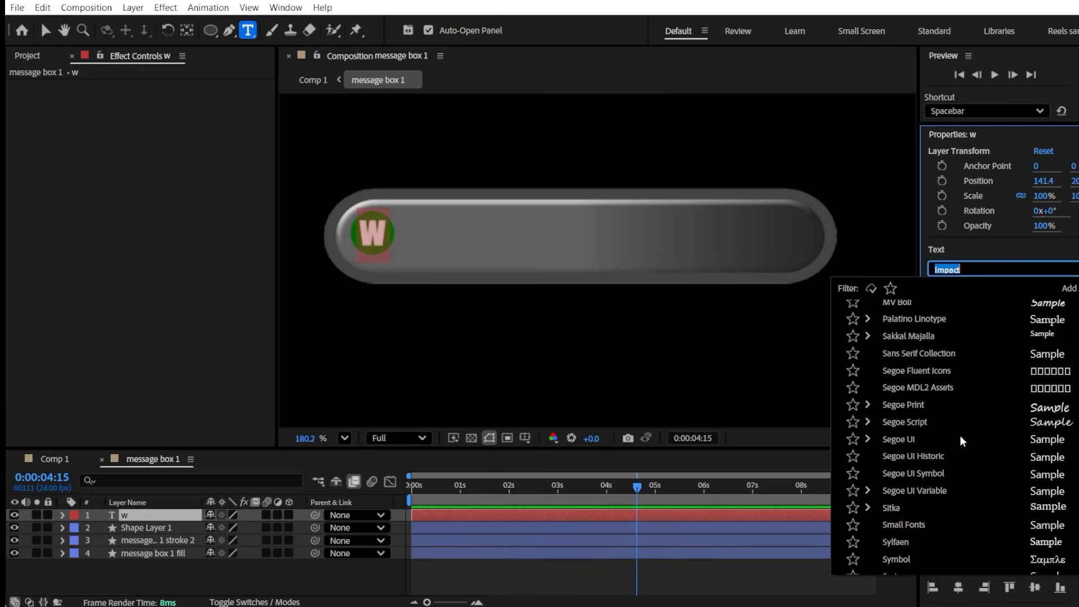
{"action": "left_click", "coordinate": [959, 438]}
{"action": "left_click", "coordinate": [590, 574]}
{"action": "left_click", "coordinate": [170, 517]}
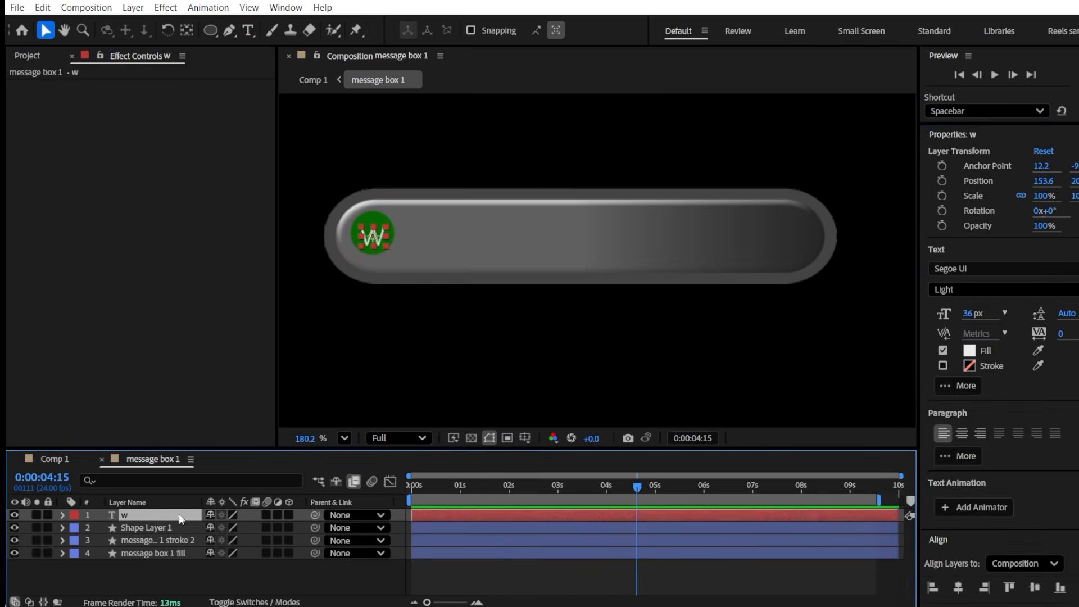
Add a text layer reading Ditch the 9 to 5 to the message box 1 composition
{"action": "scroll", "coordinate": [382, 271], "scroll_direction": "up", "scroll_amount": 1}
{"action": "left_click_drag", "start_coordinate": [359, 199], "coordinate": [428, 278]}
{"action": "key", "text": "F2"}
{"action": "scroll", "coordinate": [525, 207], "scroll_direction": "down", "scroll_amount": 4}
{"action": "left_click_drag", "start_coordinate": [653, 215], "coordinate": [580, 202]}
{"action": "scroll", "coordinate": [568, 225], "scroll_direction": "down", "scroll_amount": 2}
{"action": "left_click", "coordinate": [299, 581]}
{"action": "right_click", "coordinate": [300, 580]}
{"action": "mouse_move", "coordinate": [329, 405]}
{"action": "left_click", "coordinate": [511, 423]}
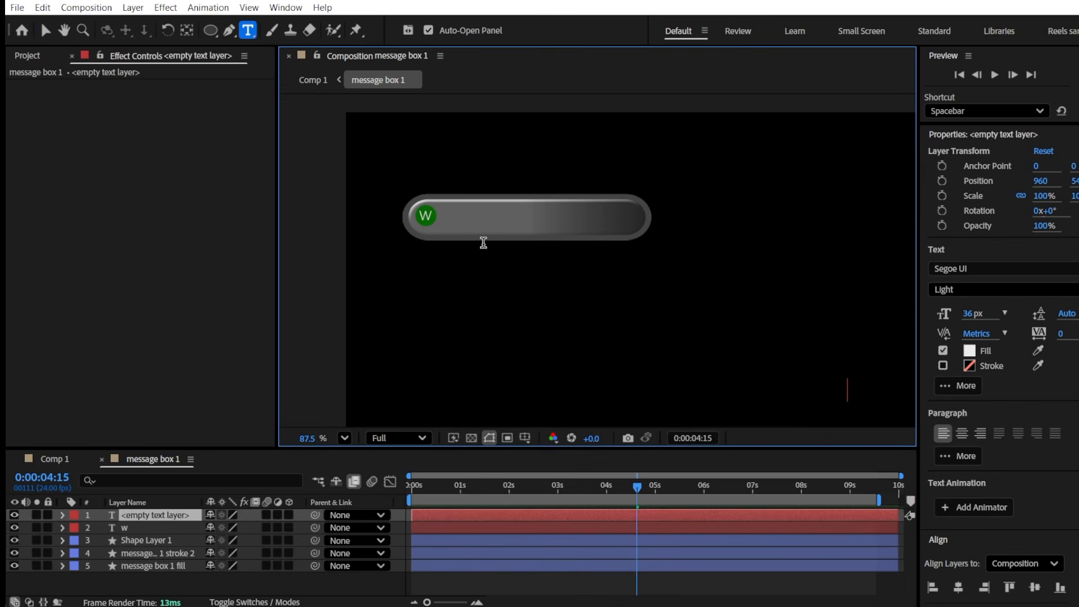
{"action": "type", "text": "Ditch the 9 to 5 v"}
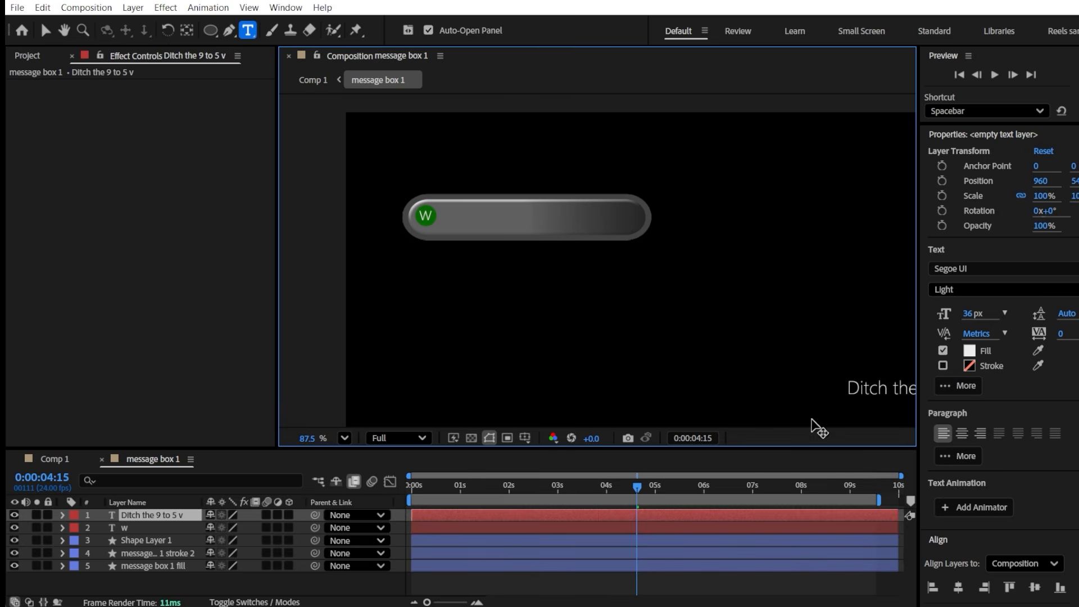
Place the Ditch the 9 to 5 text inside the box beside the green circle and set its font style to Regular
{"action": "left_click_drag", "start_coordinate": [809, 430], "coordinate": [496, 393]}
{"action": "left_click_drag", "start_coordinate": [562, 352], "coordinate": [483, 218]}
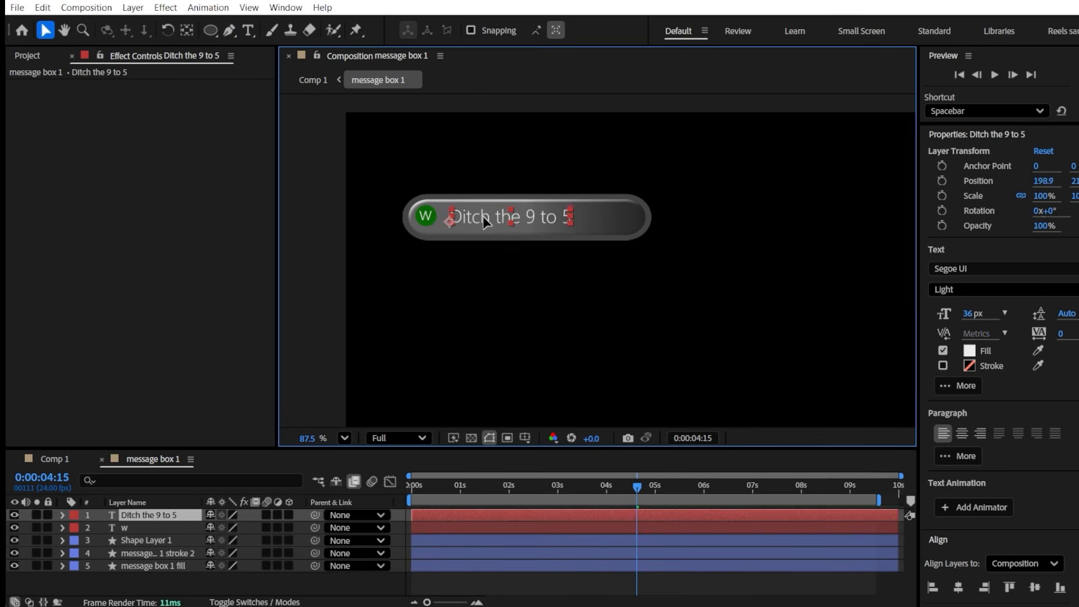
{"action": "left_click", "coordinate": [1001, 289]}
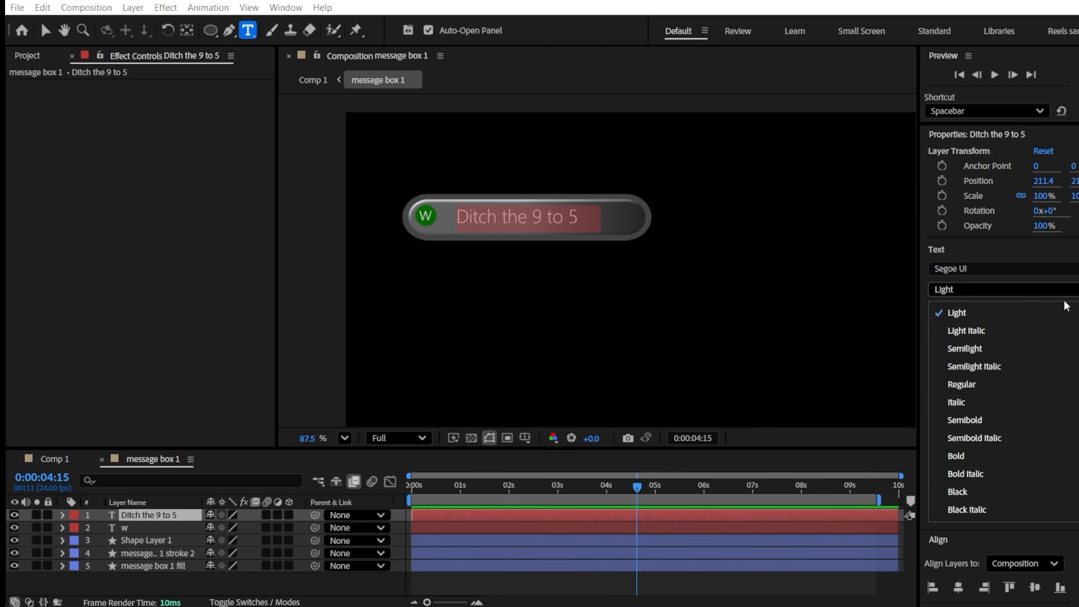
{"action": "left_click", "coordinate": [1006, 380]}
Apply Deep Glow to the Ditch the 9 to 5 text and lower its Exposure to 0.08
{"action": "scroll", "coordinate": [1049, 451], "scroll_direction": "down", "scroll_amount": 3}
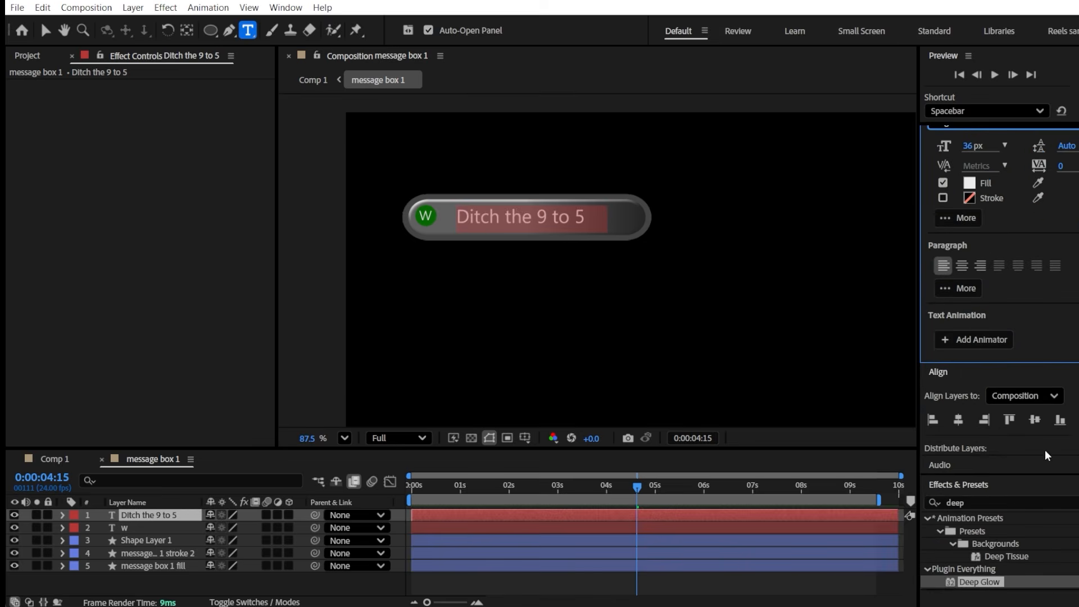
{"action": "left_click_drag", "start_coordinate": [978, 582], "coordinate": [161, 514]}
{"action": "left_click", "coordinate": [25, 150]}
{"action": "key", "text": "v"}
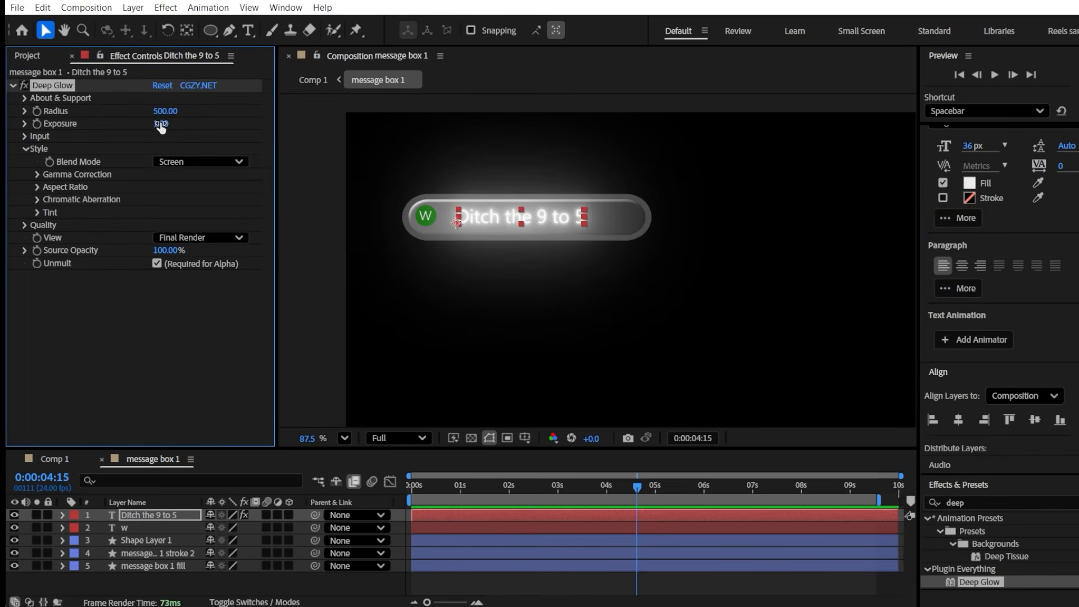
{"action": "left_click_drag", "start_coordinate": [154, 122], "coordinate": [84, 123]}
{"action": "left_click", "coordinate": [175, 588]}
{"action": "scroll", "coordinate": [555, 212], "scroll_direction": "down", "scroll_amount": 2}
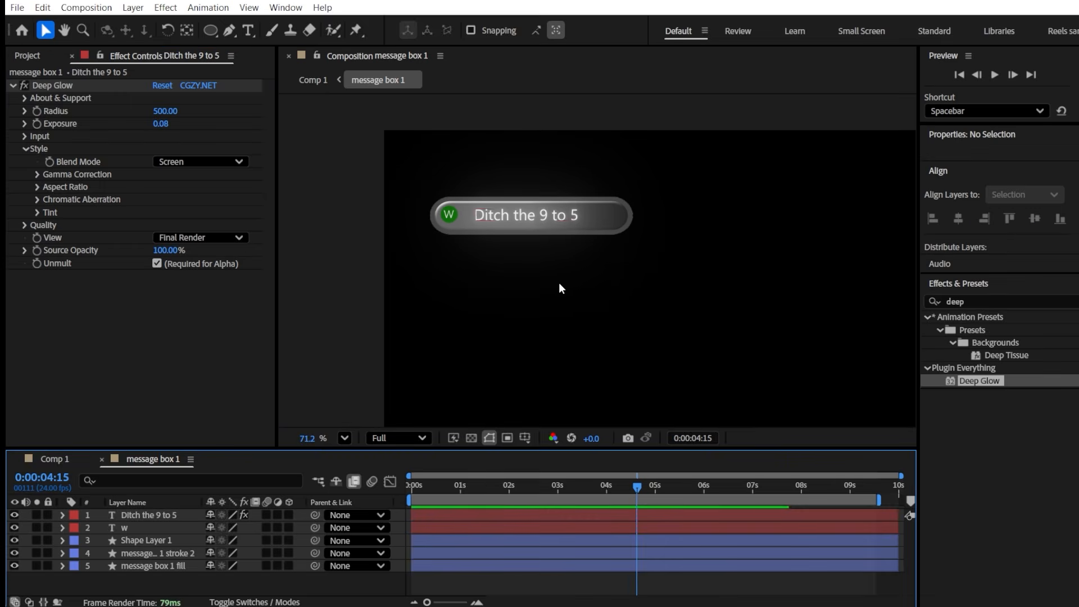
In Comp 1, expand the path layer down to Path 1 and copy its oval Path property
{"action": "left_click", "coordinate": [43, 458]}
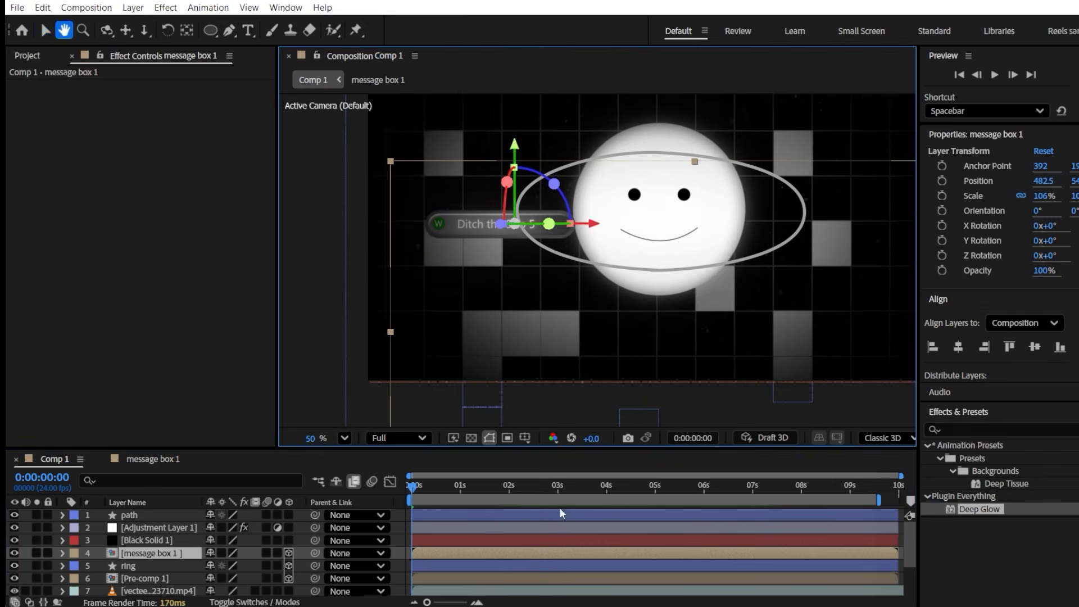
{"action": "left_click_drag", "start_coordinate": [414, 487], "coordinate": [442, 486]}
{"action": "left_click", "coordinate": [129, 515]}
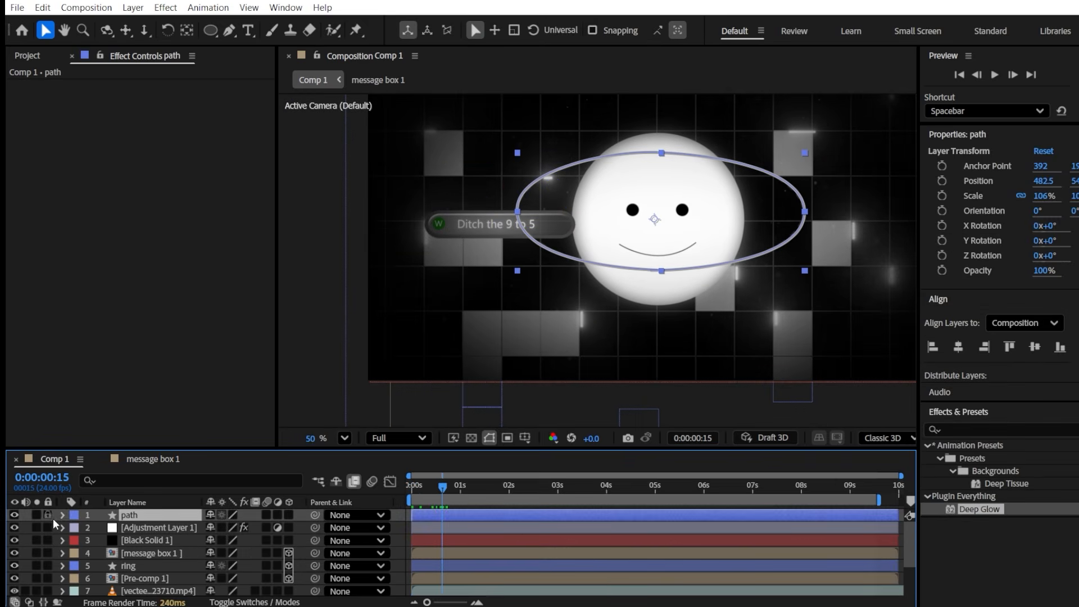
{"action": "left_click", "coordinate": [62, 514]}
{"action": "left_click", "coordinate": [76, 527]}
{"action": "left_click", "coordinate": [90, 538]}
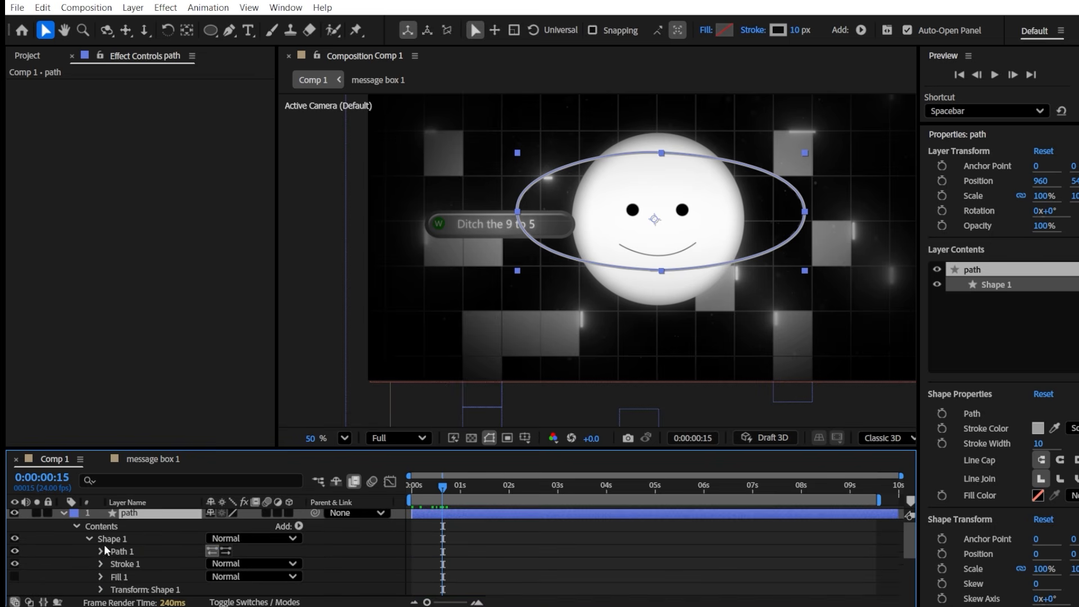
{"action": "left_click", "coordinate": [102, 551]}
{"action": "left_click", "coordinate": [150, 566]}
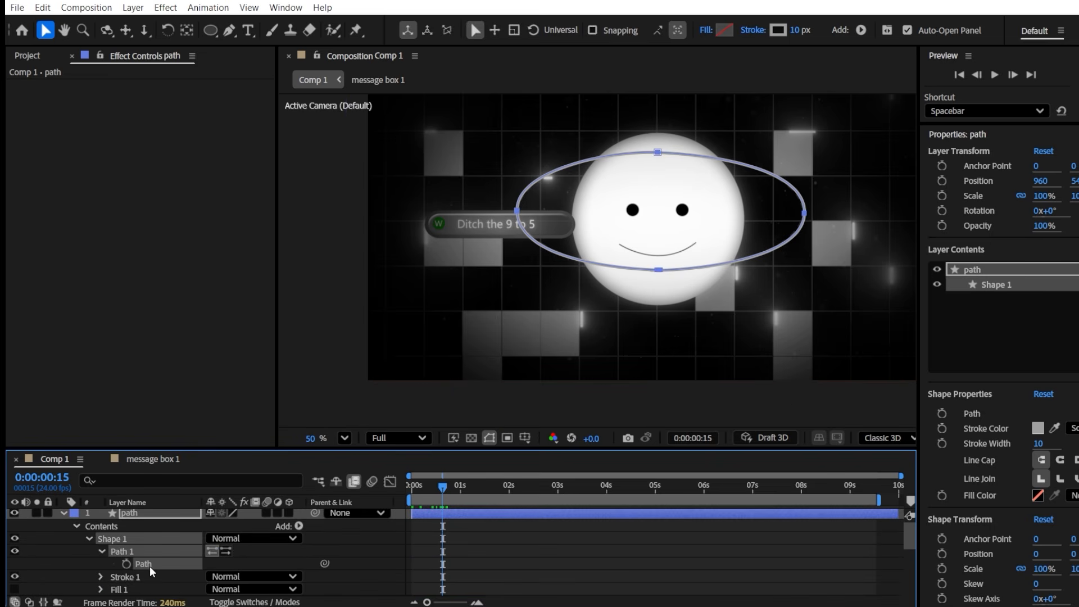
Paste the copied oval path into message box 1's Position starting at 0:00:01:00
{"action": "left_click", "coordinate": [62, 513]}
{"action": "scroll", "coordinate": [147, 547], "scroll_direction": "down", "scroll_amount": 2}
{"action": "scroll", "coordinate": [147, 549], "scroll_direction": "up", "scroll_amount": 2}
{"action": "left_click", "coordinate": [152, 551]}
{"action": "left_click", "coordinate": [455, 486]}
{"action": "left_click", "coordinate": [461, 486]}
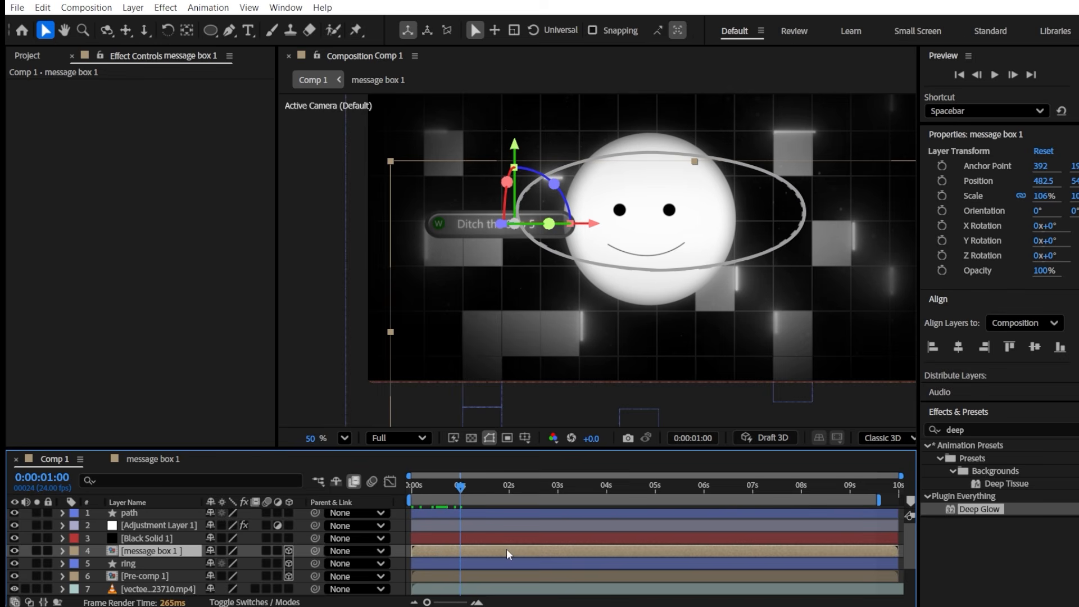
{"action": "key", "text": "p"}
{"action": "left_click", "coordinate": [177, 564]}
{"action": "key", "text": "ctrl+v"}
Review message box 1's motion along the oval and delete its Position keyframes at 0:00:01:00 and 0:00:03:00
{"action": "left_click", "coordinate": [466, 487]}
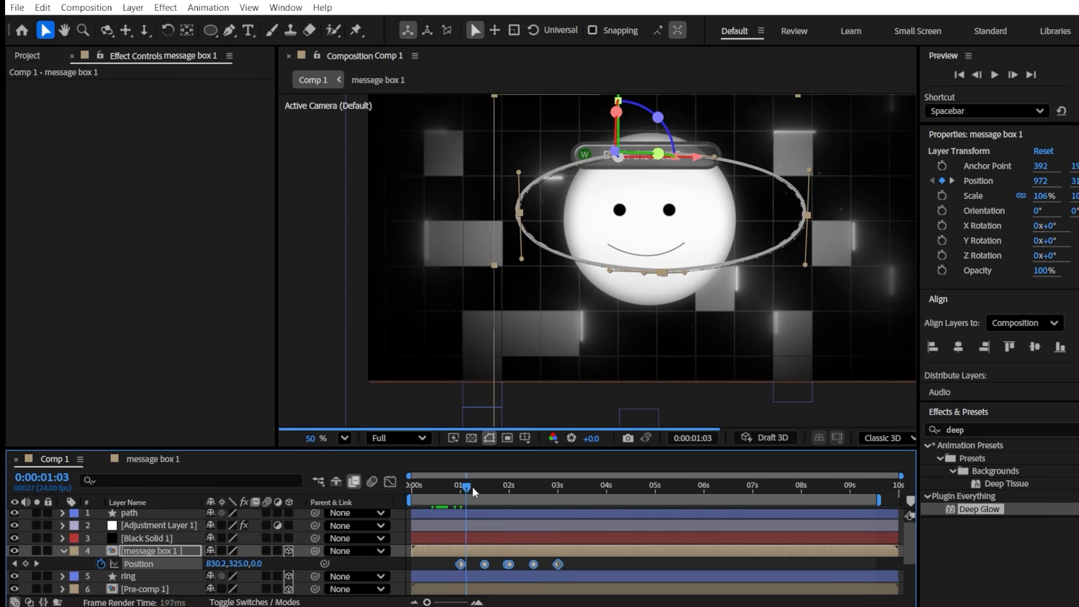
{"action": "left_click", "coordinate": [476, 487]}
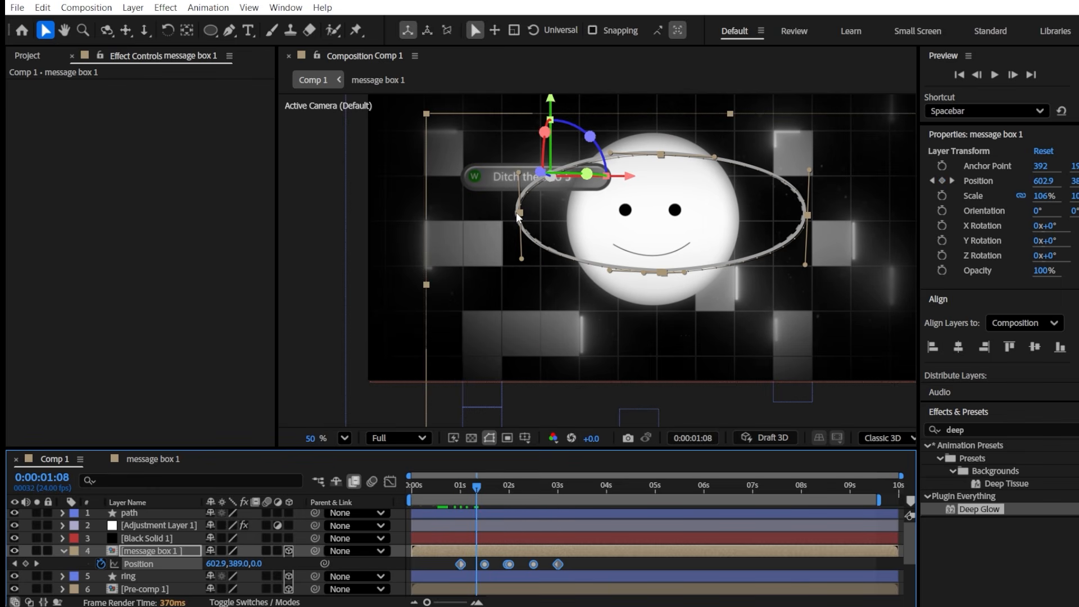
{"action": "left_click", "coordinate": [37, 563]}
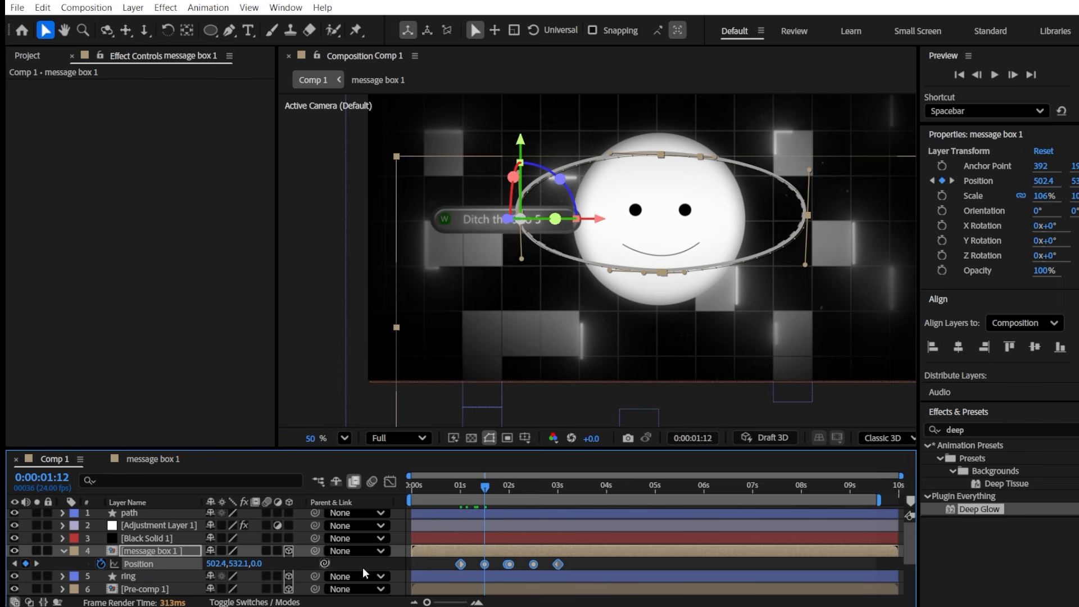
{"action": "left_click_drag", "start_coordinate": [485, 487], "coordinate": [517, 486]}
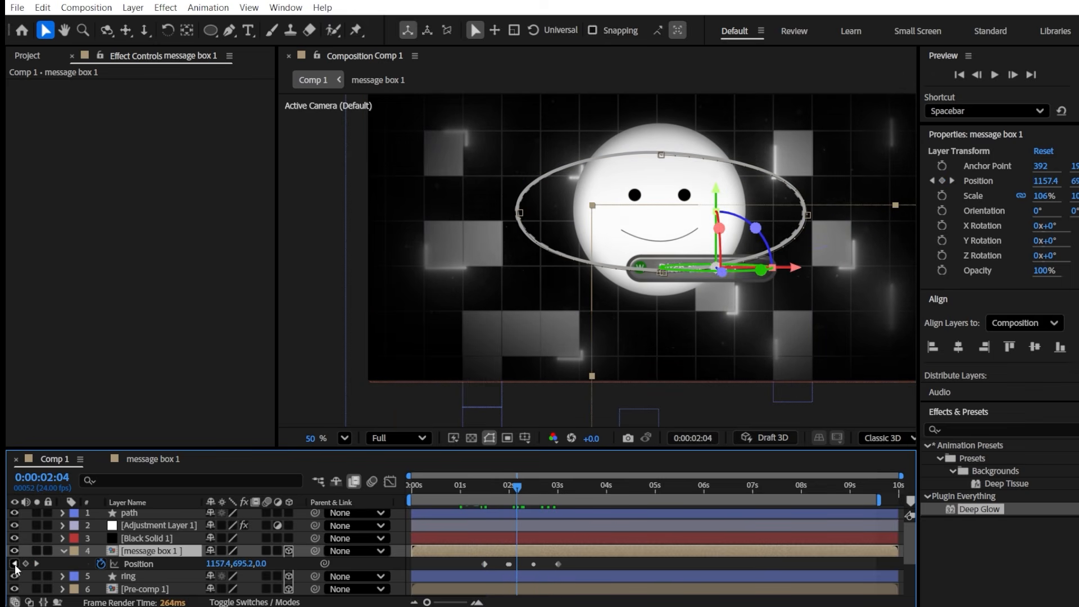
{"action": "left_click", "coordinate": [37, 563]}
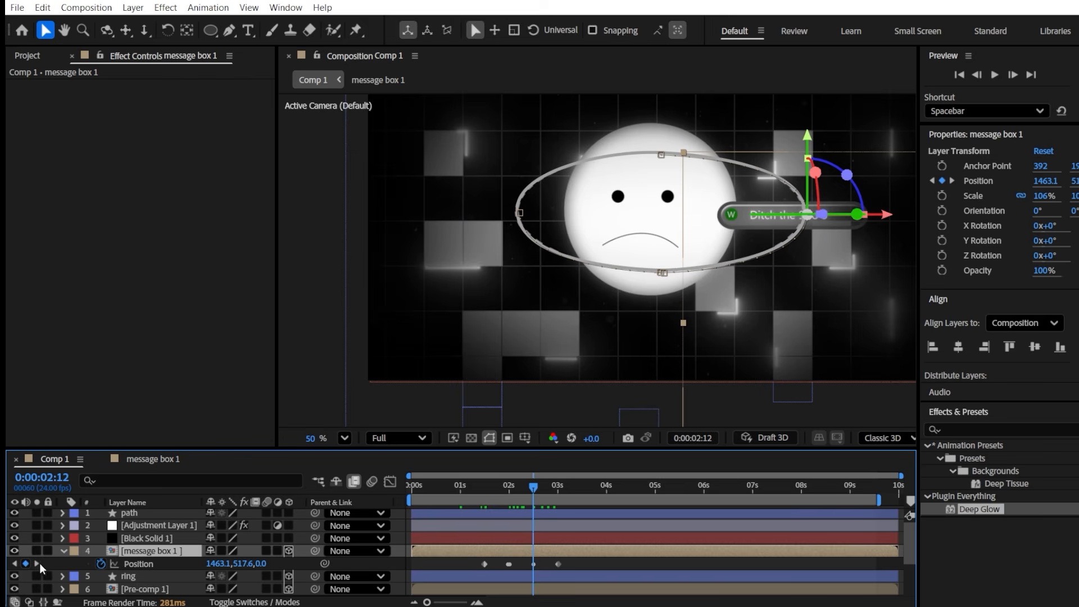
{"action": "left_click", "coordinate": [558, 564]}
{"action": "key", "text": "Delete"}
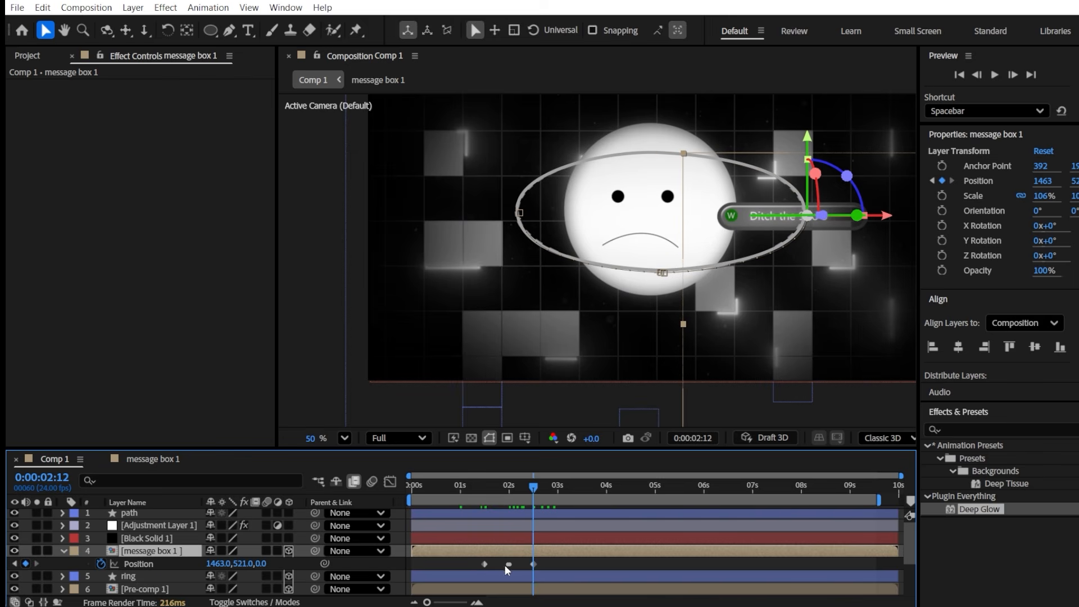
Hide the path layer and set message box 1's Z position to -578.4 at the 0:00:02:00 keyframe
{"action": "left_click_drag", "start_coordinate": [530, 488], "coordinate": [513, 487]}
{"action": "left_click_drag", "start_coordinate": [900, 476], "coordinate": [563, 475]}
{"action": "left_click_drag", "start_coordinate": [562, 487], "coordinate": [457, 486]}
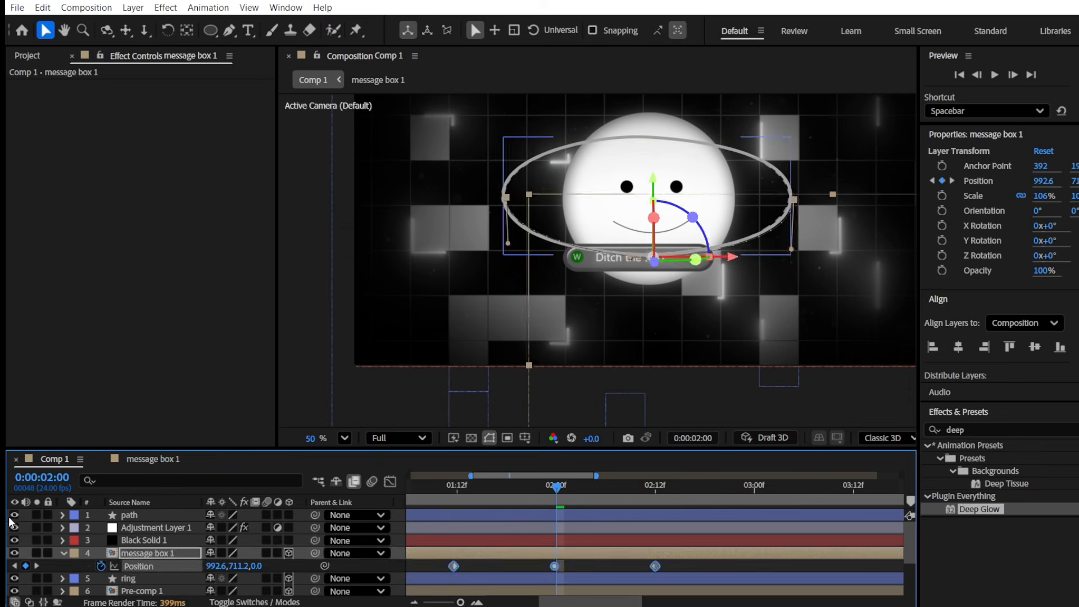
{"action": "left_click", "coordinate": [19, 515]}
{"action": "left_click_drag", "start_coordinate": [256, 567], "coordinate": [193, 565]}
{"action": "scroll", "coordinate": [621, 290], "scroll_direction": "up", "scroll_amount": 3}
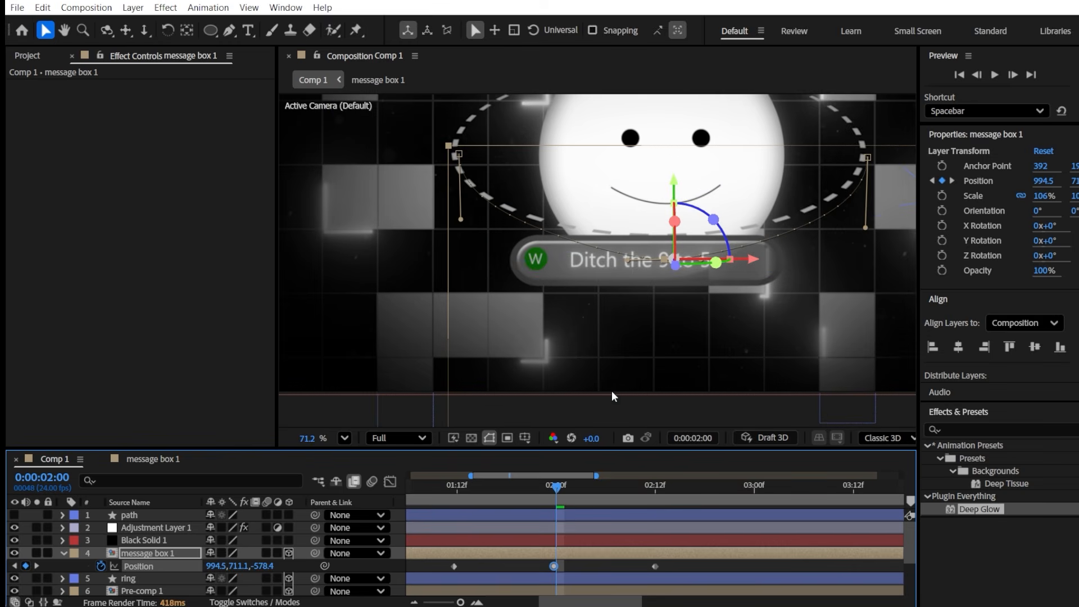
Set message box 1's Z position to -578.4 at the 0:00:01:12 and 0:00:02:12 keyframes too
{"action": "left_click", "coordinate": [264, 566]}
{"action": "left_click", "coordinate": [14, 566]}
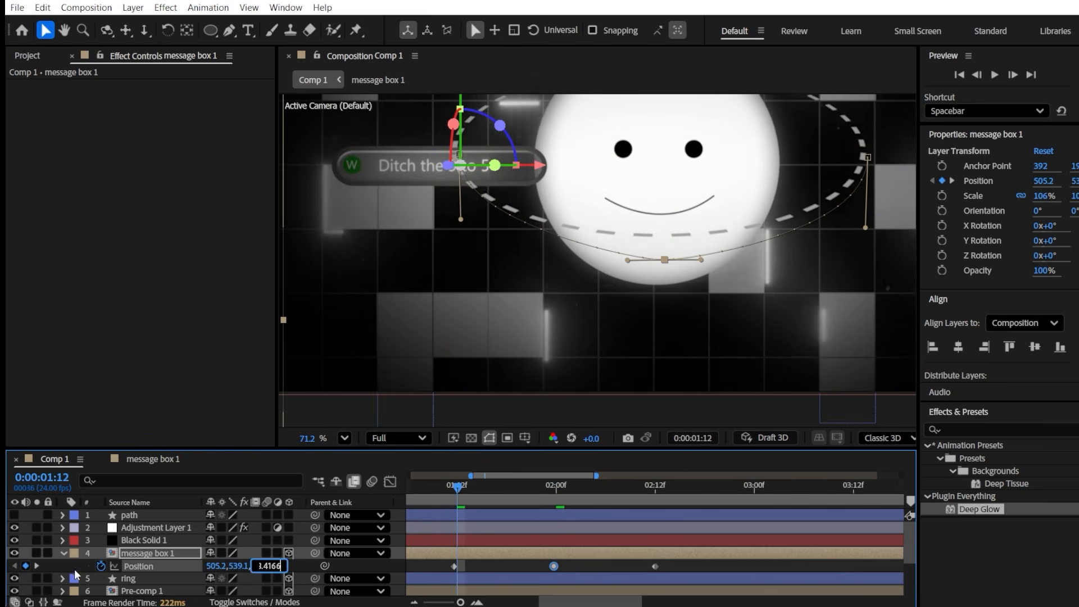
{"action": "key", "text": "Return"}
{"action": "left_click", "coordinate": [35, 565]}
{"action": "left_click", "coordinate": [35, 565]}
{"action": "left_click", "coordinate": [261, 566]}
{"action": "type", "text": "-578.4"}
{"action": "left_click", "coordinate": [305, 566]}
Scale message box 1 down to 88% and preview the animation from the start
{"action": "scroll", "coordinate": [594, 294], "scroll_direction": "down", "scroll_amount": 4}
{"action": "scroll", "coordinate": [759, 168], "scroll_direction": "up", "scroll_amount": 4}
{"action": "scroll", "coordinate": [759, 168], "scroll_direction": "down", "scroll_amount": 5}
{"action": "left_click_drag", "start_coordinate": [652, 495], "coordinate": [457, 493]}
{"action": "left_click", "coordinate": [152, 554]}
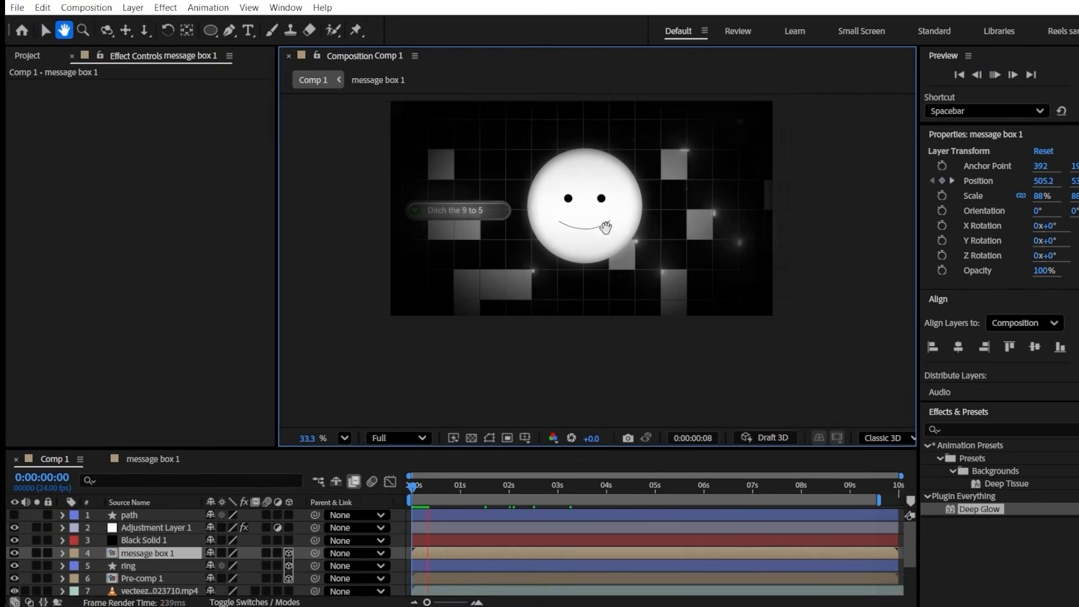
{"action": "left_click_drag", "start_coordinate": [606, 227], "coordinate": [606, 276]}
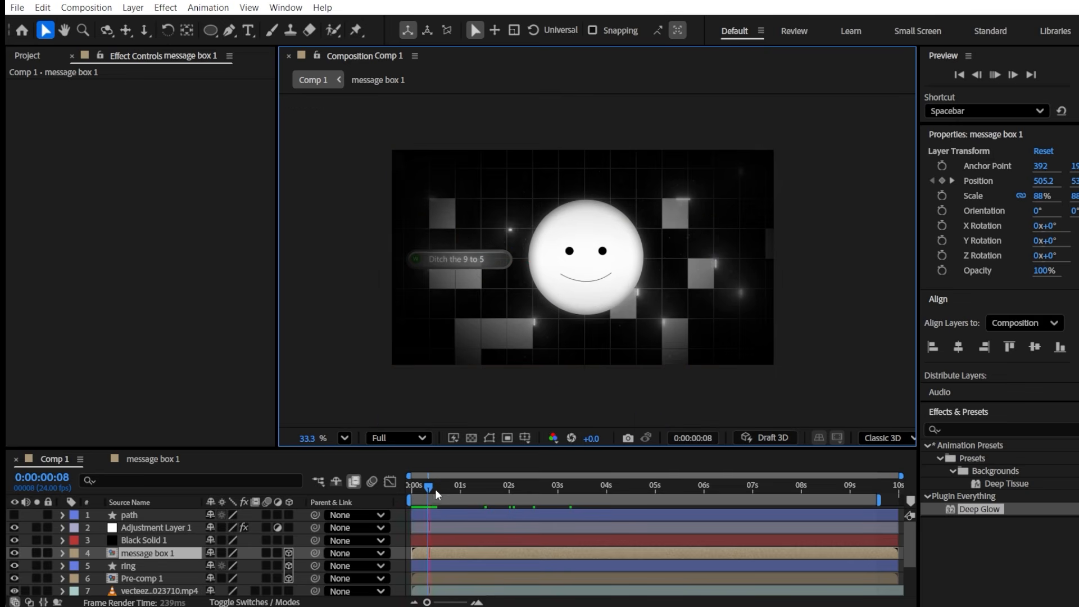
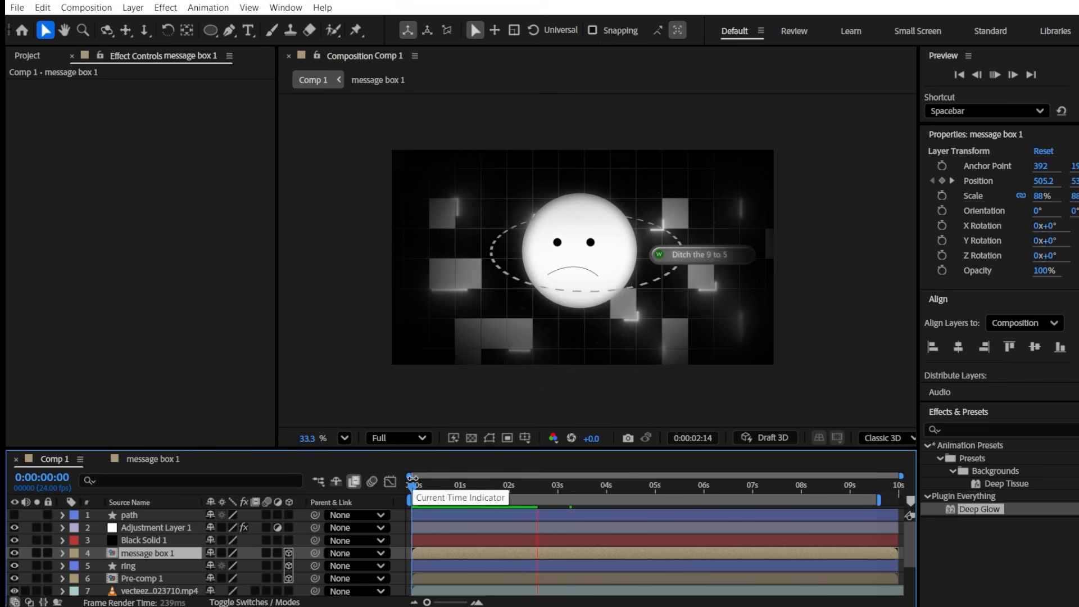
{"action": "key", "text": "space"}
Set message box 1's X position to 571.9 at the 0:00:01:12 keyframe, bringing it closer to the dashed ring
{"action": "key", "text": "u"}
{"action": "left_click", "coordinate": [554, 568]}
{"action": "left_click_drag", "start_coordinate": [543, 487], "coordinate": [510, 484]}
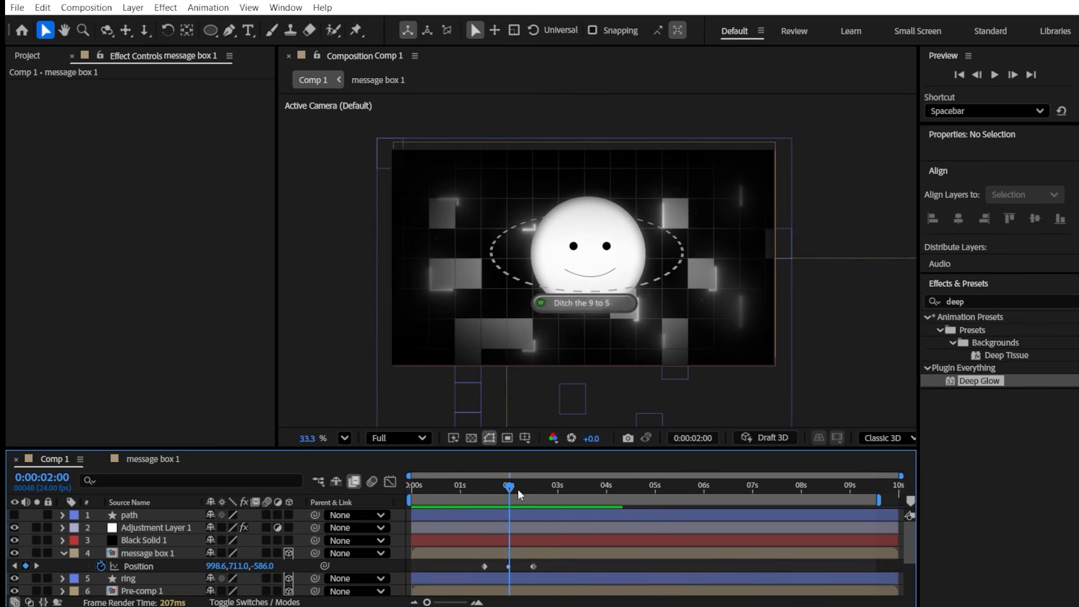
{"action": "left_click", "coordinate": [138, 566]}
{"action": "scroll", "coordinate": [543, 273], "scroll_direction": "up", "scroll_amount": 3}
{"action": "key", "text": "space"}
{"action": "left_click_drag", "start_coordinate": [543, 273], "coordinate": [518, 260]}
{"action": "key", "text": "j"}
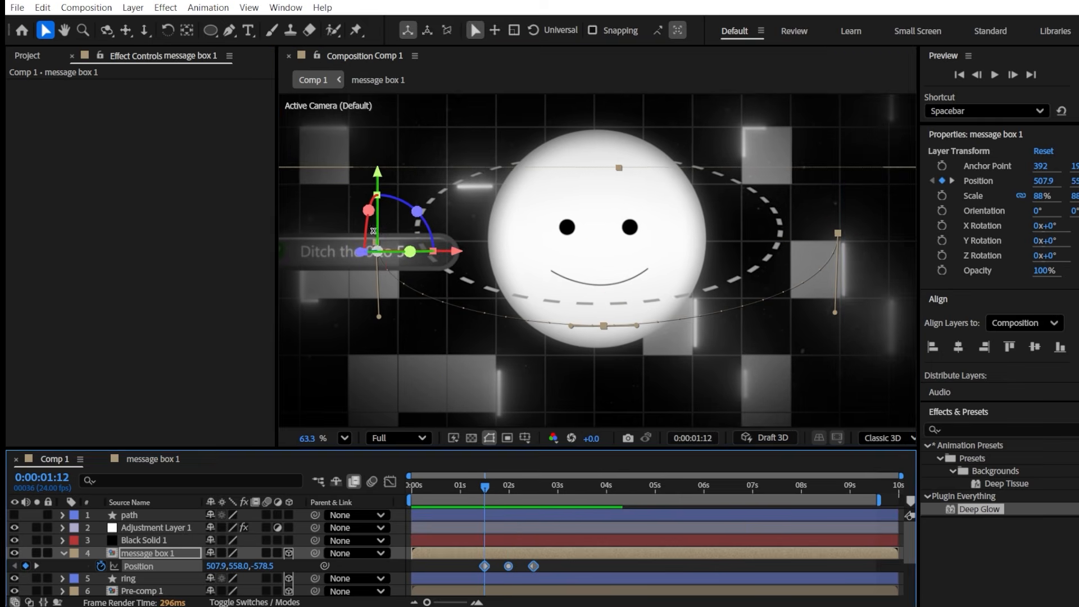
{"action": "left_click", "coordinate": [563, 572]}
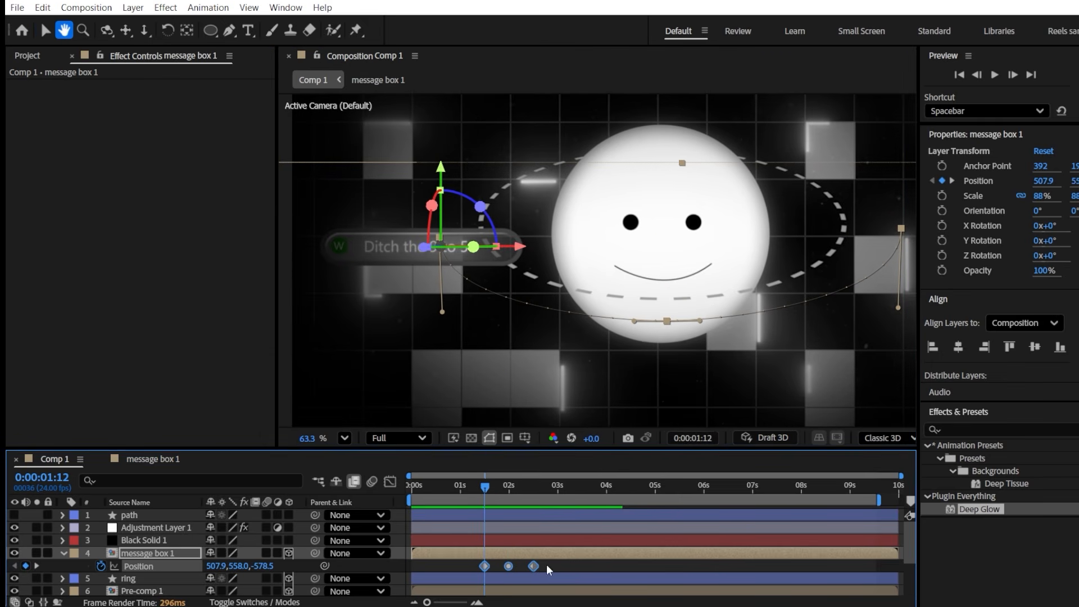
{"action": "key", "text": "v"}
{"action": "left_click", "coordinate": [544, 564]}
{"action": "left_click", "coordinate": [484, 566]}
{"action": "left_click_drag", "start_coordinate": [215, 566], "coordinate": [277, 566]}
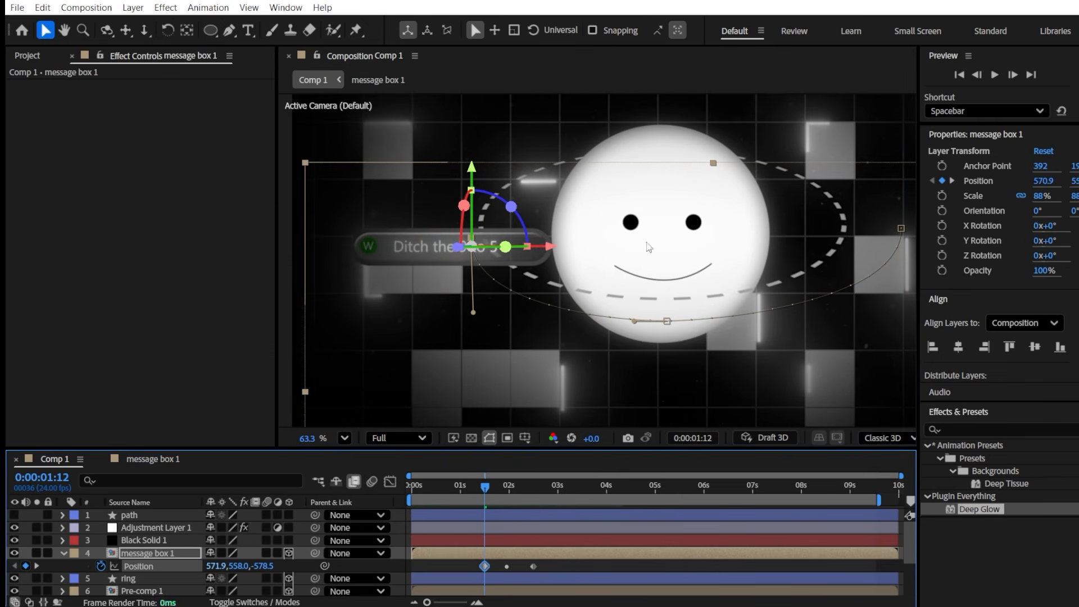
Move message box 1's final position inward to the dashed ring's right edge and stretch its three Position keyframes from 0:00:01:12 to about 0:00:09:09
{"action": "left_click", "coordinate": [37, 566]}
{"action": "left_click", "coordinate": [37, 566]}
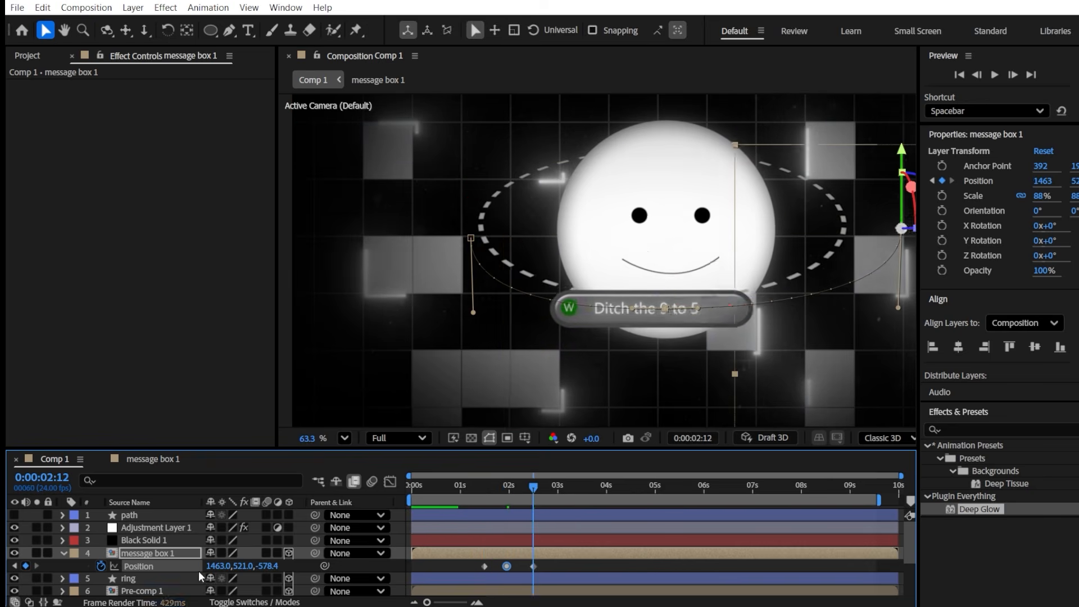
{"action": "left_click_drag", "start_coordinate": [219, 565], "coordinate": [118, 550]}
{"action": "left_click_drag", "start_coordinate": [538, 568], "coordinate": [456, 565]}
{"action": "left_click_drag", "start_coordinate": [534, 566], "coordinate": [868, 566]}
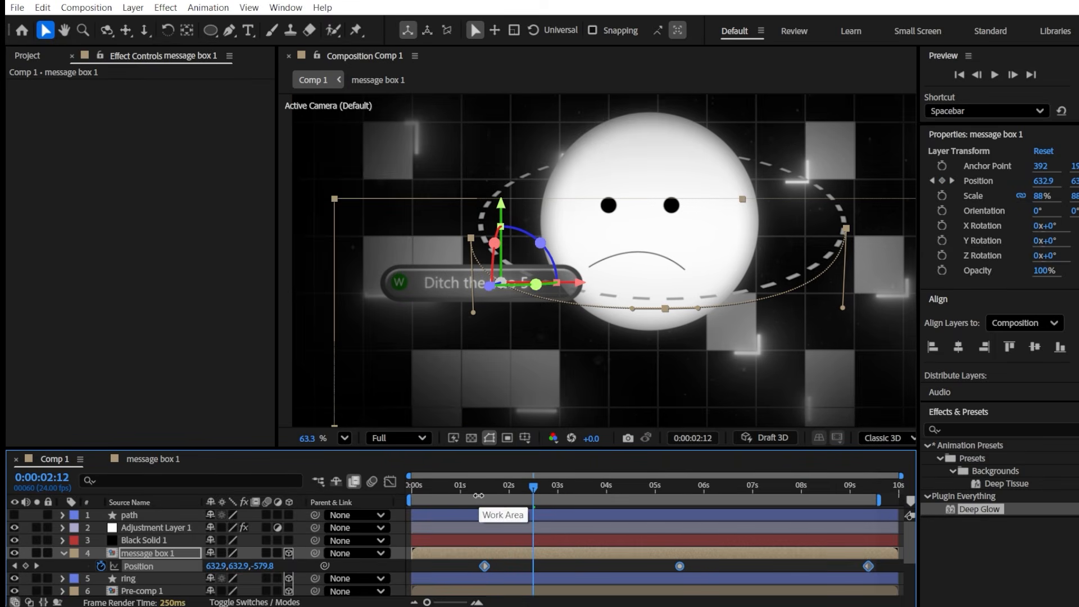
Animate message box 1's Scale opening vertically, from Y 0% at 0:00:00:18 to the full 88% at 0:00:01:09
{"action": "left_click_drag", "start_coordinate": [447, 487], "coordinate": [447, 487]}
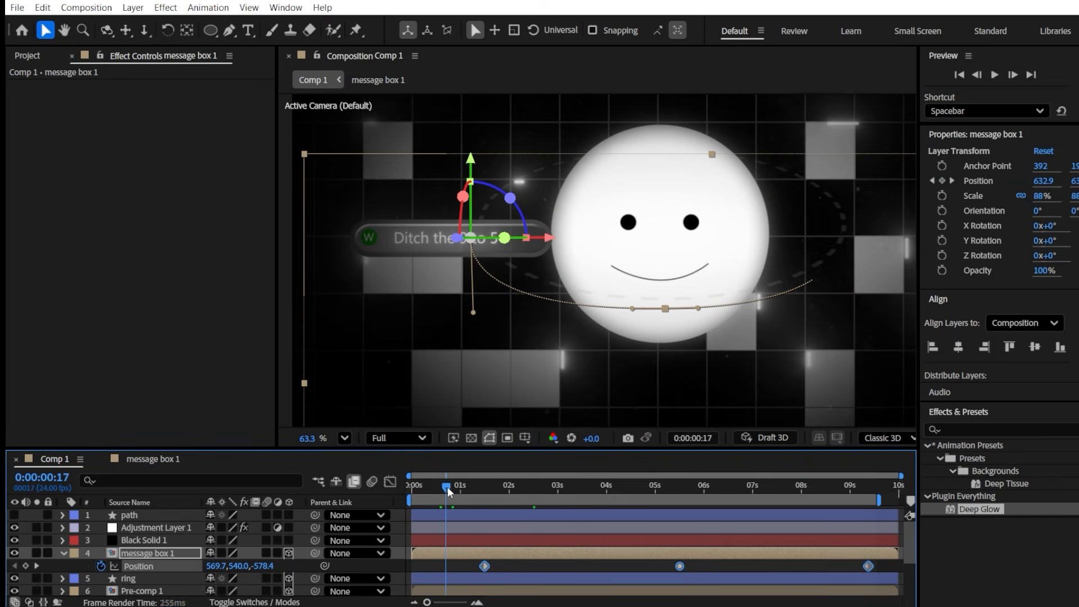
{"action": "key", "text": "shift+s"}
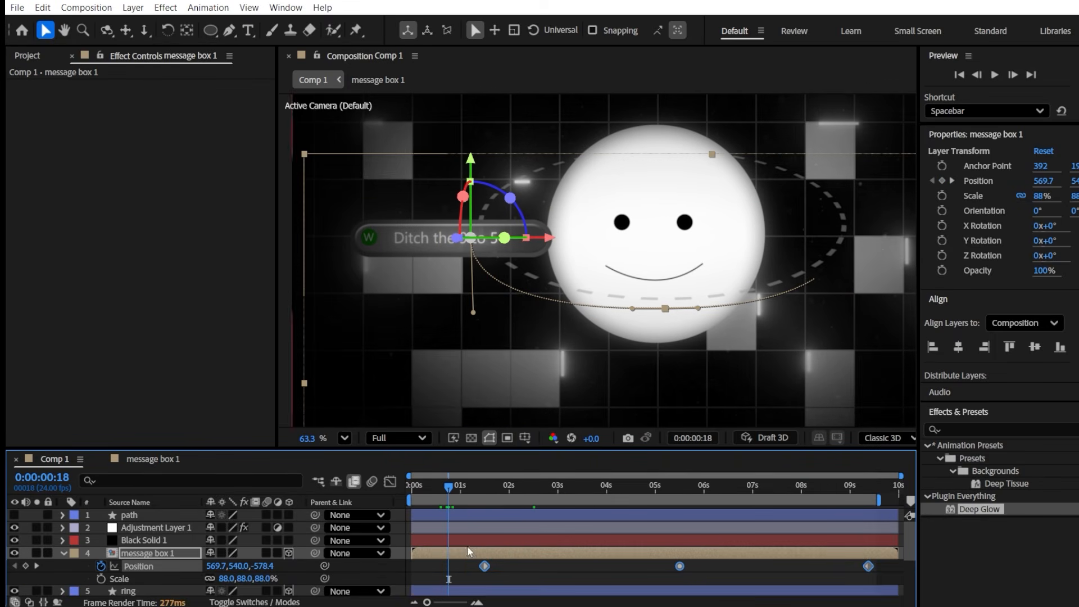
{"action": "left_click", "coordinate": [101, 579]}
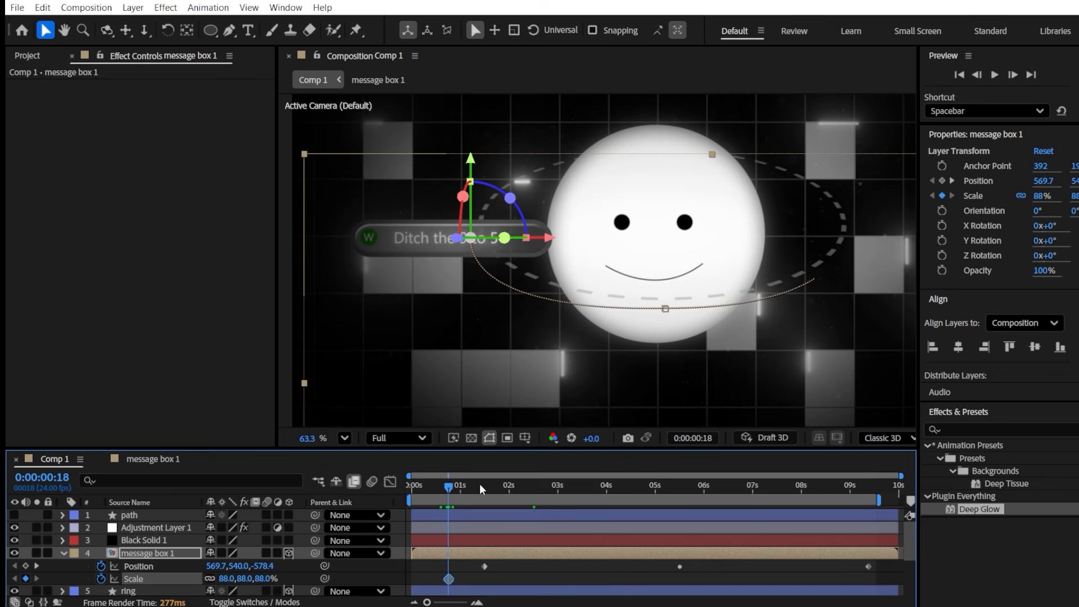
{"action": "left_click_drag", "start_coordinate": [471, 484], "coordinate": [480, 485]}
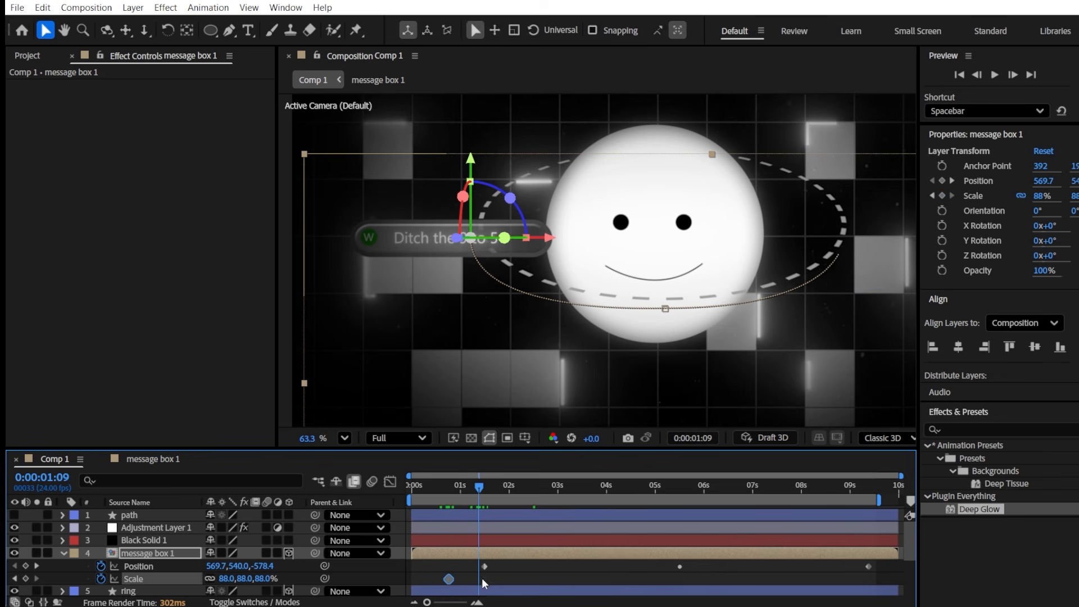
{"action": "left_click", "coordinate": [25, 578]}
{"action": "left_click", "coordinate": [15, 579]}
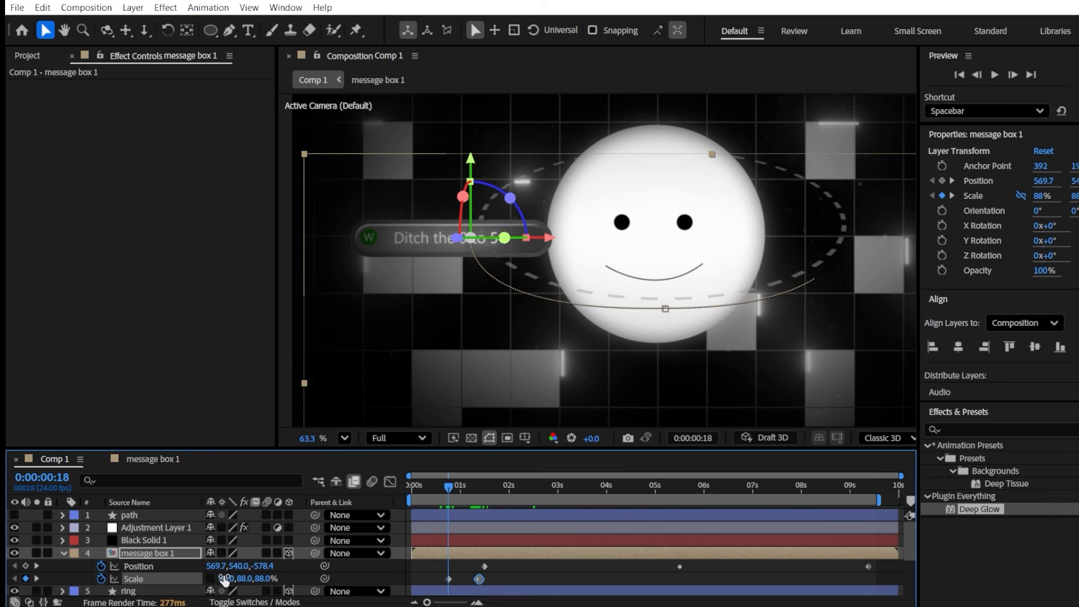
{"action": "type", "text": "0"}
{"action": "key", "text": "Return"}
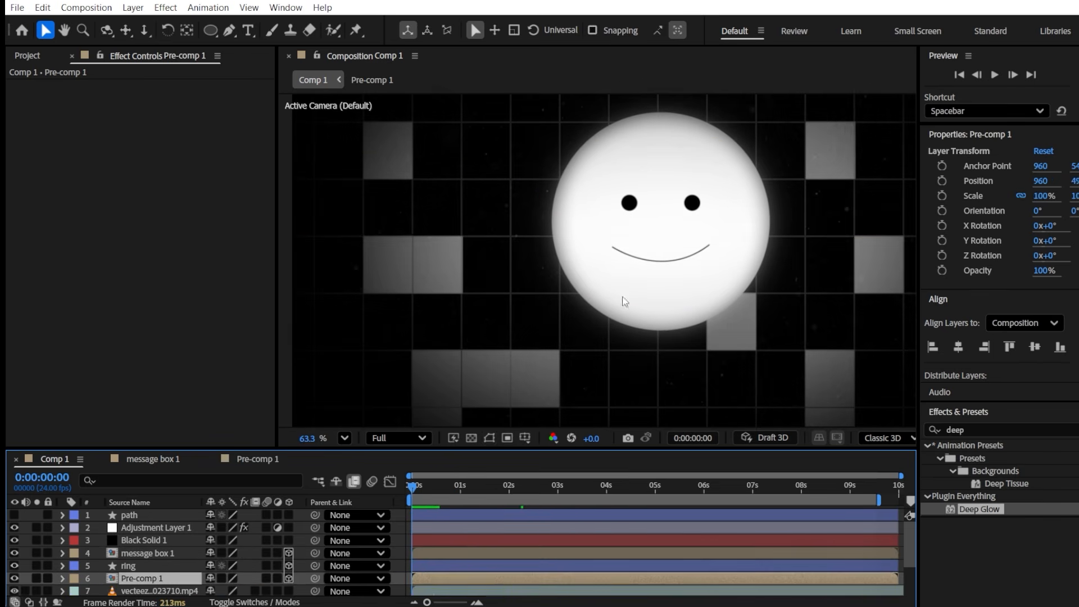
Preview the animation, extend the work area's end to about 8 seconds and go to 0:00:07:19
{"action": "key", "text": "comma"}
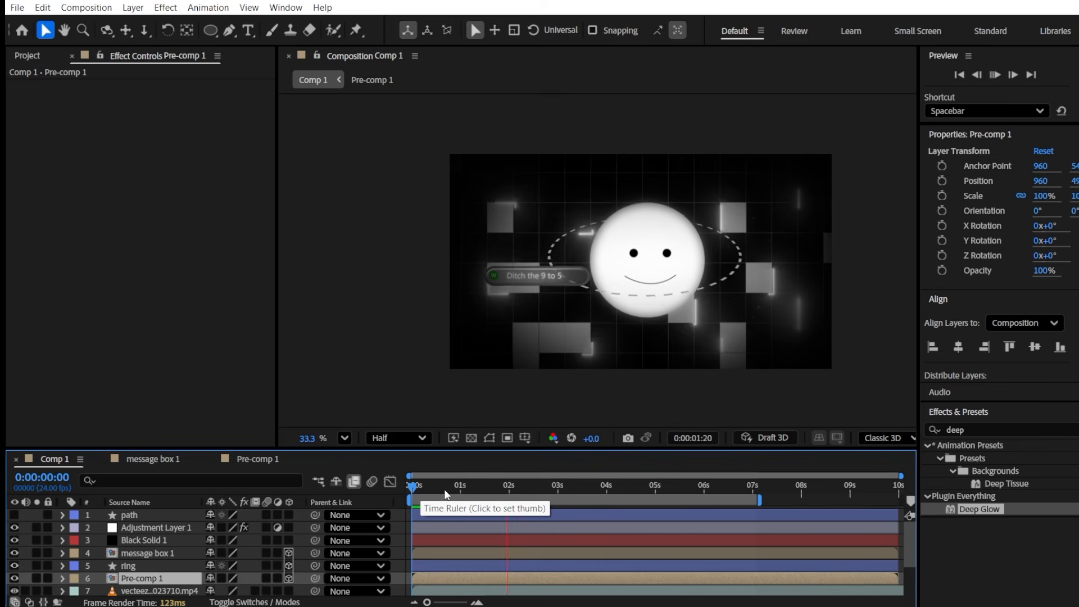
{"action": "left_click_drag", "start_coordinate": [550, 489], "coordinate": [802, 499]}
{"action": "left_click_drag", "start_coordinate": [786, 488], "coordinate": [791, 489]}
Copy message box 1's two Scale keyframes to 0:00:07:19 and time-reverse the copies so the box closes
{"action": "left_click", "coordinate": [160, 553]}
{"action": "key", "text": "s"}
{"action": "left_click_drag", "start_coordinate": [494, 571], "coordinate": [427, 565]}
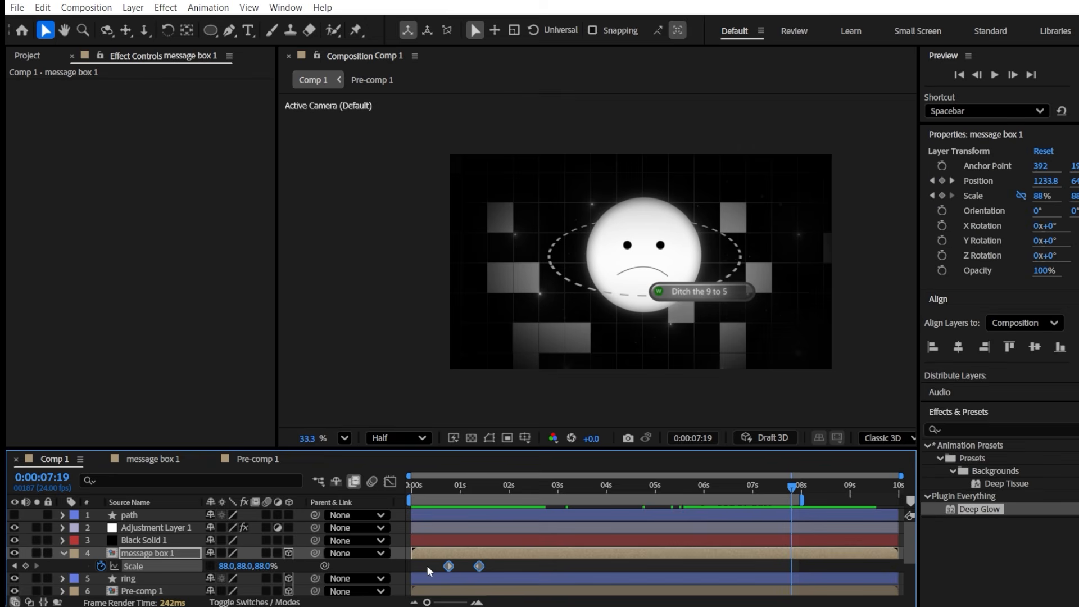
{"action": "key", "text": "ctrl+v"}
{"action": "right_click", "coordinate": [824, 565]}
{"action": "mouse_move", "coordinate": [864, 562]}
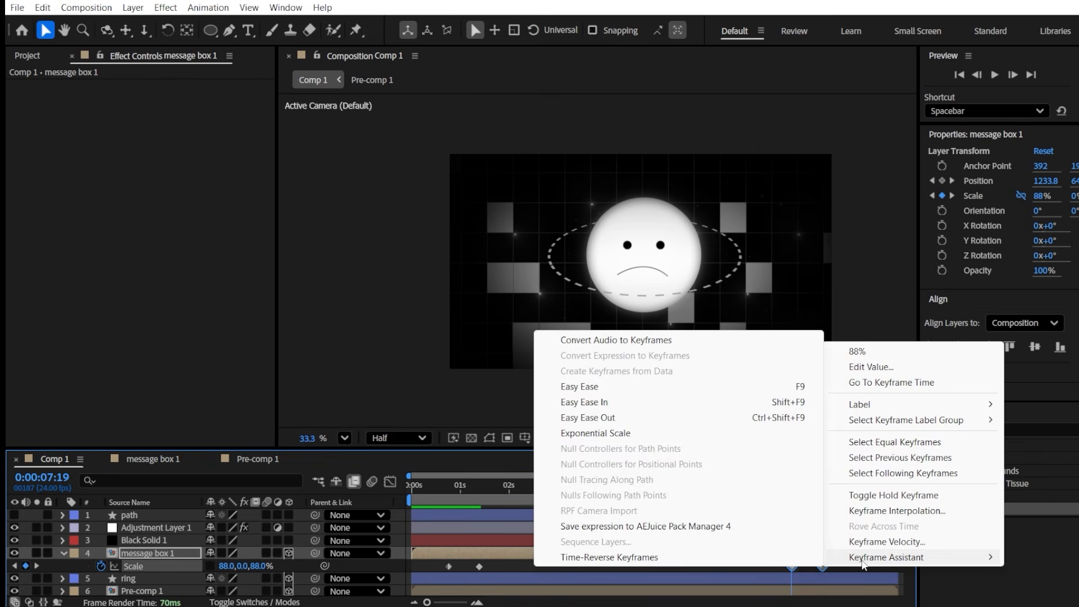
{"action": "left_click", "coordinate": [636, 557]}
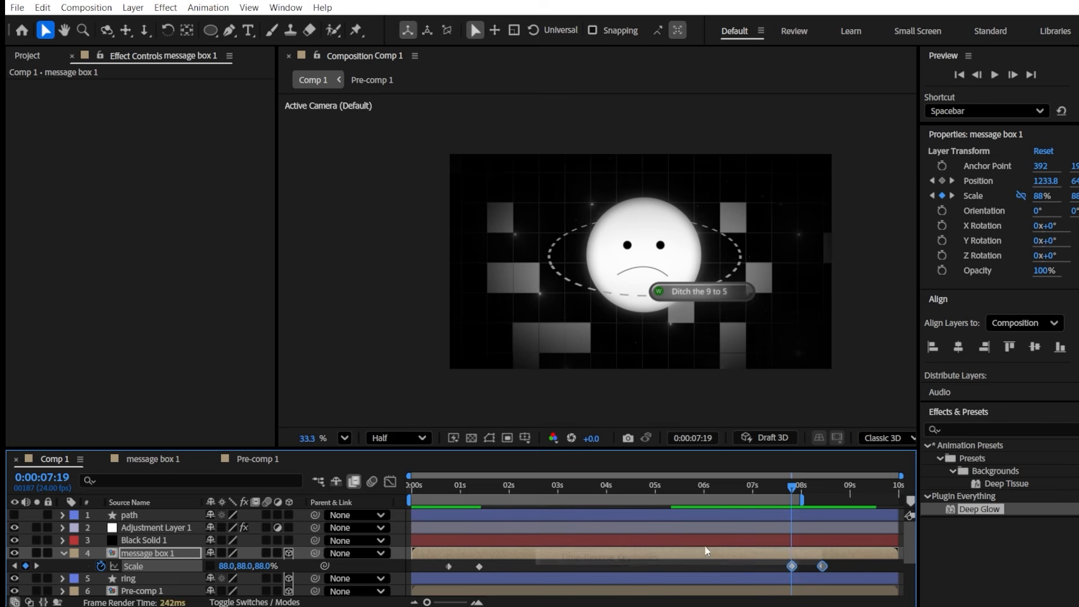
Apply Easy Ease to all four Scale keyframes of message box 1 and shorten both the opening and closing scale animations
{"action": "left_click", "coordinate": [778, 487]}
{"action": "left_click_drag", "start_coordinate": [822, 565], "coordinate": [417, 569]}
{"action": "key", "text": "F10"}
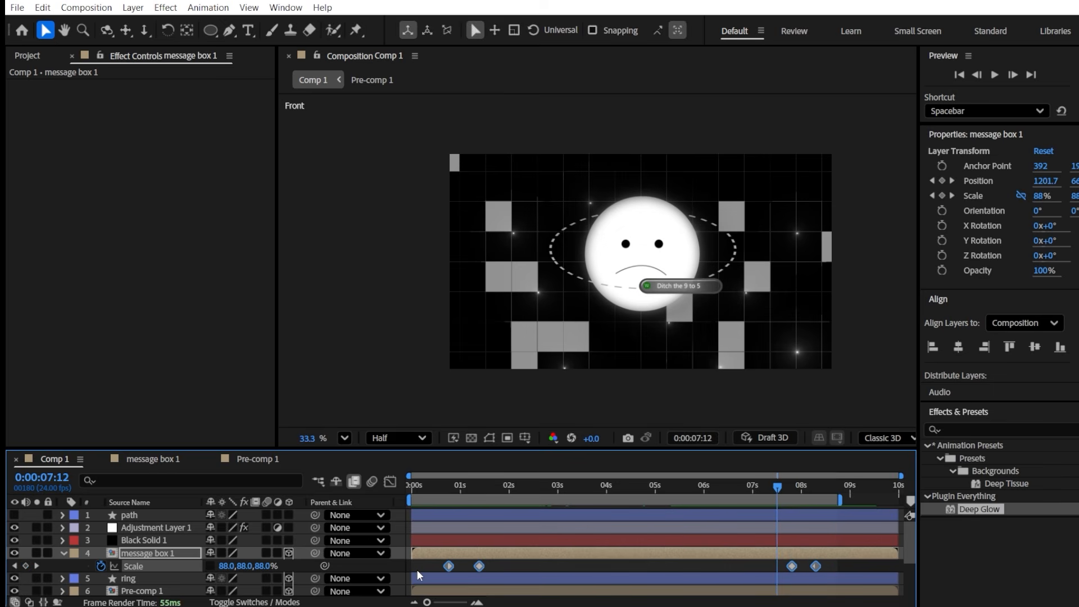
{"action": "key", "text": "F9"}
{"action": "left_click_drag", "start_coordinate": [479, 566], "coordinate": [467, 567]}
Collapse message box 1's keyframed properties and duplicate the layer
{"action": "left_click", "coordinate": [478, 553]}
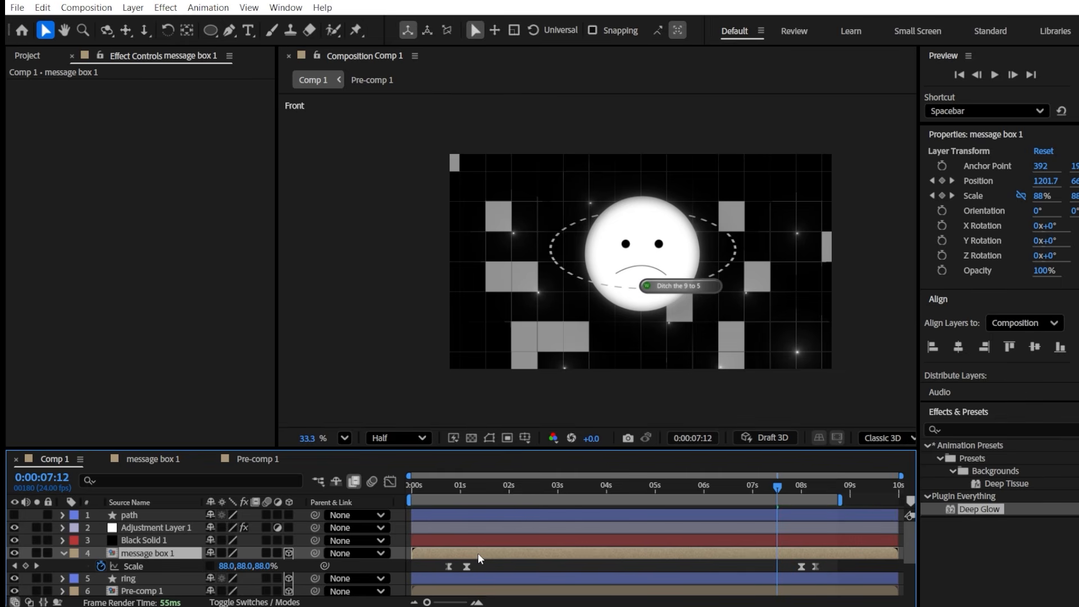
{"action": "key", "text": "u"}
{"action": "key", "text": "F2"}
{"action": "key", "text": "u"}
{"action": "left_click", "coordinate": [138, 553]}
{"action": "key", "text": "ctrl+d"}
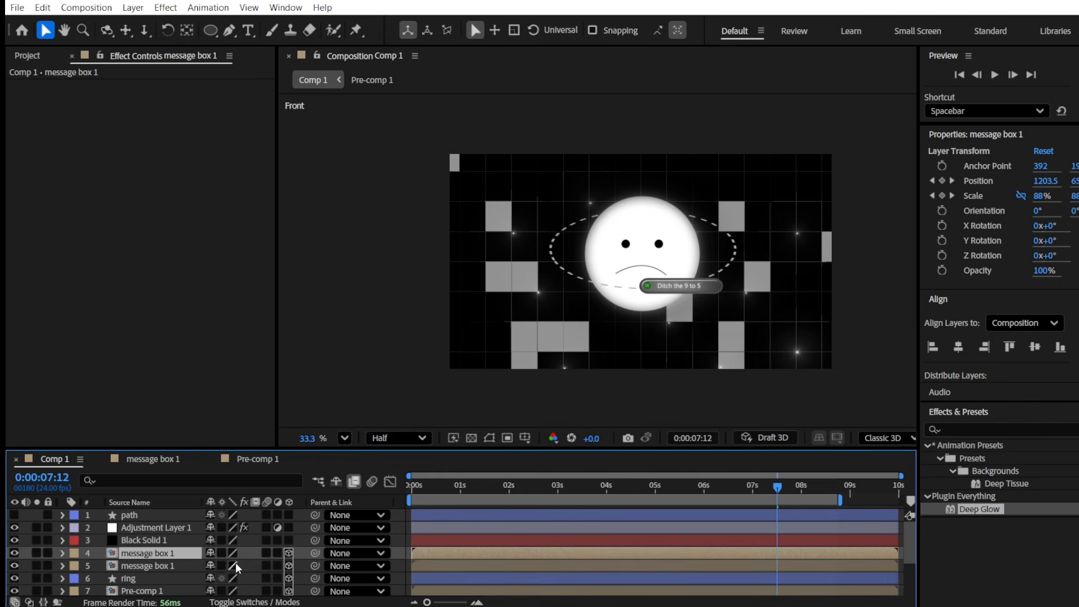
Remove all Position keyframes from the upper message box 1 copy, keeping its Scale keyframes
{"action": "left_click_drag", "start_coordinate": [559, 488], "coordinate": [601, 488]}
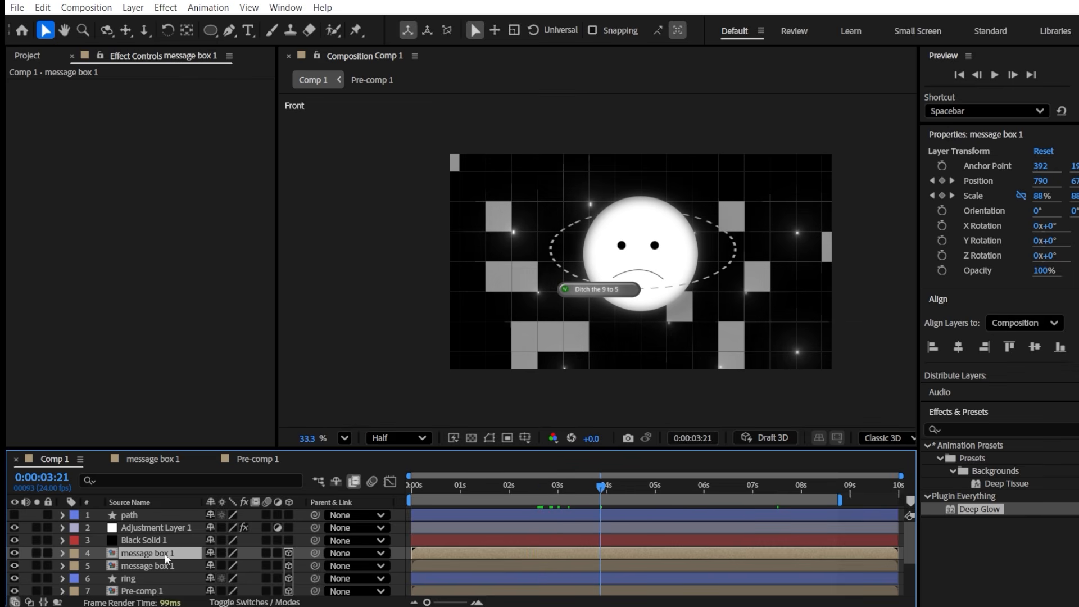
{"action": "key", "text": "u"}
{"action": "left_click", "coordinate": [101, 566]}
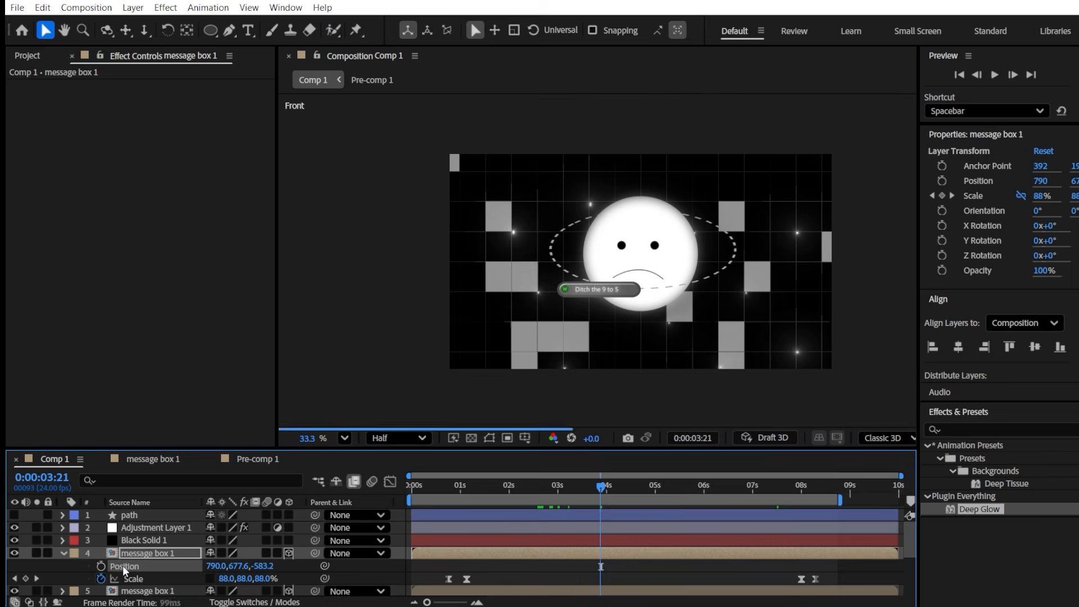
Copy the path layer's oval shape path and paste it into the upper message box 1's Position at 0:00:01:04
{"action": "left_click_drag", "start_coordinate": [485, 484], "coordinate": [468, 486]}
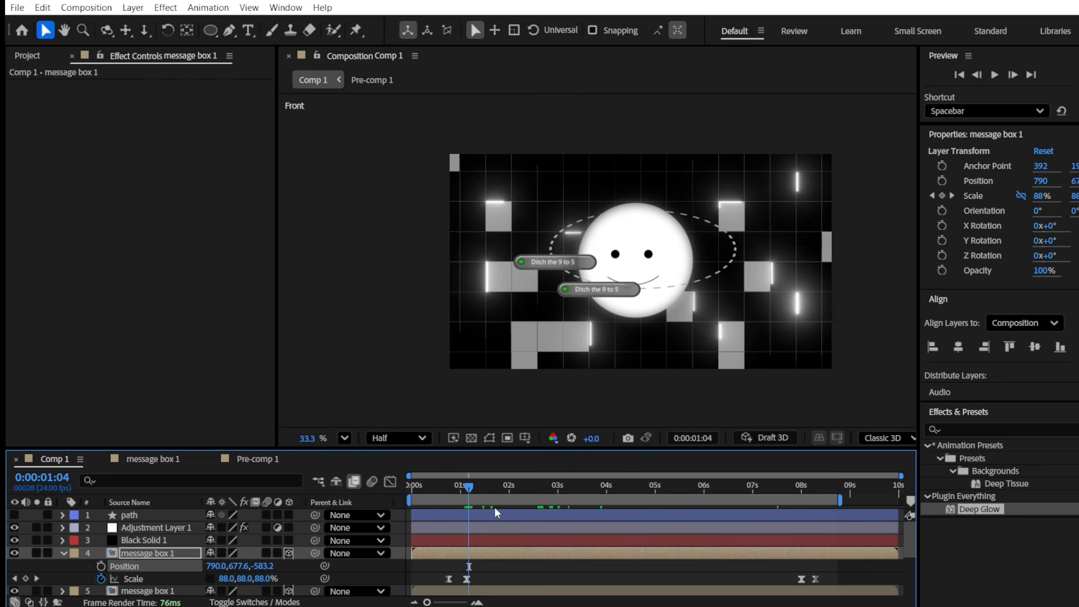
{"action": "left_click", "coordinate": [92, 517]}
{"action": "left_click", "coordinate": [62, 515]}
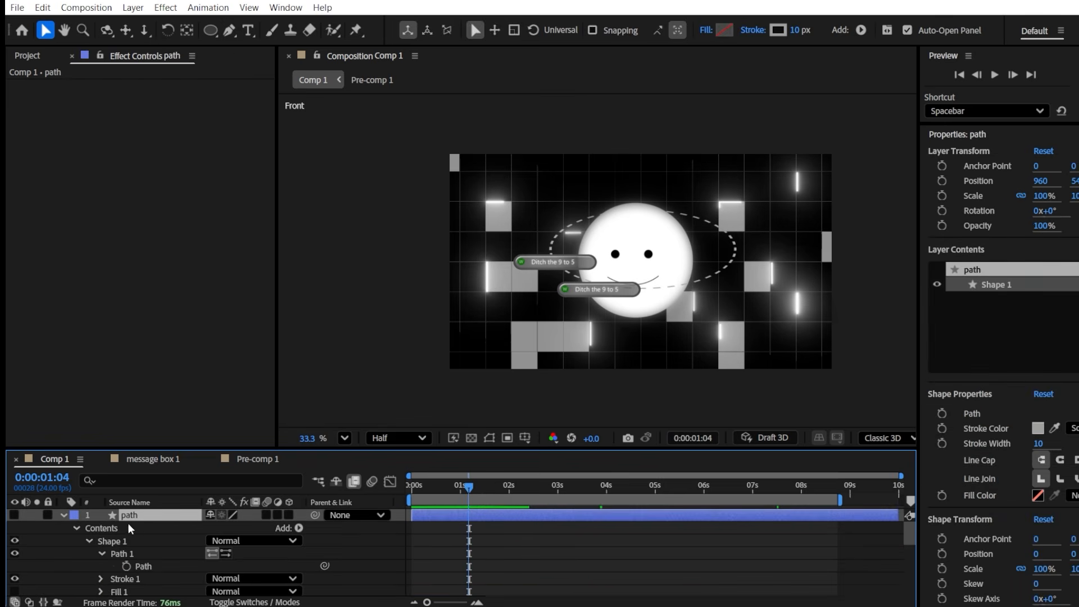
{"action": "left_click", "coordinate": [144, 567]}
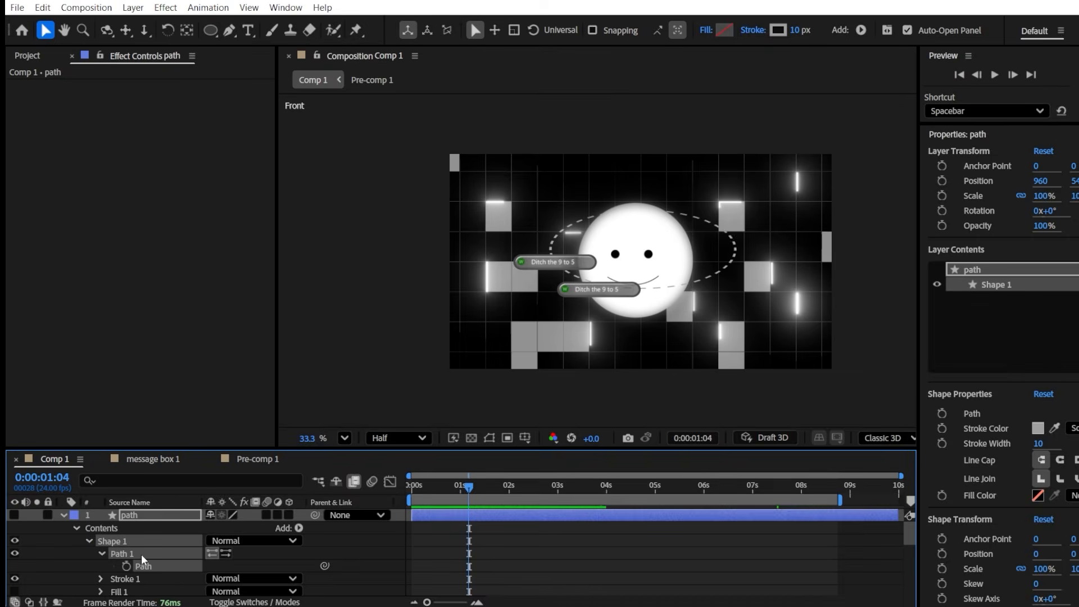
{"action": "left_click", "coordinate": [62, 514]}
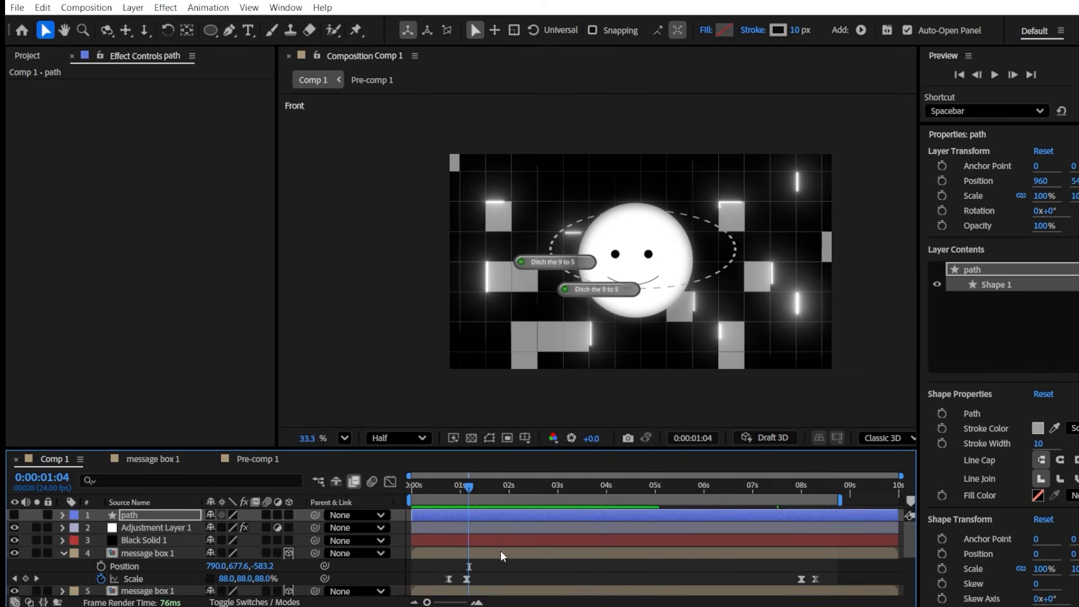
{"action": "left_click", "coordinate": [150, 565]}
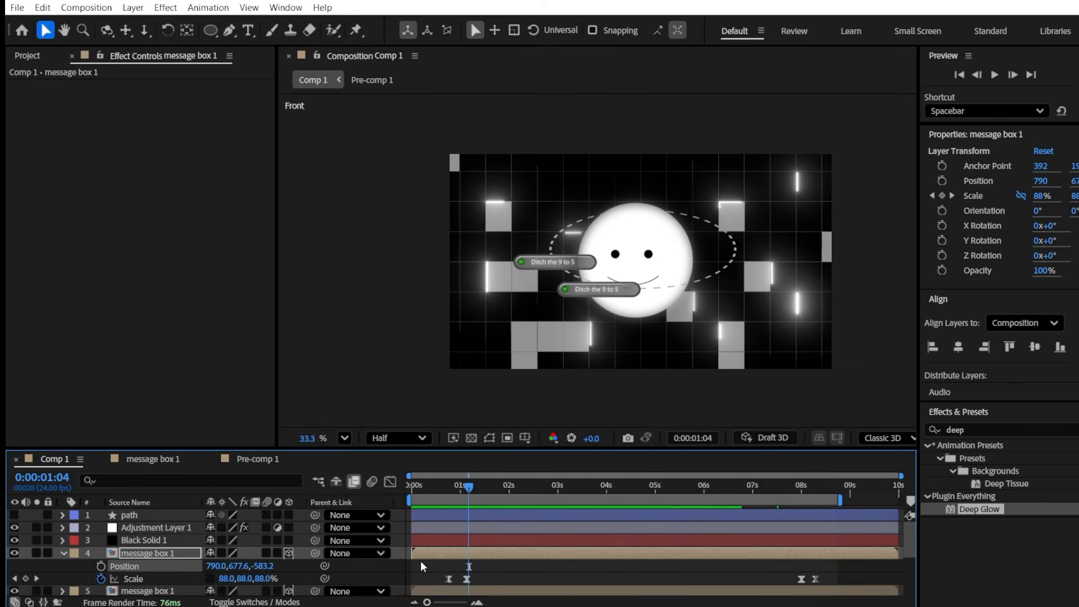
{"action": "key", "text": "ctrl+v"}
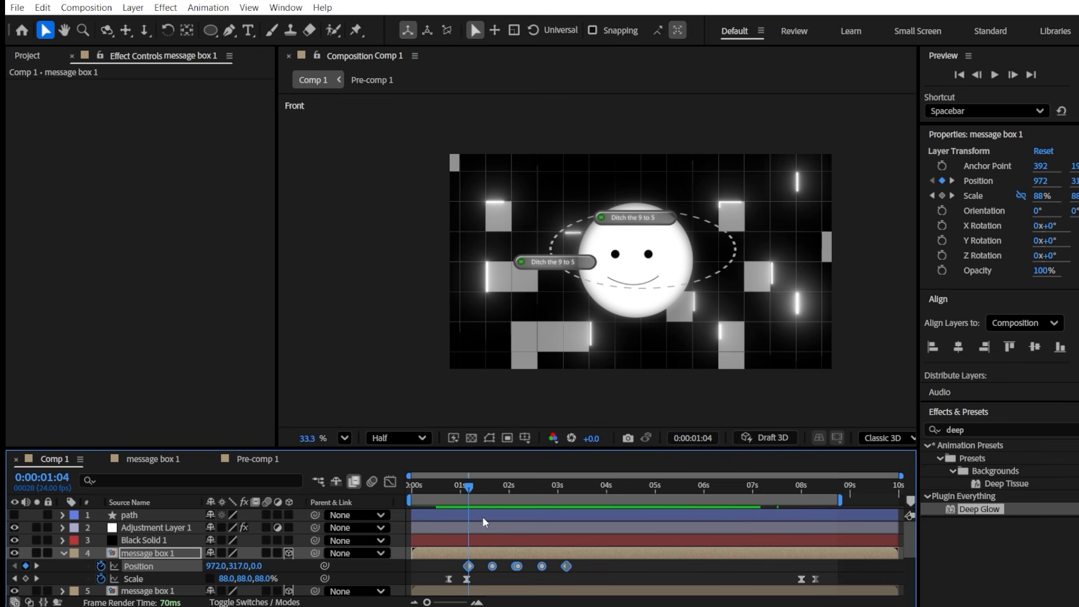
Check the pasted motion along the oval and delete the upper message box 1's first two Position keyframes
{"action": "left_click_drag", "start_coordinate": [475, 488], "coordinate": [518, 484]}
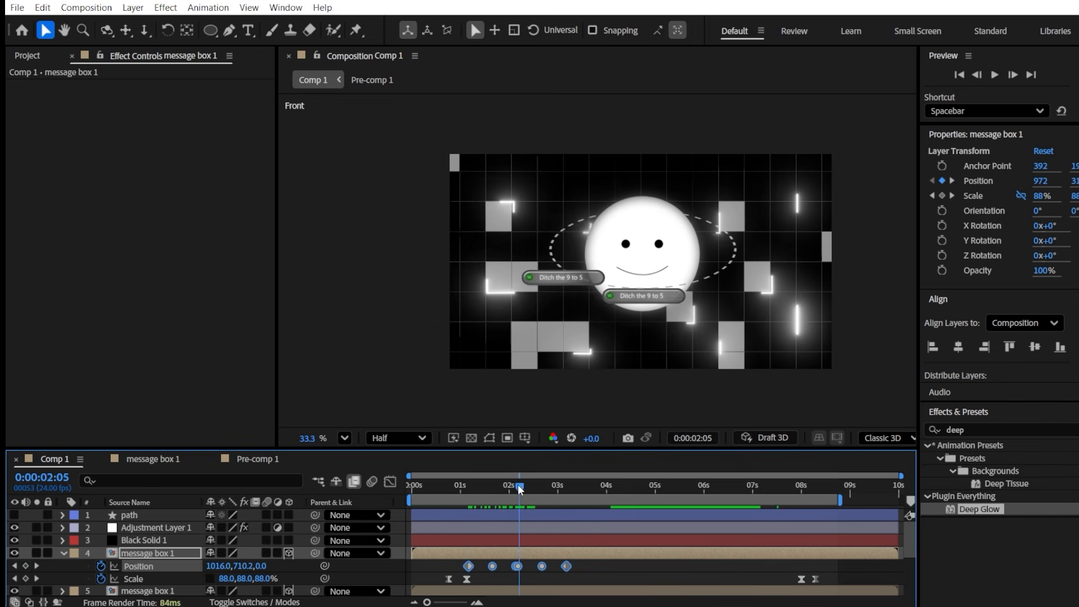
{"action": "left_click", "coordinate": [15, 566]}
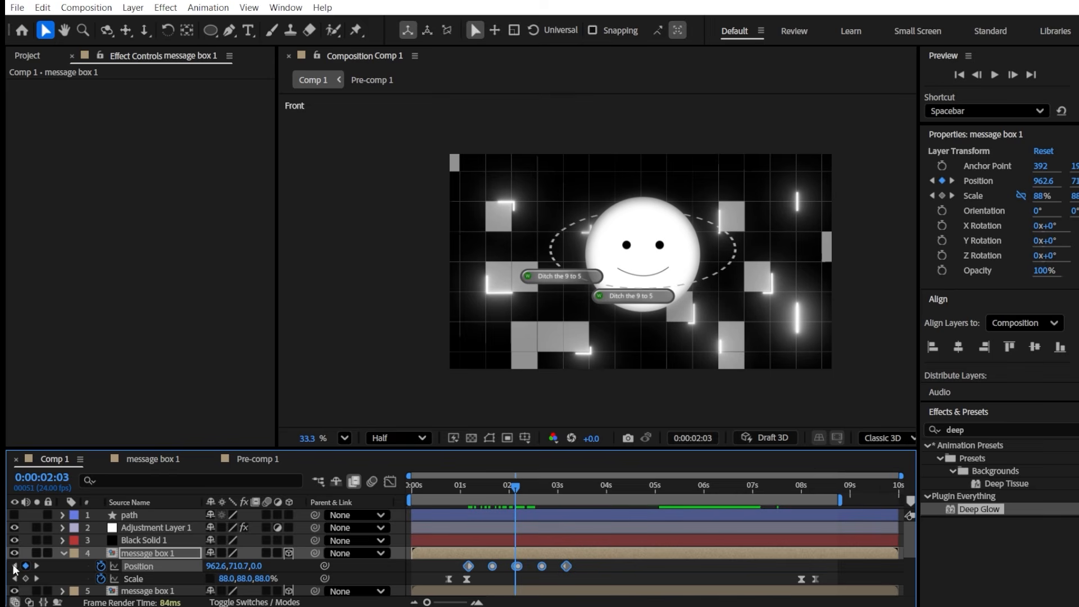
{"action": "left_click_drag", "start_coordinate": [497, 571], "coordinate": [446, 562]}
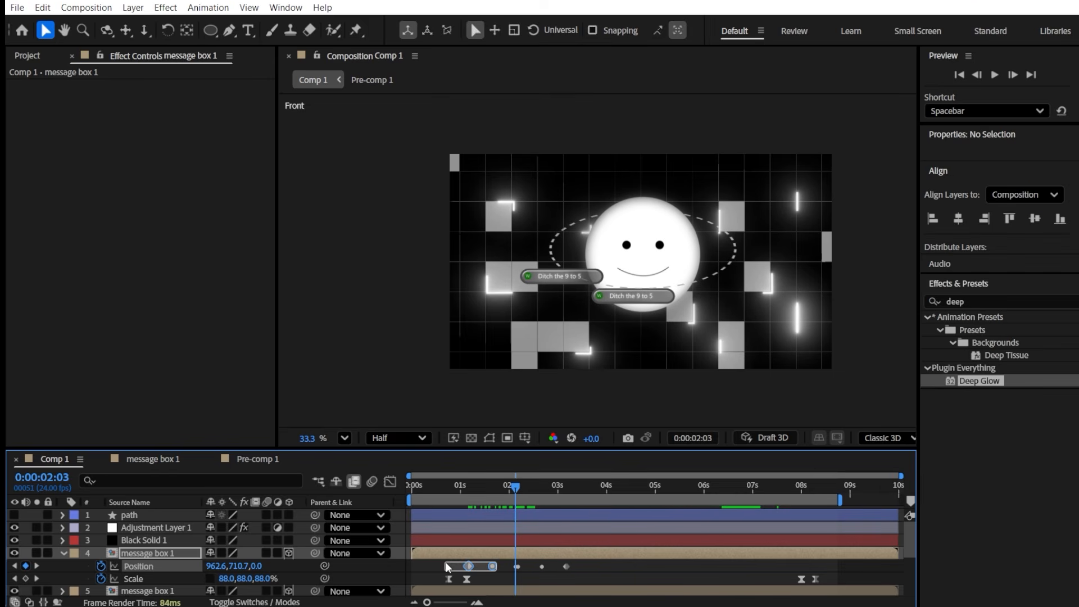
{"action": "key", "text": "Delete"}
Move the three remaining Position keyframes to start at 0:00:01:06 and stretch them to end at about 9.6 seconds
{"action": "left_click", "coordinate": [36, 566]}
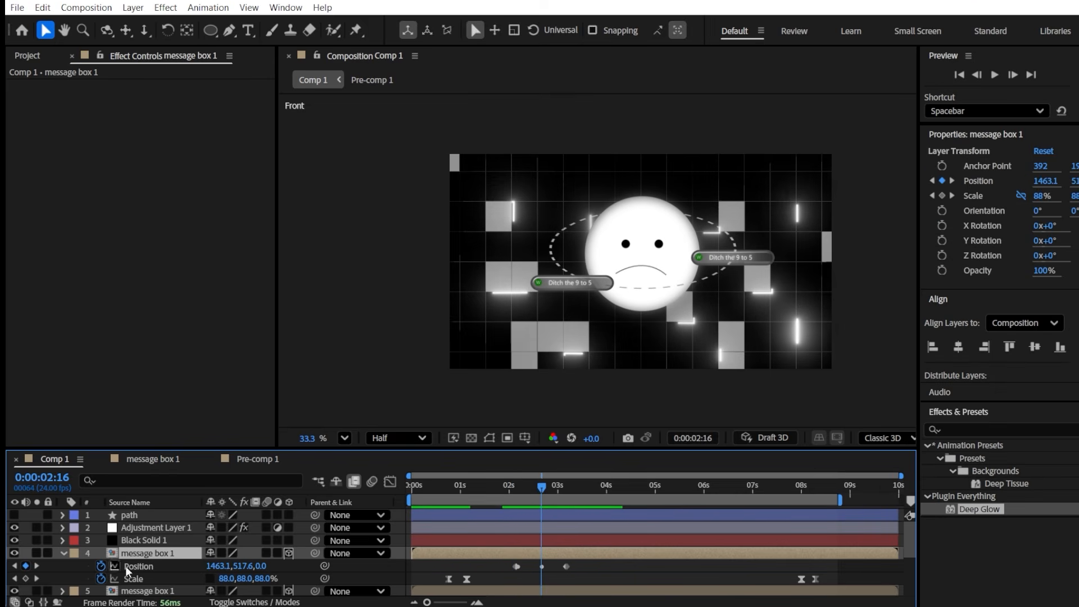
{"action": "left_click_drag", "start_coordinate": [899, 476], "coordinate": [706, 475]}
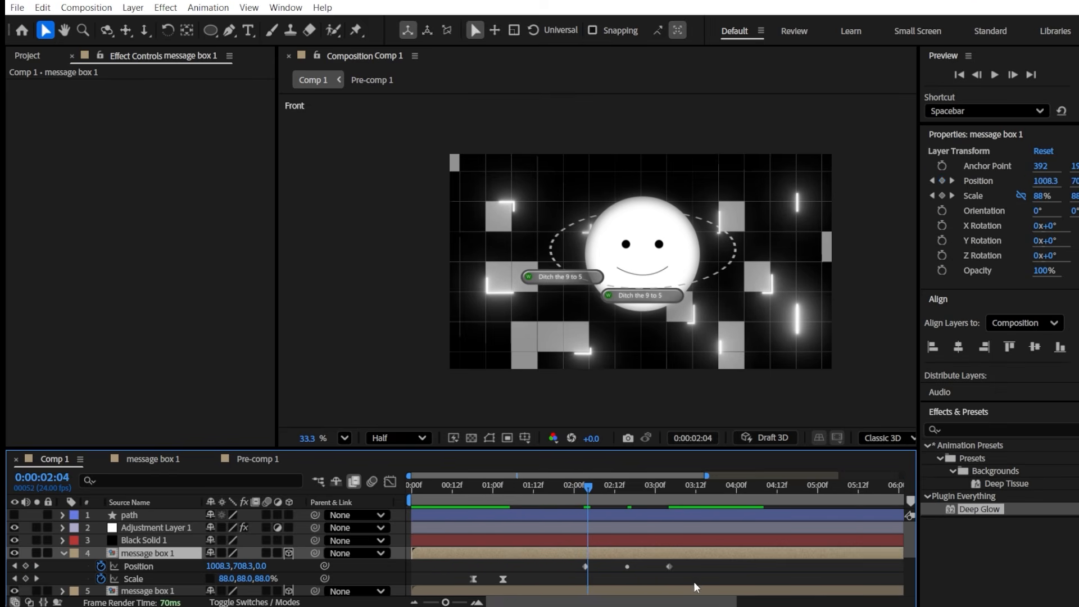
{"action": "left_click_drag", "start_coordinate": [694, 583], "coordinate": [510, 563]}
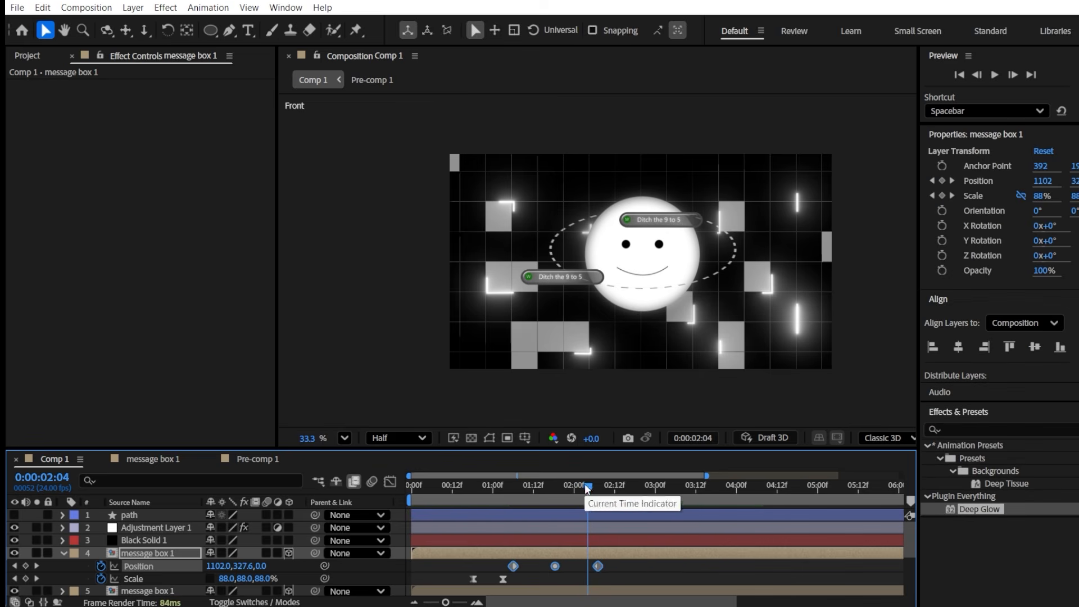
{"action": "left_click", "coordinate": [506, 488]}
{"action": "left_click_drag", "start_coordinate": [706, 476], "coordinate": [901, 476]}
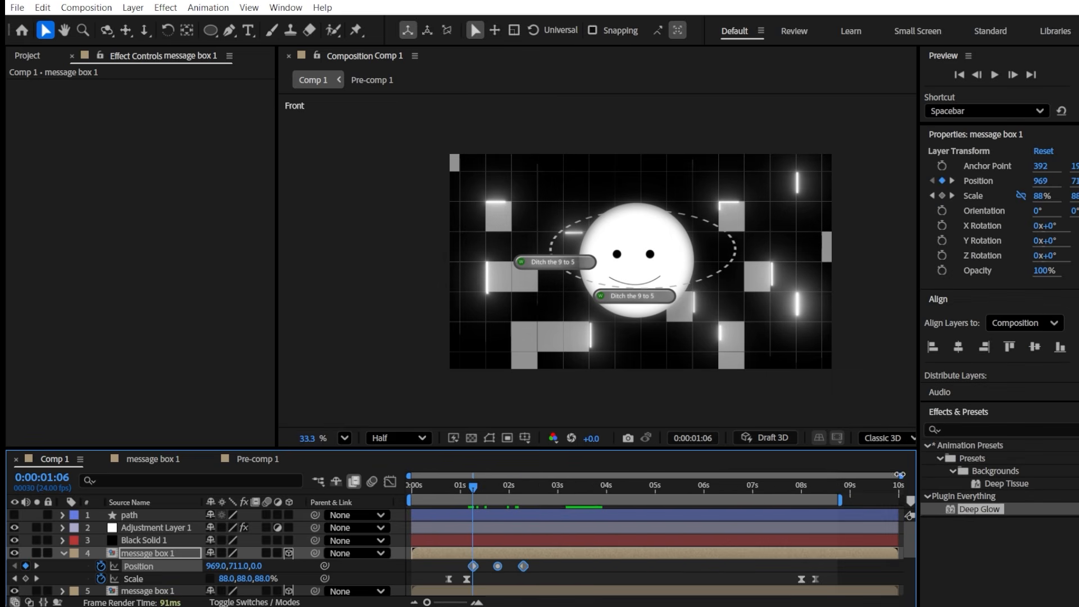
{"action": "left_click_drag", "start_coordinate": [723, 566], "coordinate": [882, 565]}
Scrub through the upper message box's motion and move its middle Position keyframe to about 6.2 seconds
{"action": "left_click", "coordinate": [484, 487]}
{"action": "left_click_drag", "start_coordinate": [491, 485], "coordinate": [735, 487]}
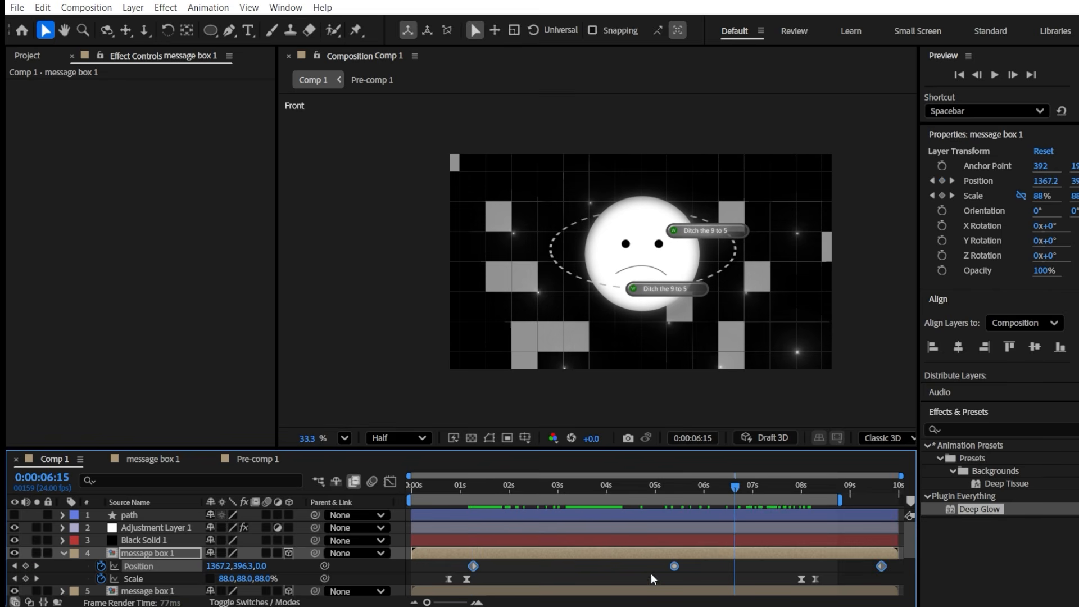
{"action": "left_click", "coordinate": [699, 574]}
{"action": "left_click_drag", "start_coordinate": [675, 566], "coordinate": [718, 588]}
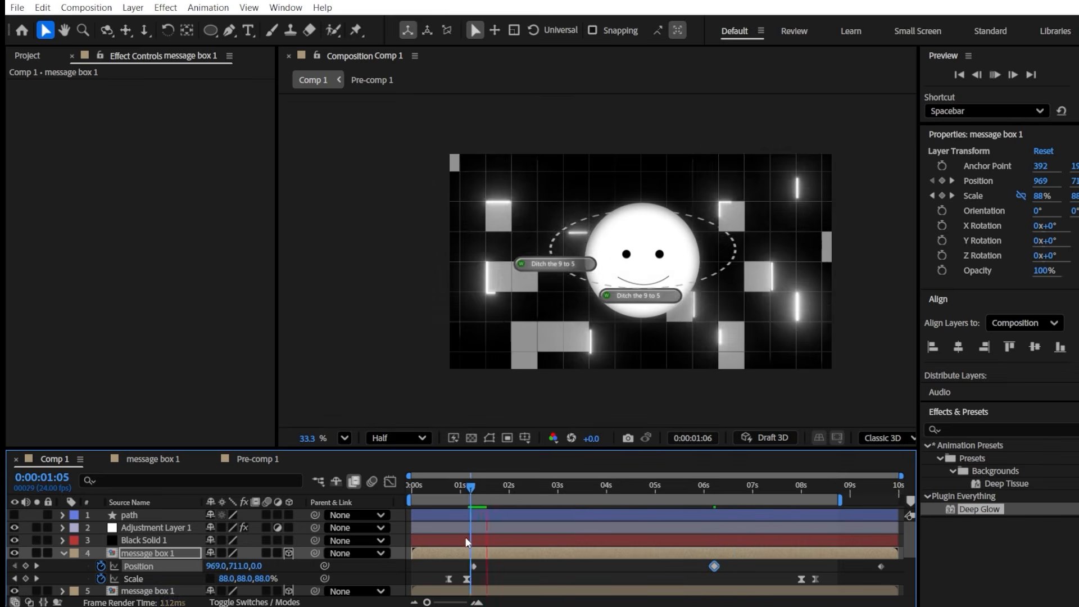
Set the upper message box 1's Y position to 675 at the 0:00:01:06 keyframe and preview the motion
{"action": "scroll", "coordinate": [597, 258], "scroll_direction": "up", "scroll_amount": 5}
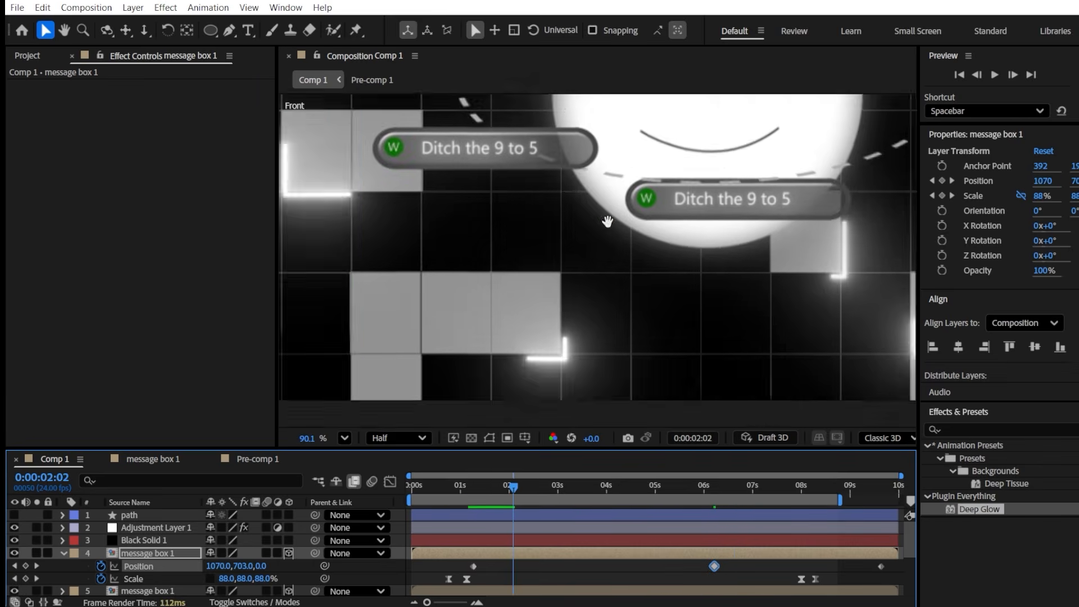
{"action": "left_click", "coordinate": [15, 566]}
{"action": "left_click", "coordinate": [474, 567]}
{"action": "left_click_drag", "start_coordinate": [237, 565], "coordinate": [217, 566]}
{"action": "scroll", "coordinate": [631, 321], "scroll_direction": "down", "scroll_amount": 5}
{"action": "key", "text": "space"}
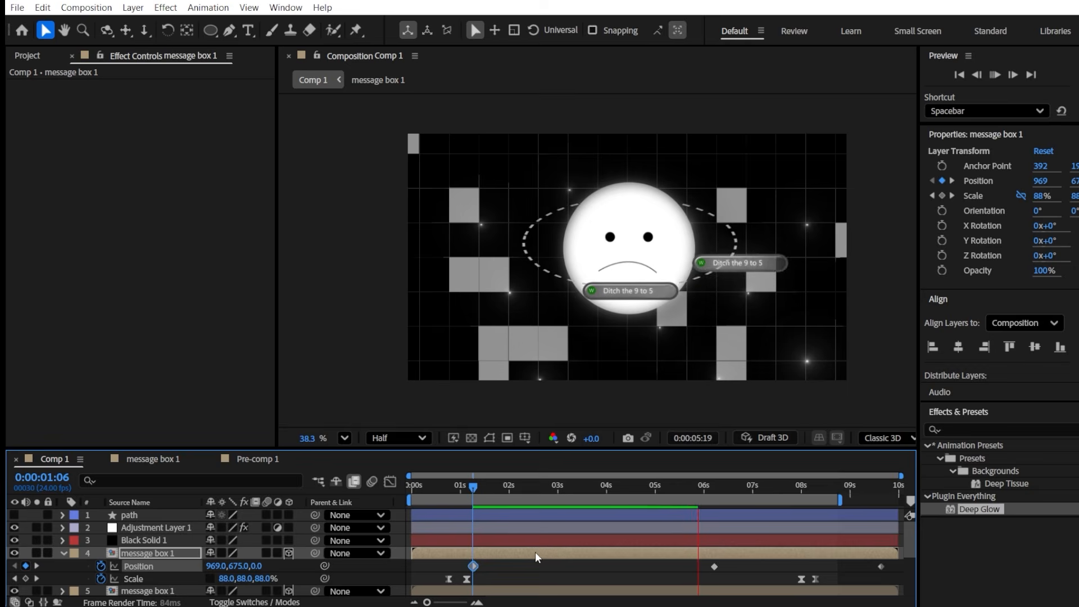
{"action": "key", "text": "space"}
Collapse the keyframed properties, shift the lower message box 1 layer to start about 0.6 seconds in, and scrub to check the timing
{"action": "scroll", "coordinate": [159, 555], "scroll_direction": "down", "scroll_amount": 3}
{"action": "key", "text": "u"}
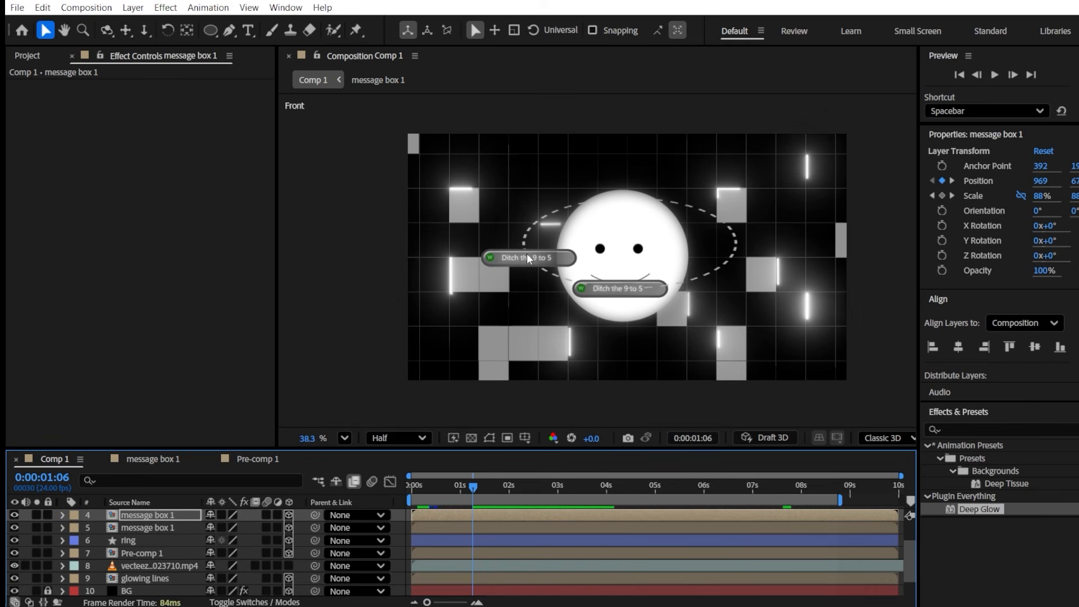
{"action": "left_click_drag", "start_coordinate": [470, 491], "coordinate": [463, 486]}
{"action": "left_click_drag", "start_coordinate": [439, 528], "coordinate": [466, 526]}
{"action": "left_click_drag", "start_coordinate": [464, 487], "coordinate": [726, 458]}
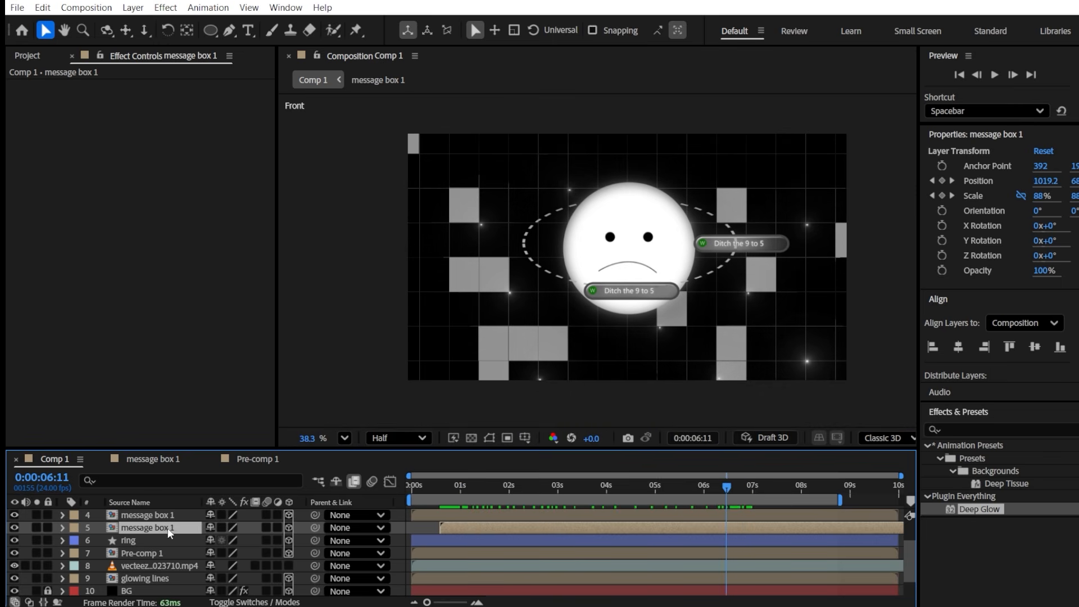
Duplicate the delayed message box 1 layer, arrange the delayed boxes above the undelayed one in the layer stack, and preview
{"action": "key", "text": "ctrl+d"}
{"action": "scroll", "coordinate": [166, 530], "scroll_direction": "up", "scroll_amount": 1}
{"action": "left_click_drag", "start_coordinate": [165, 566], "coordinate": [168, 549]}
{"action": "key", "text": "space"}
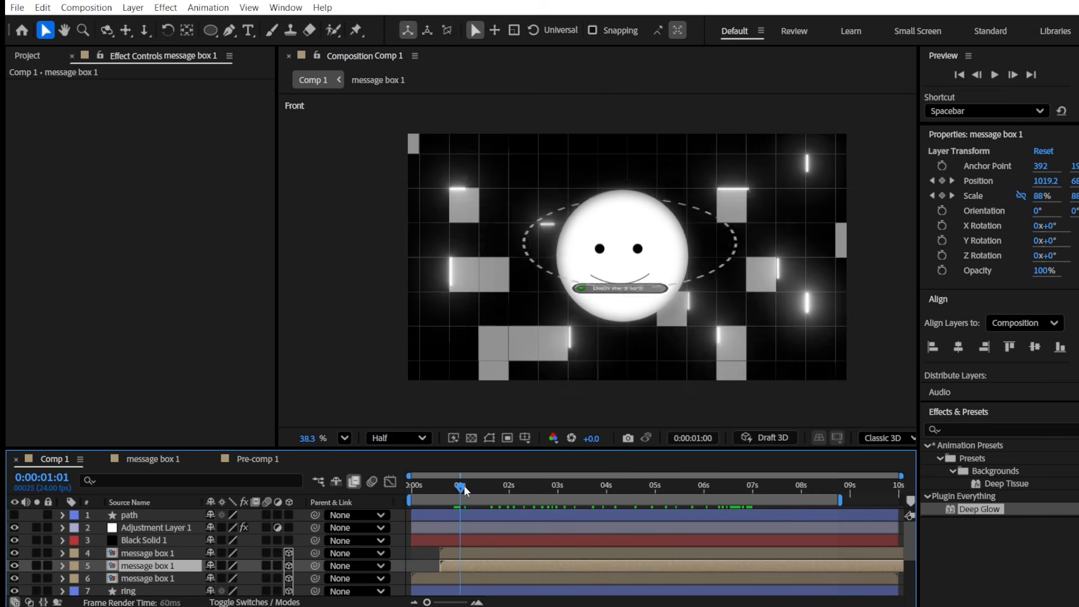
Replace the top message box 1 layer's Position keyframes with the ring path pasted at 0:00:01:18, and preview the motion
{"action": "key", "text": "u"}
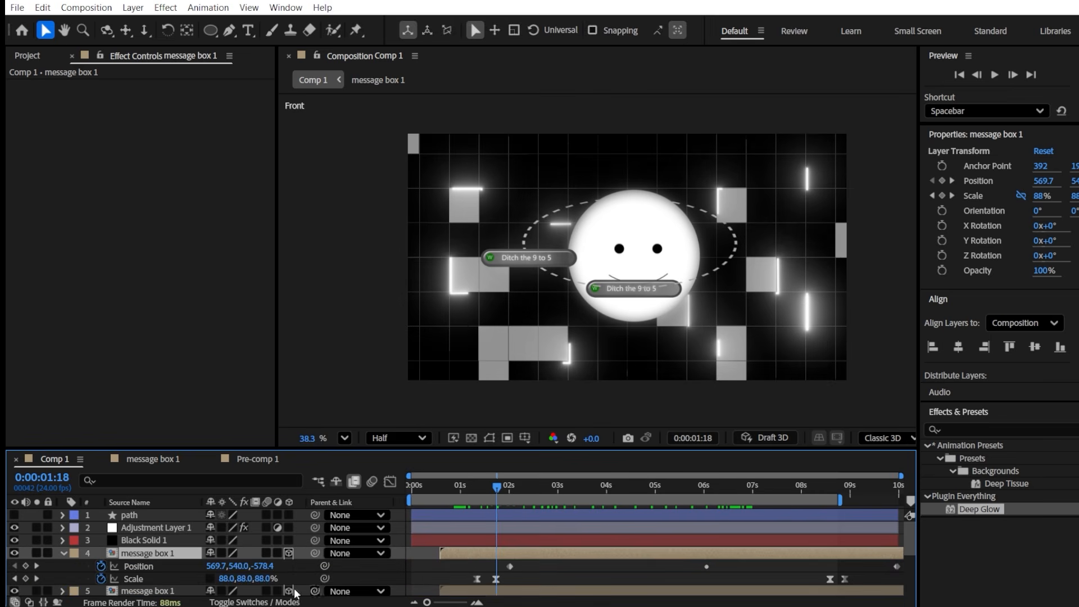
{"action": "left_click", "coordinate": [101, 566]}
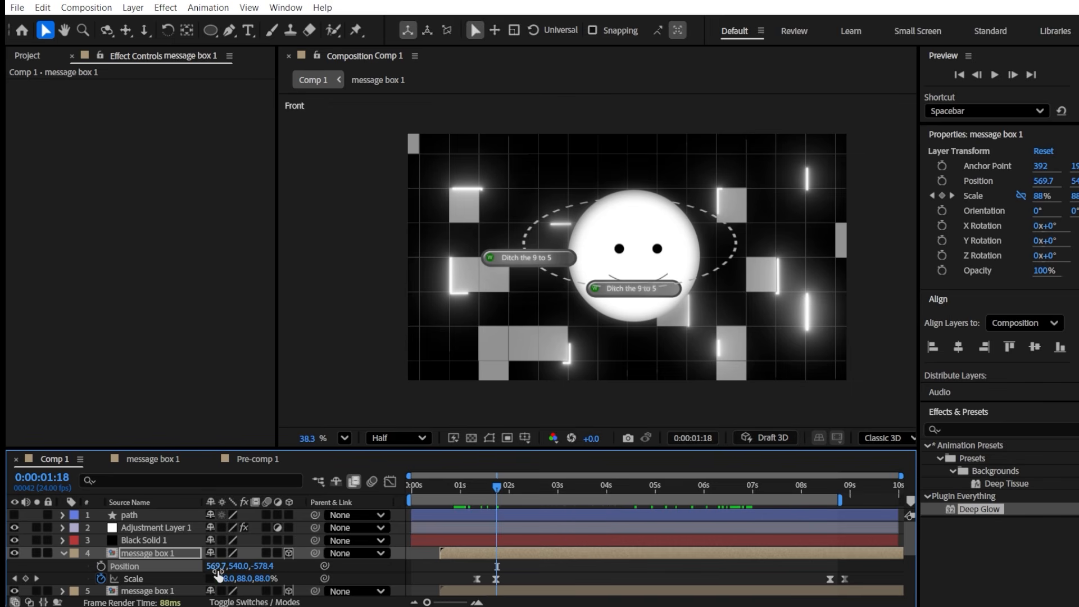
{"action": "key", "text": "ctrl+z"}
{"action": "key", "text": "space"}
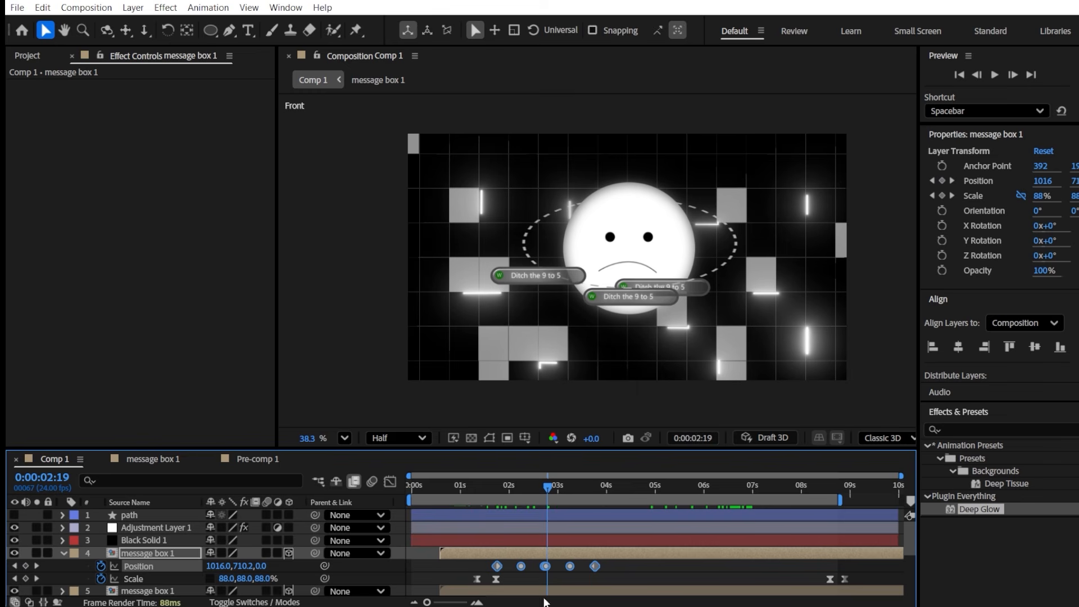
Delete the top message box 1's Position keyframes before 0:00:03:06 and move its last Position keyframe to about 8.7 seconds
{"action": "left_click", "coordinate": [35, 566]}
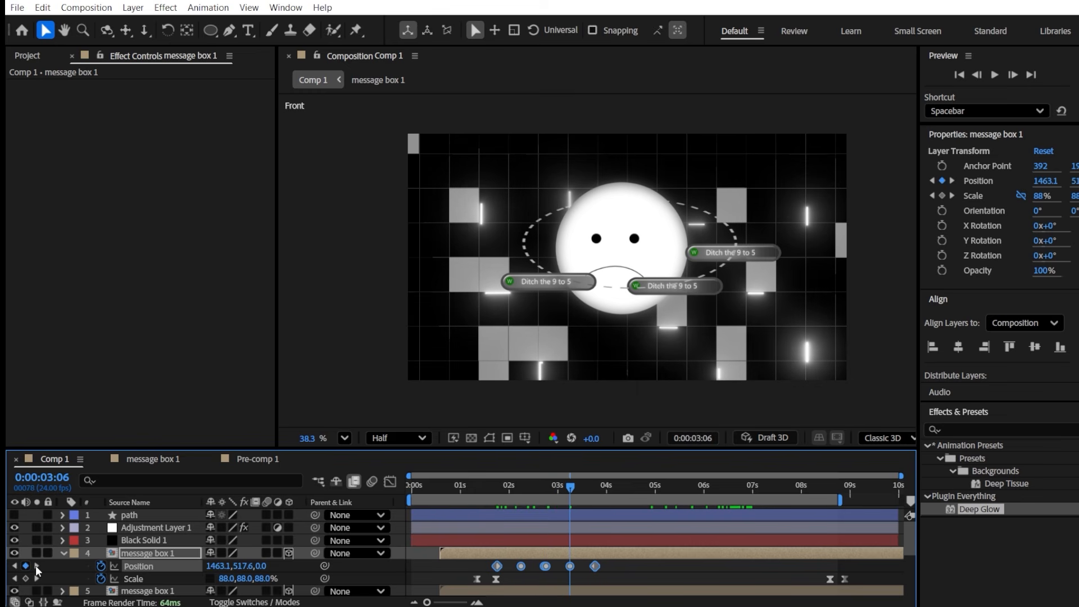
{"action": "left_click_drag", "start_coordinate": [555, 567], "coordinate": [481, 564]}
{"action": "key", "text": "Delete"}
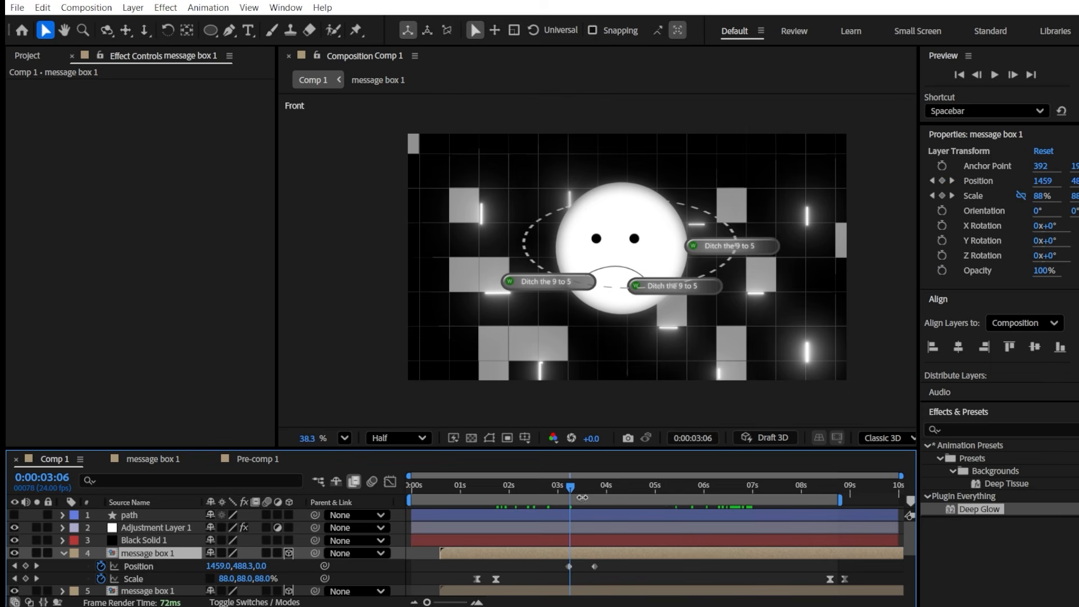
{"action": "left_click_drag", "start_coordinate": [594, 567], "coordinate": [834, 566]}
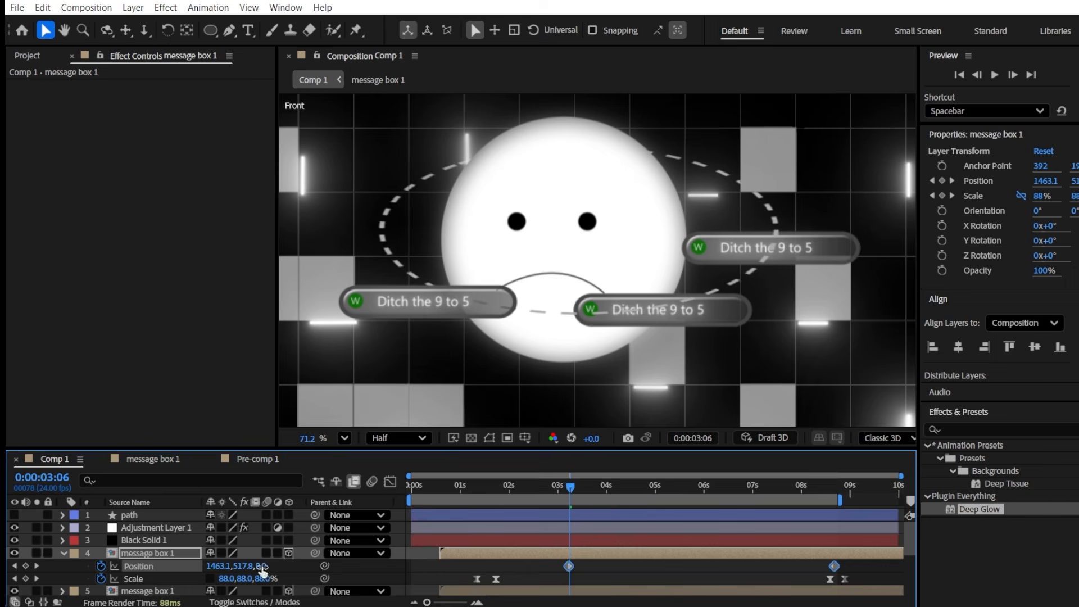
Set the top message box 1's Z position to 160 at the 0:00:03:06 keyframe and adjust Position at its last keyframe
{"action": "left_click_drag", "start_coordinate": [260, 566], "coordinate": [288, 566]}
{"action": "left_click_drag", "start_coordinate": [571, 485], "coordinate": [714, 496]}
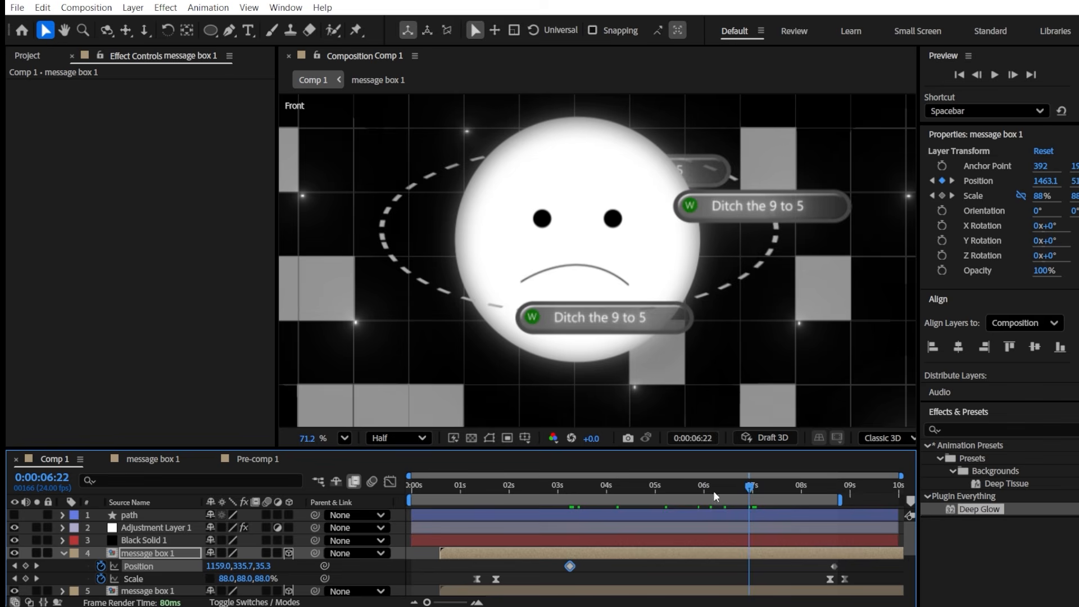
{"action": "left_click", "coordinate": [37, 566]}
{"action": "left_click_drag", "start_coordinate": [787, 487], "coordinate": [811, 487]}
{"action": "left_click_drag", "start_coordinate": [250, 566], "coordinate": [164, 562]}
Try changing the X rotation of the undelayed message box 1 layer
{"action": "scroll", "coordinate": [160, 562], "scroll_direction": "down", "scroll_amount": 1}
{"action": "left_click", "coordinate": [156, 567]}
{"action": "left_click", "coordinate": [155, 578]}
{"action": "left_click", "coordinate": [155, 590]}
{"action": "scroll", "coordinate": [153, 585], "scroll_direction": "down", "scroll_amount": 1}
{"action": "left_click", "coordinate": [151, 541]}
{"action": "key", "text": "r"}
{"action": "left_click_drag", "start_coordinate": [228, 566], "coordinate": [237, 566]}
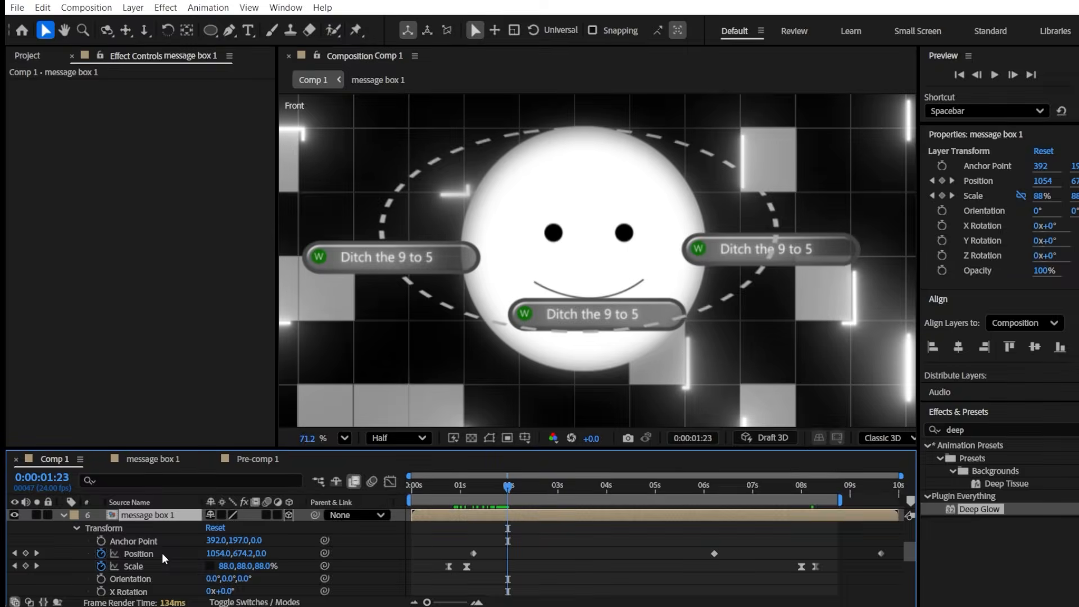
Set the undelayed message box 1's Z position to -583 at its 0:00:01:06 keyframe and preview the motion
{"action": "left_click", "coordinate": [138, 553]}
{"action": "left_click", "coordinate": [14, 553]}
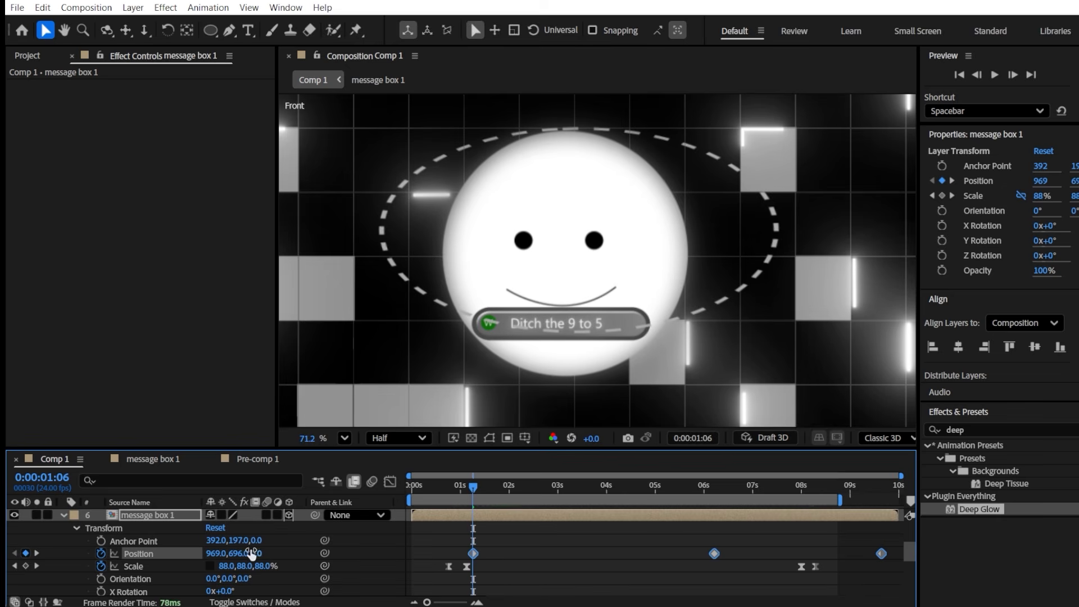
{"action": "left_click_drag", "start_coordinate": [251, 553], "coordinate": [273, 554]}
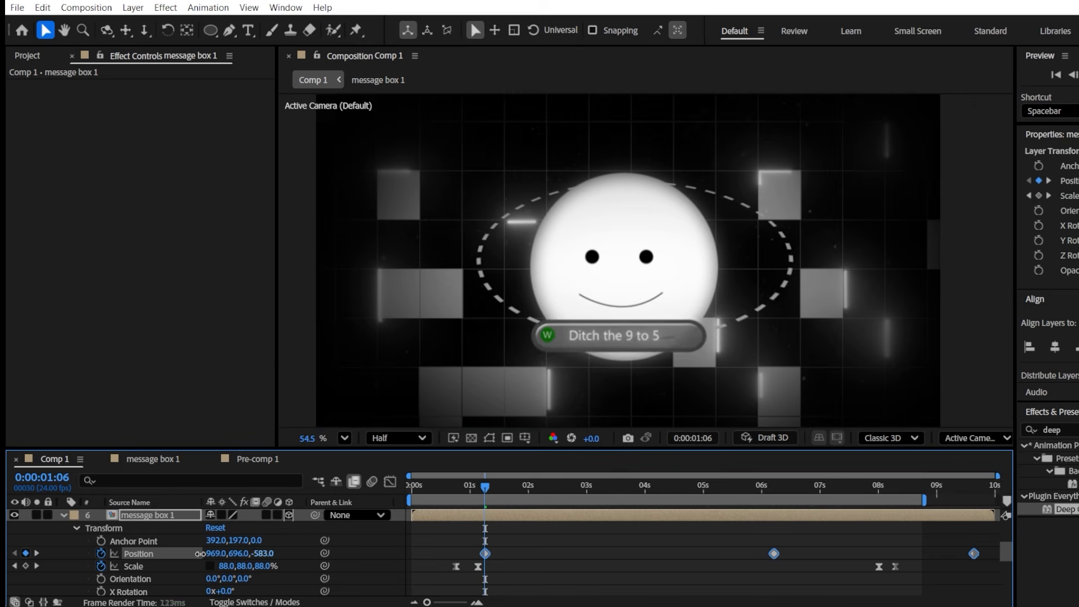
{"action": "left_click", "coordinate": [440, 488]}
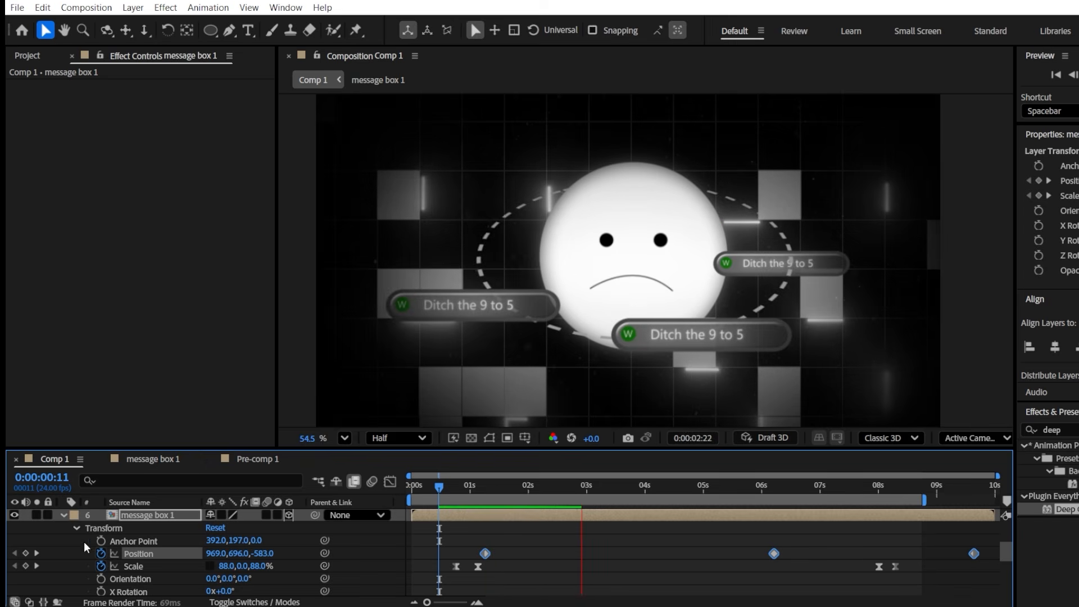
{"action": "left_click", "coordinate": [64, 515]}
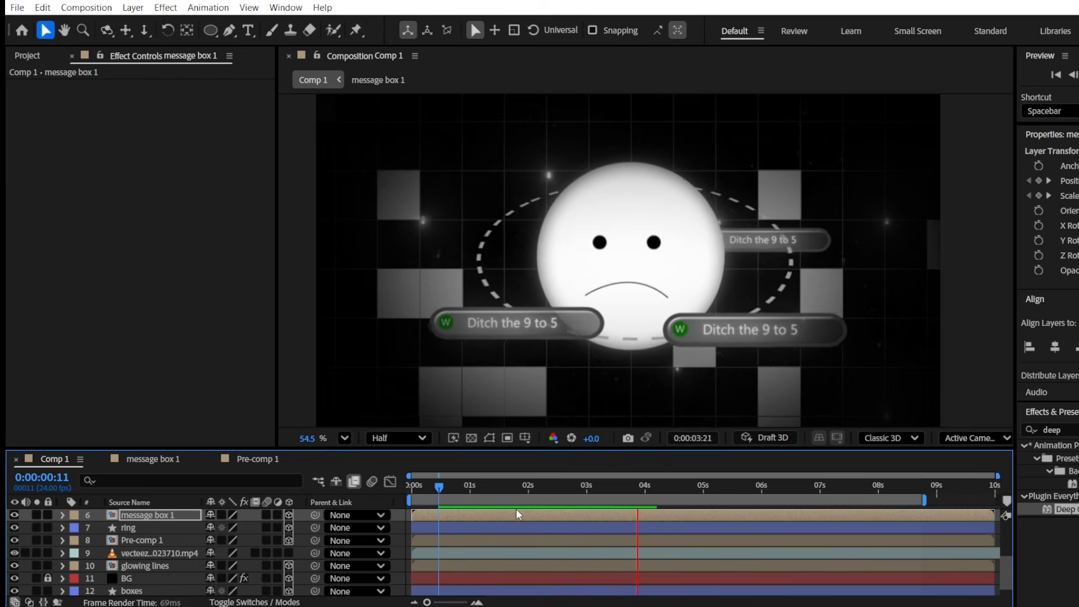
{"action": "scroll", "coordinate": [534, 528], "scroll_direction": "up", "scroll_amount": 3}
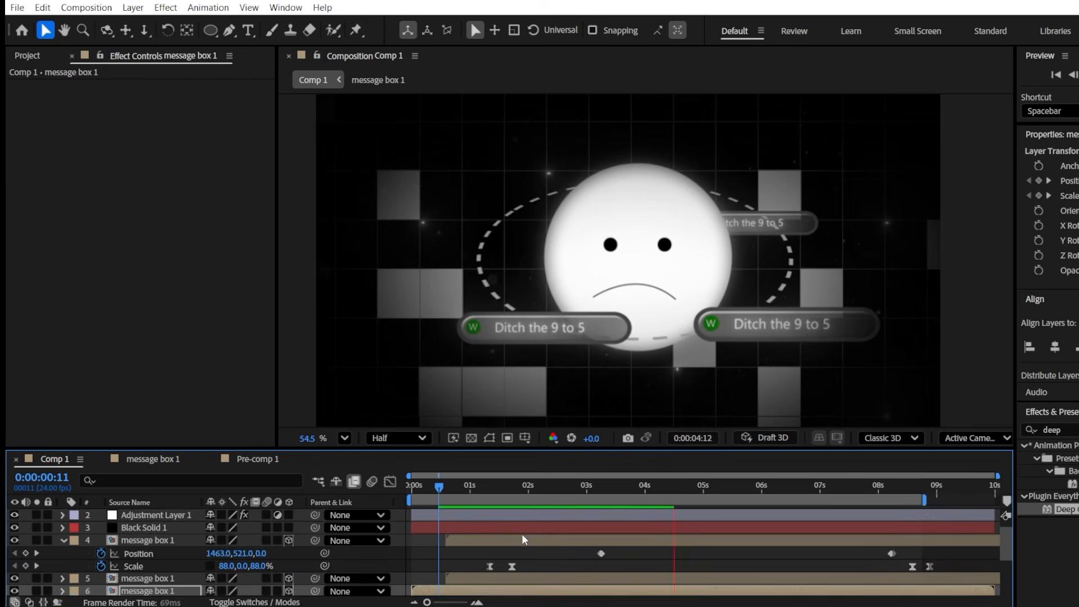
Shift the top message box 1 layer to start at about 1.5 seconds and scrub to check its timing
{"action": "left_click", "coordinate": [126, 541]}
{"action": "left_click_drag", "start_coordinate": [482, 487], "coordinate": [531, 487]}
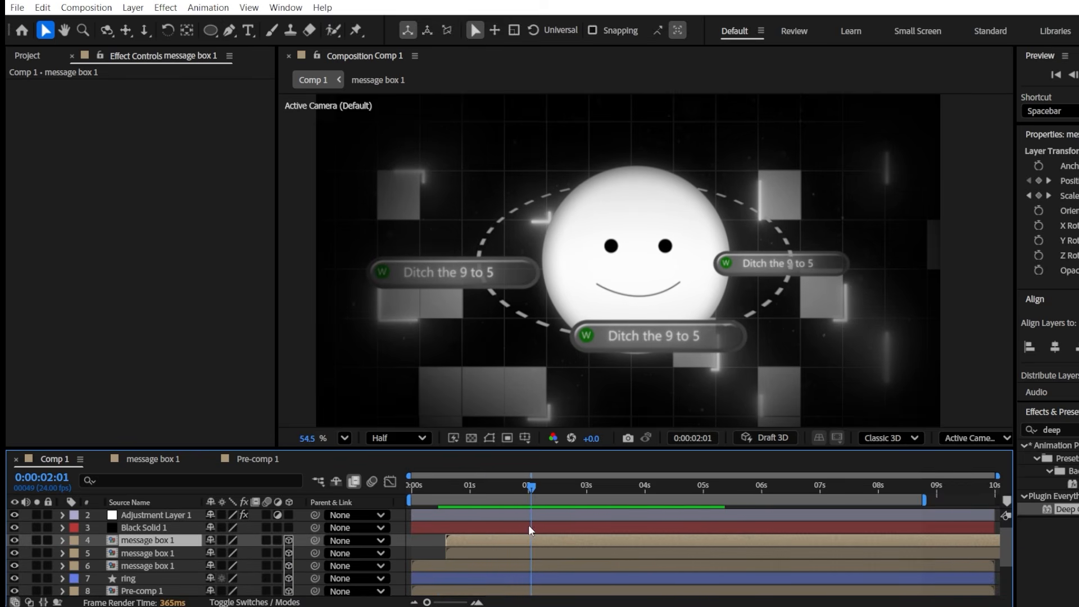
{"action": "left_click_drag", "start_coordinate": [492, 543], "coordinate": [544, 538]}
{"action": "left_click_drag", "start_coordinate": [531, 486], "coordinate": [681, 476]}
Move the top message box 1's two Position keyframes to about 2.7 and 9.3 seconds and scrub through the motion
{"action": "left_click_drag", "start_coordinate": [955, 548], "coordinate": [571, 554]}
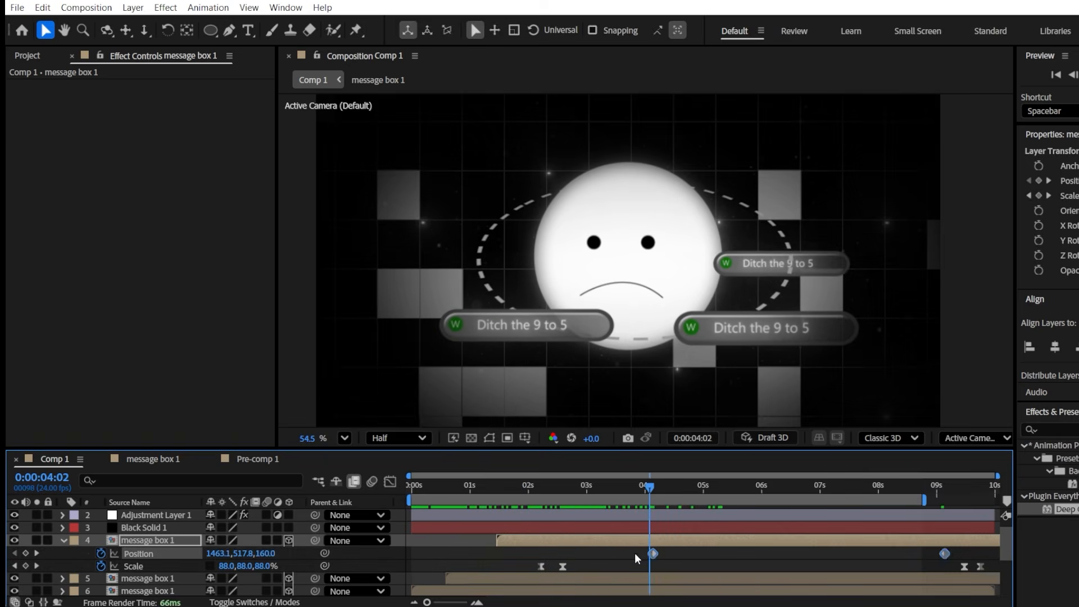
{"action": "left_click", "coordinate": [636, 553]}
{"action": "left_click", "coordinate": [557, 484]}
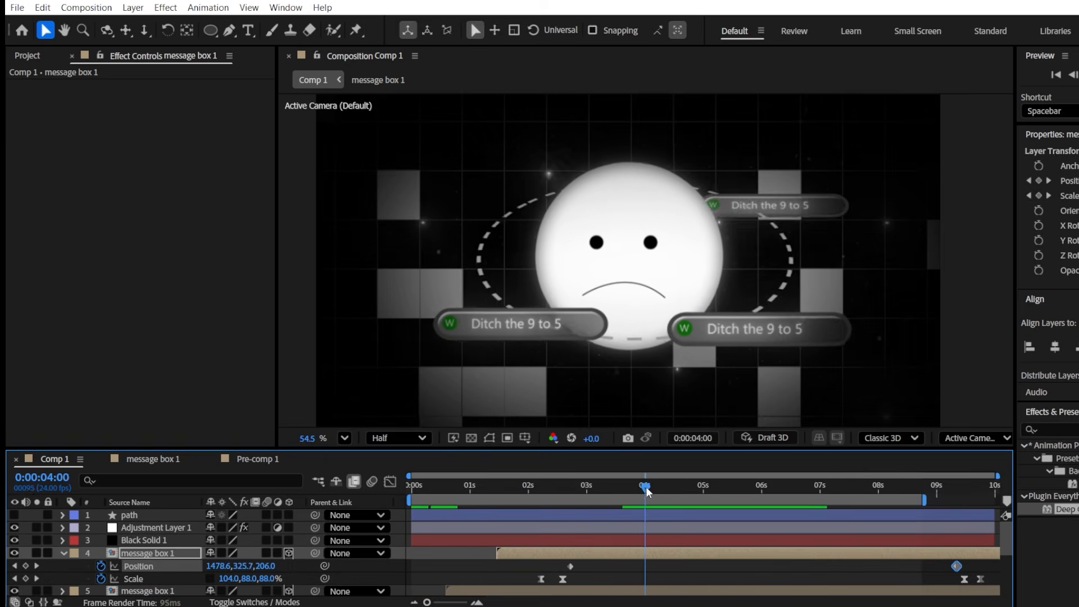
{"action": "left_click_drag", "start_coordinate": [644, 487], "coordinate": [663, 487]}
{"action": "left_click", "coordinate": [696, 487]}
Set the undelayed message box 1's X position to 1502 and Z position to 55 at its 0:00:06:05 keyframe
{"action": "scroll", "coordinate": [696, 542], "scroll_direction": "down", "scroll_amount": 5}
{"action": "scroll", "coordinate": [431, 558], "scroll_direction": "up", "scroll_amount": 1}
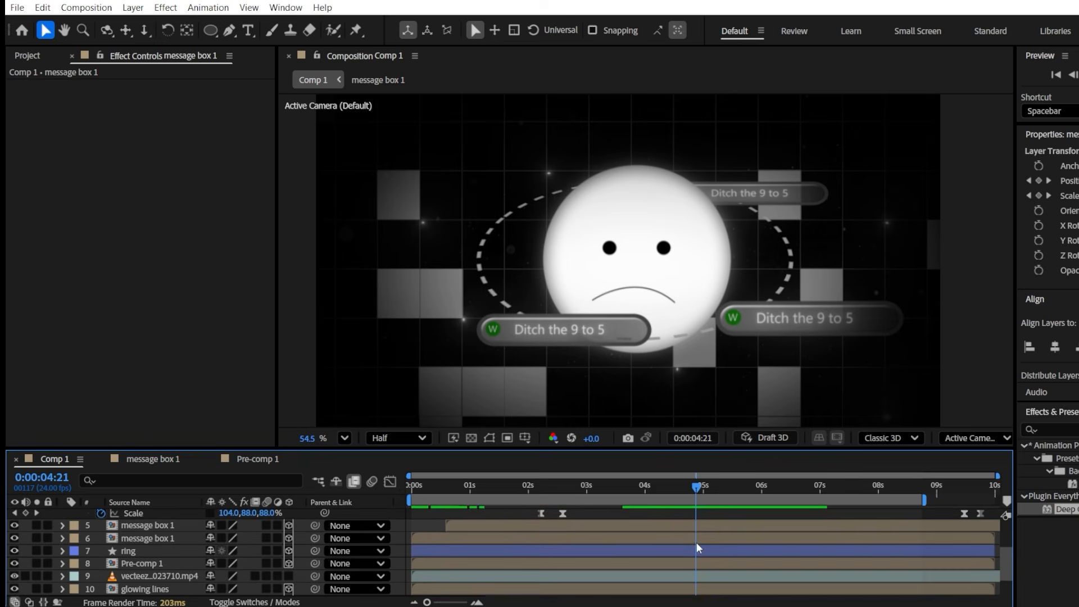
{"action": "left_click", "coordinate": [148, 539]}
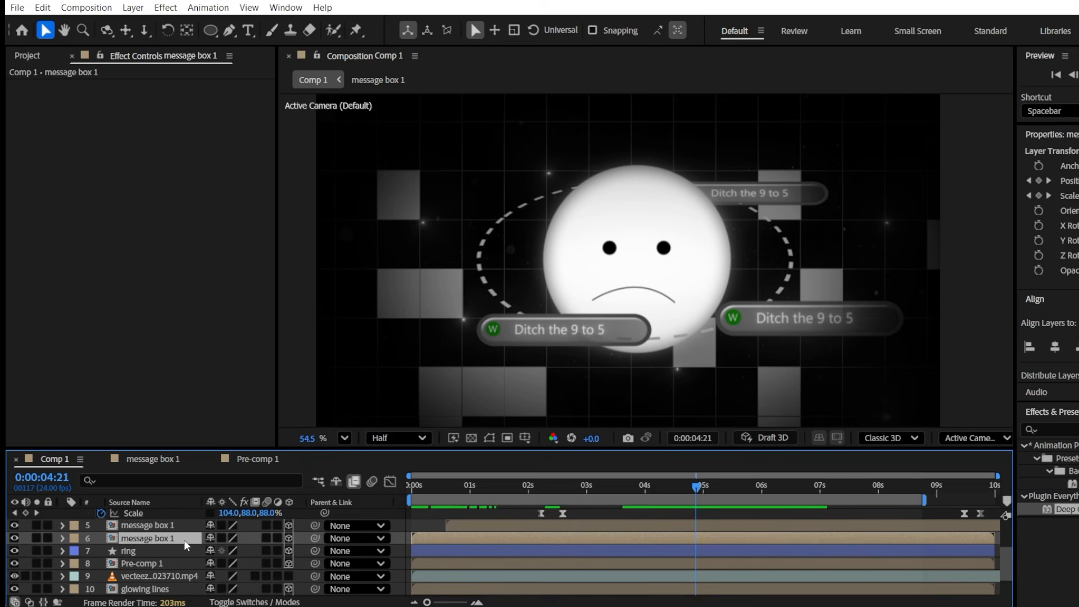
{"action": "key", "text": "u"}
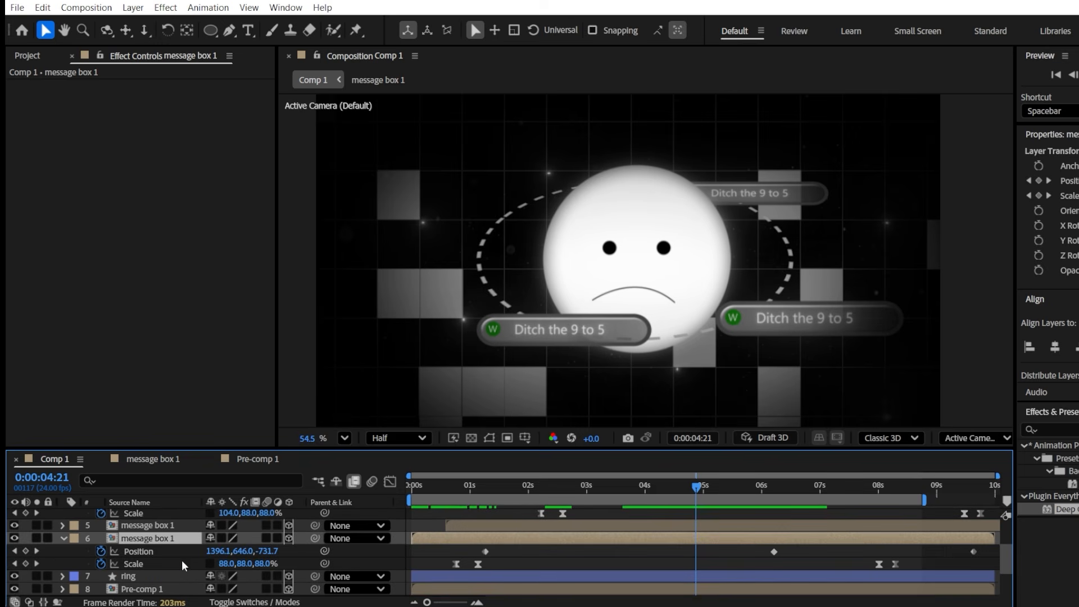
{"action": "left_click", "coordinate": [34, 551]}
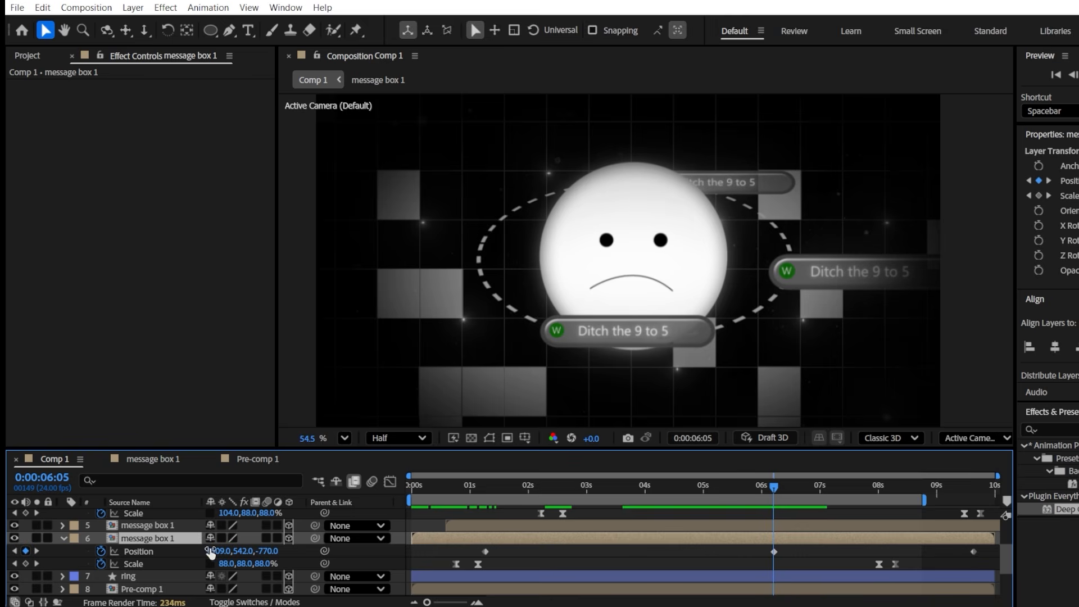
{"action": "left_click_drag", "start_coordinate": [218, 551], "coordinate": [117, 552]}
{"action": "left_click_drag", "start_coordinate": [266, 553], "coordinate": [583, 553]}
{"action": "left_click_drag", "start_coordinate": [218, 553], "coordinate": [576, 532]}
{"action": "left_click_drag", "start_coordinate": [218, 555], "coordinate": [256, 556]}
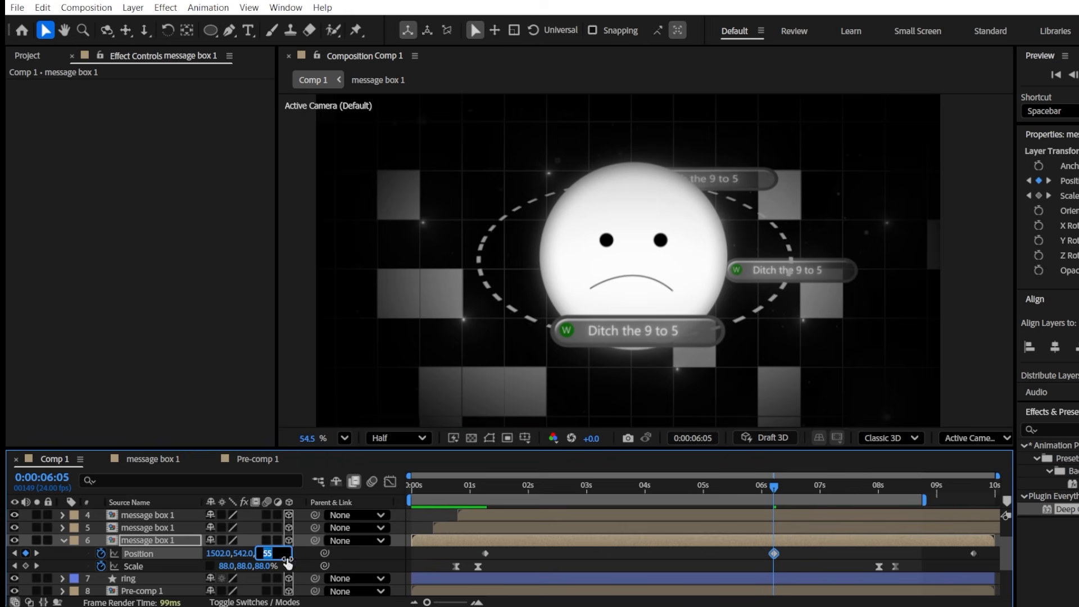
Set the undelayed message box 1's Z position to 55 at the 0:00:09:15 keyframe, preview the motion, and collapse the layer
{"action": "left_click", "coordinate": [35, 553]}
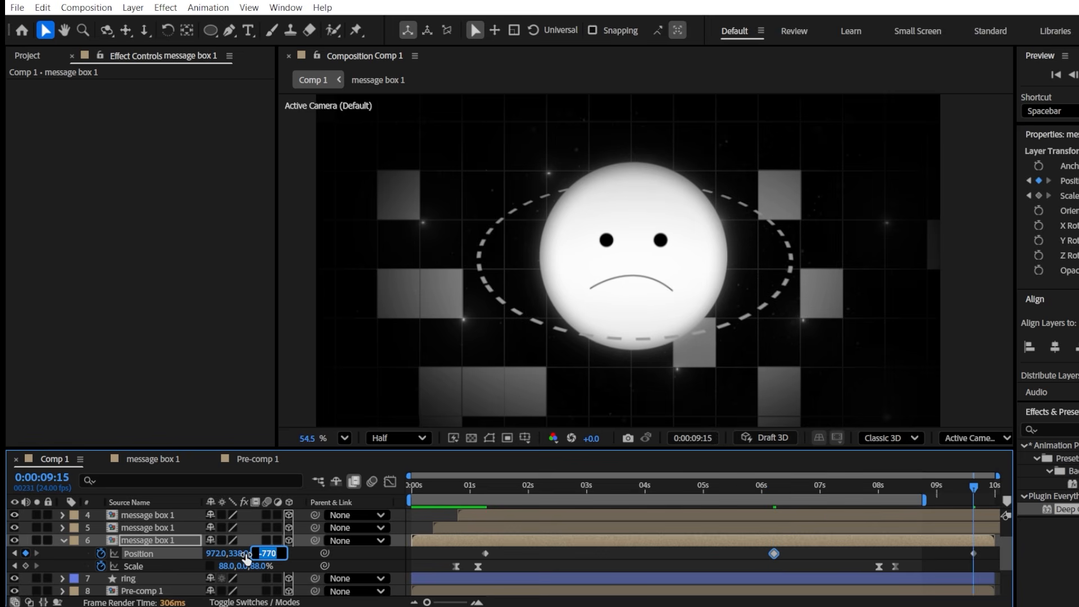
{"action": "left_click", "coordinate": [297, 557]}
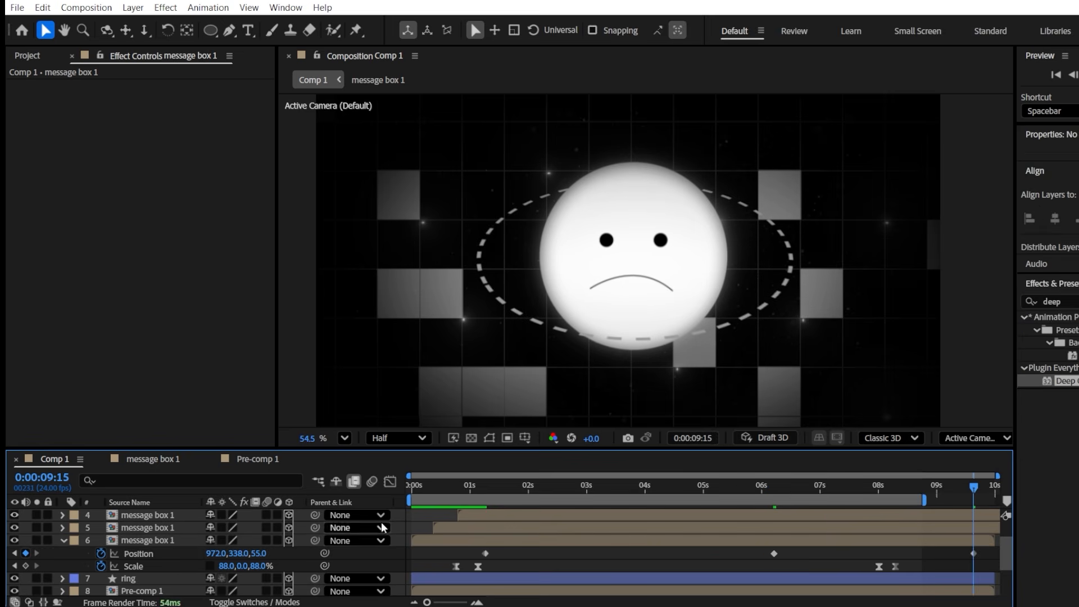
{"action": "left_click", "coordinate": [683, 485]}
{"action": "key", "text": "space"}
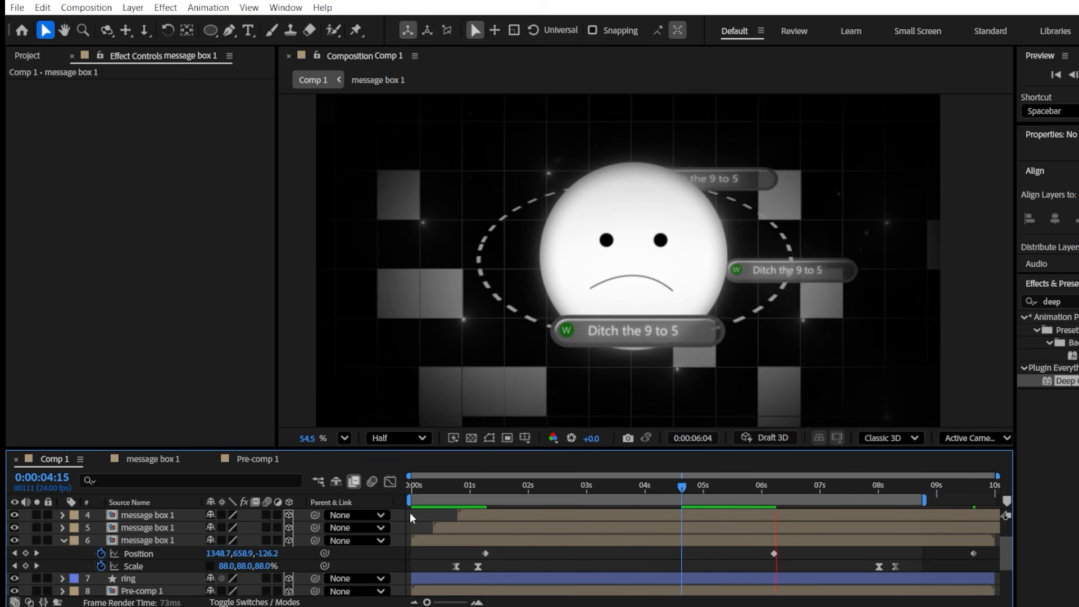
{"action": "left_click", "coordinate": [63, 541]}
{"action": "key", "text": "space"}
Duplicate the top message box 1 layer and shift the copy to start at about 1 second
{"action": "scroll", "coordinate": [539, 525], "scroll_direction": "up", "scroll_amount": 3}
{"action": "left_click", "coordinate": [160, 553]}
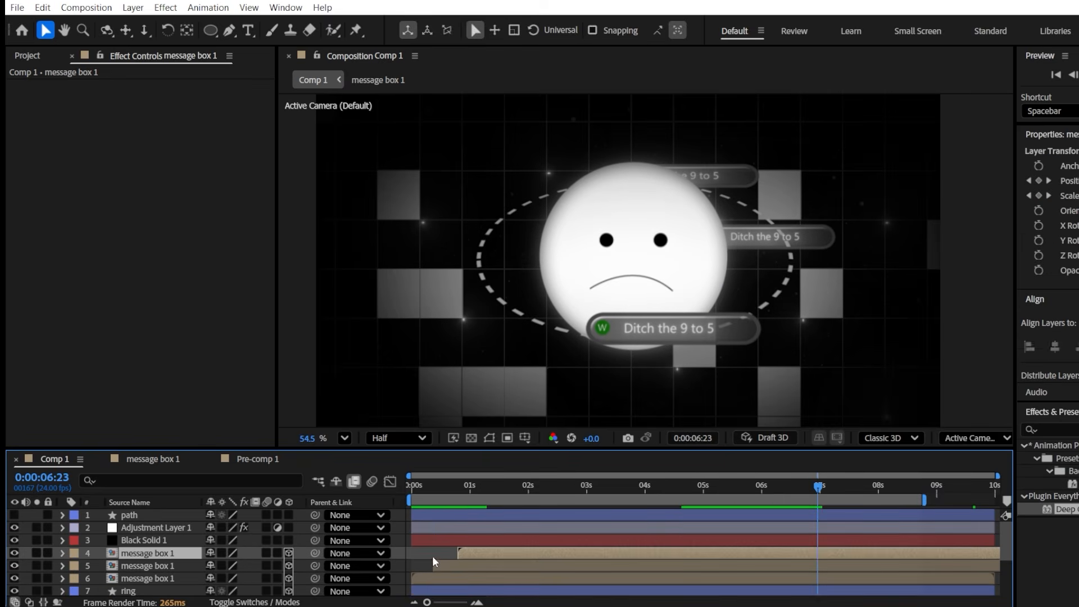
{"action": "key", "text": "ctrl+d"}
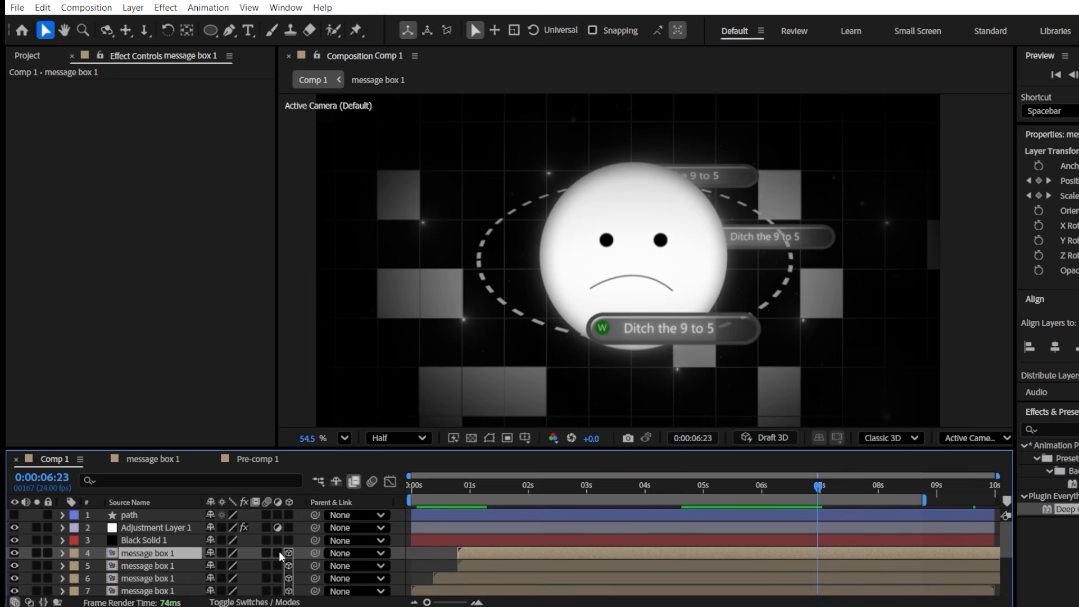
{"action": "left_click_drag", "start_coordinate": [477, 554], "coordinate": [485, 554]}
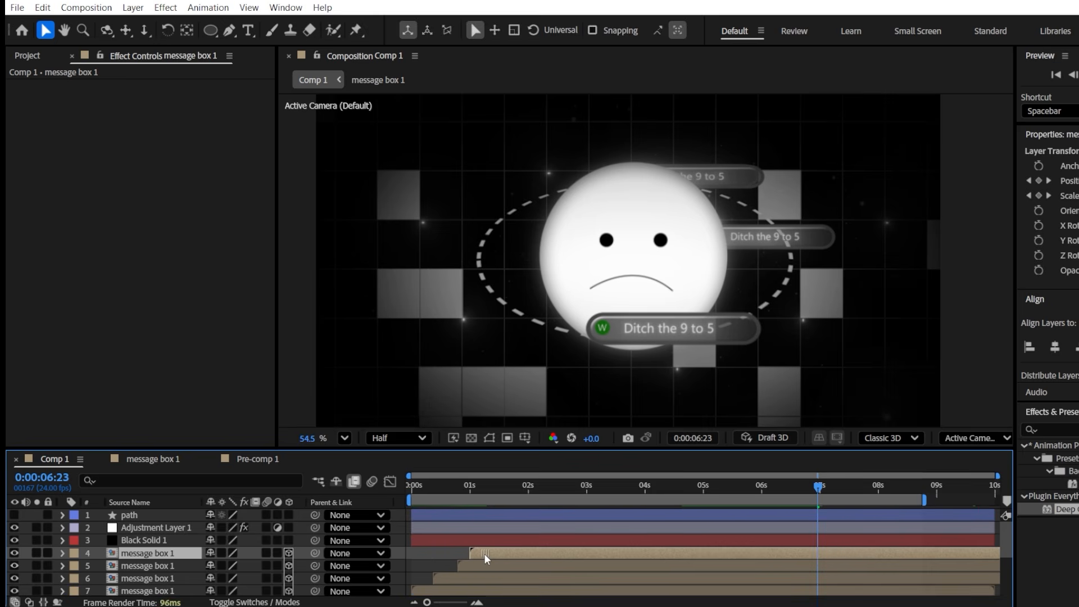
Remove all Position keyframes from the new message box 1 copy with the current time at 0:00:01:03
{"action": "left_click", "coordinate": [477, 488]}
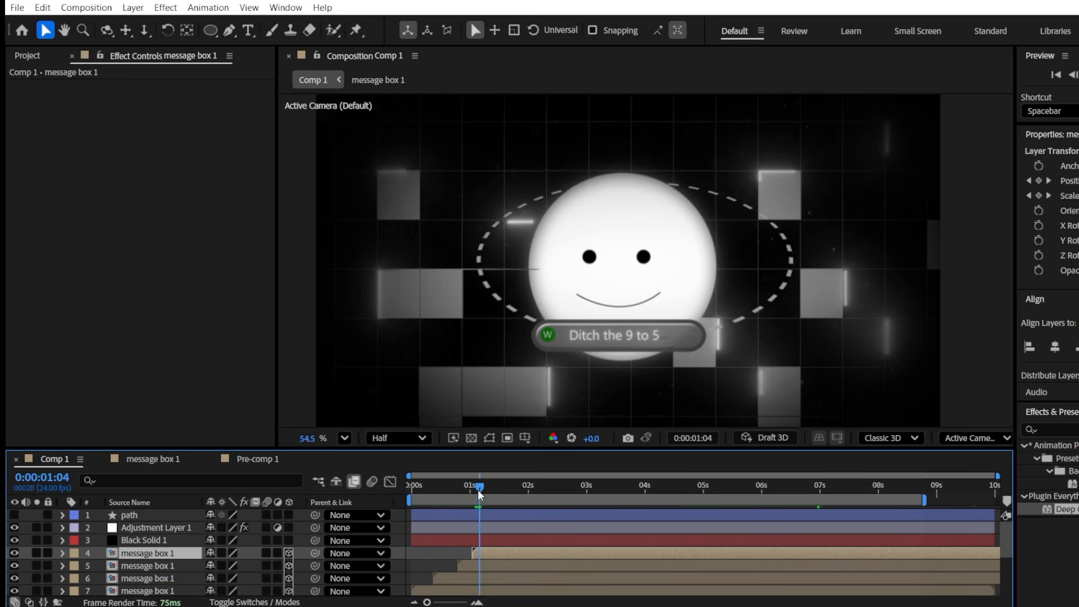
{"action": "key", "text": "u"}
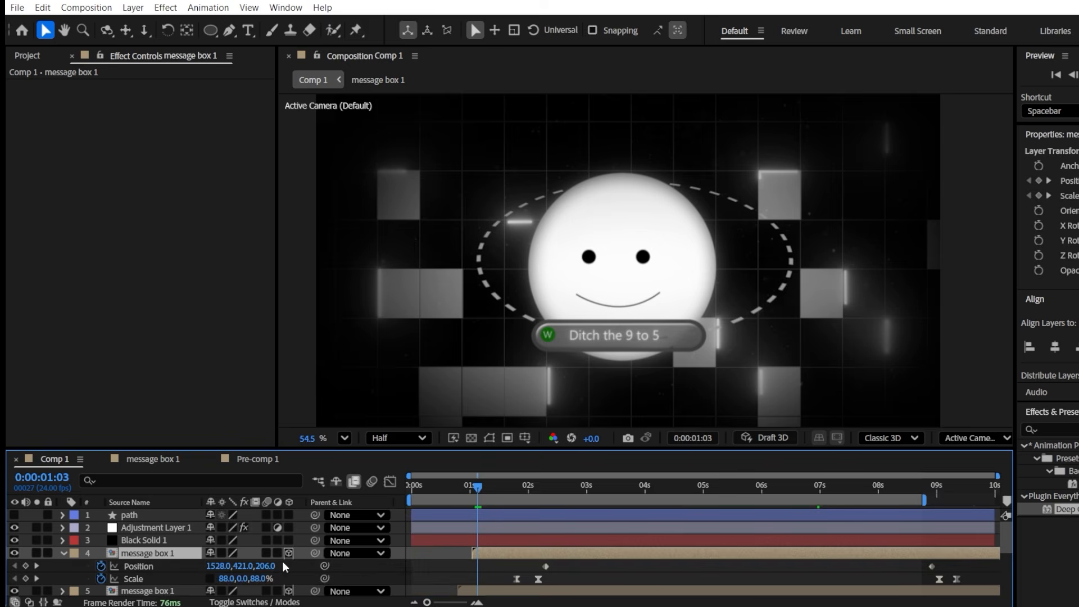
{"action": "left_click", "coordinate": [101, 565]}
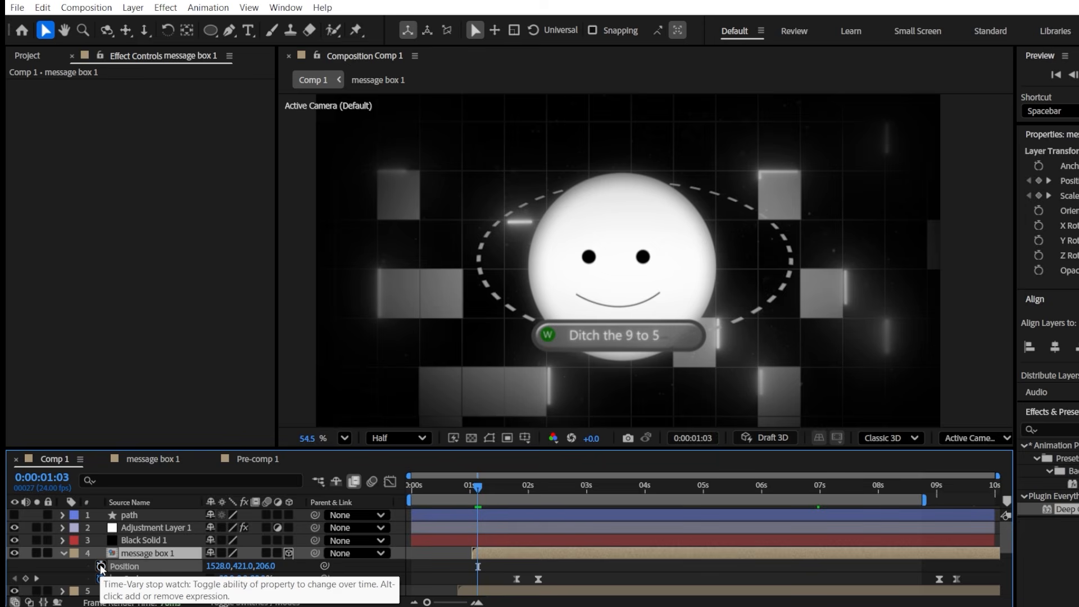
Copy the Path property of Shape 1 in the path layer and return to the new message box 1 copy
{"action": "left_click", "coordinate": [138, 516]}
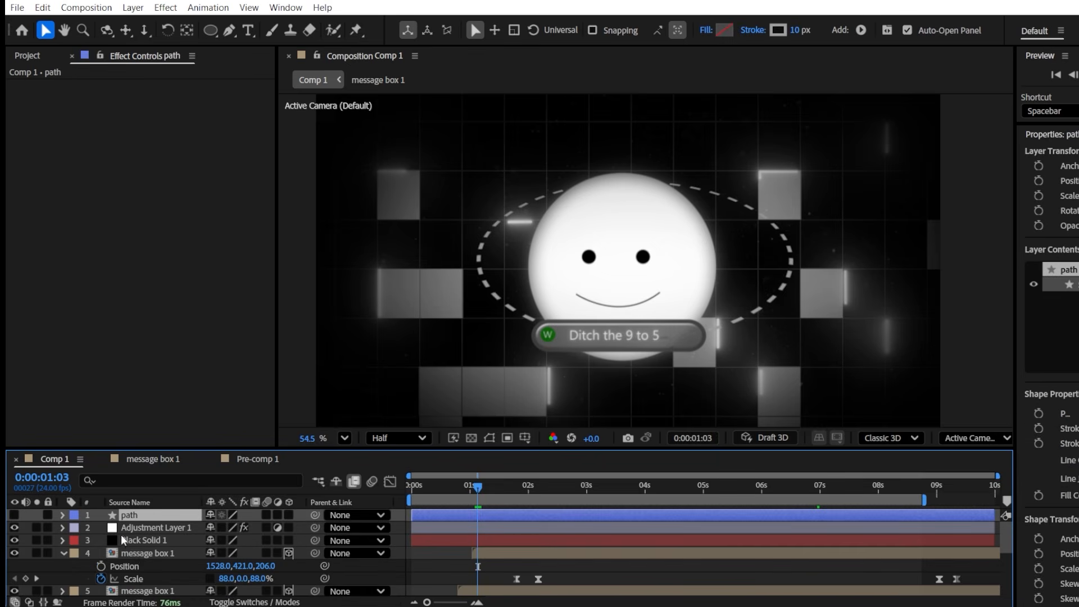
{"action": "left_click", "coordinate": [61, 515]}
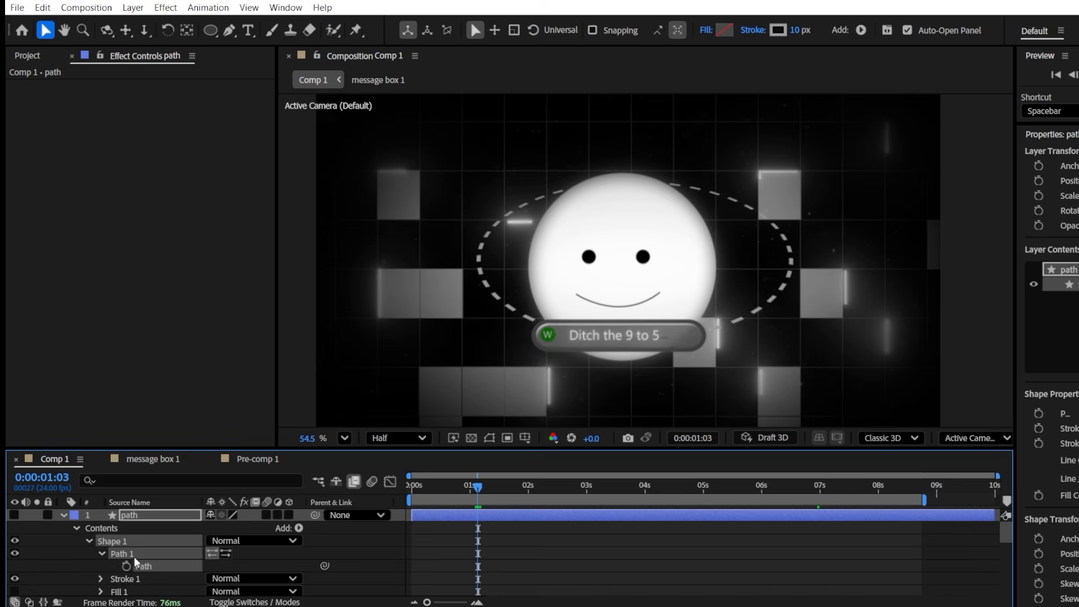
{"action": "scroll", "coordinate": [157, 553], "scroll_direction": "down", "scroll_amount": 2}
{"action": "left_click", "coordinate": [159, 577]}
{"action": "scroll", "coordinate": [159, 577], "scroll_direction": "down", "scroll_amount": 2}
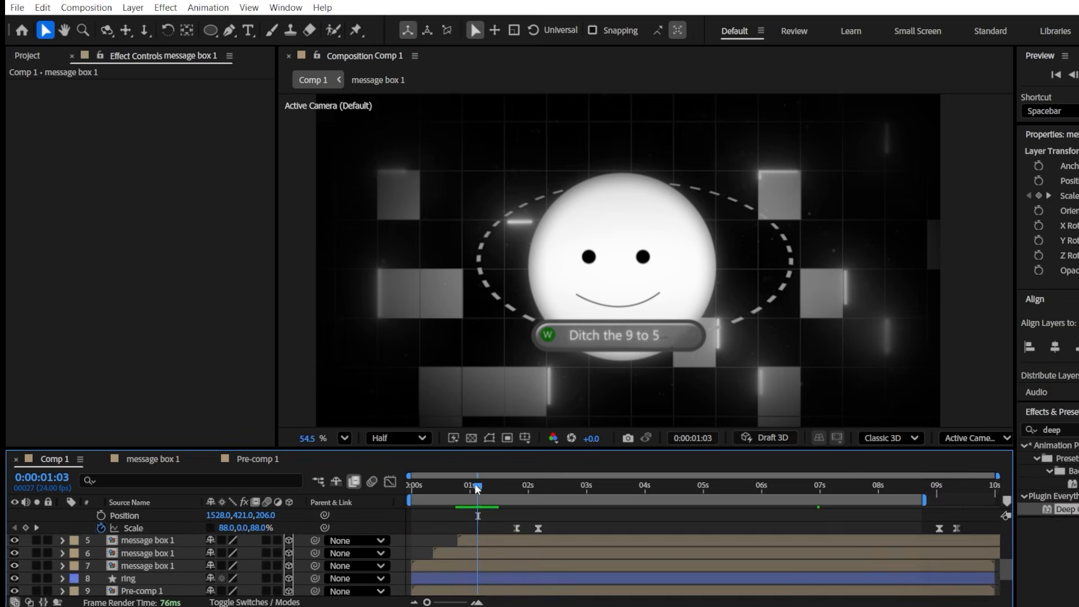
Collapse the path layer and move the new message box 1's four Scale keyframes earlier, with the first at about 1.1 seconds
{"action": "left_click_drag", "start_coordinate": [490, 486], "coordinate": [533, 486]}
{"action": "scroll", "coordinate": [124, 524], "scroll_direction": "up", "scroll_amount": 1}
{"action": "scroll", "coordinate": [123, 523], "scroll_direction": "up", "scroll_amount": 3}
{"action": "left_click", "coordinate": [63, 516]}
{"action": "scroll", "coordinate": [542, 572], "scroll_direction": "down", "scroll_amount": 1}
{"action": "left_click_drag", "start_coordinate": [970, 540], "coordinate": [476, 543]}
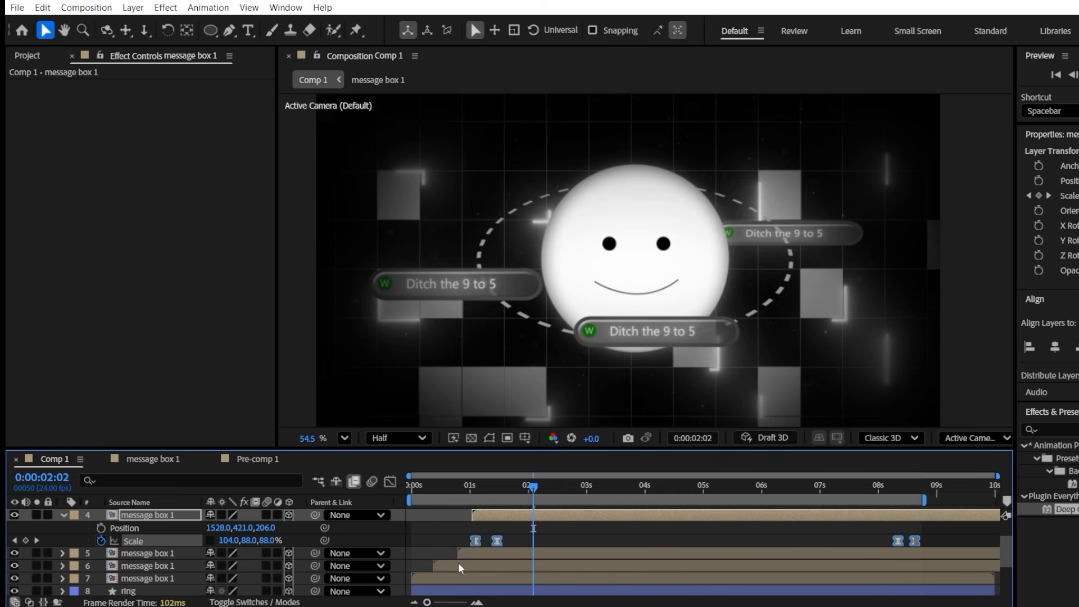
Move all Position and Scale keyframes of the second message box 1 (layer 5) earlier, with the first at about 0.8 seconds
{"action": "left_click", "coordinate": [467, 554]}
{"action": "key", "text": "u"}
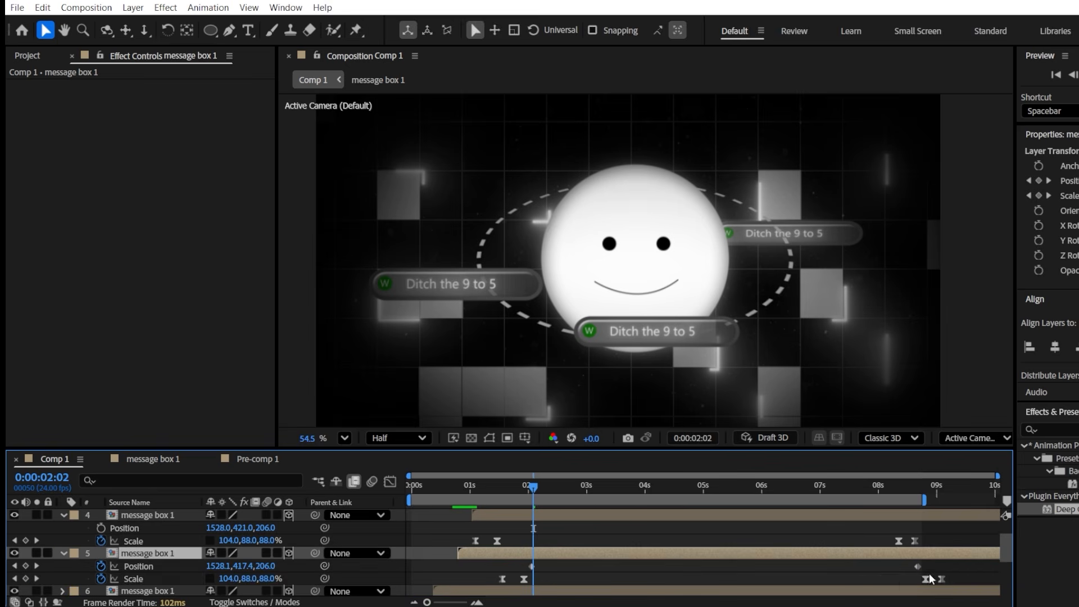
{"action": "left_click_drag", "start_coordinate": [949, 580], "coordinate": [452, 573]}
Move the Position and Scale keyframes of layer 6 message box 1 earlier so the first sits at about 0.4 seconds, and collapse the layer
{"action": "scroll", "coordinate": [494, 558], "scroll_direction": "down", "scroll_amount": 1}
{"action": "left_click", "coordinate": [502, 554]}
{"action": "key", "text": "u"}
{"action": "scroll", "coordinate": [940, 580], "scroll_direction": "down", "scroll_amount": 2}
{"action": "scroll", "coordinate": [670, 562], "scroll_direction": "up", "scroll_amount": 1}
{"action": "left_click_drag", "start_coordinate": [987, 551], "coordinate": [431, 567]}
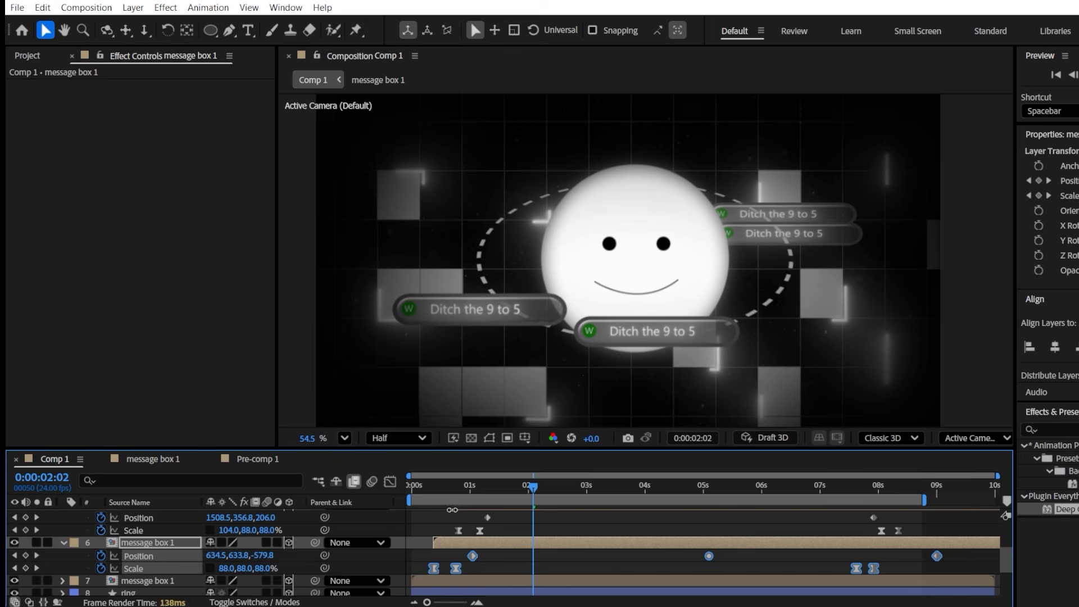
{"action": "left_click", "coordinate": [64, 543]}
Paste the copied path into the Position property of the top message box 1 (layer 4) at 0:00:01:11
{"action": "scroll", "coordinate": [65, 545], "scroll_direction": "up", "scroll_amount": 2}
{"action": "mouse_move", "coordinate": [519, 494]}
{"action": "left_mouse_down"}
{"action": "mouse_move", "coordinate": [471, 495]}
{"action": "mouse_move", "coordinate": [498, 494]}
{"action": "left_mouse_up"}
{"action": "left_click", "coordinate": [494, 553]}
{"action": "key", "text": "y"}
{"action": "key", "text": "u"}
{"action": "key", "text": "alt+shift+p"}
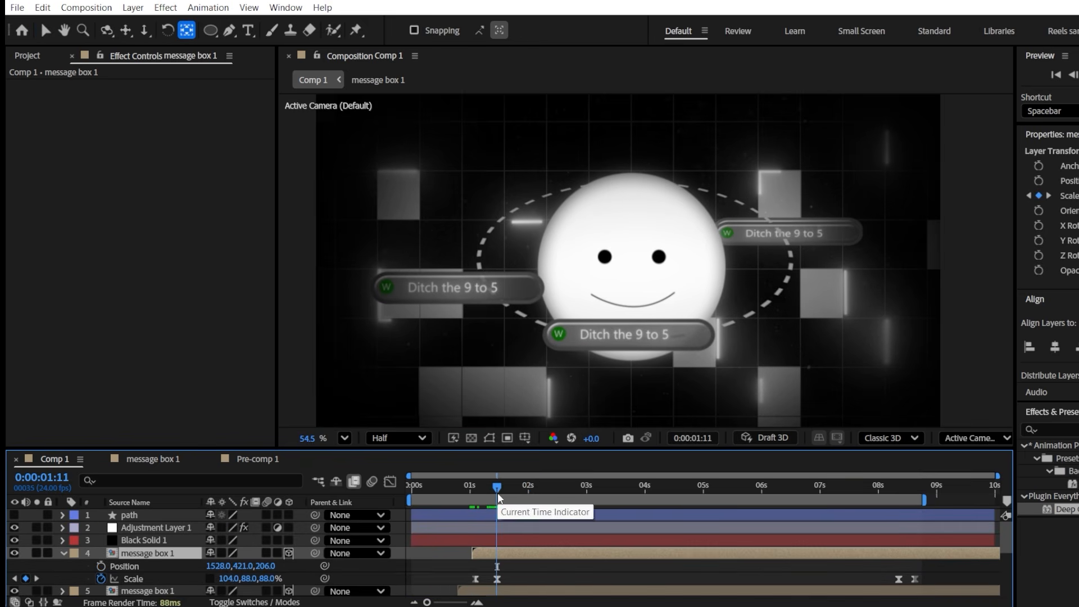
{"action": "key", "text": "ctrl+v"}
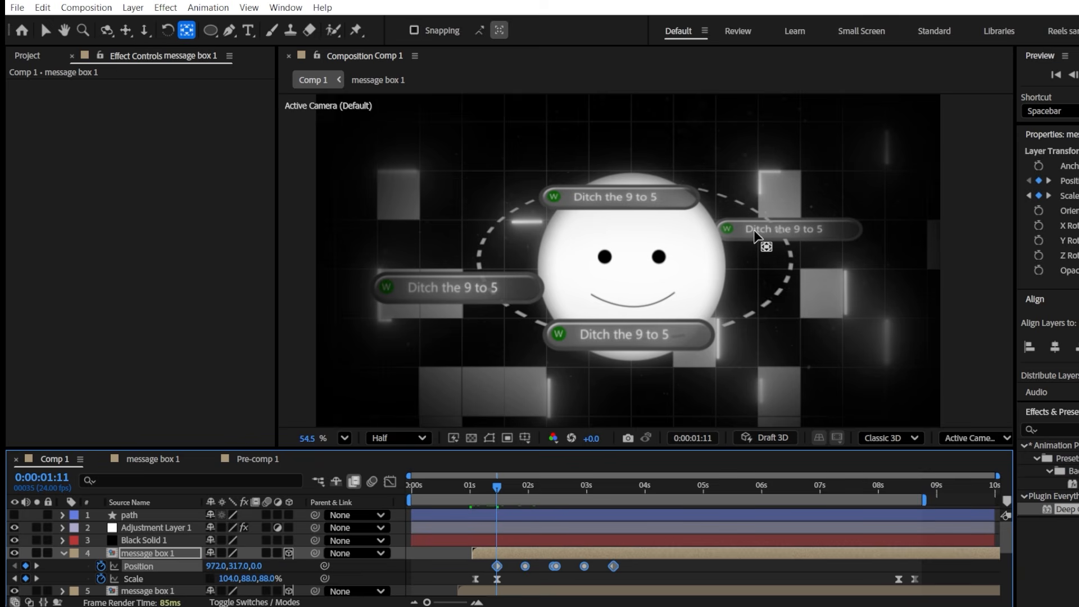
Show mask and shape paths in the viewer and delete the first three pasted Position keyframes of layer 4
{"action": "left_click_drag", "start_coordinate": [497, 487], "coordinate": [600, 487]}
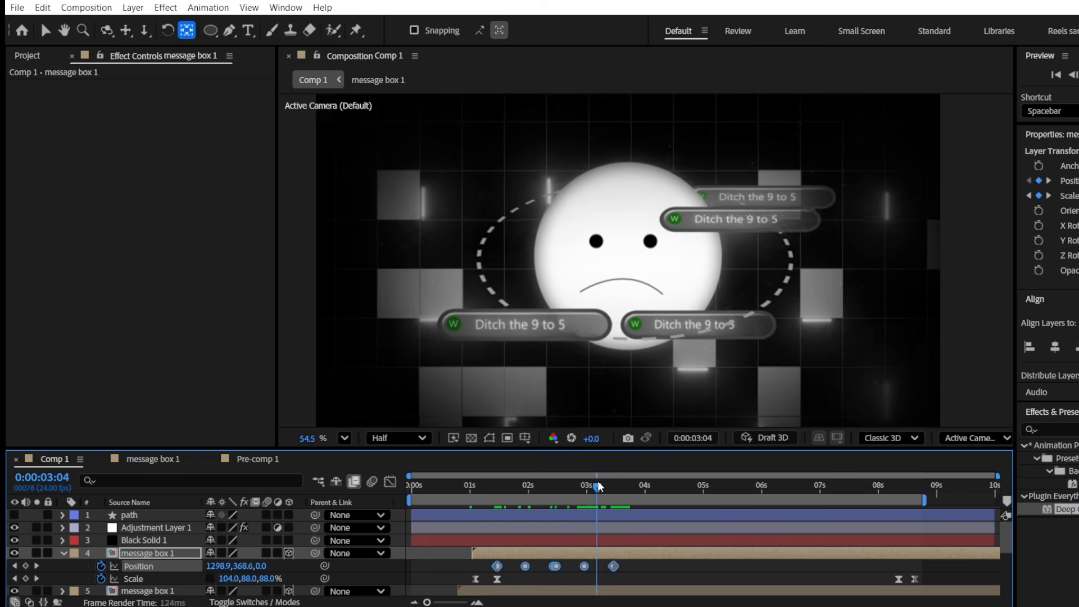
{"action": "left_click", "coordinate": [489, 437]}
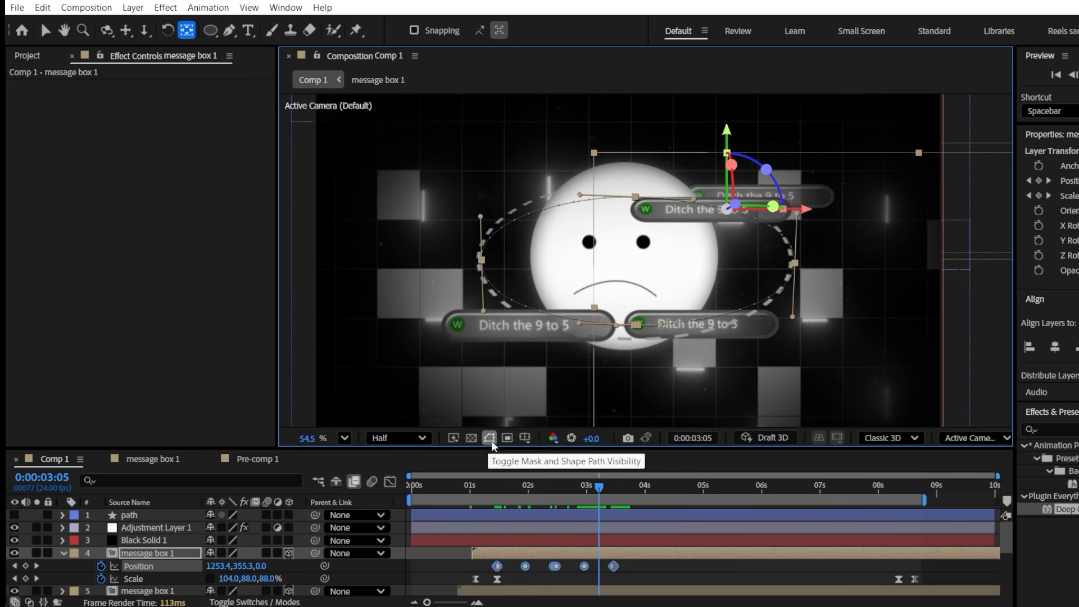
{"action": "left_click", "coordinate": [633, 568]}
{"action": "left_click_drag", "start_coordinate": [598, 488], "coordinate": [581, 490]}
{"action": "left_click_drag", "start_coordinate": [571, 563], "coordinate": [551, 567]}
{"action": "left_click_drag", "start_coordinate": [486, 569], "coordinate": [485, 565]}
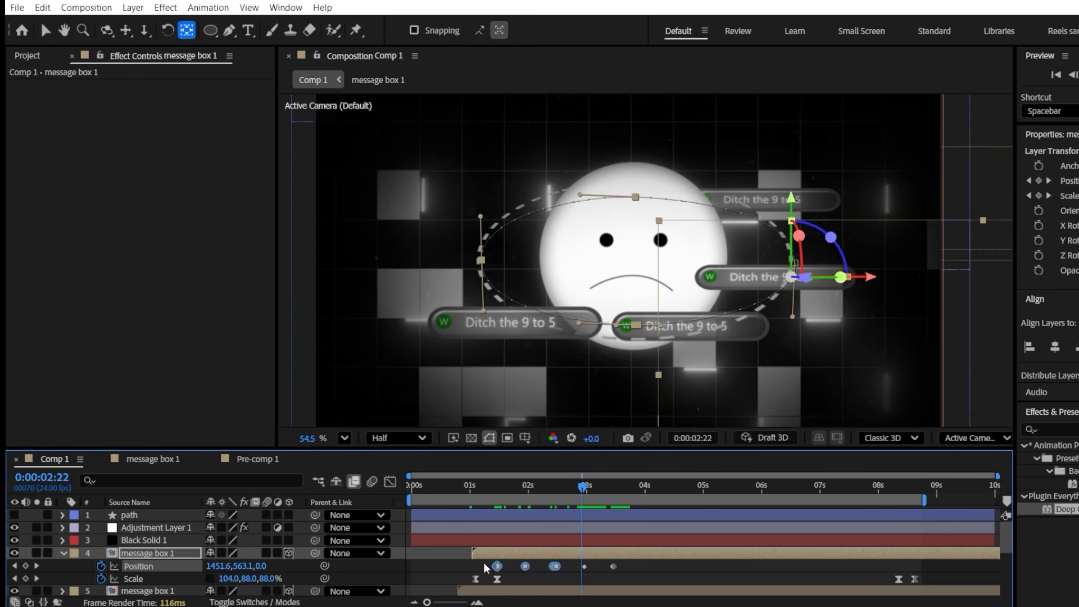
{"action": "key", "text": "Delete"}
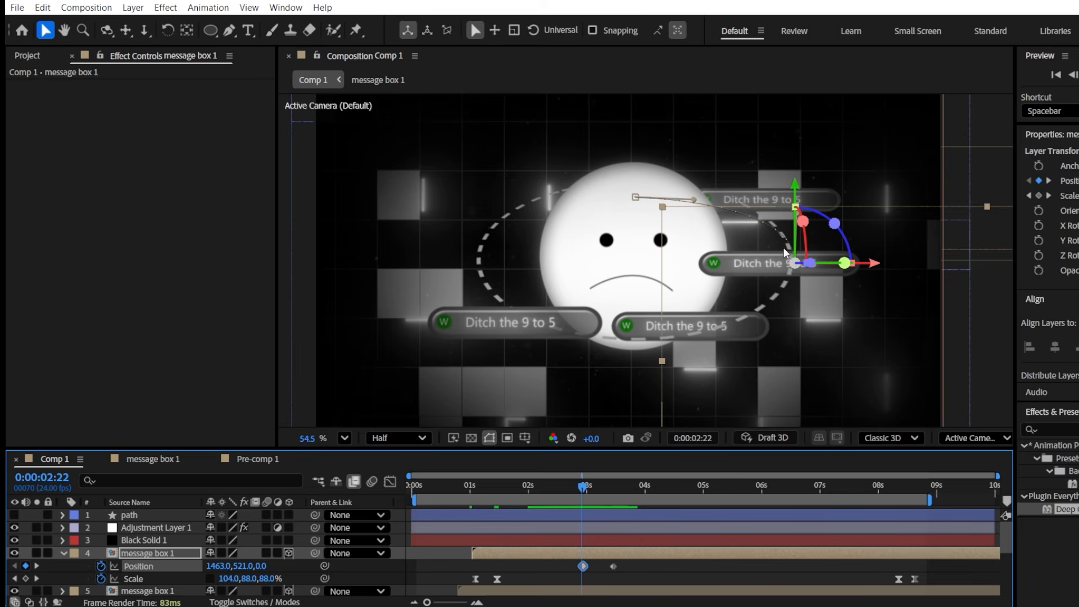
Move layer 4's first Position keyframe to 1348, 367 and its last to the ring's upper left, curving the motion path above the face
{"action": "left_click_drag", "start_coordinate": [791, 191], "coordinate": [713, 143]}
{"action": "left_click_drag", "start_coordinate": [869, 211], "coordinate": [810, 213]}
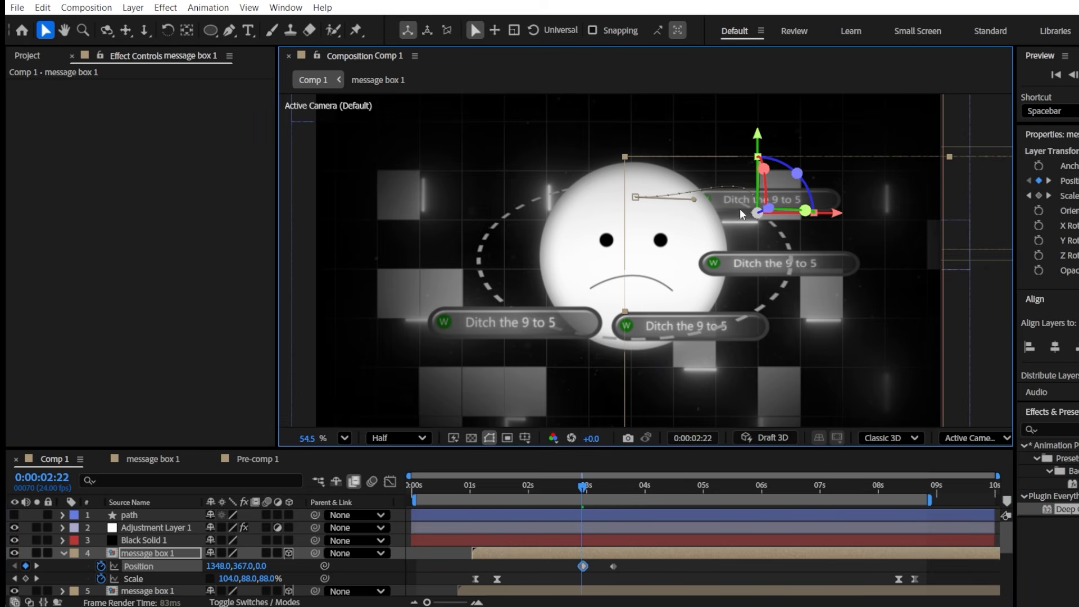
{"action": "left_click_drag", "start_coordinate": [635, 201], "coordinate": [563, 159]}
{"action": "left_click", "coordinate": [332, 585]}
{"action": "key", "text": "z"}
{"action": "key", "text": "ctrl+z"}
{"action": "key", "text": "v"}
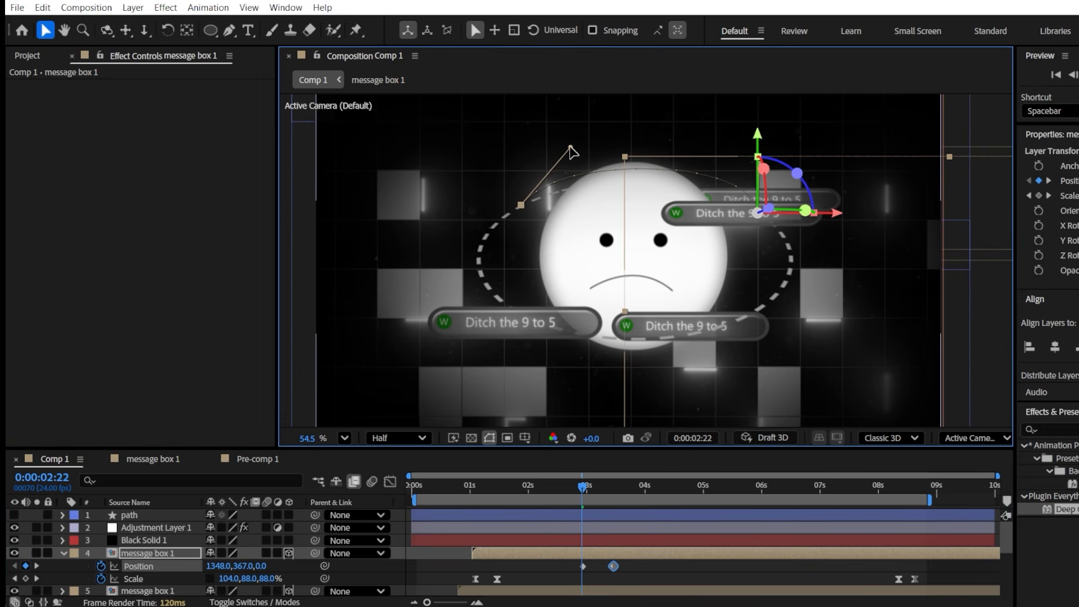
Set the Z position of both layer 4 Position keyframes to 231 and shift the first one to X 1499.7
{"action": "mouse_move", "coordinate": [791, 216]}
{"action": "left_mouse_down"}
{"action": "mouse_move", "coordinate": [815, 216]}
{"action": "mouse_move", "coordinate": [804, 215]}
{"action": "left_mouse_up"}
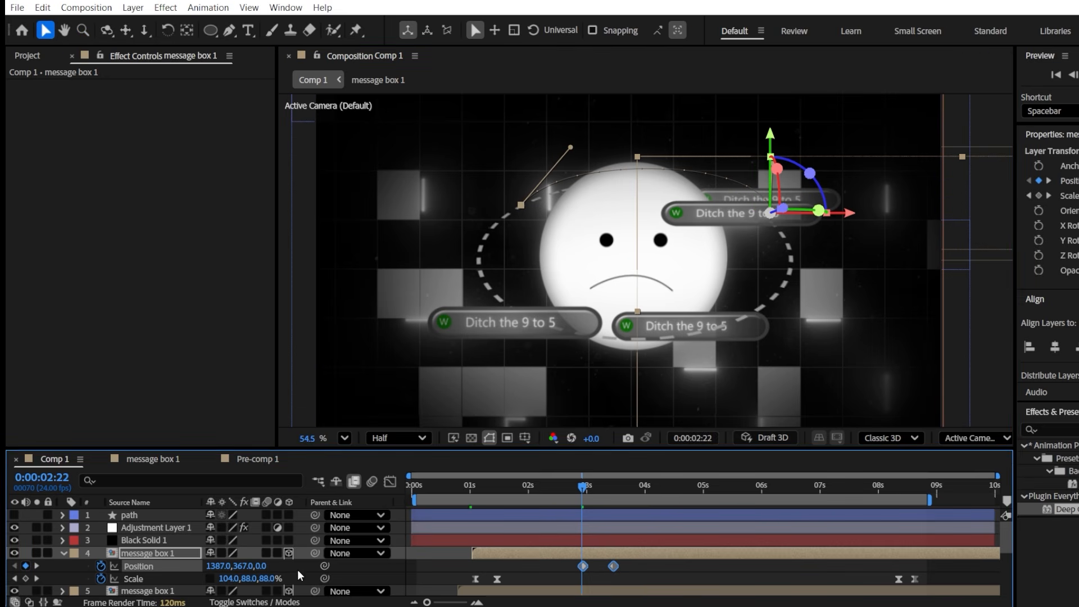
{"action": "left_click_drag", "start_coordinate": [186, 563], "coordinate": [418, 549]}
{"action": "left_click_drag", "start_coordinate": [778, 199], "coordinate": [786, 199]}
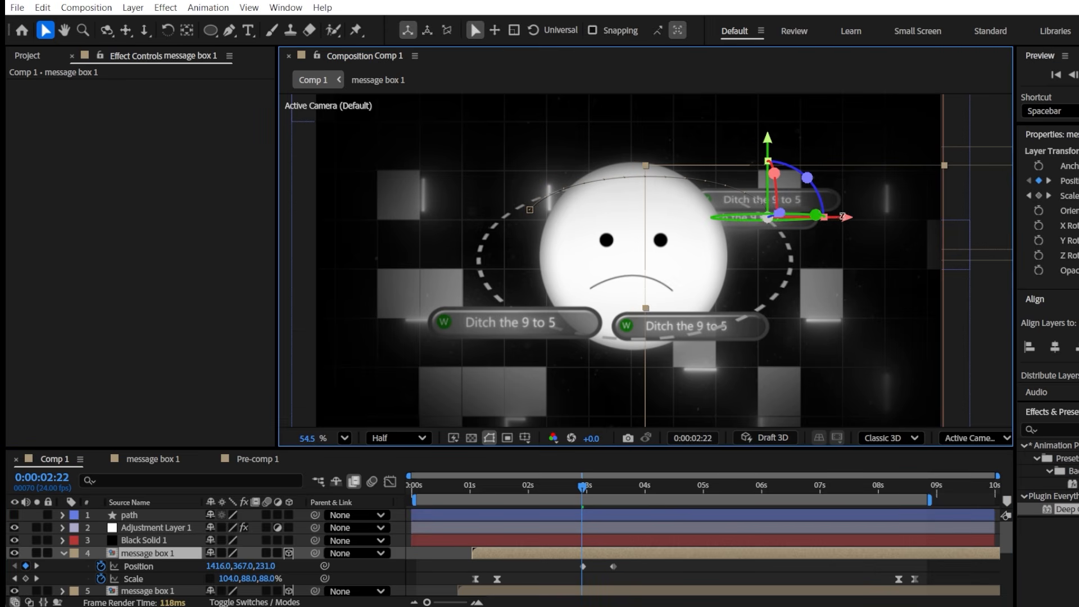
{"action": "left_click_drag", "start_coordinate": [844, 225], "coordinate": [870, 221]}
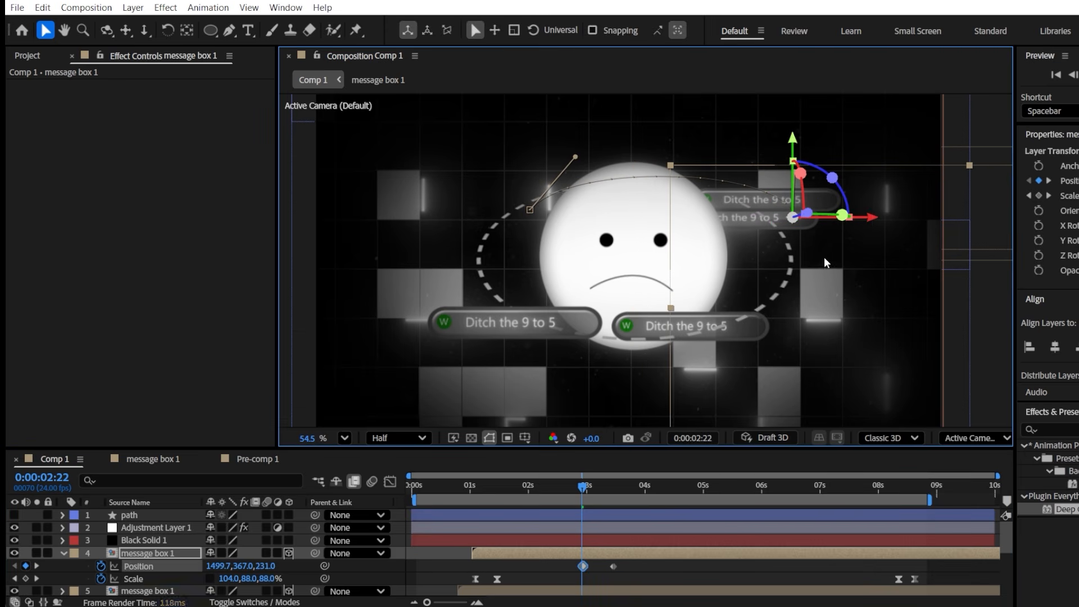
Retime layer 4 with its first Position keyframe at about 1.6 seconds and its closing Position and Scale keyframes ending at about 7.9 seconds, and preview it
{"action": "left_click_drag", "start_coordinate": [569, 488], "coordinate": [539, 493]}
{"action": "left_click_drag", "start_coordinate": [583, 566], "coordinate": [491, 568]}
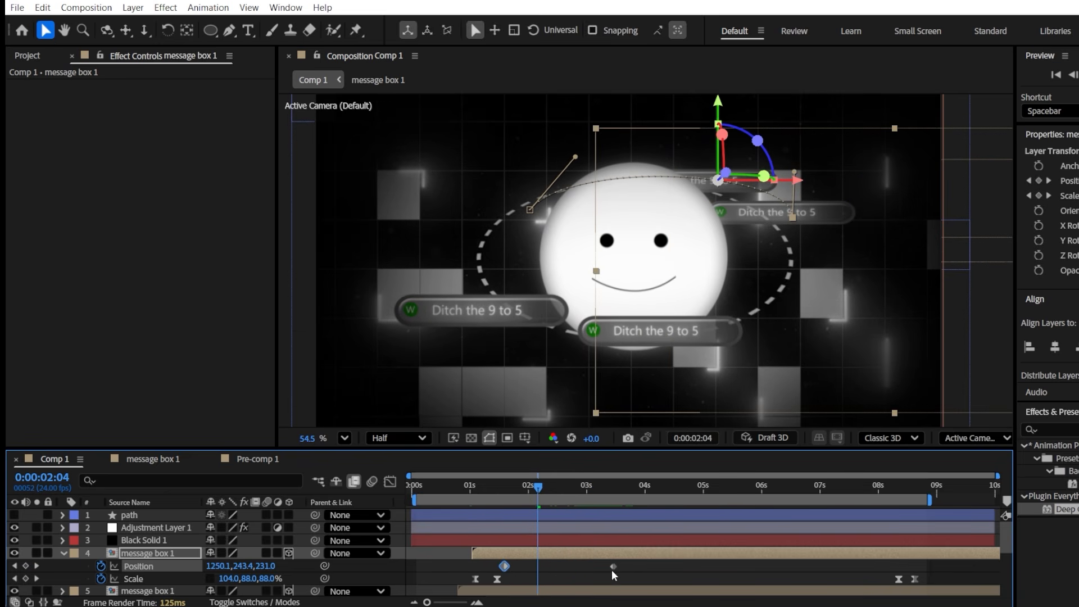
{"action": "left_click_drag", "start_coordinate": [616, 565], "coordinate": [916, 565]}
{"action": "left_click_drag", "start_coordinate": [540, 487], "coordinate": [481, 485]}
{"action": "left_click_drag", "start_coordinate": [921, 584], "coordinate": [851, 579]}
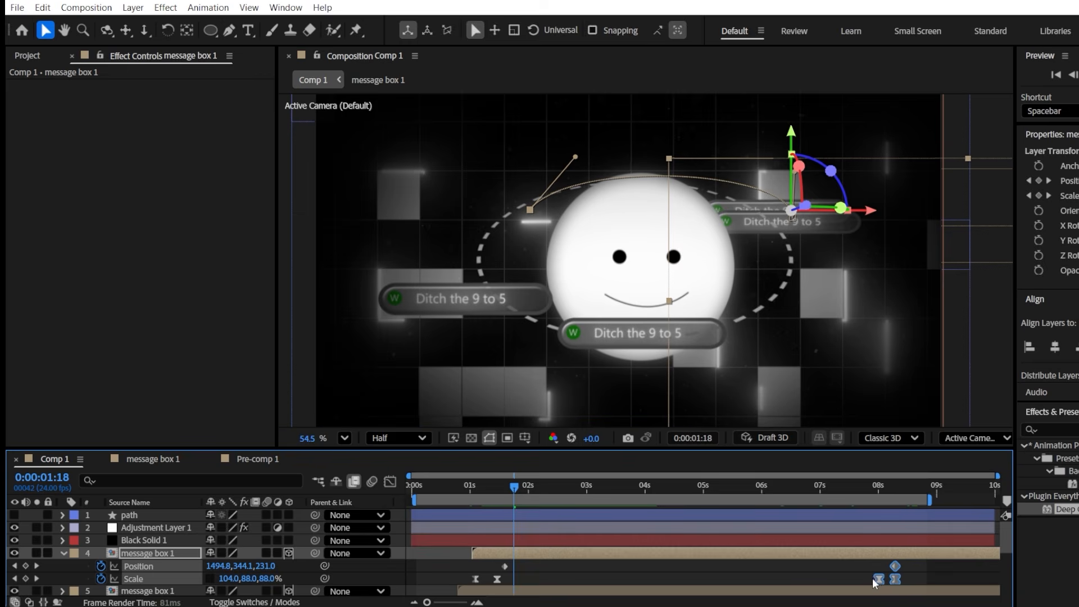
{"action": "left_click", "coordinate": [815, 486]}
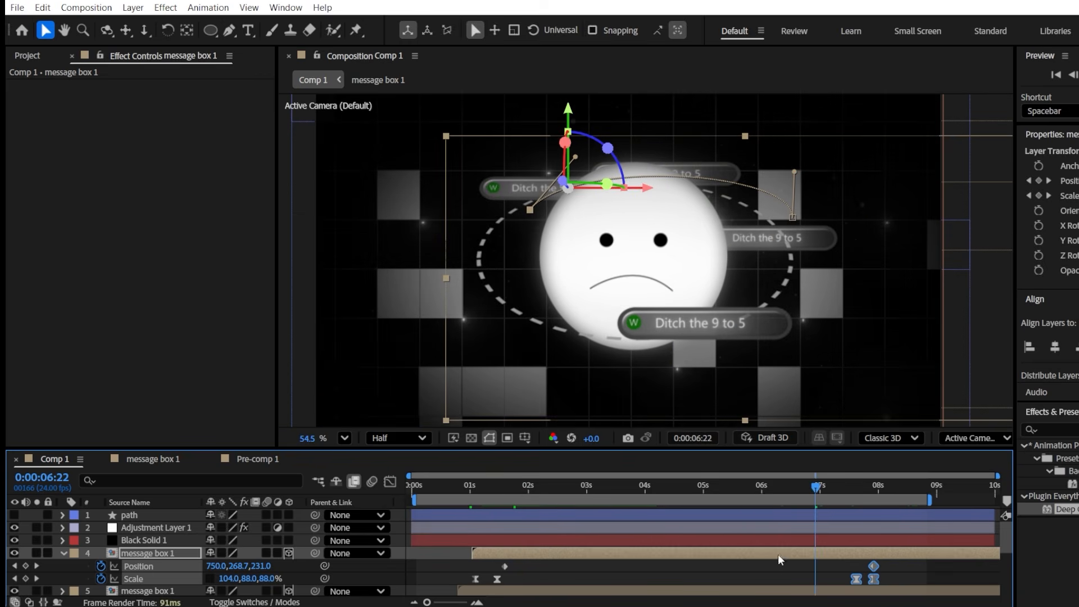
{"action": "left_click_drag", "start_coordinate": [807, 498], "coordinate": [471, 468]}
{"action": "key", "text": "space"}
{"action": "key", "text": "space"}
Reveal layer 5's keyframes and move its last Position and closing Scale keyframes later, with Position ending at about 8.2 seconds and Scale at about 8.6
{"action": "scroll", "coordinate": [654, 573], "scroll_direction": "down", "scroll_amount": 1}
{"action": "left_click", "coordinate": [703, 553]}
{"action": "key", "text": "u"}
{"action": "left_click_drag", "start_coordinate": [860, 584], "coordinate": [902, 562]}
{"action": "left_click_drag", "start_coordinate": [874, 567], "coordinate": [893, 568]}
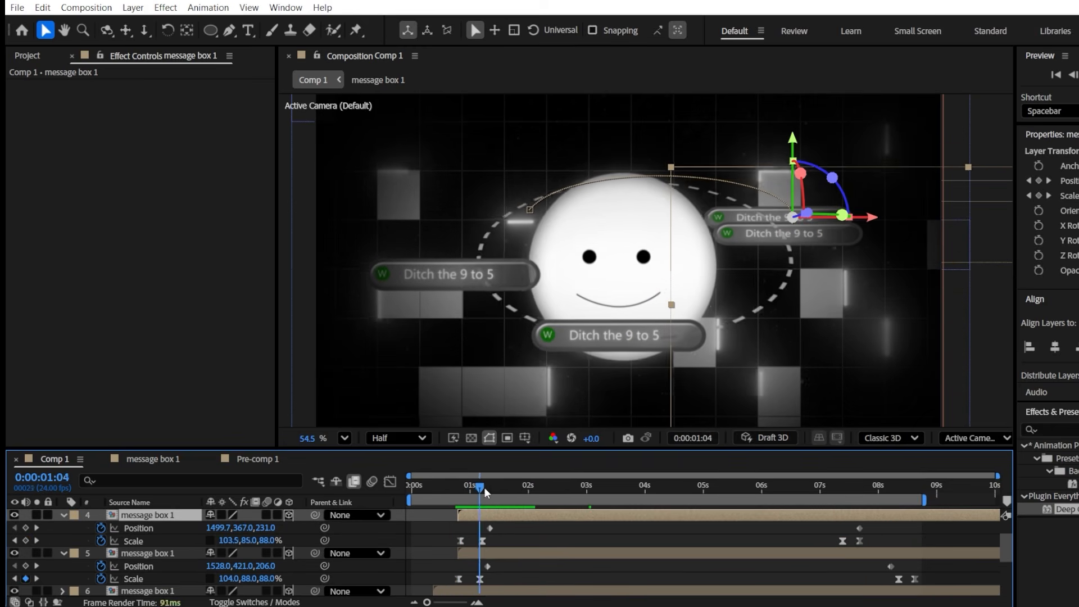
Lower layer 5's Position keyframe at 0:00:01:07 to Y 489.9 and preview the message boxes
{"action": "left_click_drag", "start_coordinate": [484, 487], "coordinate": [488, 487]}
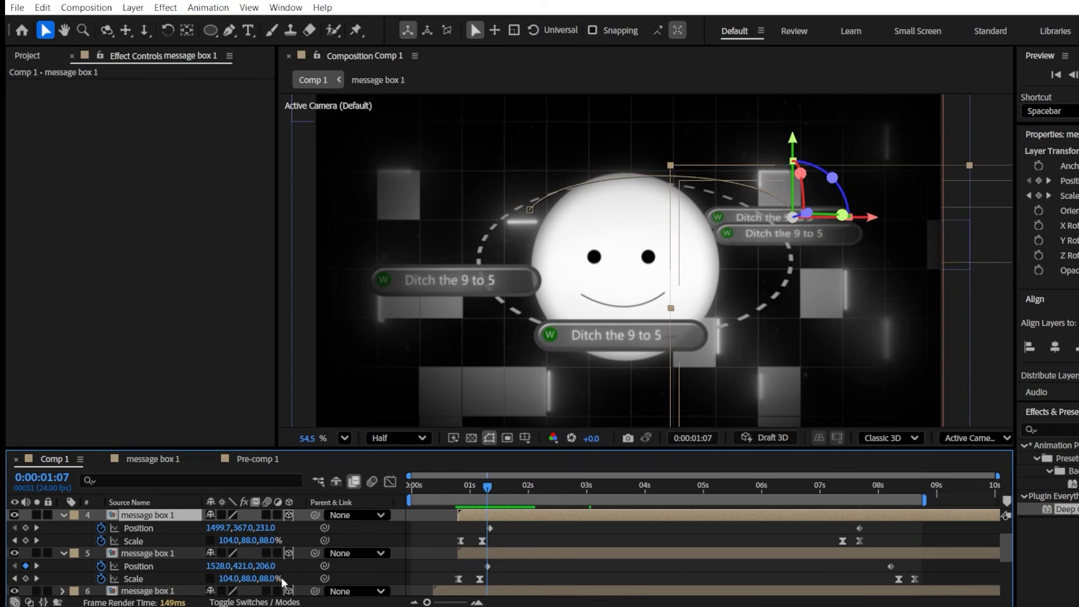
{"action": "left_click", "coordinate": [160, 558]}
{"action": "mouse_move", "coordinate": [803, 166]}
{"action": "left_mouse_down"}
{"action": "mouse_move", "coordinate": [804, 187]}
{"action": "mouse_move", "coordinate": [803, 175]}
{"action": "left_mouse_up"}
{"action": "left_click_drag", "start_coordinate": [488, 488], "coordinate": [453, 489]}
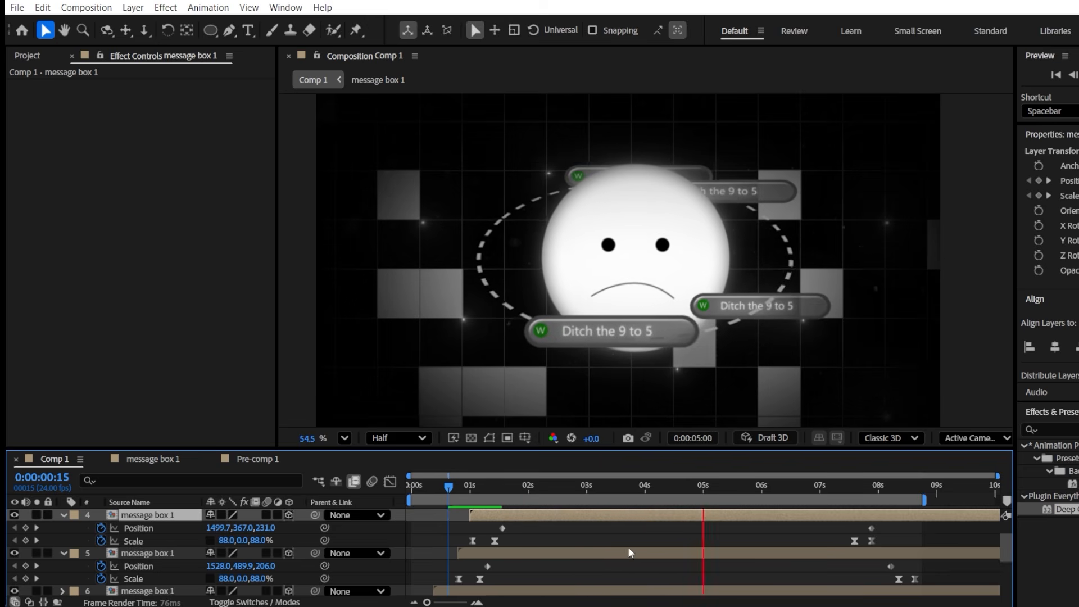
{"action": "key", "text": "space"}
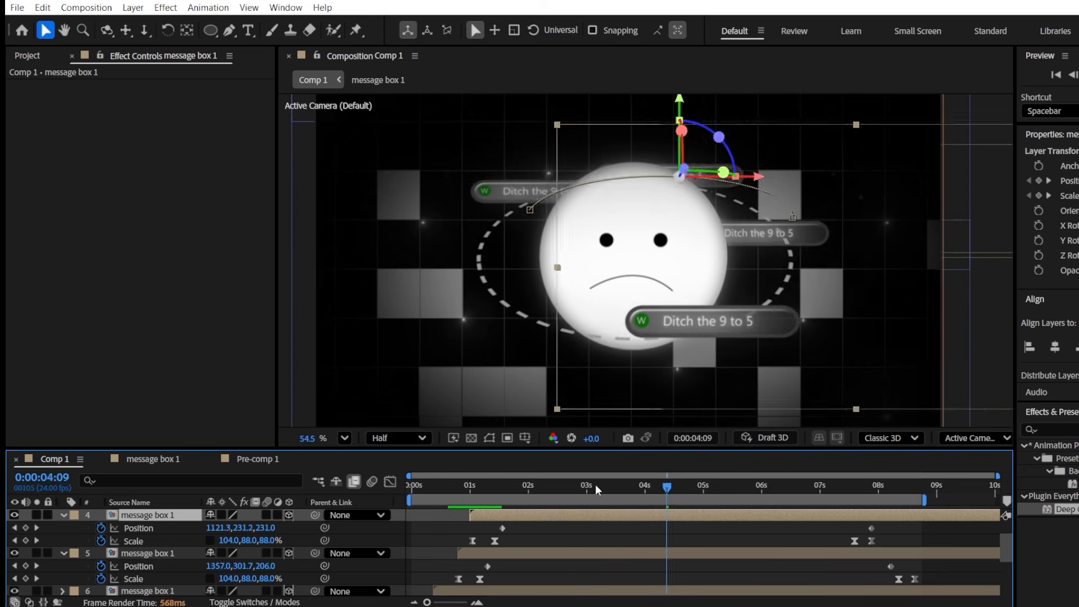
Collapse the two top message boxes, duplicate layer 4, and remove all Position keyframes from the copy
{"action": "left_click", "coordinate": [466, 485]}
{"action": "left_click", "coordinate": [64, 515]}
{"action": "left_click", "coordinate": [63, 529]}
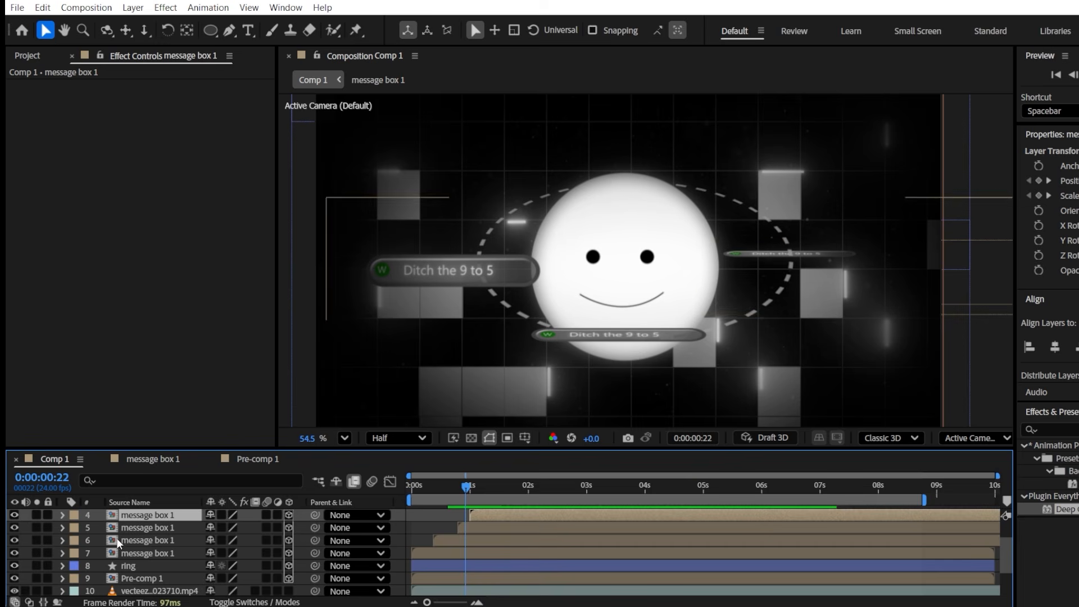
{"action": "scroll", "coordinate": [184, 523], "scroll_direction": "up", "scroll_amount": 3}
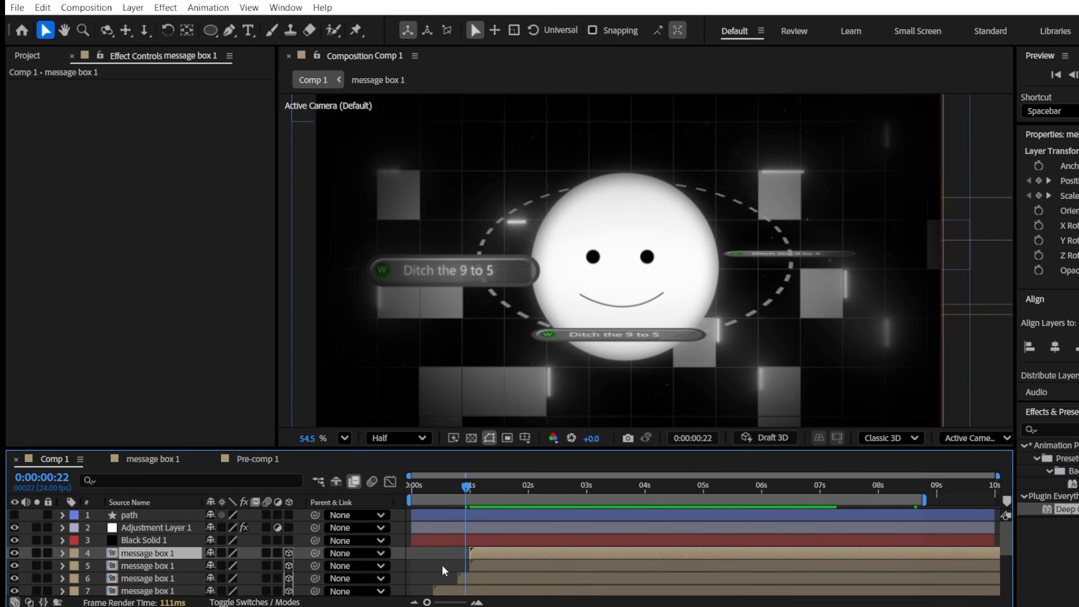
{"action": "key", "text": "u"}
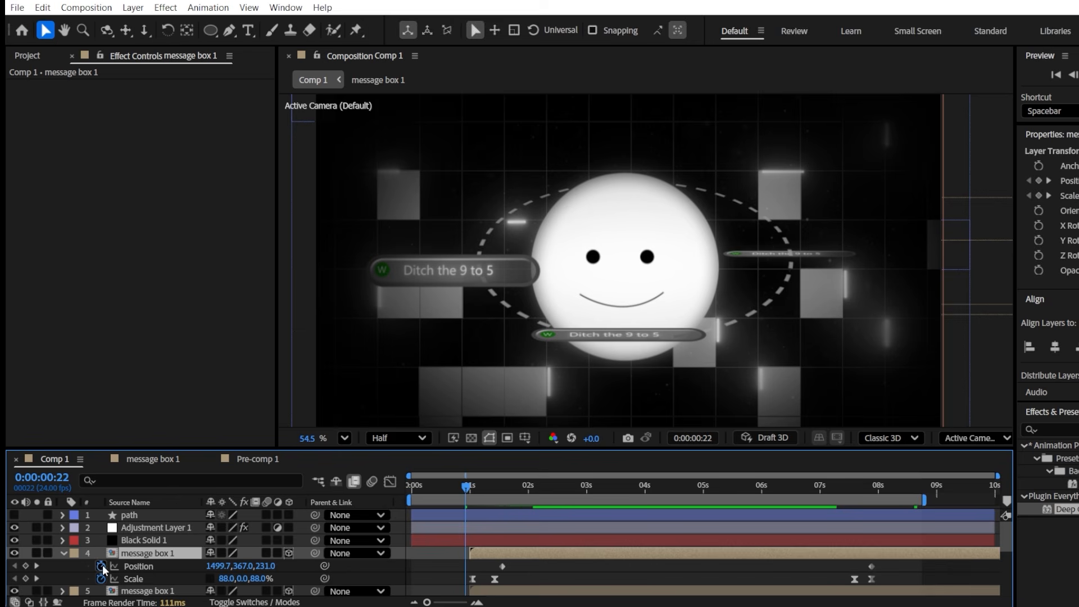
{"action": "left_click", "coordinate": [101, 566]}
Paste the path as Position keyframes at 0:00:01:10, keep only the first two, and move the second to about 7.9 seconds
{"action": "left_click", "coordinate": [471, 489]}
{"action": "mouse_move", "coordinate": [479, 486]}
{"action": "left_mouse_down"}
{"action": "mouse_move", "coordinate": [504, 486]}
{"action": "mouse_move", "coordinate": [494, 486]}
{"action": "left_mouse_up"}
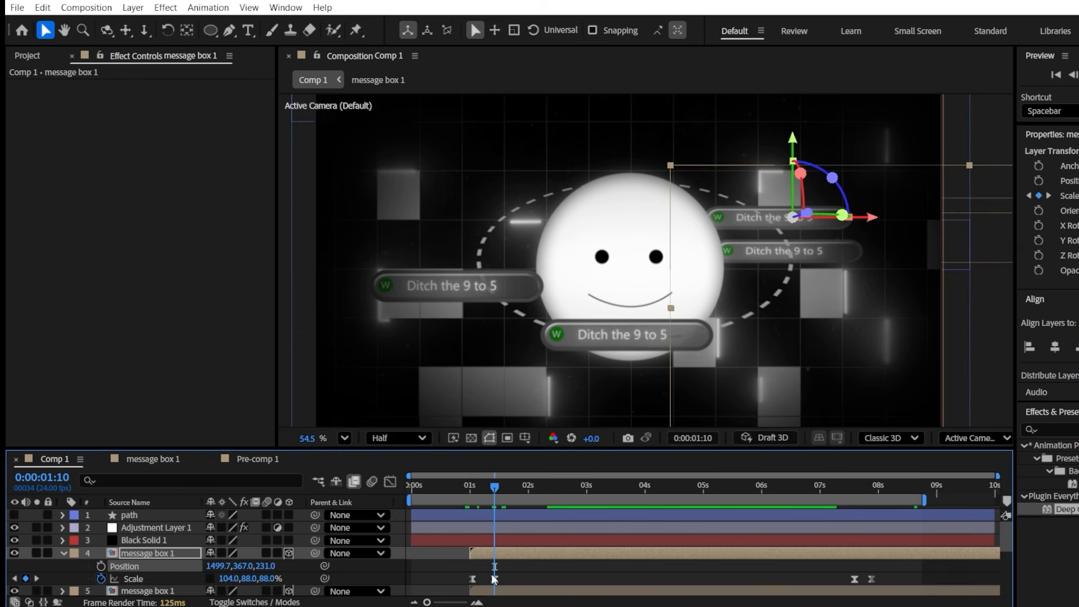
{"action": "key", "text": "ctrl+v"}
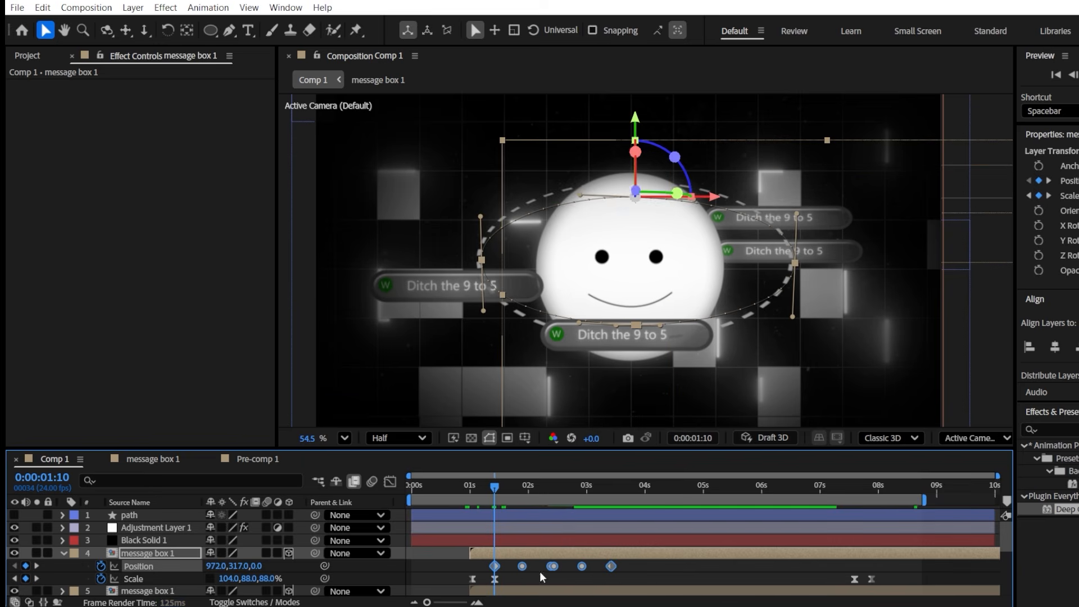
{"action": "mouse_move", "coordinate": [526, 488]}
{"action": "left_mouse_down"}
{"action": "mouse_move", "coordinate": [492, 484]}
{"action": "mouse_move", "coordinate": [522, 487]}
{"action": "left_mouse_up"}
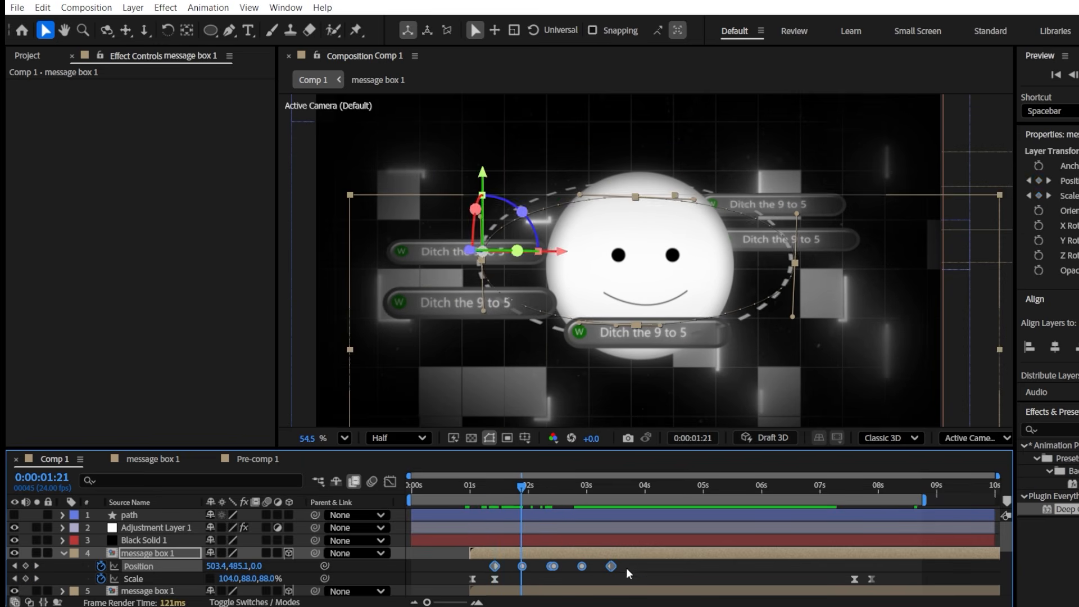
{"action": "left_click_drag", "start_coordinate": [544, 564], "coordinate": [867, 562]}
{"action": "left_click_drag", "start_coordinate": [479, 485], "coordinate": [492, 487]}
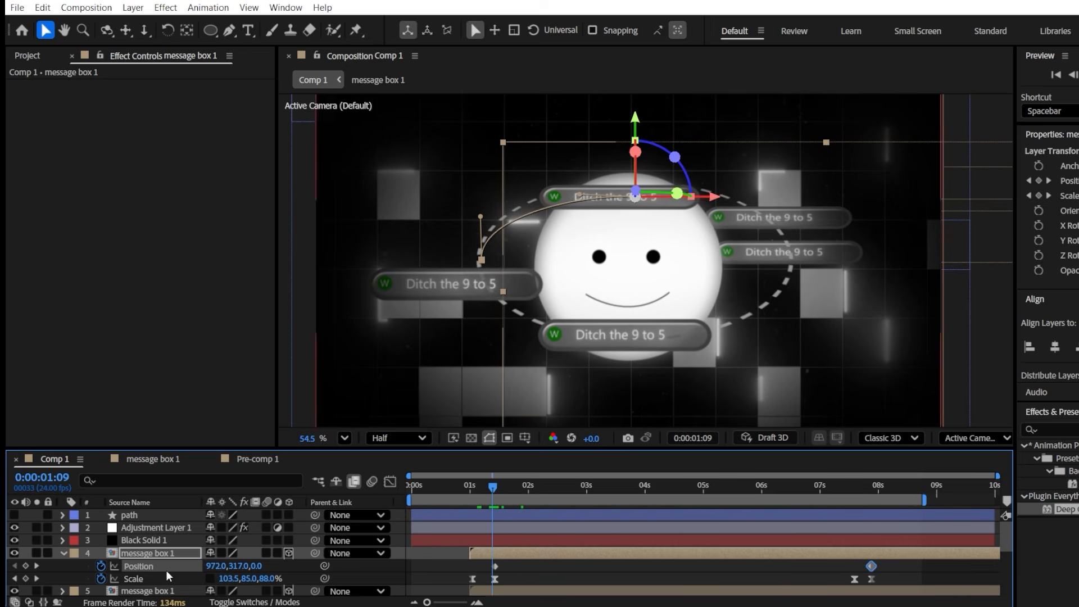
Set the Z position of both new Position keyframes to 189, raise the first one to Y 222.8, and collapse the layer
{"action": "left_click", "coordinate": [36, 566]}
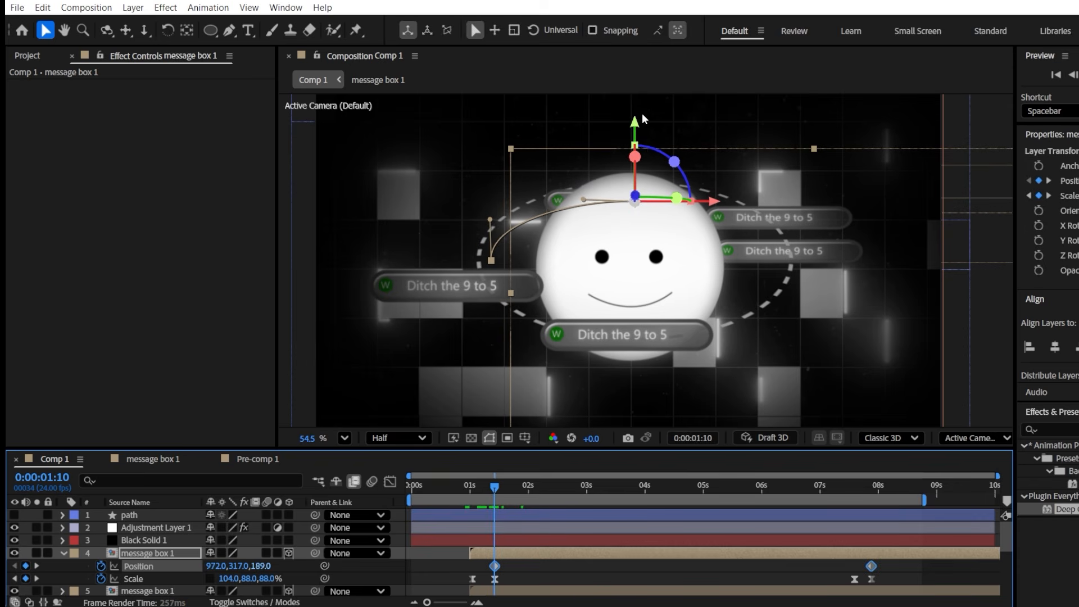
{"action": "left_click", "coordinate": [521, 583]}
{"action": "left_click", "coordinate": [494, 566]}
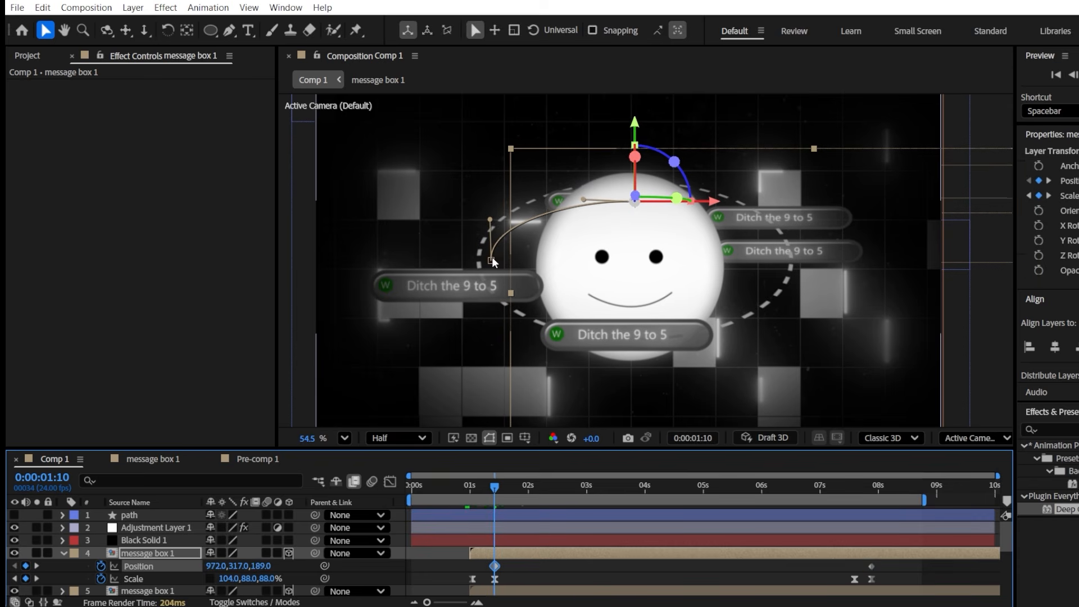
{"action": "left_click_drag", "start_coordinate": [634, 129], "coordinate": [626, 94]}
{"action": "key", "text": "u"}
Select all five message box 1 layers, reveal their keyframes, and enlarge the timeline to show the whole layer stack
{"action": "scroll", "coordinate": [693, 552], "scroll_direction": "down", "scroll_amount": 1}
{"action": "left_click", "coordinate": [672, 564], "text": "shift"}
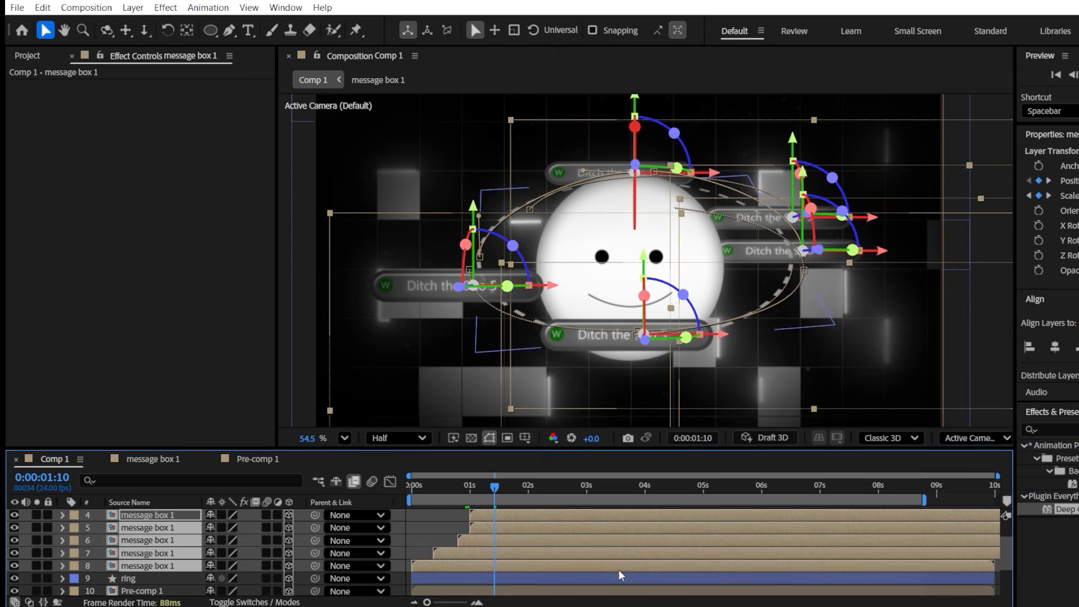
{"action": "key", "text": "u"}
{"action": "scroll", "coordinate": [820, 540], "scroll_direction": "down", "scroll_amount": 1}
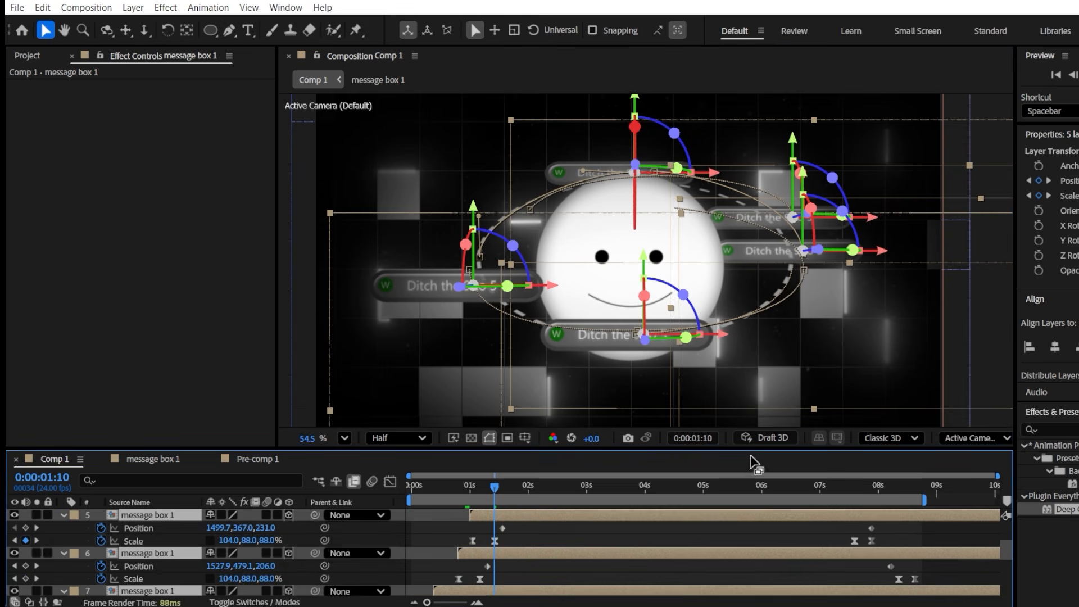
{"action": "left_click_drag", "start_coordinate": [756, 450], "coordinate": [713, 205]}
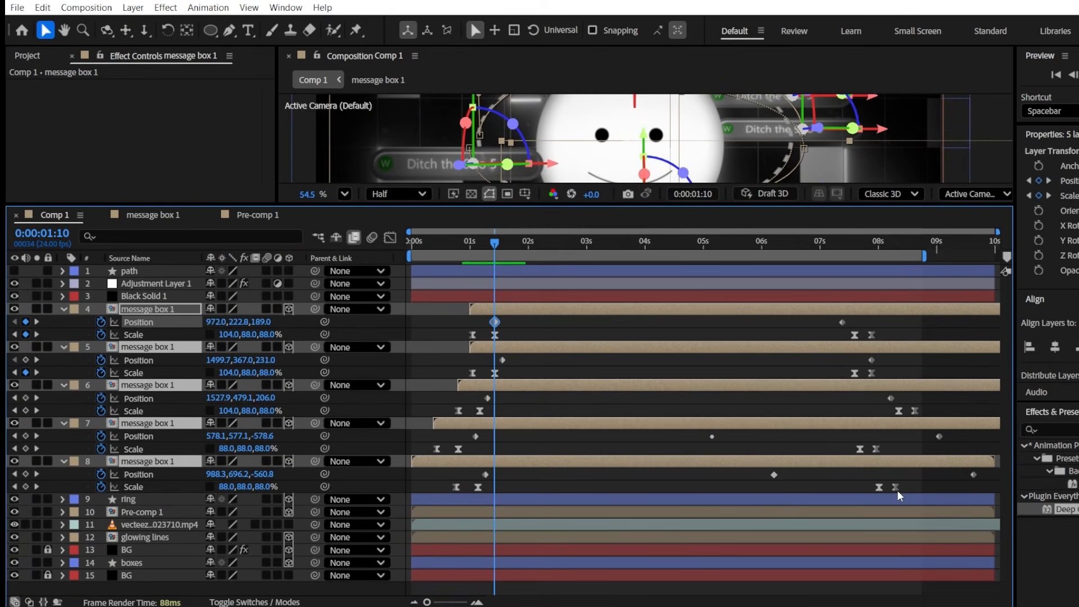
Align the closing Scale keyframes of all five message box 1 layers and move them together to start at about 6.2 seconds
{"action": "left_click_drag", "start_coordinate": [903, 492], "coordinate": [822, 488]}
{"action": "left_click_drag", "start_coordinate": [890, 455], "coordinate": [822, 448]}
{"action": "left_click", "coordinate": [915, 411]}
{"action": "left_click_drag", "start_coordinate": [921, 417], "coordinate": [893, 406]}
{"action": "left_click_drag", "start_coordinate": [899, 411], "coordinate": [823, 412]}
{"action": "left_click_drag", "start_coordinate": [880, 378], "coordinate": [848, 368]}
{"action": "left_click_drag", "start_coordinate": [854, 373], "coordinate": [819, 374]}
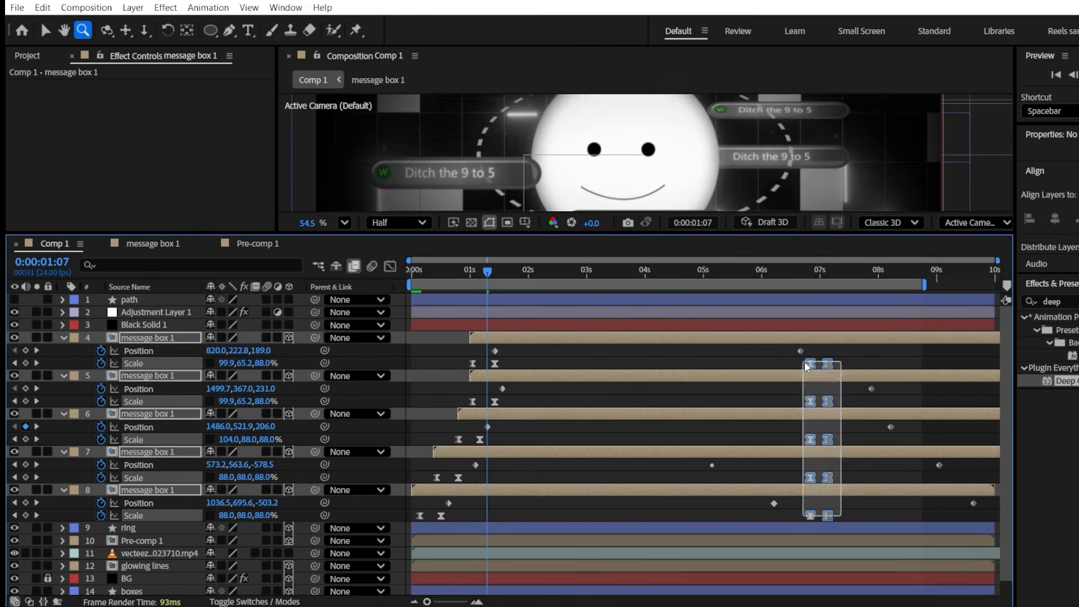
{"action": "left_click_drag", "start_coordinate": [805, 362], "coordinate": [765, 362]}
Collapse and deselect the five message box layers, and reduce the timeline to enlarge the composition view
{"action": "left_click", "coordinate": [63, 339]}
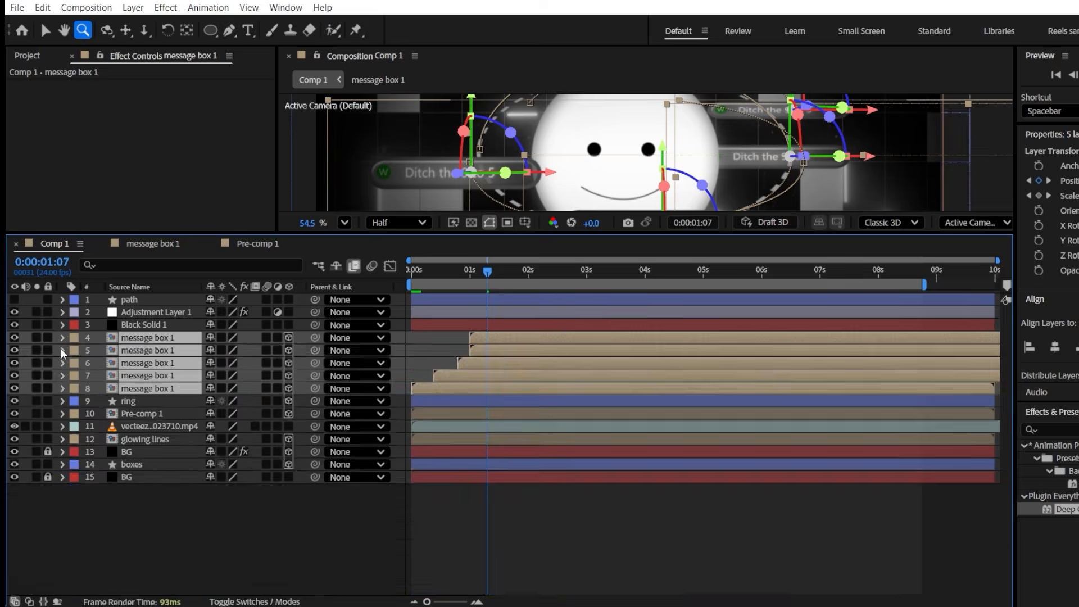
{"action": "key", "text": "F2"}
{"action": "left_click_drag", "start_coordinate": [634, 233], "coordinate": [651, 480]}
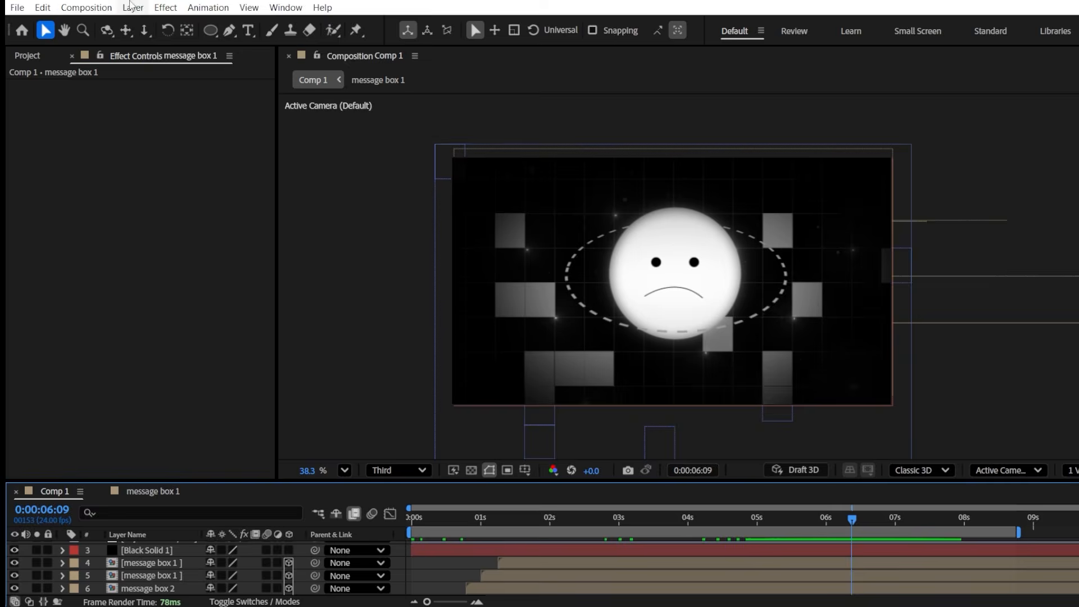
Add a spot light to Comp 1 and show the composition in two side-by-side views
{"action": "left_click", "coordinate": [132, 7]}
{"action": "mouse_move", "coordinate": [163, 24]}
{"action": "left_click", "coordinate": [391, 55]}
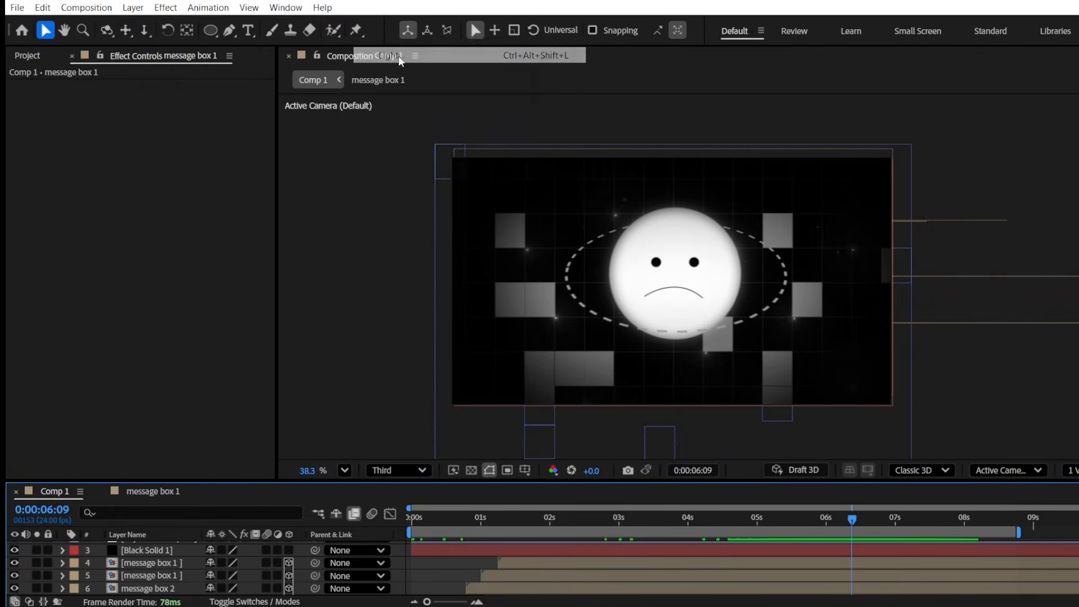
{"action": "left_click", "coordinate": [586, 151]}
{"action": "left_click", "coordinate": [582, 190]}
{"action": "left_click", "coordinate": [621, 506]}
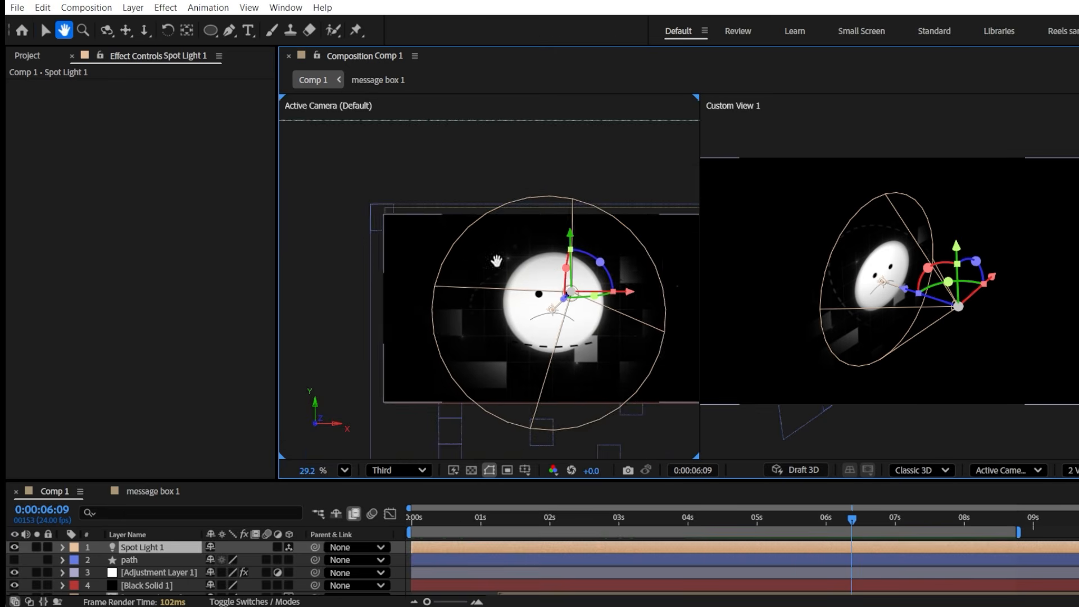
Delete the path shape layer from Comp 1
{"action": "scroll", "coordinate": [553, 278], "scroll_direction": "down", "scroll_amount": 3}
{"action": "left_click", "coordinate": [152, 560]}
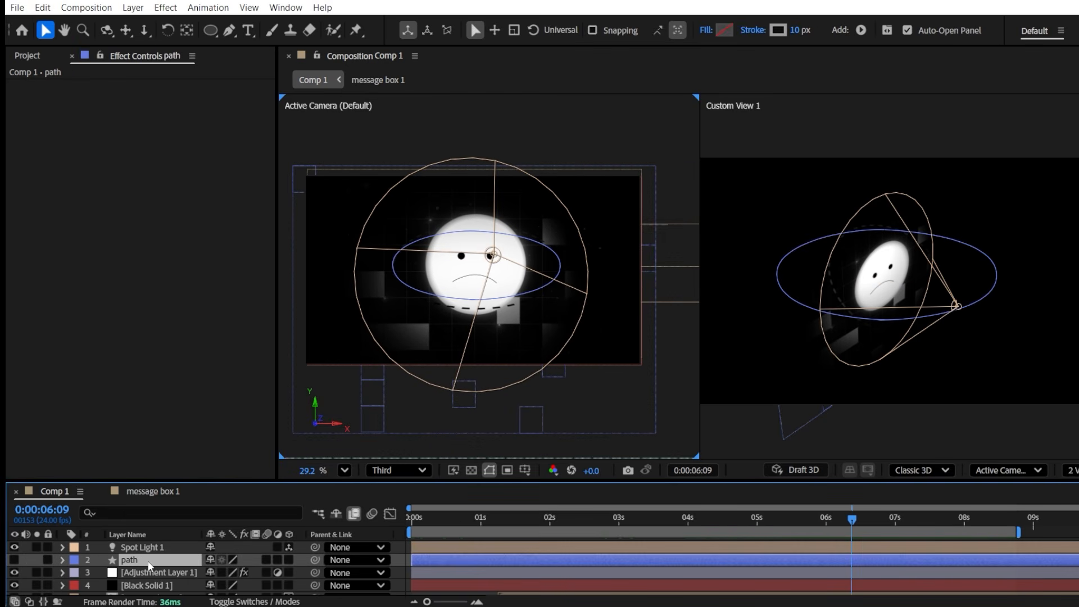
{"action": "key", "text": "Delete"}
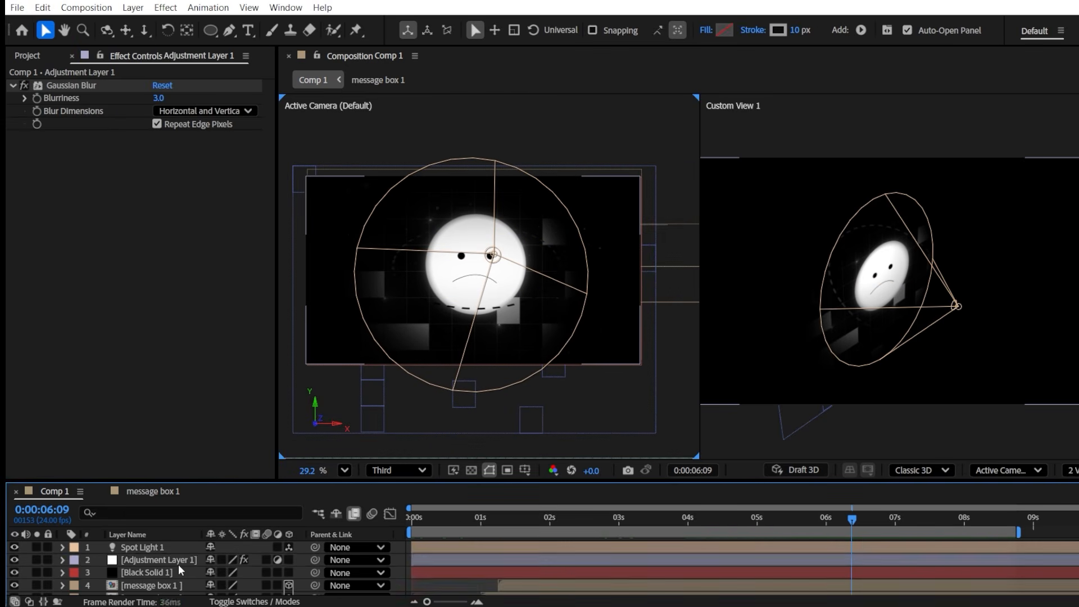
Set Spot Light 1's intensity to 100% and its cone angle to 79°
{"action": "left_click", "coordinate": [168, 545]}
{"action": "scroll", "coordinate": [168, 547], "scroll_direction": "down", "scroll_amount": 1}
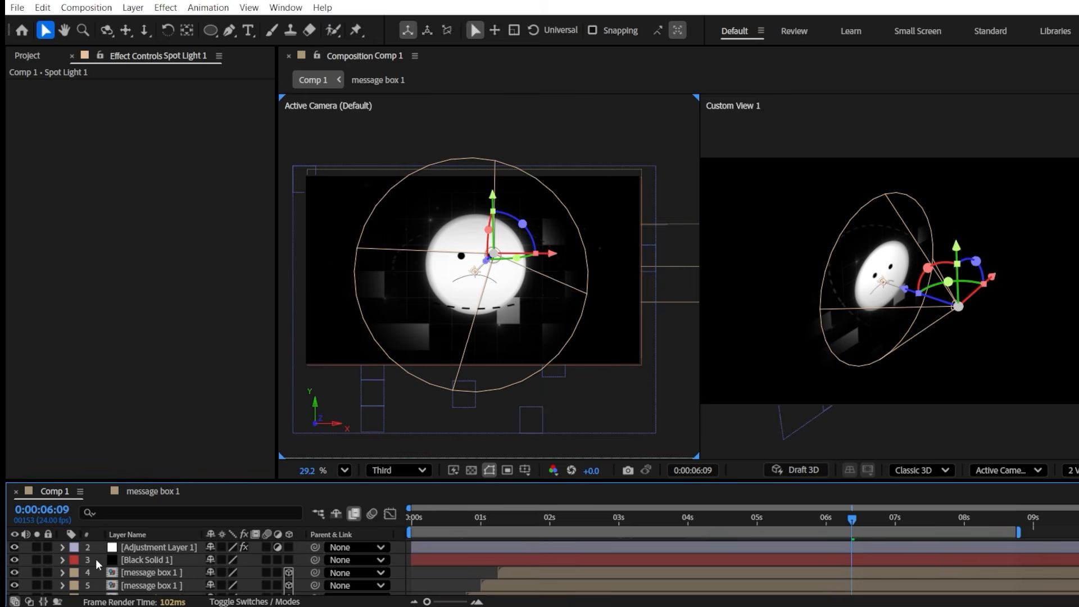
{"action": "scroll", "coordinate": [86, 556], "scroll_direction": "up", "scroll_amount": 1}
{"action": "left_click", "coordinate": [62, 547]}
{"action": "left_click", "coordinate": [77, 573]}
{"action": "scroll", "coordinate": [133, 573], "scroll_direction": "down", "scroll_amount": 2}
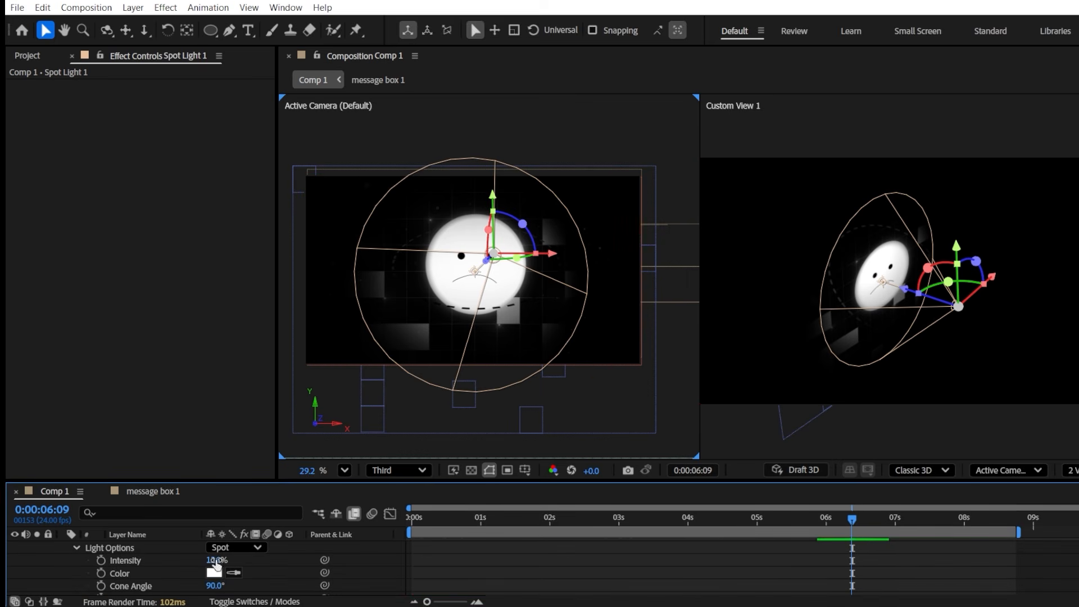
{"action": "left_click_drag", "start_coordinate": [199, 560], "coordinate": [209, 564]}
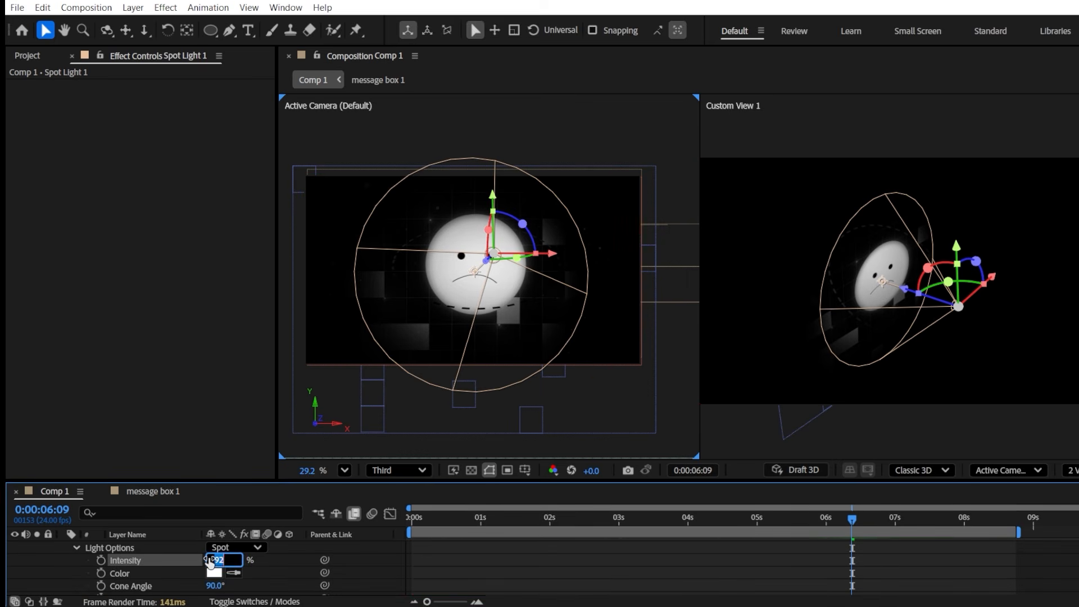
{"action": "scroll", "coordinate": [186, 567], "scroll_direction": "down", "scroll_amount": 2}
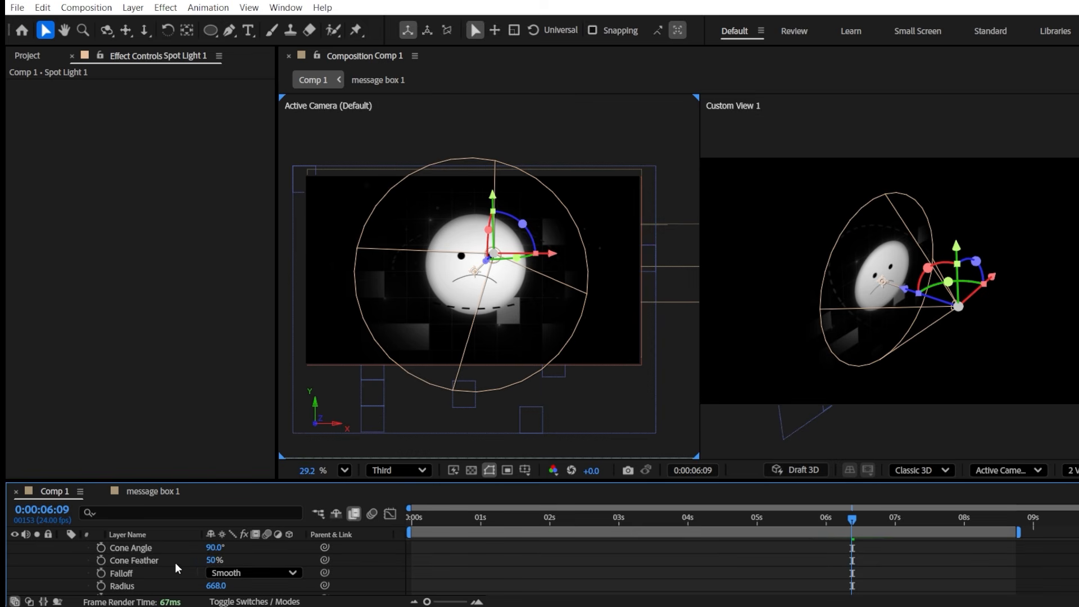
{"action": "left_click_drag", "start_coordinate": [214, 553], "coordinate": [8, 550]}
Move Spot Light 1 above and in front of the face, to position 1040, 123, -890.7
{"action": "scroll", "coordinate": [145, 576], "scroll_direction": "up", "scroll_amount": 3}
{"action": "key", "text": "p"}
{"action": "left_click_drag", "start_coordinate": [264, 562], "coordinate": [106, 560]}
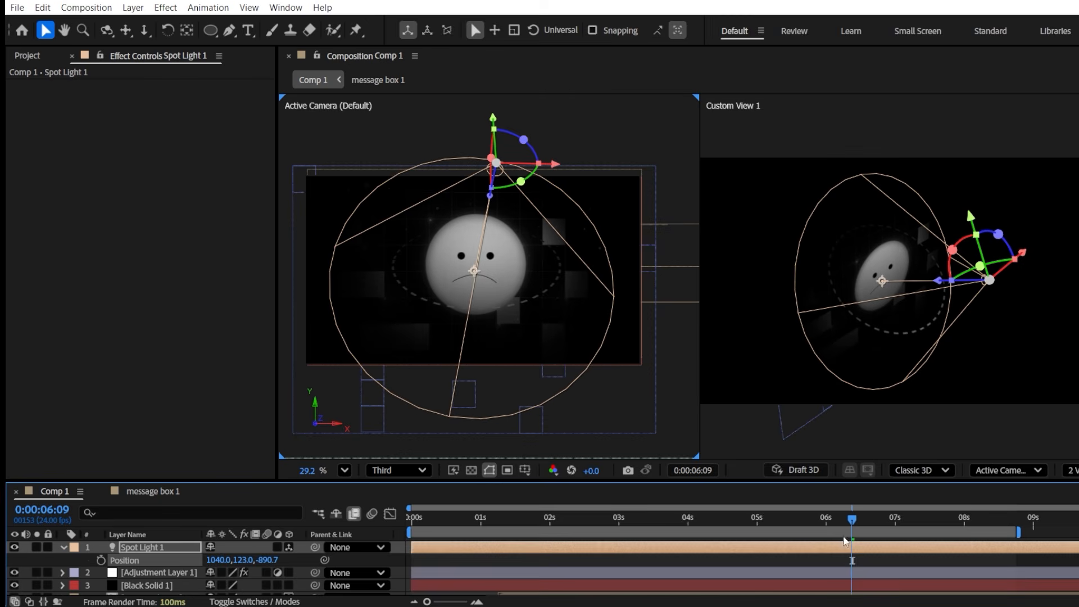
At 0:00:03:10, duplicate Spot Light 1 and move the copy to position 817, 47, -1342.7
{"action": "left_click", "coordinate": [703, 524]}
{"action": "left_click", "coordinate": [648, 524]}
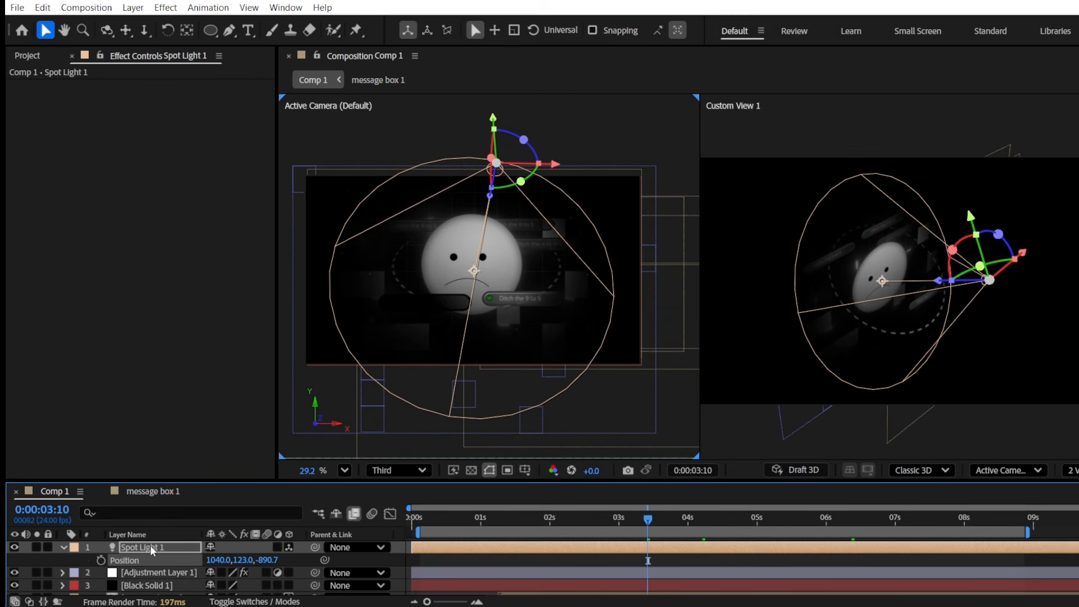
{"action": "key", "text": "ctrl+d"}
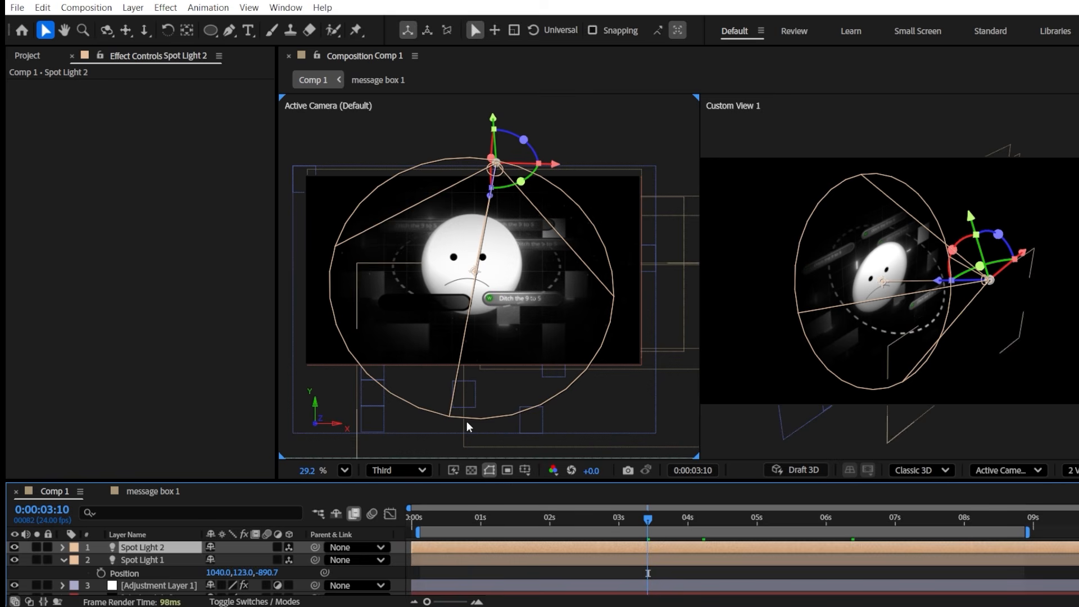
{"action": "key", "text": "p"}
{"action": "left_click_drag", "start_coordinate": [240, 560], "coordinate": [140, 558]}
{"action": "left_click_drag", "start_coordinate": [216, 560], "coordinate": [235, 539]}
Set Spot Light 2's cone angle to 113° and its intensity to 269%, and collapse the layer
{"action": "left_click", "coordinate": [64, 547]}
{"action": "left_click", "coordinate": [64, 547]}
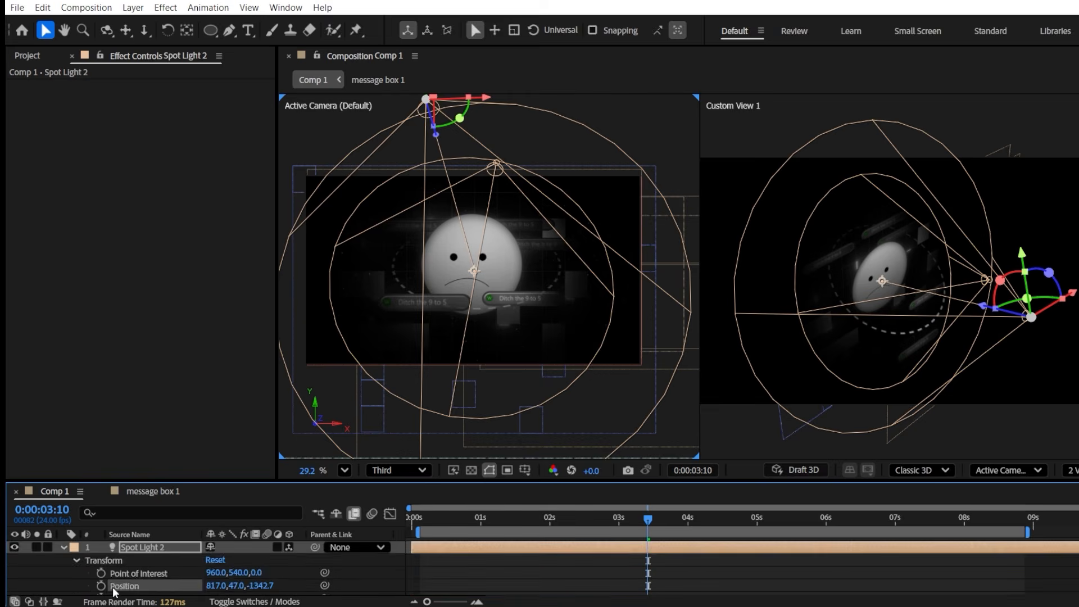
{"action": "scroll", "coordinate": [111, 579], "scroll_direction": "down", "scroll_amount": 2}
{"action": "left_click", "coordinate": [77, 572]}
{"action": "scroll", "coordinate": [146, 571], "scroll_direction": "down", "scroll_amount": 1}
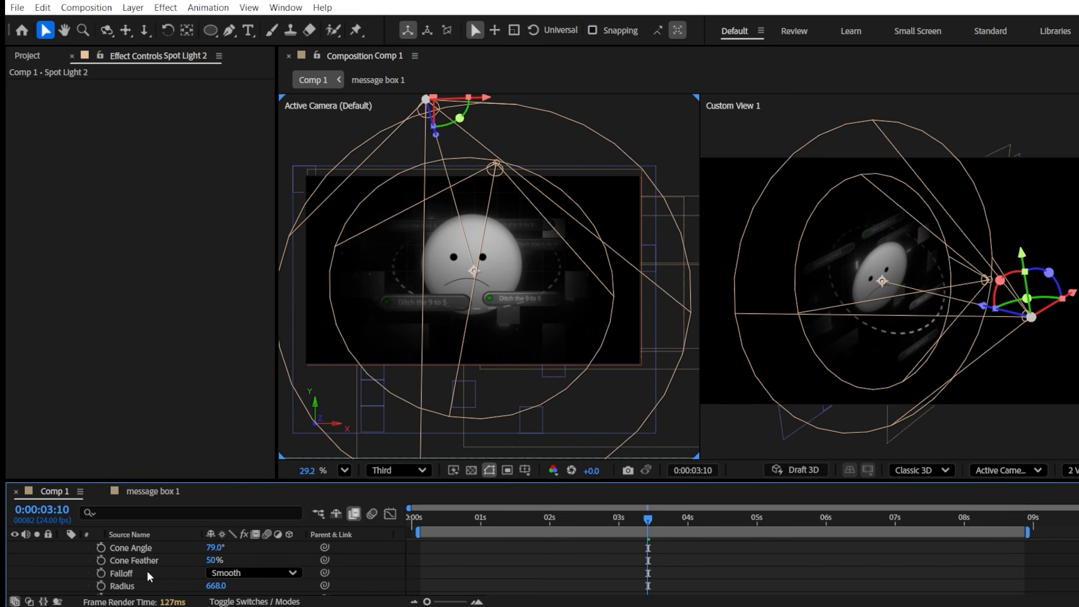
{"action": "left_click_drag", "start_coordinate": [215, 550], "coordinate": [194, 588]}
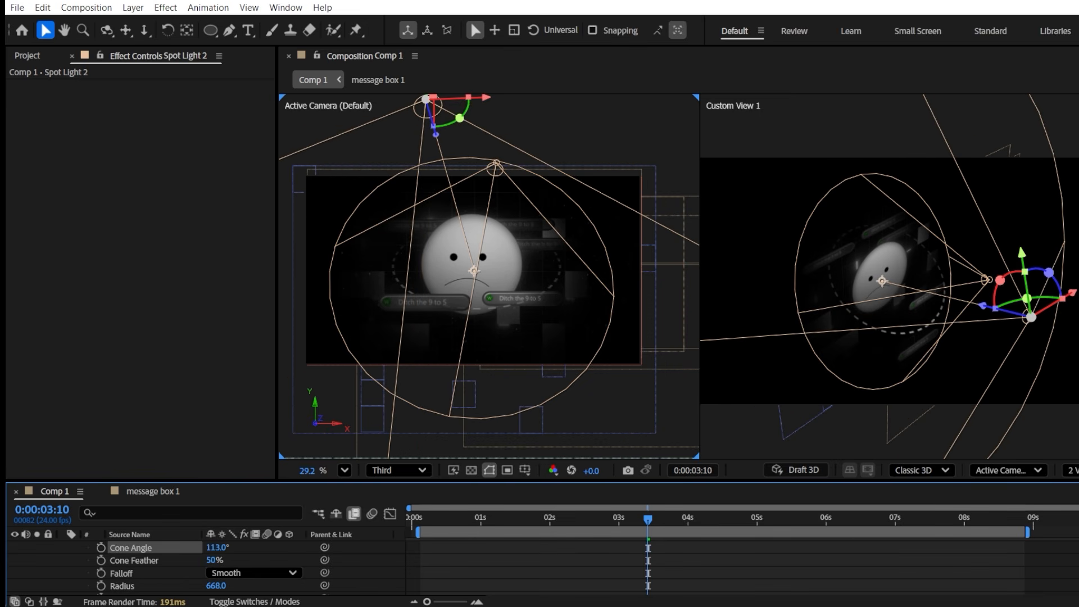
{"action": "scroll", "coordinate": [223, 574], "scroll_direction": "up", "scroll_amount": 1}
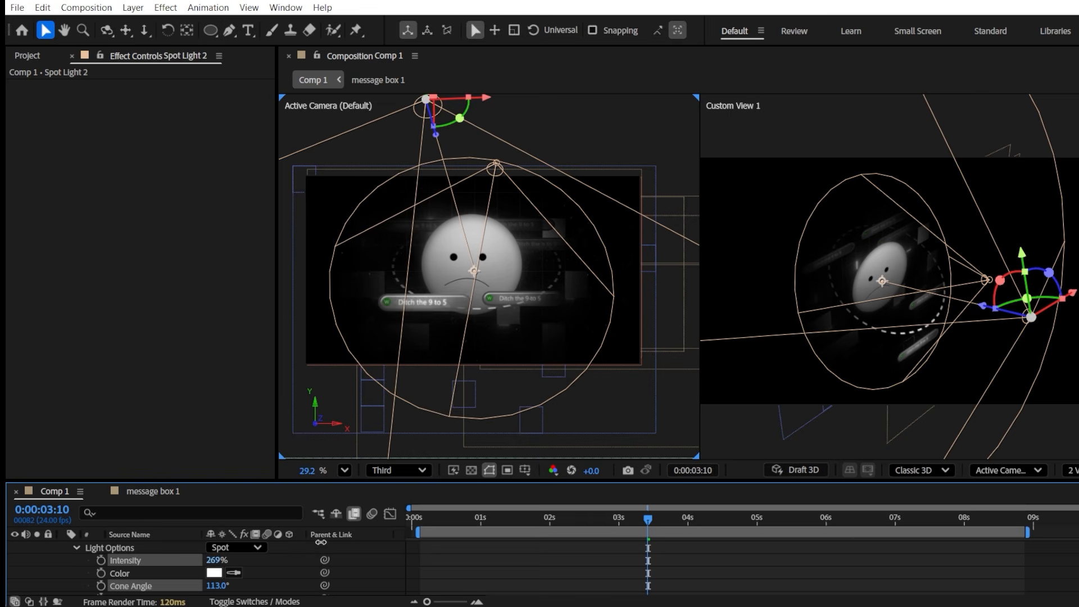
{"action": "scroll", "coordinate": [534, 275], "scroll_direction": "up", "scroll_amount": 1}
{"action": "scroll", "coordinate": [169, 574], "scroll_direction": "up", "scroll_amount": 3}
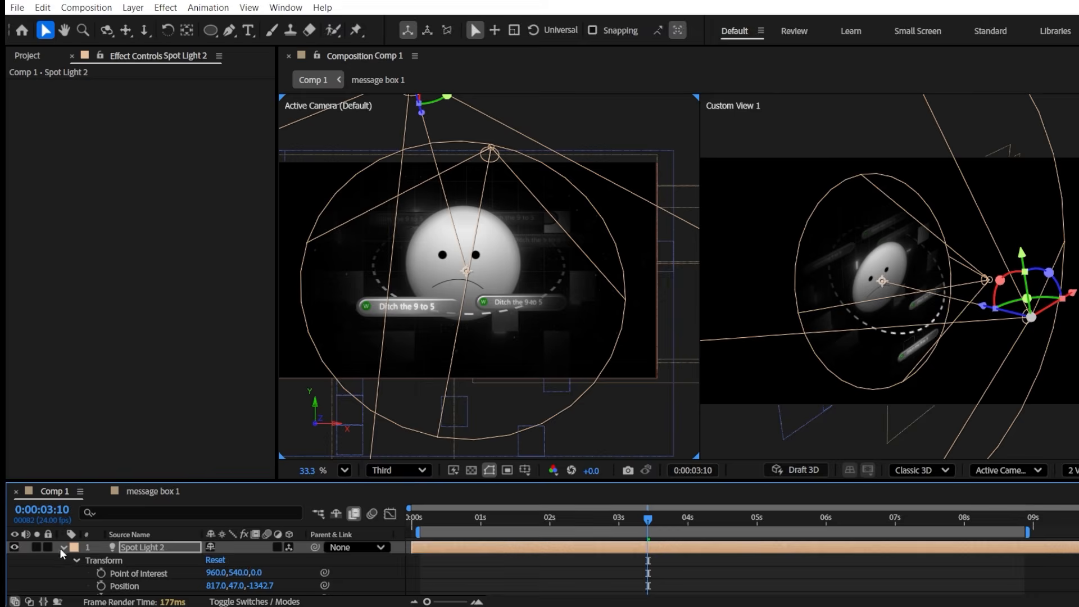
{"action": "left_click", "coordinate": [62, 548]}
Add white Color keyframes to Spot Light 1 at 0:00:02:05 and at the start of the timeline
{"action": "left_click", "coordinate": [151, 559]}
{"action": "mouse_move", "coordinate": [559, 519]}
{"action": "left_mouse_down"}
{"action": "mouse_move", "coordinate": [532, 519]}
{"action": "mouse_move", "coordinate": [578, 519]}
{"action": "mouse_move", "coordinate": [563, 519]}
{"action": "left_mouse_up"}
{"action": "left_click", "coordinate": [61, 559]}
{"action": "left_click", "coordinate": [61, 559]}
{"action": "scroll", "coordinate": [126, 576], "scroll_direction": "down", "scroll_amount": 3}
{"action": "scroll", "coordinate": [126, 575], "scroll_direction": "up", "scroll_amount": 1}
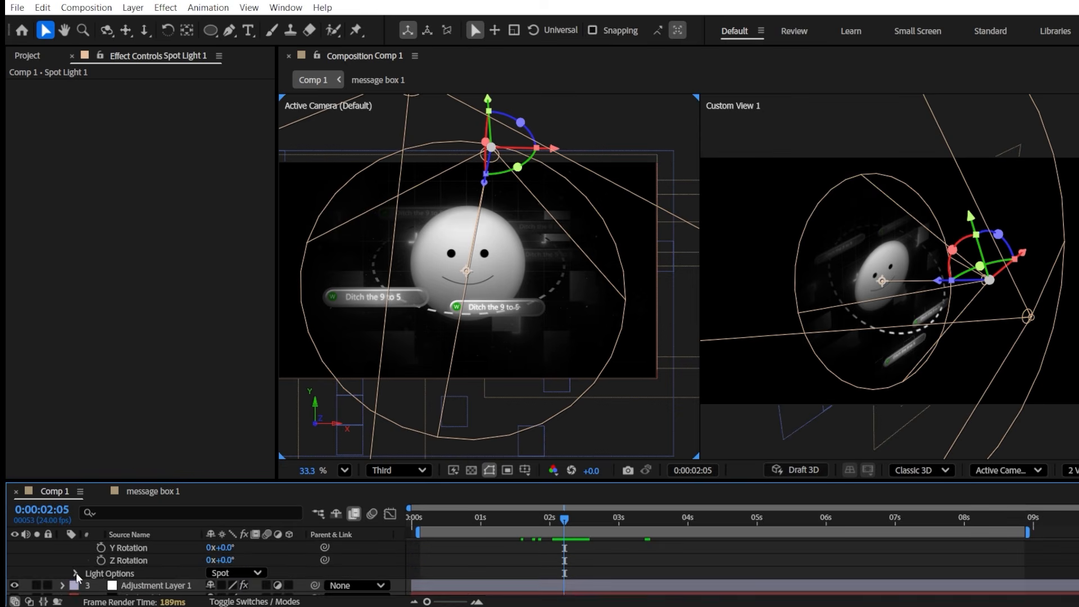
{"action": "left_click", "coordinate": [76, 573]}
{"action": "scroll", "coordinate": [107, 573], "scroll_direction": "down", "scroll_amount": 1}
{"action": "left_click", "coordinate": [102, 573]}
{"action": "left_click_drag", "start_coordinate": [565, 520], "coordinate": [363, 521]}
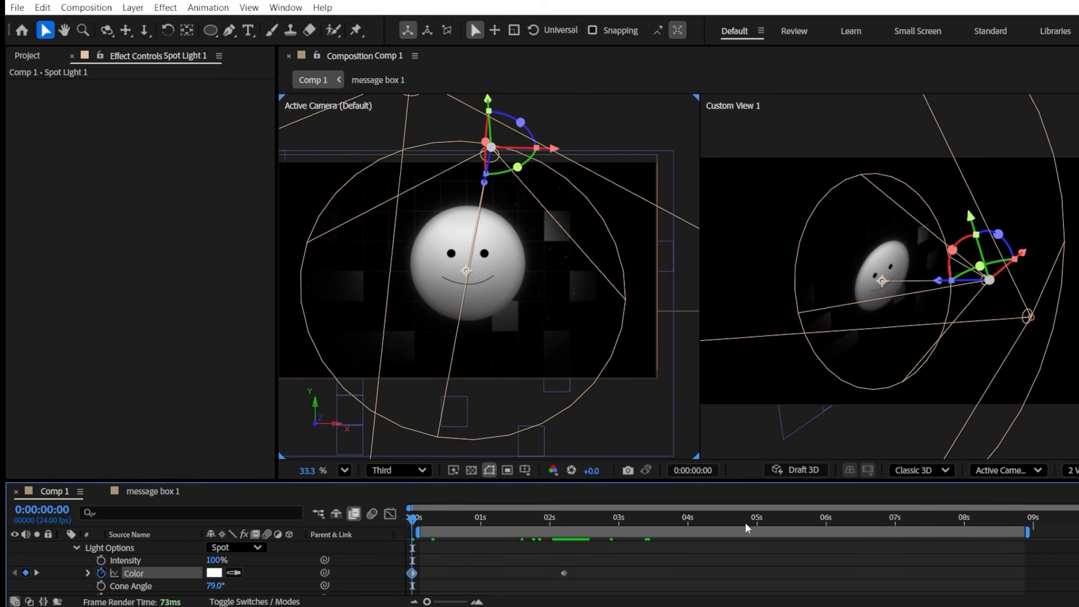
Change Spot Light 1's color to a deep red at 0:00:02:11
{"action": "left_click_drag", "start_coordinate": [567, 523], "coordinate": [582, 523]}
{"action": "left_click", "coordinate": [215, 574]}
{"action": "left_click_drag", "start_coordinate": [489, 278], "coordinate": [495, 272]}
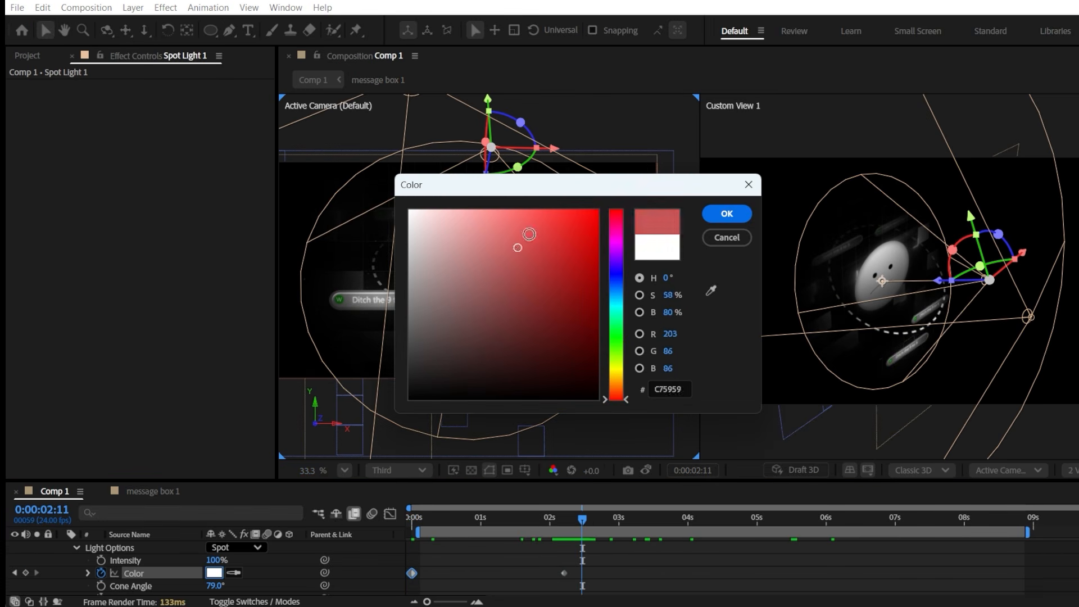
{"action": "left_click", "coordinate": [733, 215]}
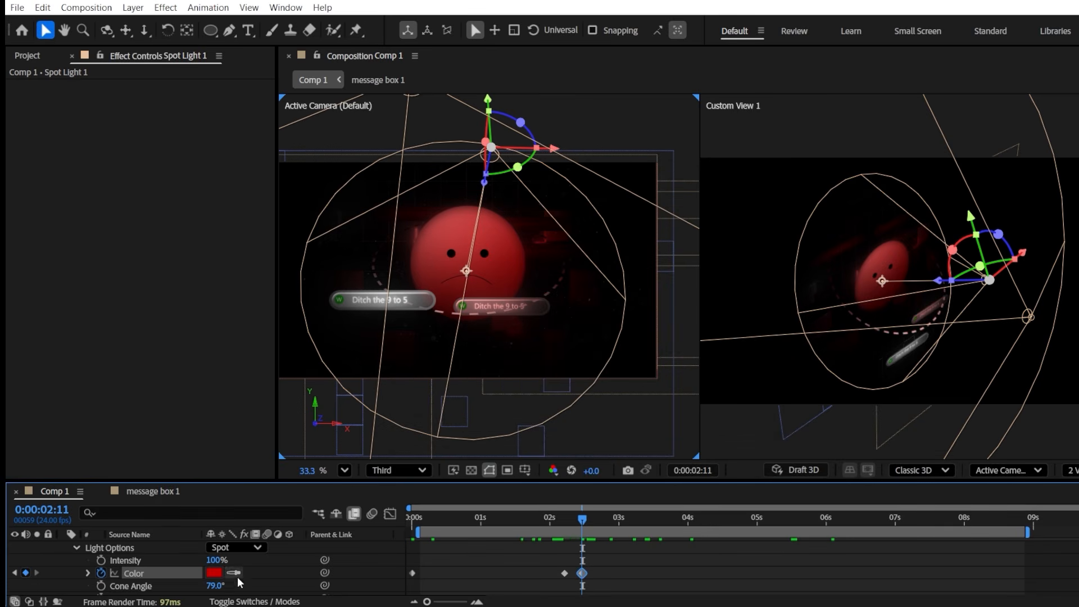
Narrow Spot Light 1's cone angle to 39° and collapse the layer
{"action": "scroll", "coordinate": [214, 568], "scroll_direction": "down", "scroll_amount": 2}
{"action": "left_click_drag", "start_coordinate": [216, 551], "coordinate": [182, 546]}
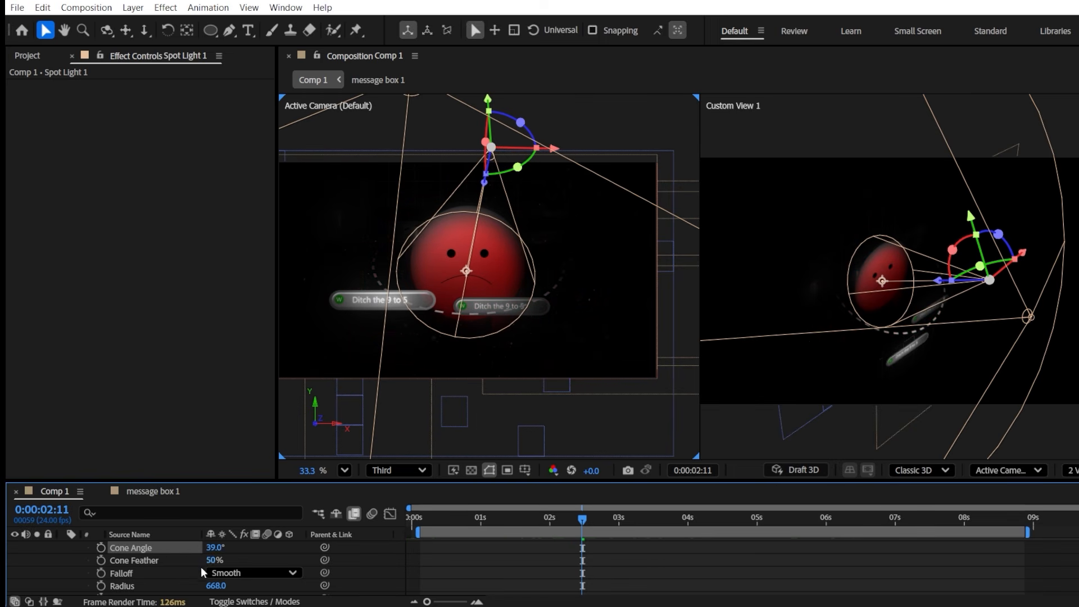
{"action": "scroll", "coordinate": [215, 560], "scroll_direction": "up", "scroll_amount": 9}
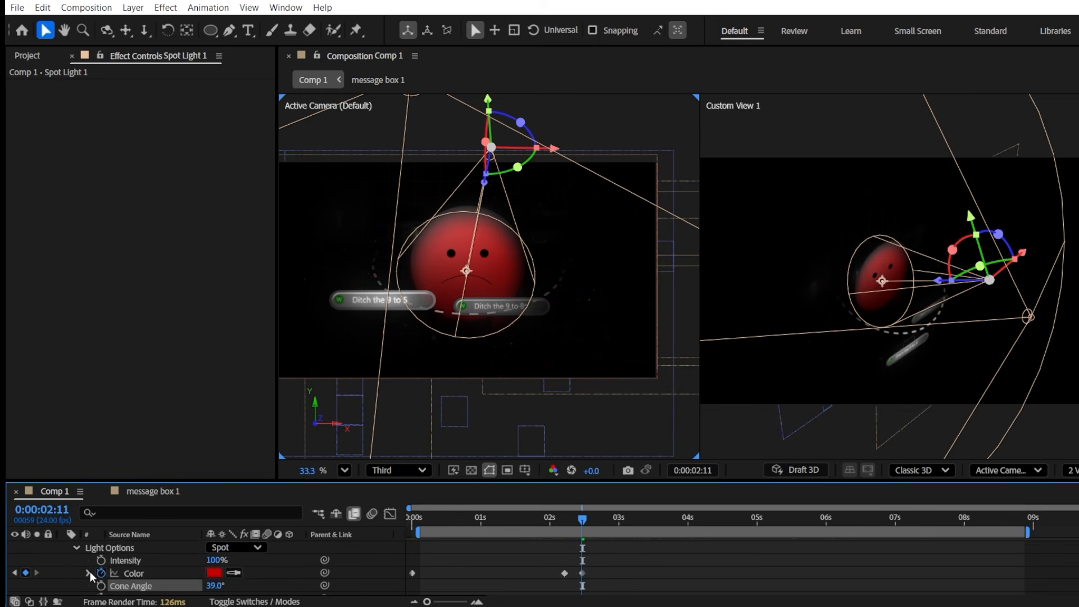
{"action": "left_click", "coordinate": [64, 560]}
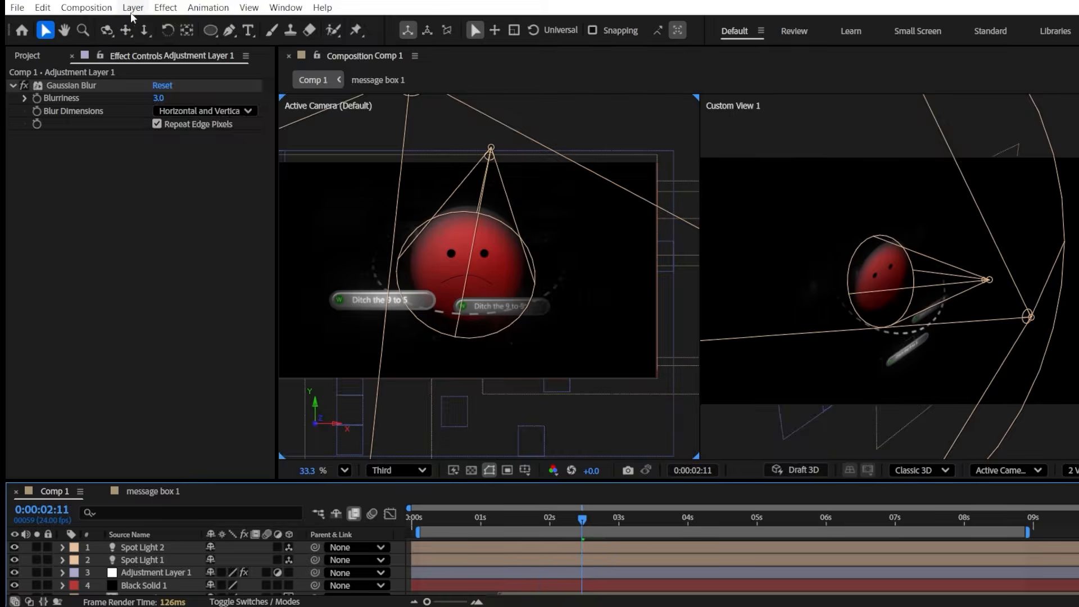
Add a new point light to Comp 1
{"action": "left_click", "coordinate": [133, 7]}
{"action": "mouse_move", "coordinate": [169, 24]}
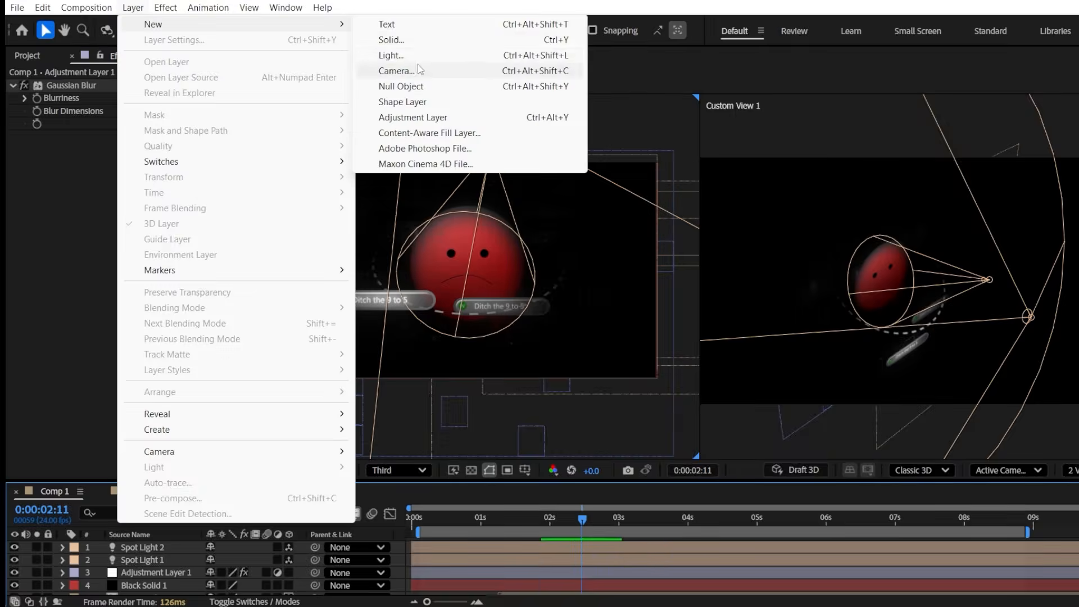
{"action": "left_click", "coordinate": [387, 52]}
{"action": "left_click", "coordinate": [592, 147]}
{"action": "left_click", "coordinate": [593, 207]}
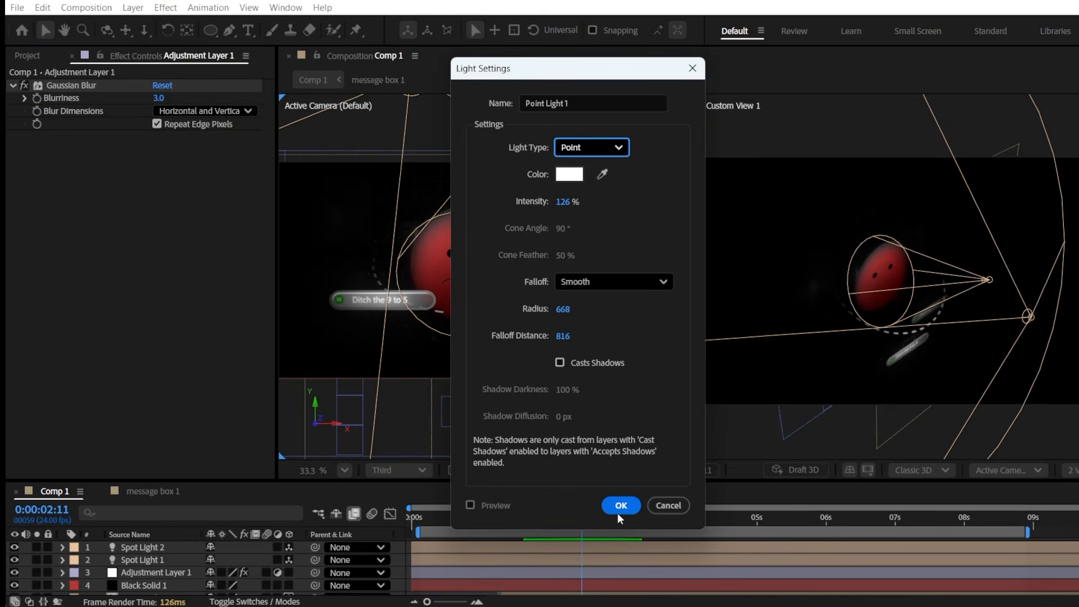
{"action": "left_click", "coordinate": [617, 508]}
Move Point Light 1 to the left of the face, at about position 160.7, 217, -508.7
{"action": "left_click_drag", "start_coordinate": [363, 146], "coordinate": [364, 124]}
{"action": "left_click_drag", "start_coordinate": [551, 188], "coordinate": [424, 186]}
{"action": "left_click", "coordinate": [161, 547]}
{"action": "key", "text": "Return"}
{"action": "key", "text": "p"}
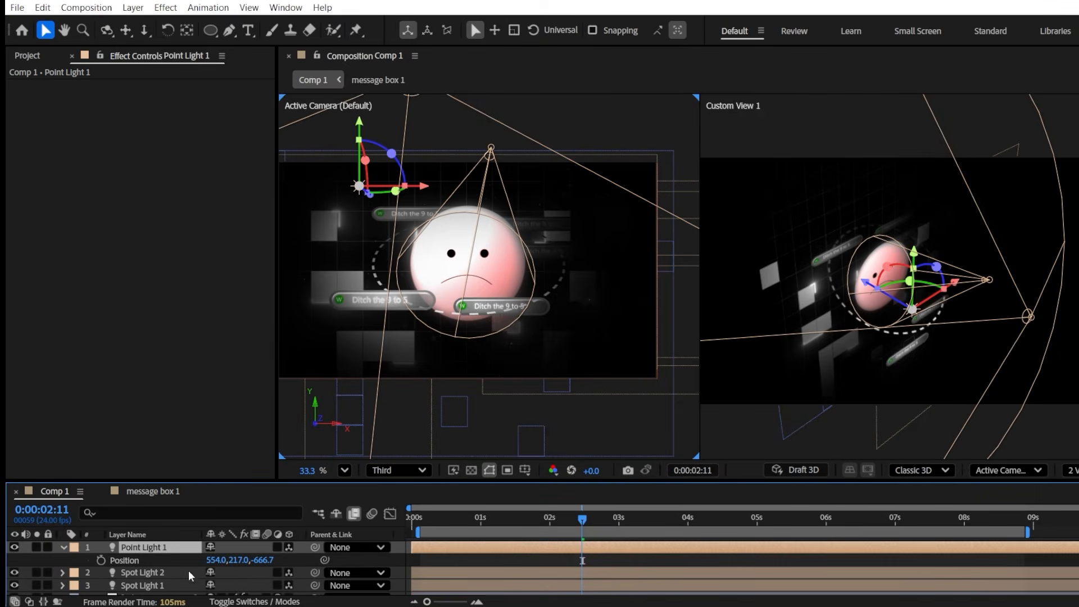
{"action": "left_click_drag", "start_coordinate": [119, 559], "coordinate": [397, 560]}
{"action": "left_click_drag", "start_coordinate": [414, 192], "coordinate": [328, 191]}
Duplicate Point Light 1 and move the copy to the right of the face, at about 2201.6, 139.3, -508.7
{"action": "left_click", "coordinate": [140, 552]}
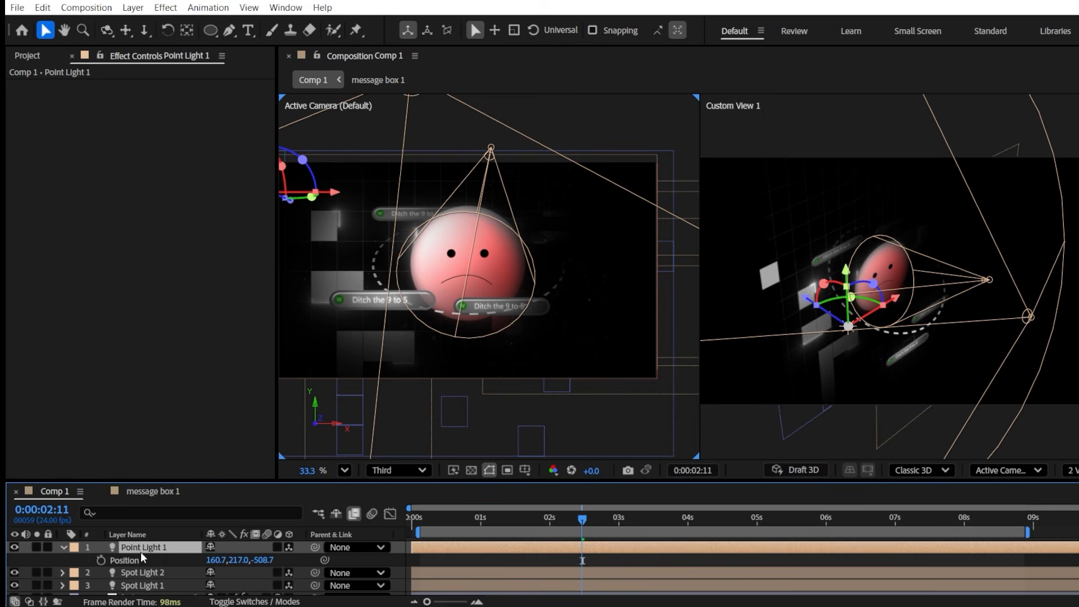
{"action": "key", "text": "ctrl+d"}
{"action": "left_click_drag", "start_coordinate": [343, 200], "coordinate": [782, 177]}
{"action": "scroll", "coordinate": [536, 234], "scroll_direction": "down", "scroll_amount": 2}
{"action": "left_click_drag", "start_coordinate": [503, 191], "coordinate": [450, 197]}
{"action": "left_click_drag", "start_coordinate": [666, 224], "coordinate": [687, 226]}
{"action": "left_click_drag", "start_coordinate": [625, 167], "coordinate": [624, 145]}
Move Point Light 1 slightly farther out beyond the composition's left edge and collapse its properties
{"action": "left_click", "coordinate": [296, 222]}
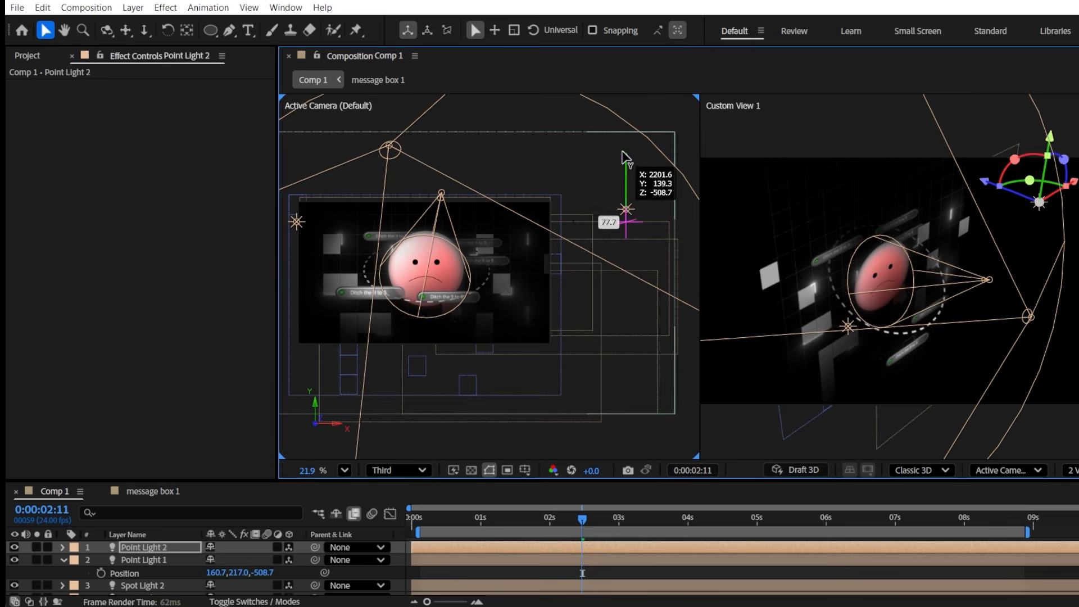
{"action": "left_click_drag", "start_coordinate": [296, 224], "coordinate": [327, 222]}
{"action": "key", "text": "p"}
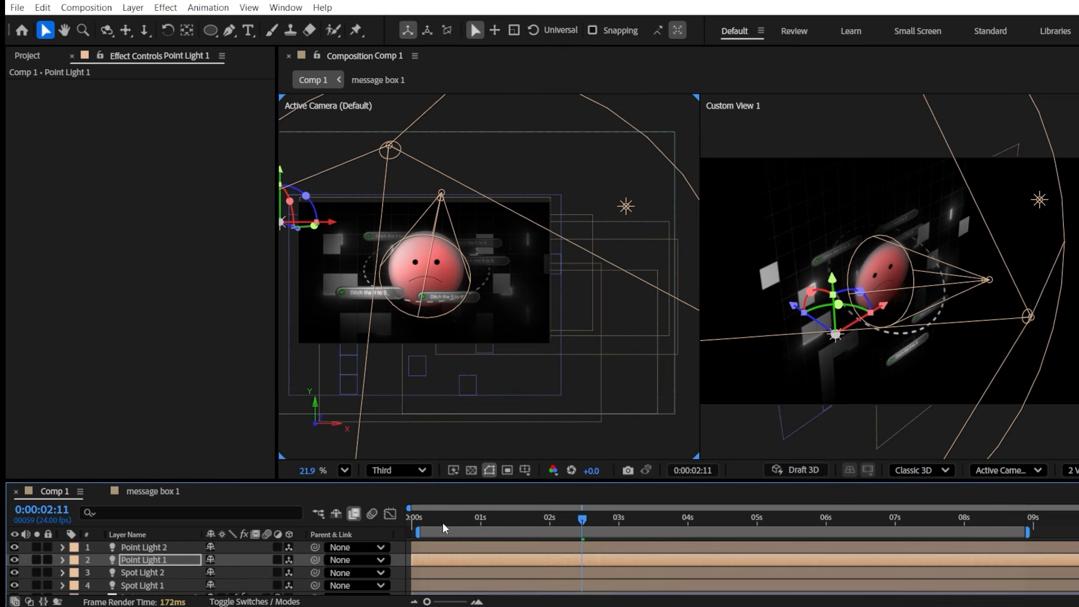
Return to a single Active Camera view and preview the lit animation from the start
{"action": "left_click_drag", "start_coordinate": [487, 522], "coordinate": [359, 522]}
{"action": "left_click", "coordinate": [488, 471]}
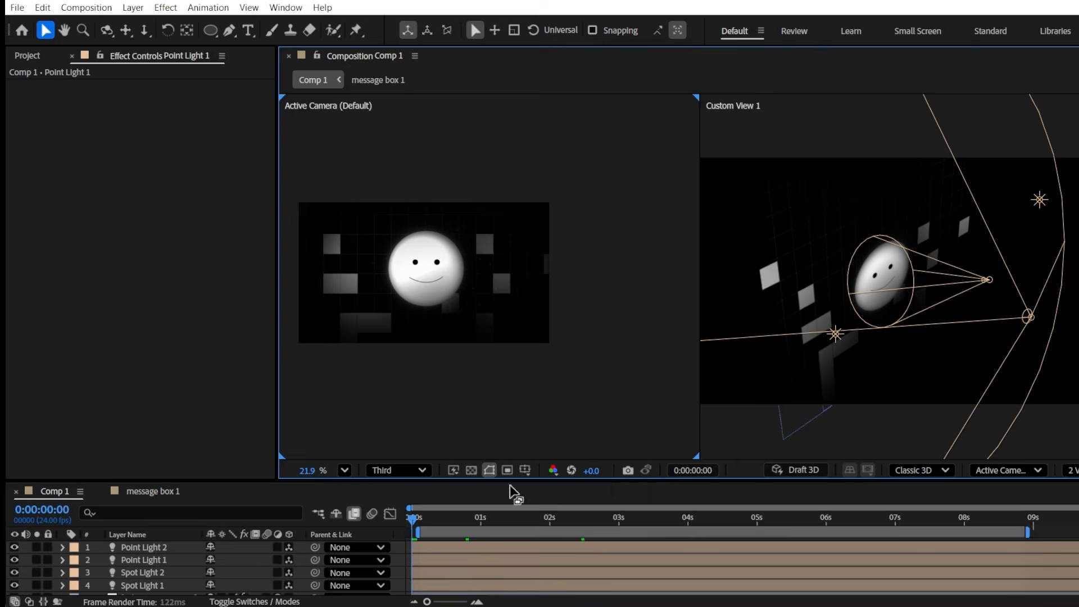
{"action": "left_click", "coordinate": [1070, 471]}
{"action": "left_click", "coordinate": [1043, 491]}
{"action": "left_click", "coordinate": [999, 470]}
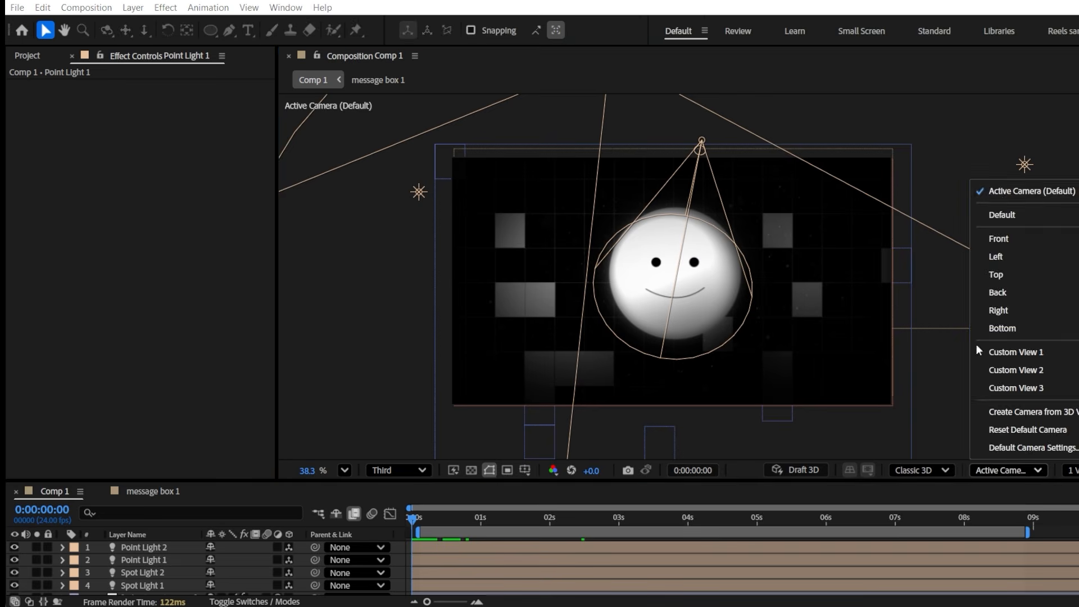
{"action": "left_click", "coordinate": [807, 440]}
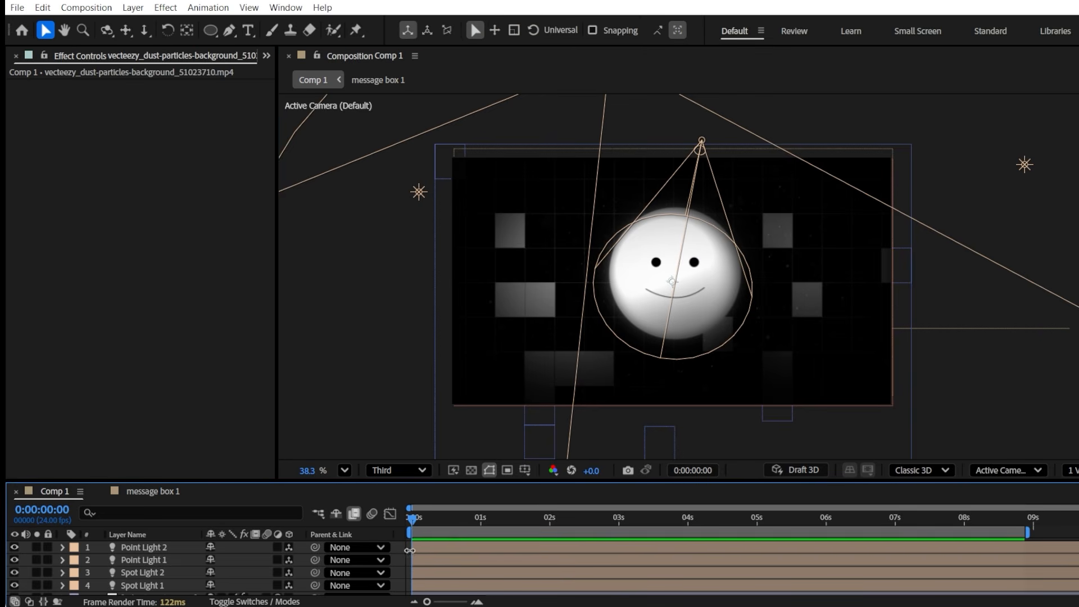
{"action": "key", "text": "space"}
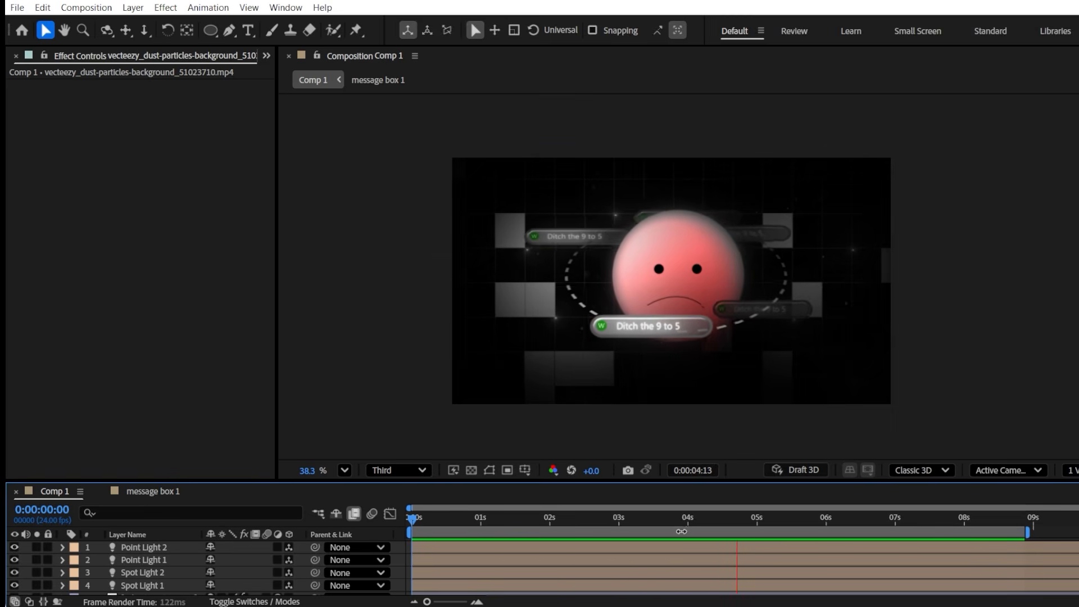
{"action": "left_click", "coordinate": [659, 550]}
{"action": "key", "text": "ctrl+Down"}
{"action": "key", "text": "ctrl+Down"}
{"action": "key", "text": "ctrl+Down"}
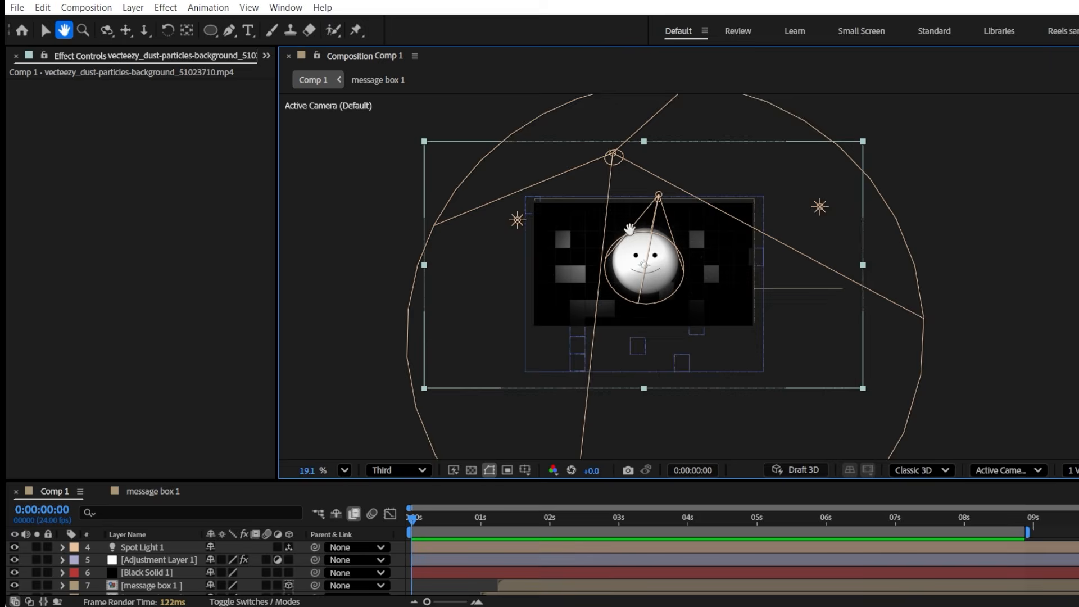
{"action": "scroll", "coordinate": [630, 229], "scroll_direction": "up", "scroll_amount": 1}
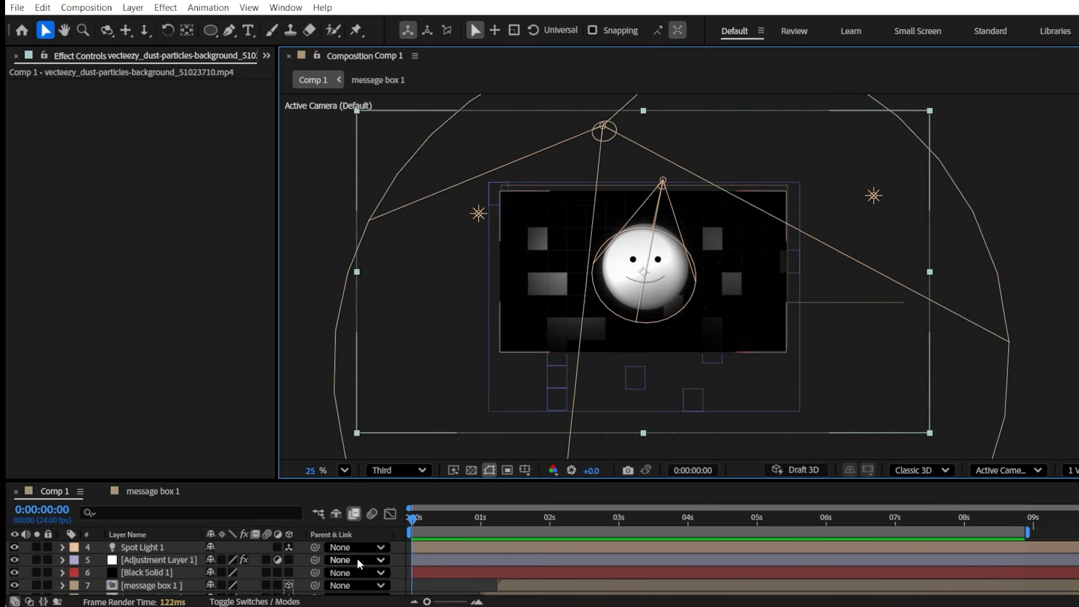
Move Adjustment Layer 1 and Black Solid 1 together to the top of the layer stack
{"action": "left_click", "coordinate": [147, 573]}
{"action": "left_click", "coordinate": [151, 562], "text": "shift"}
{"action": "left_click_drag", "start_coordinate": [150, 567], "coordinate": [164, 542]}
Add a camera layer named Camera 1 using the 50mm preset
{"action": "left_click", "coordinate": [133, 7]}
{"action": "mouse_move", "coordinate": [152, 25]}
{"action": "left_click", "coordinate": [405, 69]}
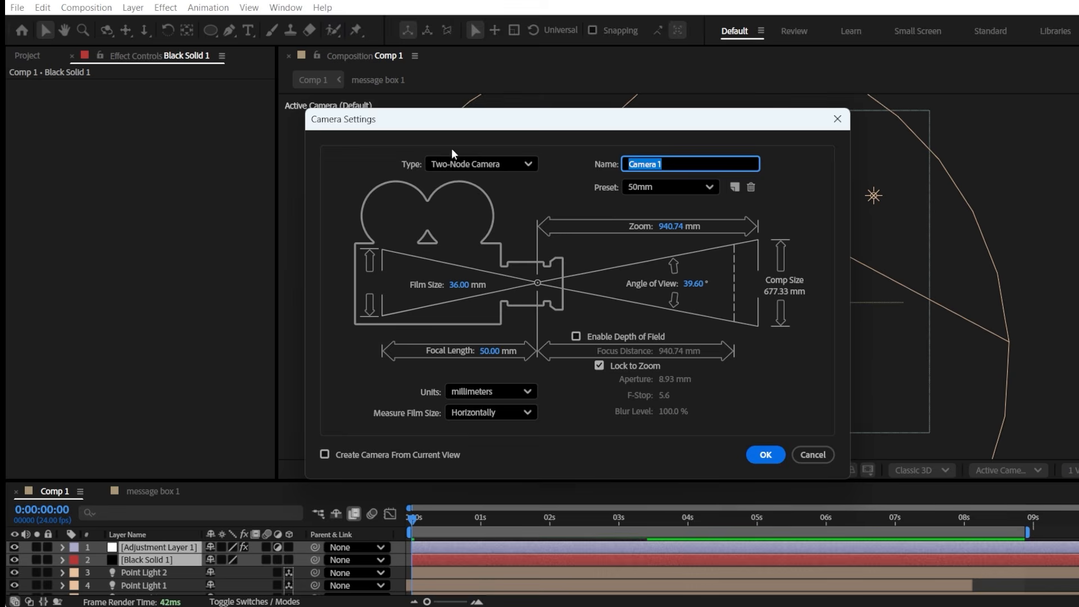
{"action": "left_click", "coordinate": [481, 163]}
{"action": "left_click", "coordinate": [458, 183]}
{"action": "left_click", "coordinate": [765, 454]}
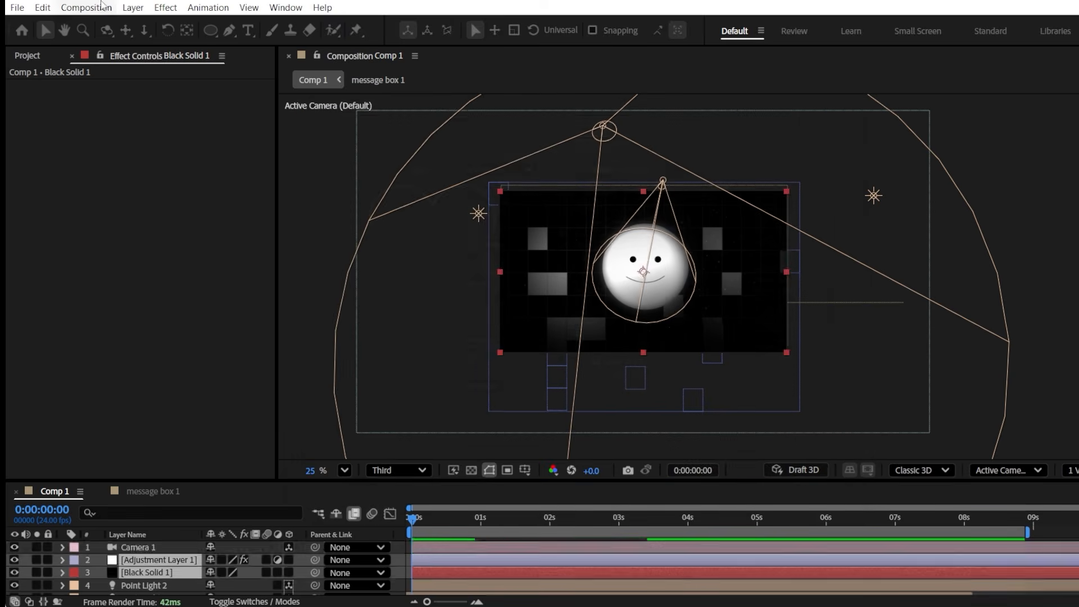
Create a null object and parent Camera 1 to it
{"action": "left_click", "coordinate": [133, 7]}
{"action": "mouse_move", "coordinate": [150, 23]}
{"action": "left_click", "coordinate": [404, 86]}
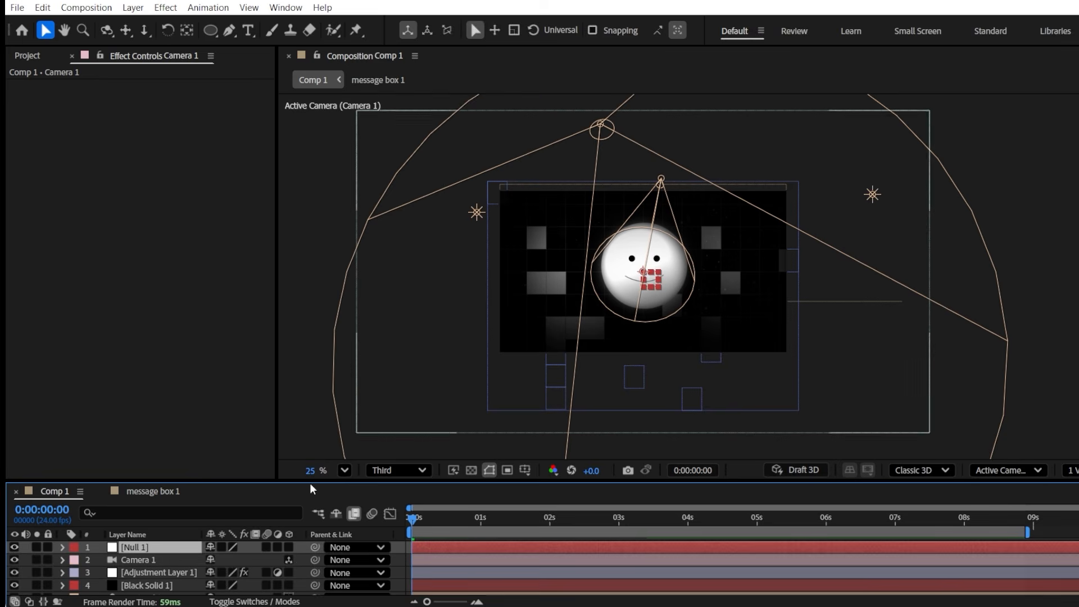
{"action": "left_click_drag", "start_coordinate": [141, 560], "coordinate": [137, 548]}
{"action": "left_click", "coordinate": [187, 561]}
Keyframe the 3D null's Z position at -223 at the start and 0 at 0:00:01:00
{"action": "left_click", "coordinate": [178, 548]}
{"action": "key", "text": "p"}
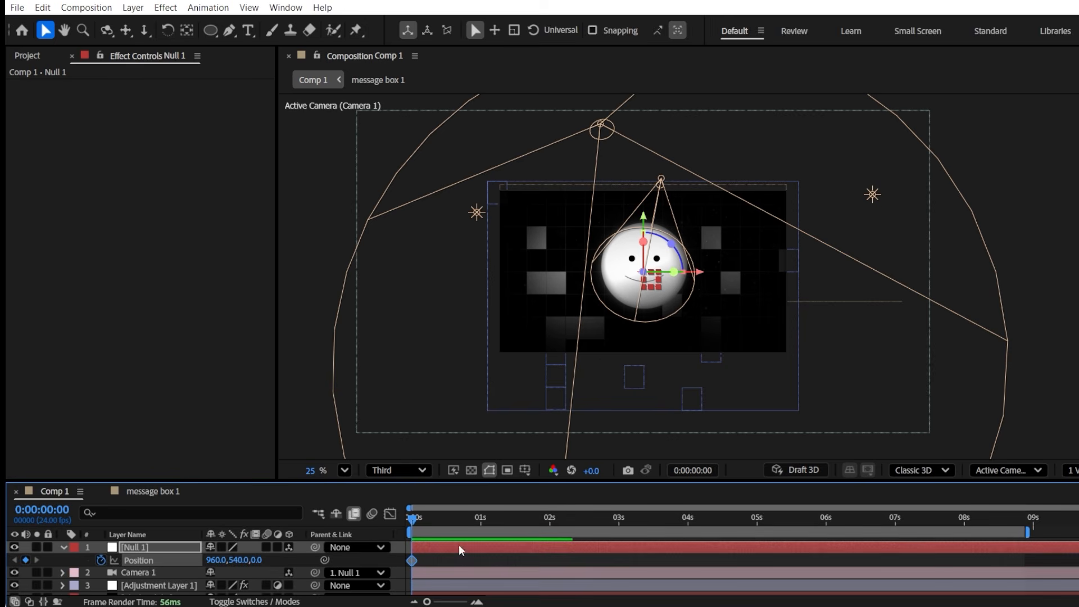
{"action": "left_click_drag", "start_coordinate": [255, 560], "coordinate": [221, 560]}
{"action": "left_click", "coordinate": [481, 518]}
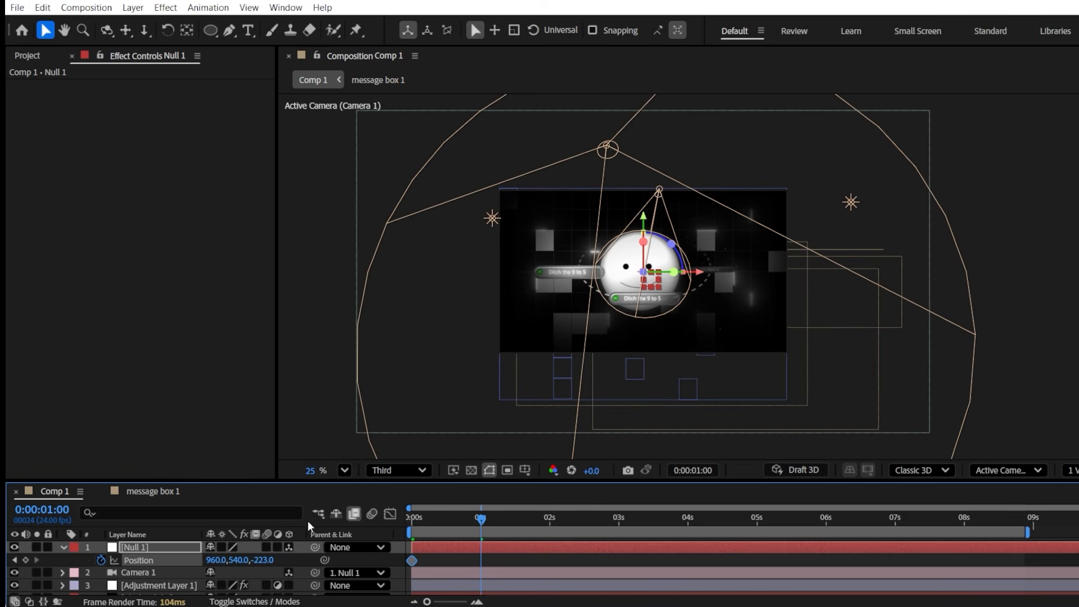
{"action": "type", "text": "0"}
{"action": "key", "text": "Return"}
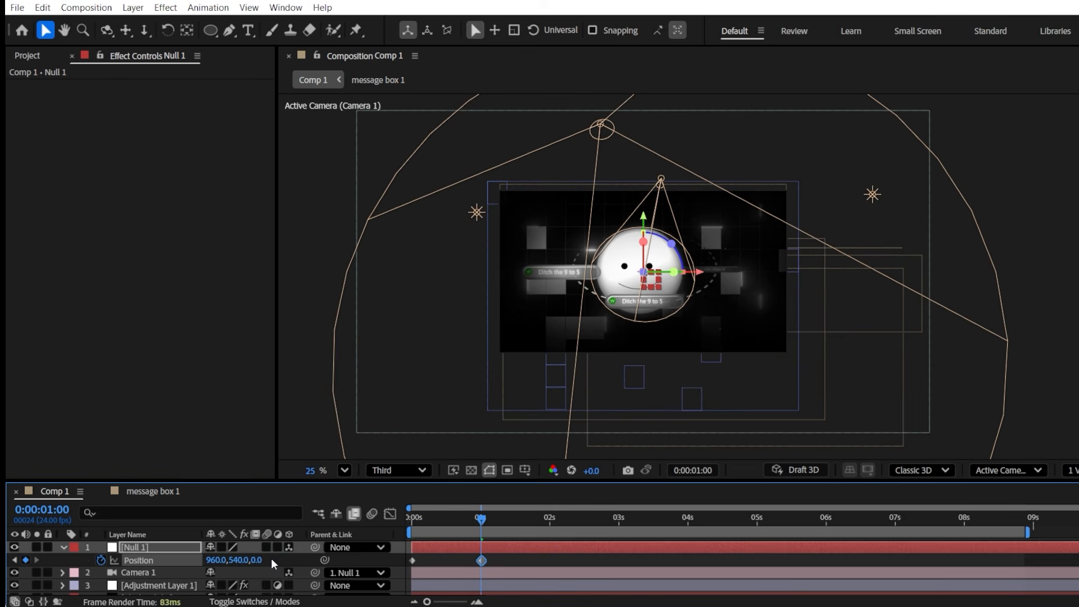
Preview the camera move from the start of the composition
{"action": "key", "text": "Home"}
{"action": "key", "text": "space"}
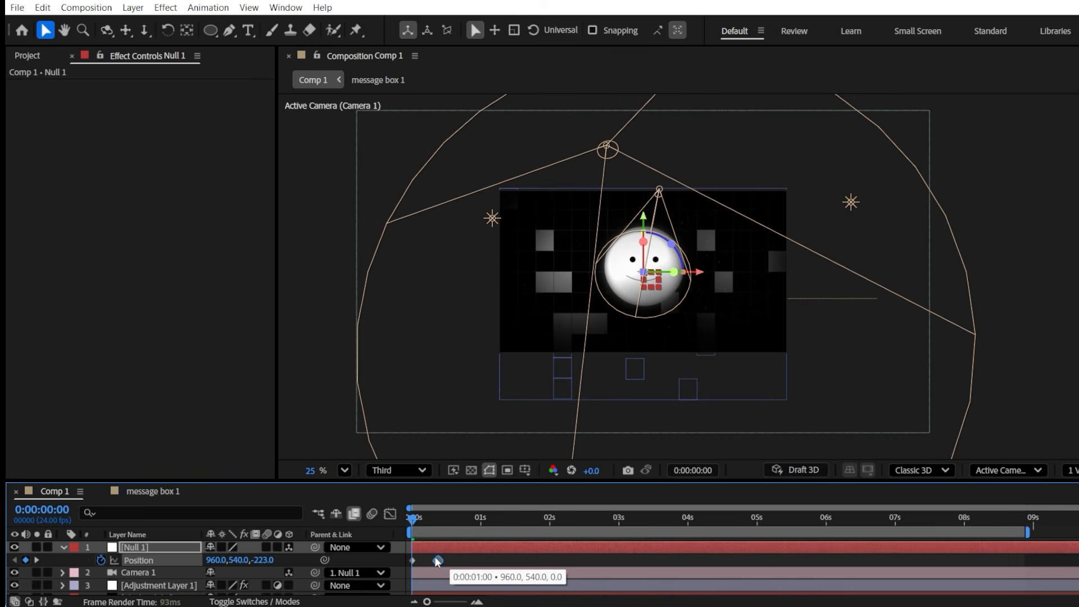
{"action": "key", "text": "space"}
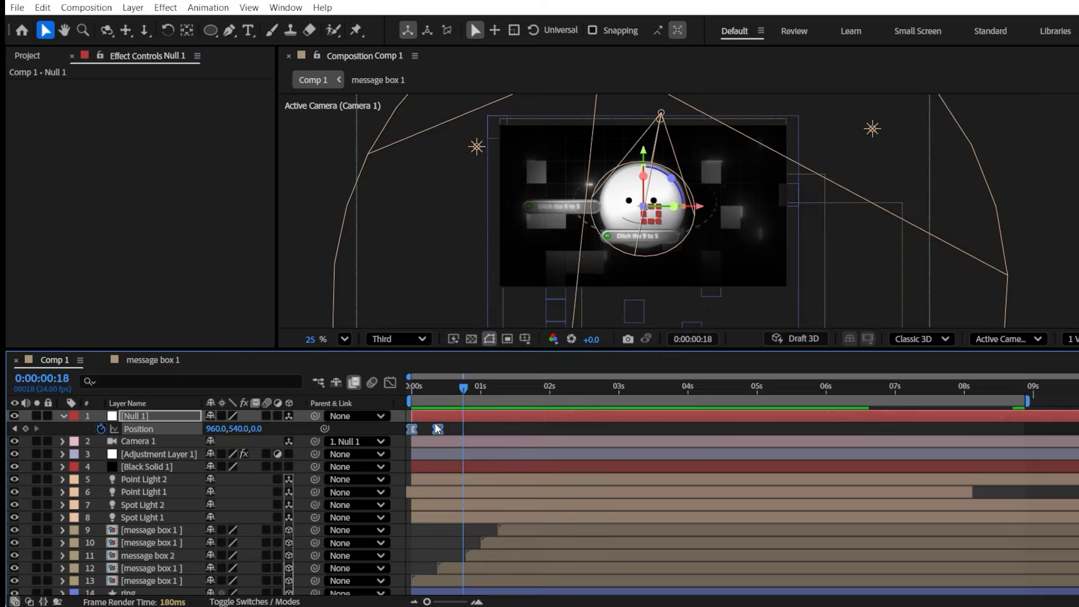
Ease both of the null's position keyframes by adjusting their velocity influence, with 75% outgoing
{"action": "right_click", "coordinate": [434, 423]}
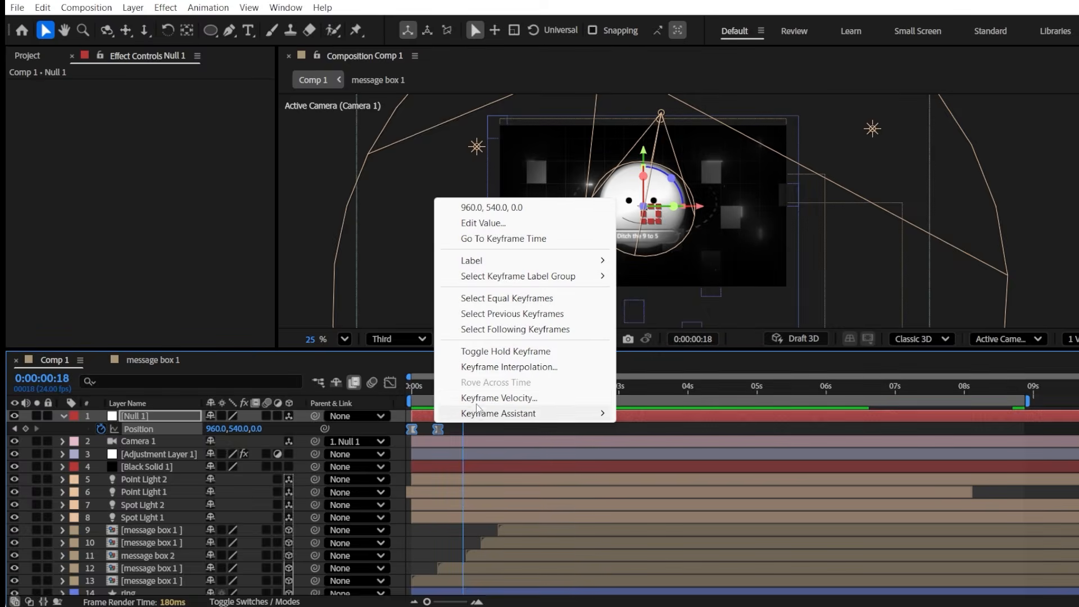
{"action": "left_click", "coordinate": [488, 397]}
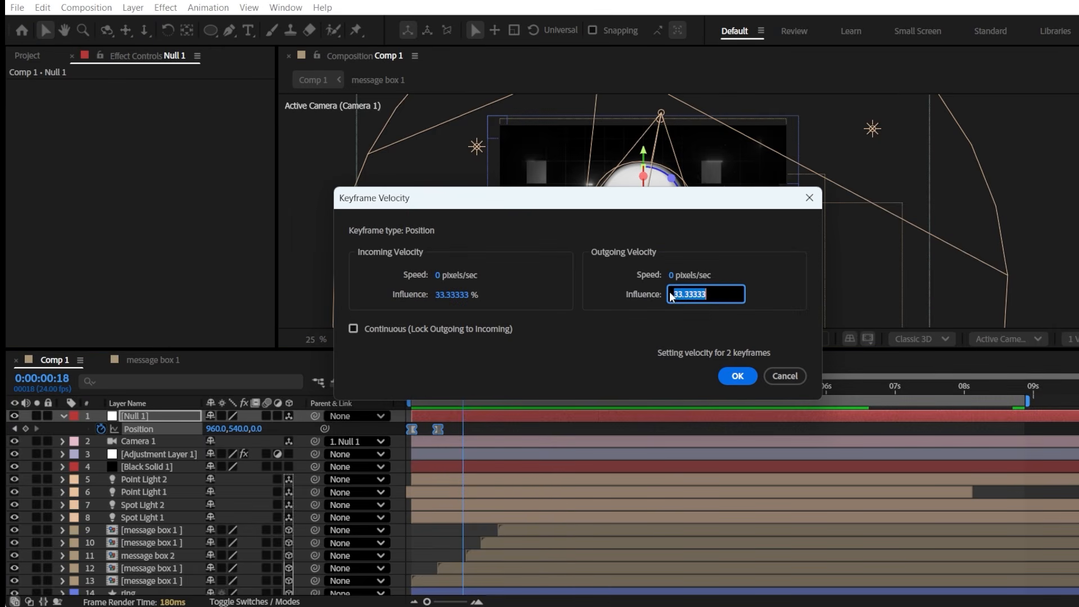
{"action": "left_click", "coordinate": [443, 289]}
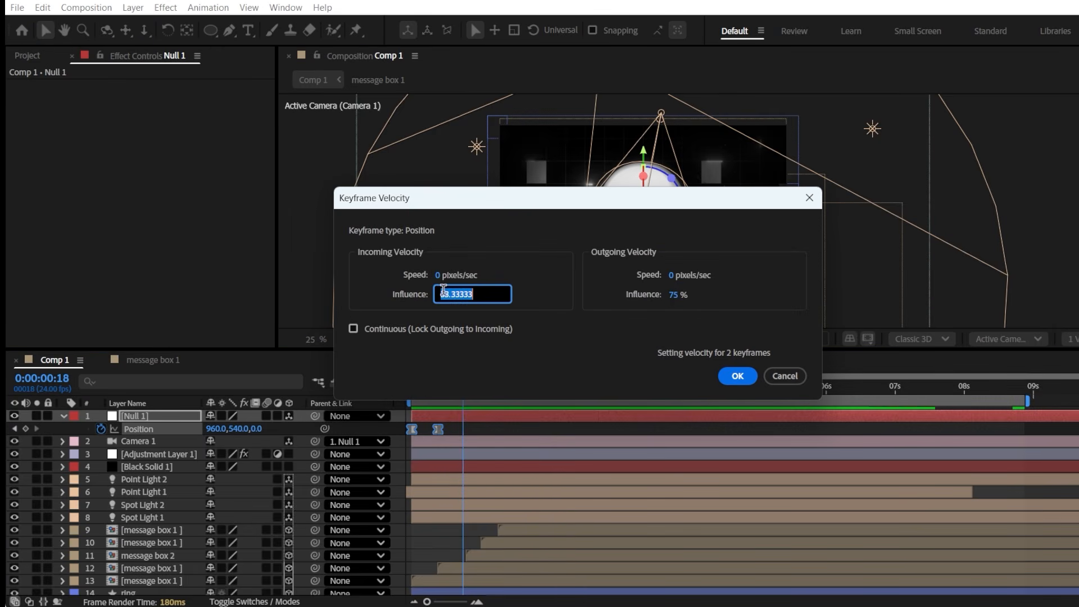
{"action": "left_click", "coordinate": [353, 328]}
{"action": "left_click", "coordinate": [733, 380]}
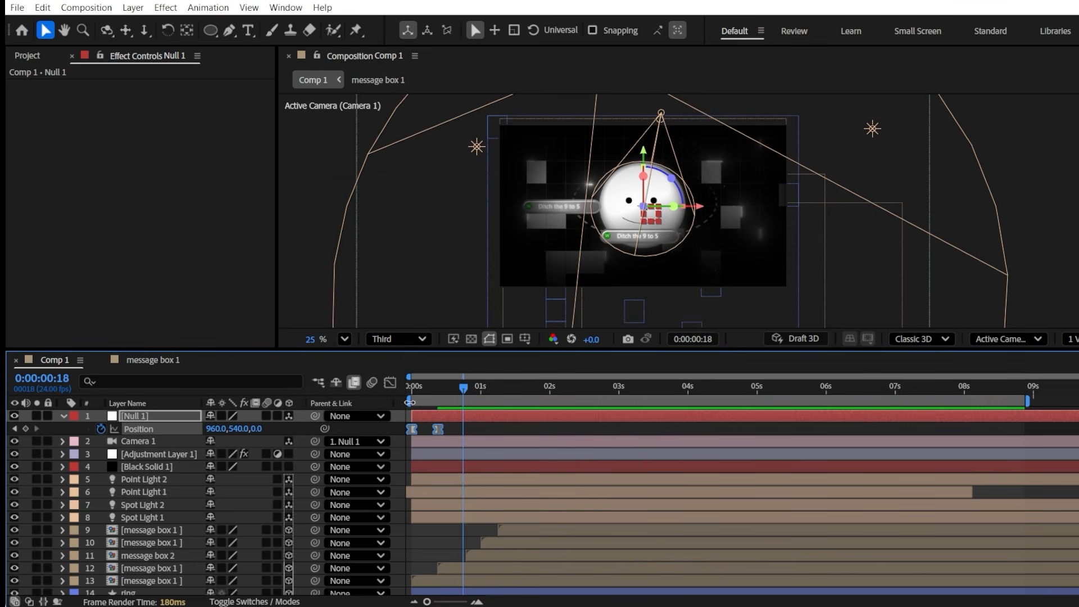
Preview the eased camera animation and enlarge the composition view
{"action": "key", "text": "space"}
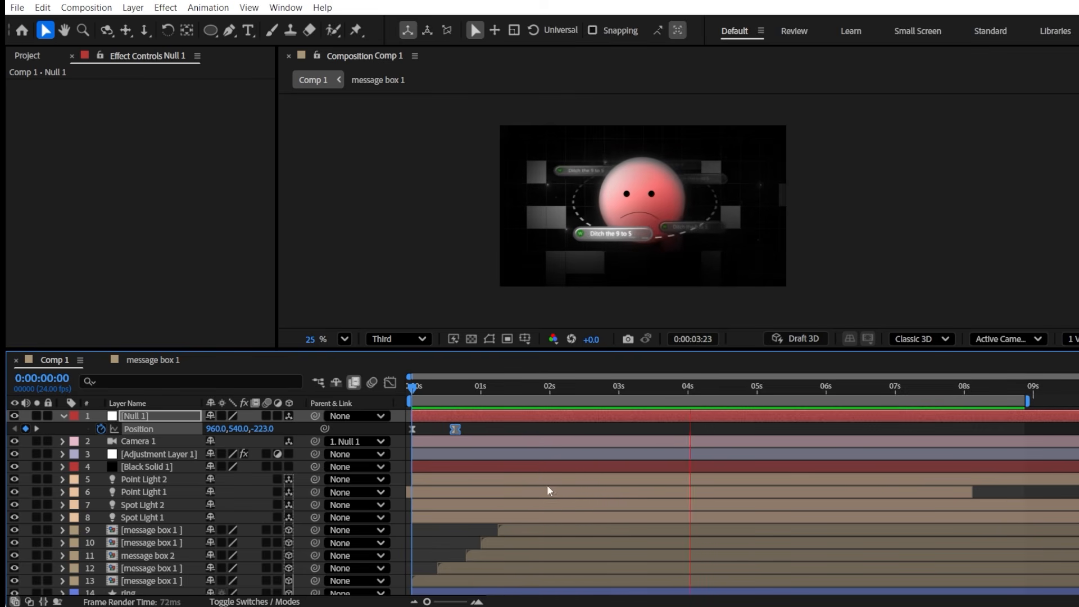
{"action": "key", "text": "space"}
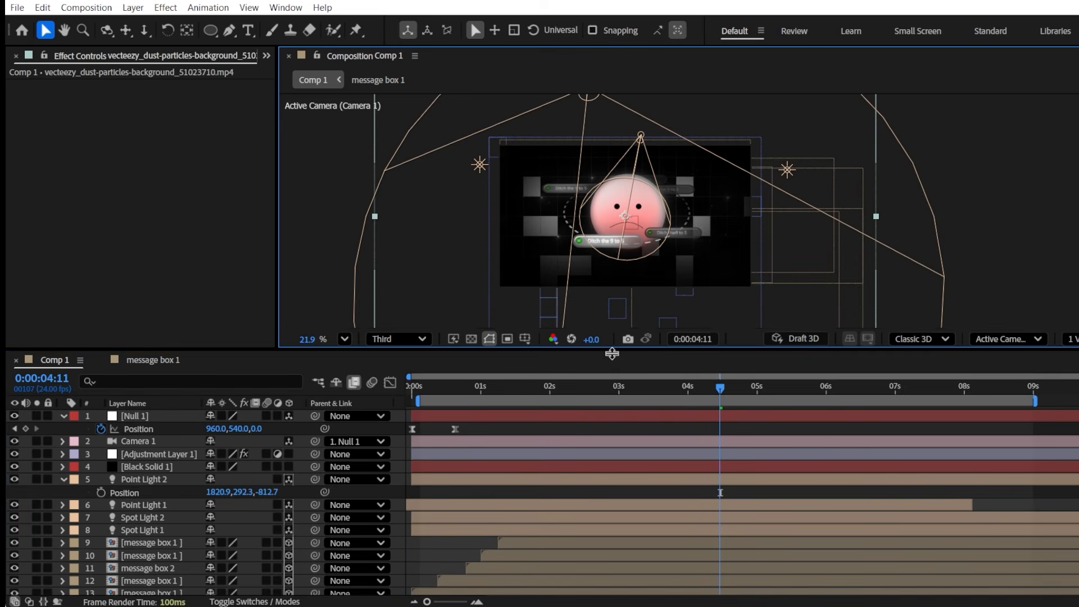
{"action": "left_click_drag", "start_coordinate": [612, 351], "coordinate": [612, 459]}
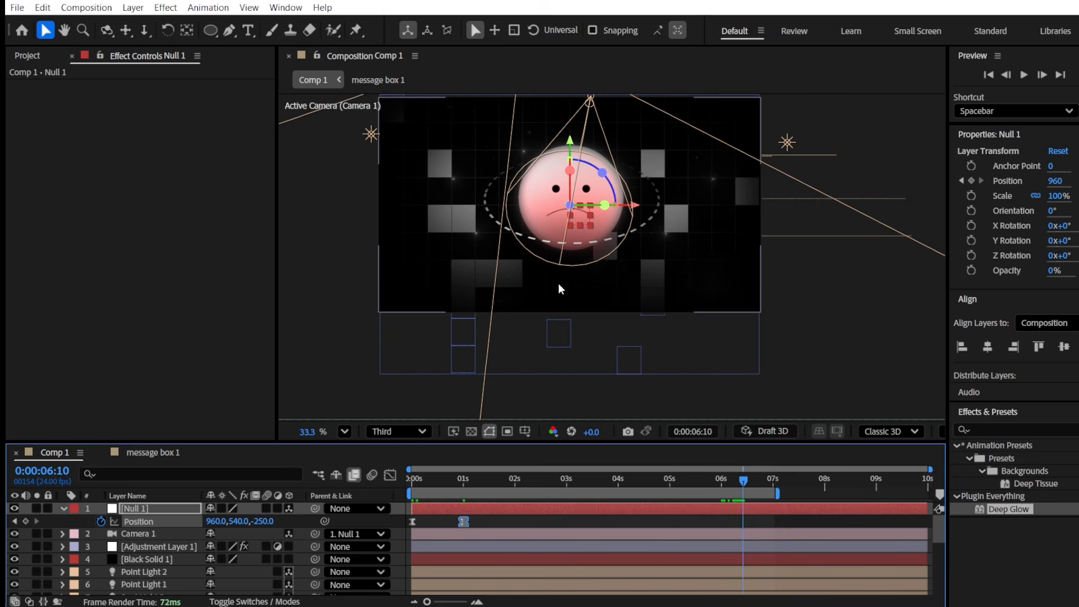
Add the text 'it is irresponsible' and center it below the face
{"action": "left_click", "coordinate": [250, 33]}
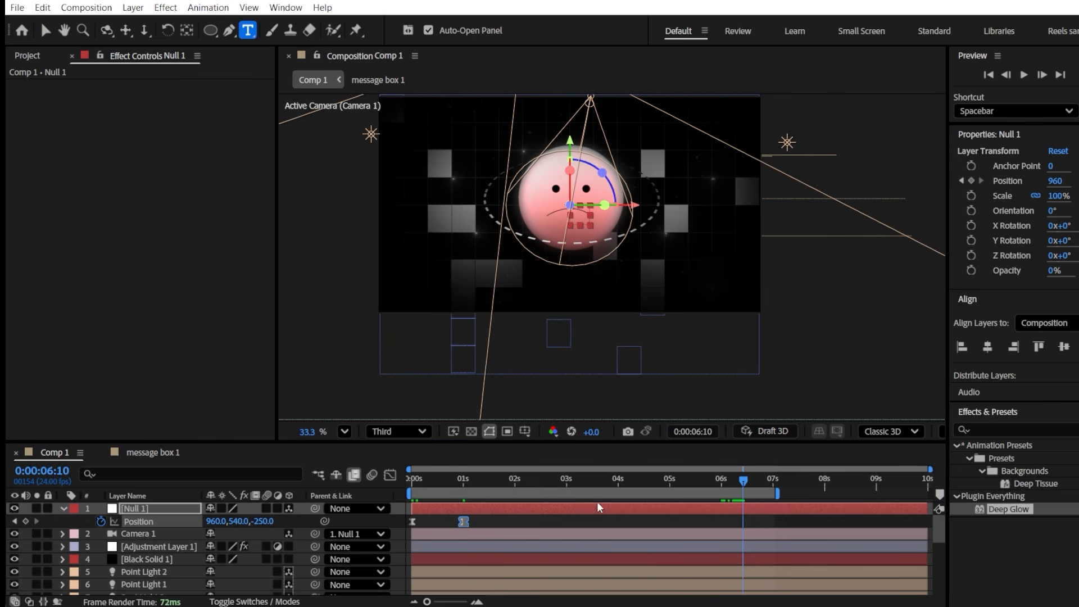
{"action": "left_click", "coordinate": [516, 273]}
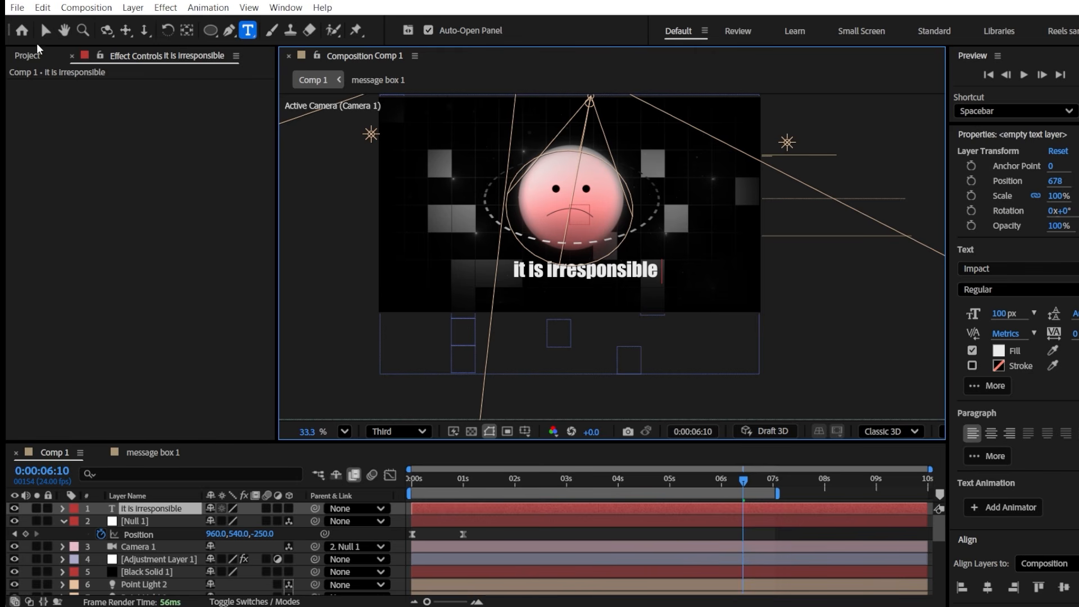
{"action": "left_click", "coordinate": [45, 29]}
{"action": "left_click_drag", "start_coordinate": [562, 274], "coordinate": [544, 278]}
Add a text animator with Opacity and Position properties to the 'it is irresponsible' layer
{"action": "left_click", "coordinate": [62, 509]}
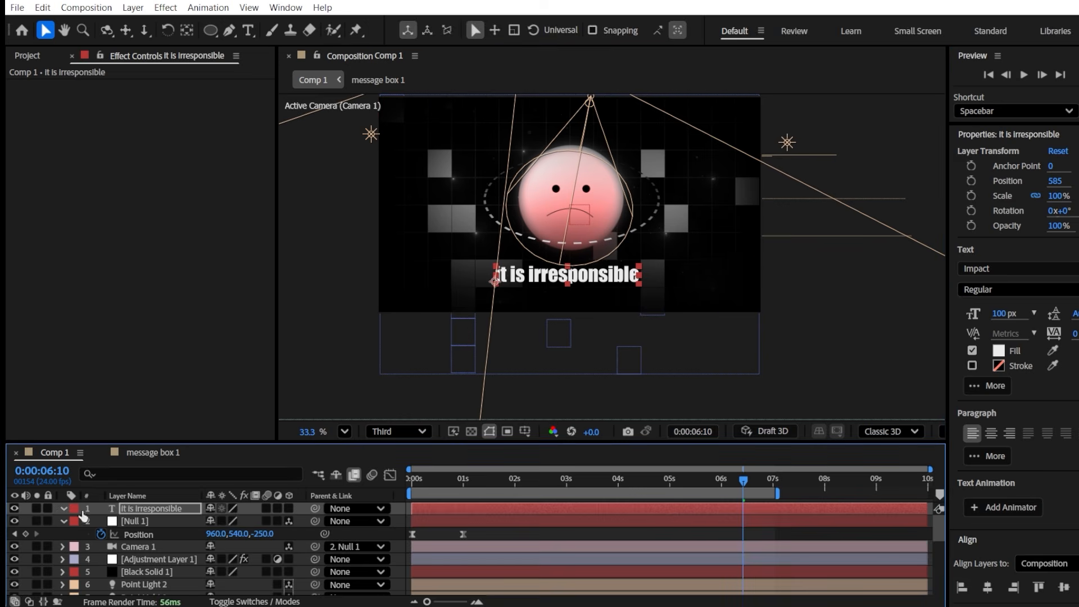
{"action": "left_click", "coordinate": [299, 521]}
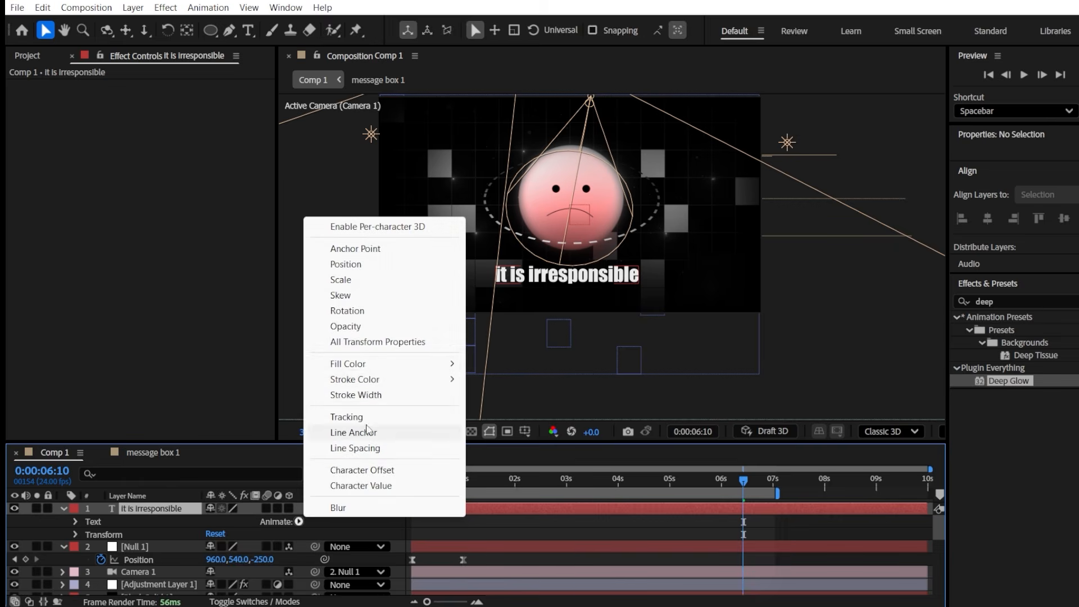
{"action": "left_click", "coordinate": [382, 333]}
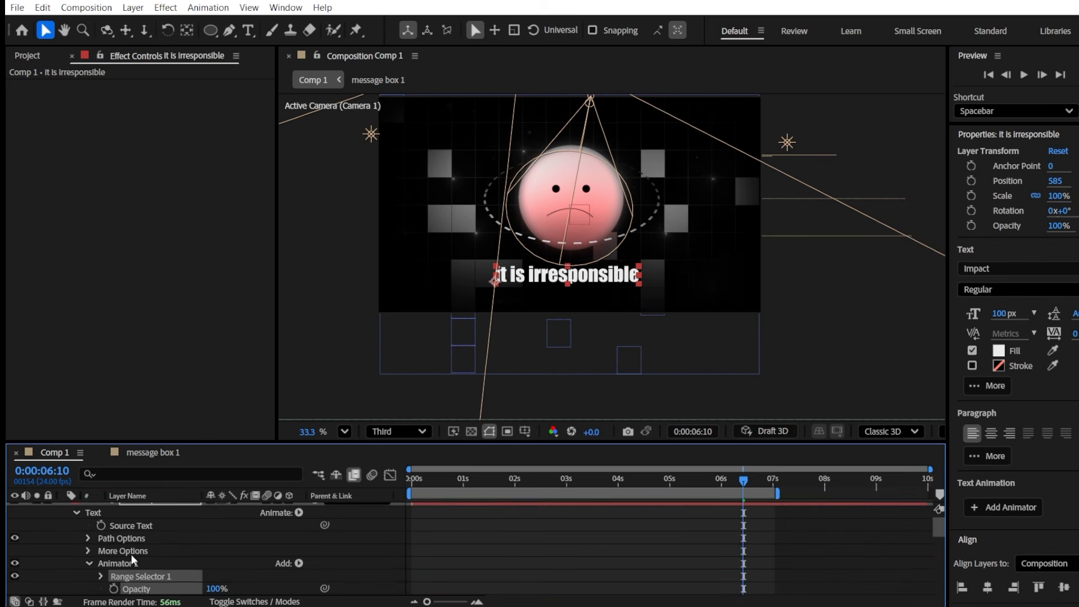
{"action": "left_click", "coordinate": [301, 564]}
{"action": "mouse_move", "coordinate": [337, 568]}
{"action": "left_click", "coordinate": [432, 324]}
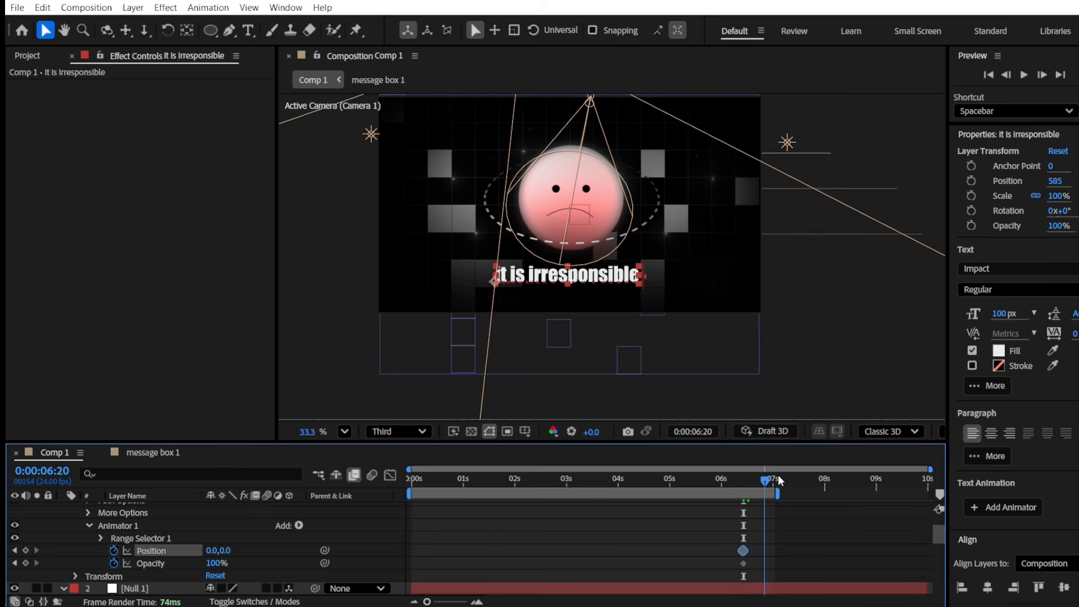
Keyframe the animator from opacity 0% and position 0, 128 at 0:00:06:10 to opacity 100% and position 0, 0 at 0:00:07:00
{"action": "left_click", "coordinate": [26, 563]}
{"action": "left_click", "coordinate": [26, 551]}
{"action": "left_click", "coordinate": [14, 563]}
{"action": "left_click", "coordinate": [217, 564]}
{"action": "type", "text": "0"}
{"action": "key", "text": "Return"}
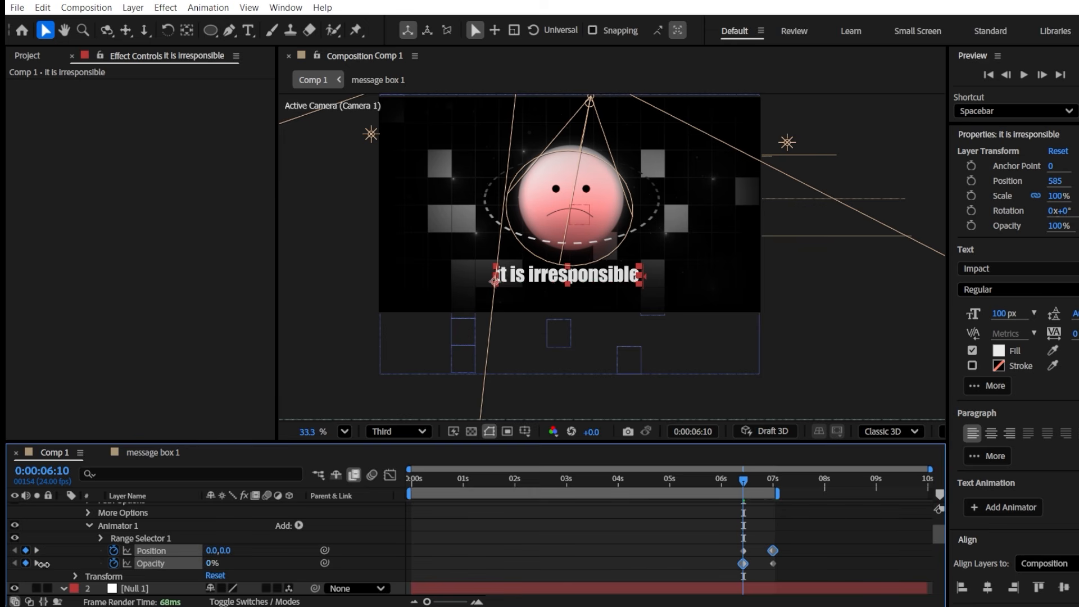
{"action": "left_click_drag", "start_coordinate": [224, 550], "coordinate": [322, 550]}
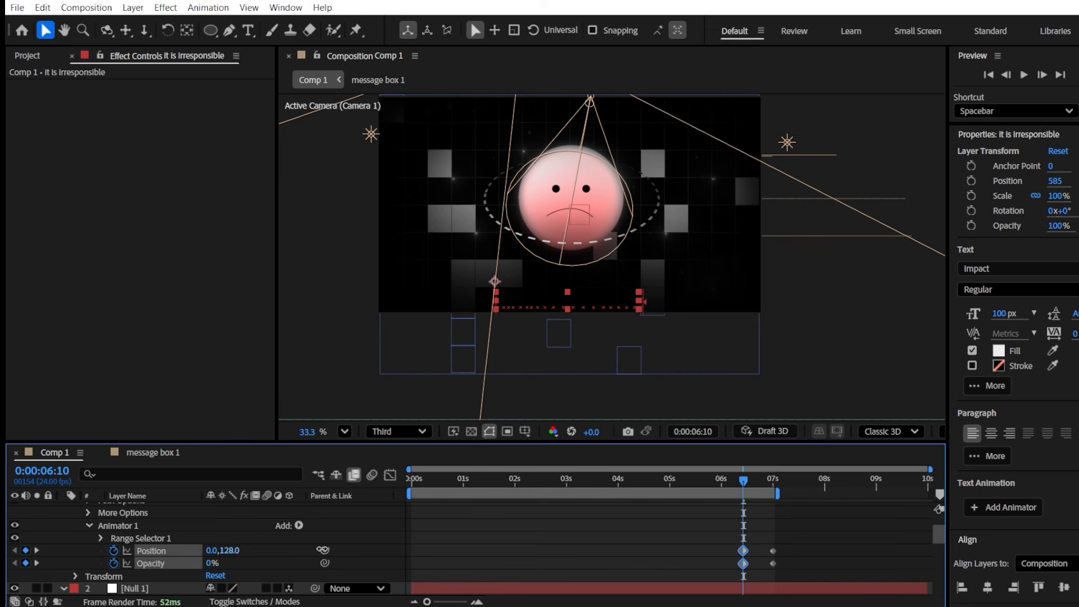
Keyframe Range Selector 1's offset from 0% at 0:00:06:10 to 100% at 0:00:07:00
{"action": "left_click", "coordinate": [100, 538]}
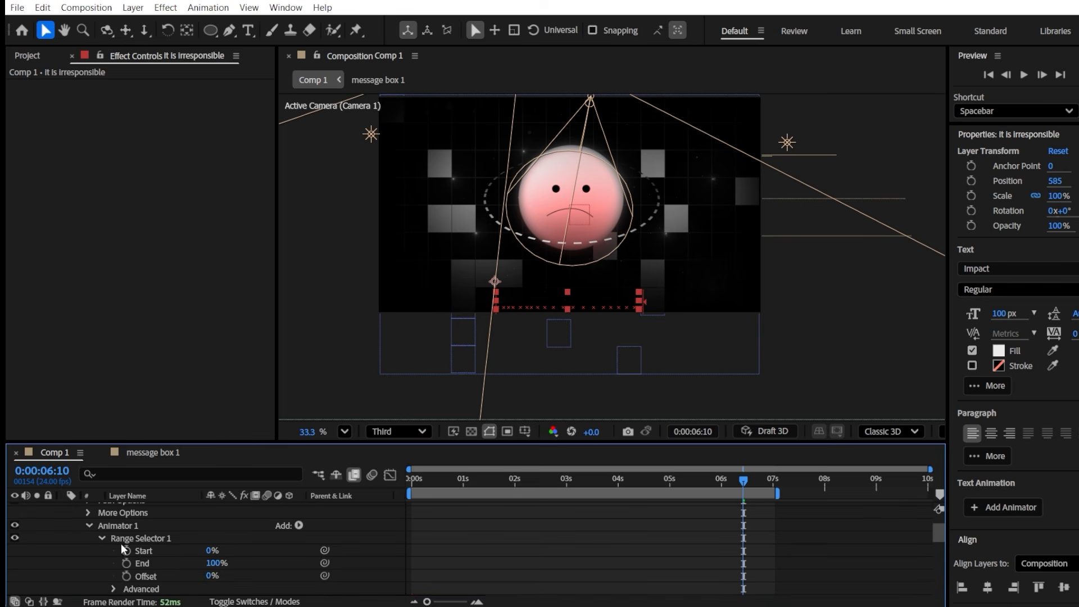
{"action": "left_click", "coordinate": [126, 576]}
{"action": "scroll", "coordinate": [209, 563], "scroll_direction": "down", "scroll_amount": 1}
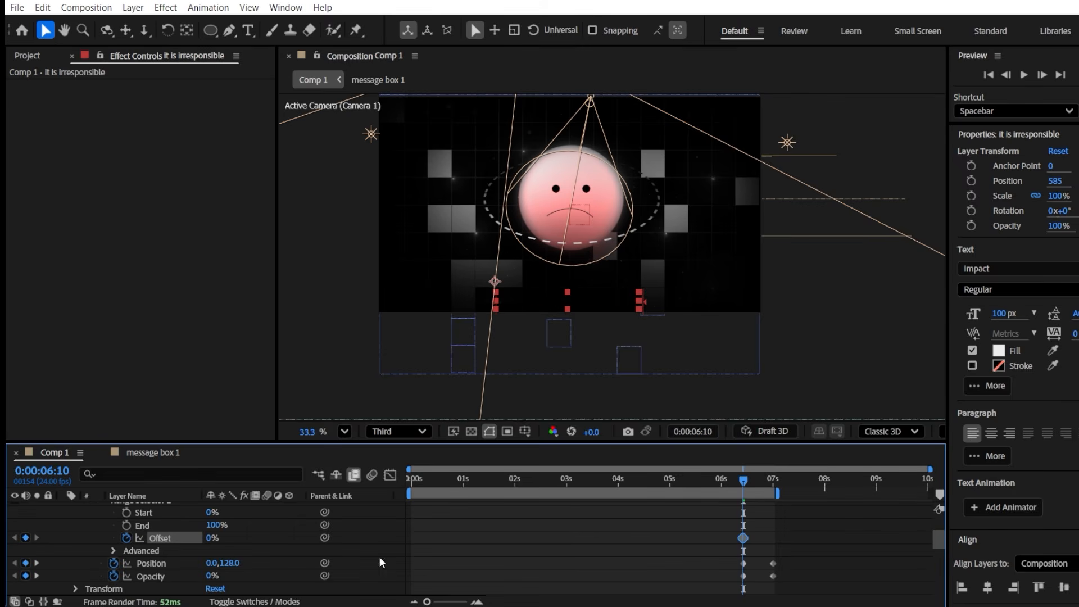
{"action": "left_click", "coordinate": [36, 563]}
{"action": "left_click", "coordinate": [25, 537]}
{"action": "left_click_drag", "start_coordinate": [210, 538], "coordinate": [555, 534]}
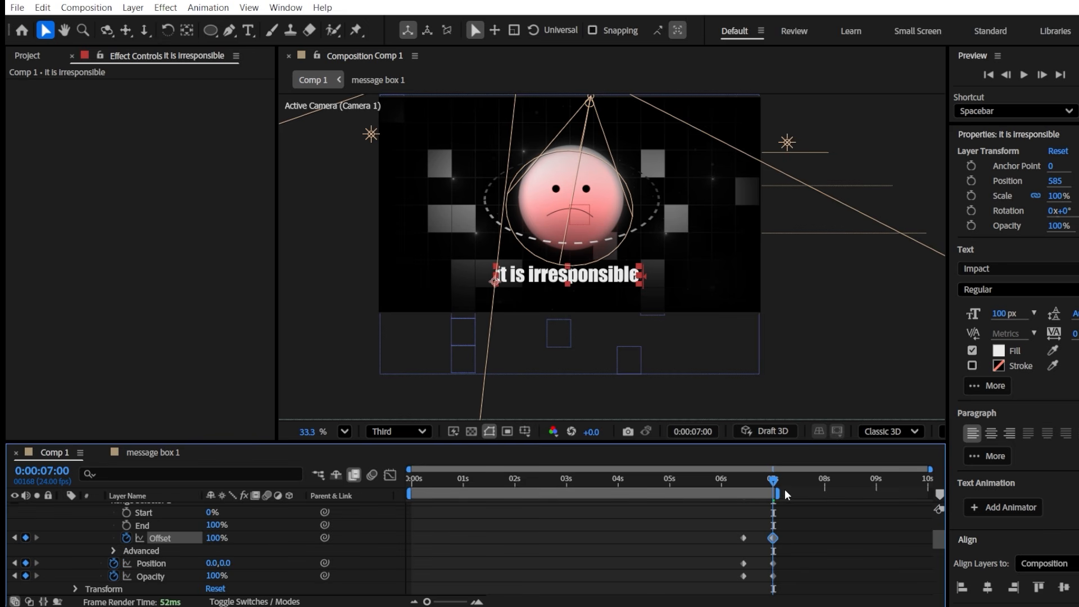
Change Range Selector 1's advanced shape option to Ramp Up
{"action": "left_click", "coordinate": [113, 551]}
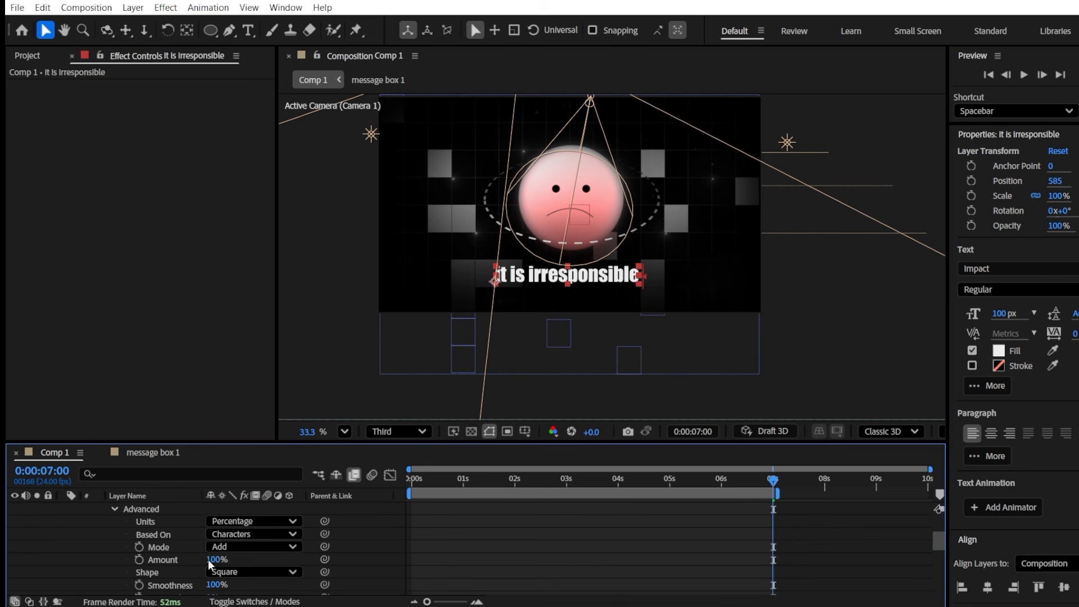
{"action": "left_click", "coordinate": [242, 572]}
{"action": "left_click", "coordinate": [259, 496]}
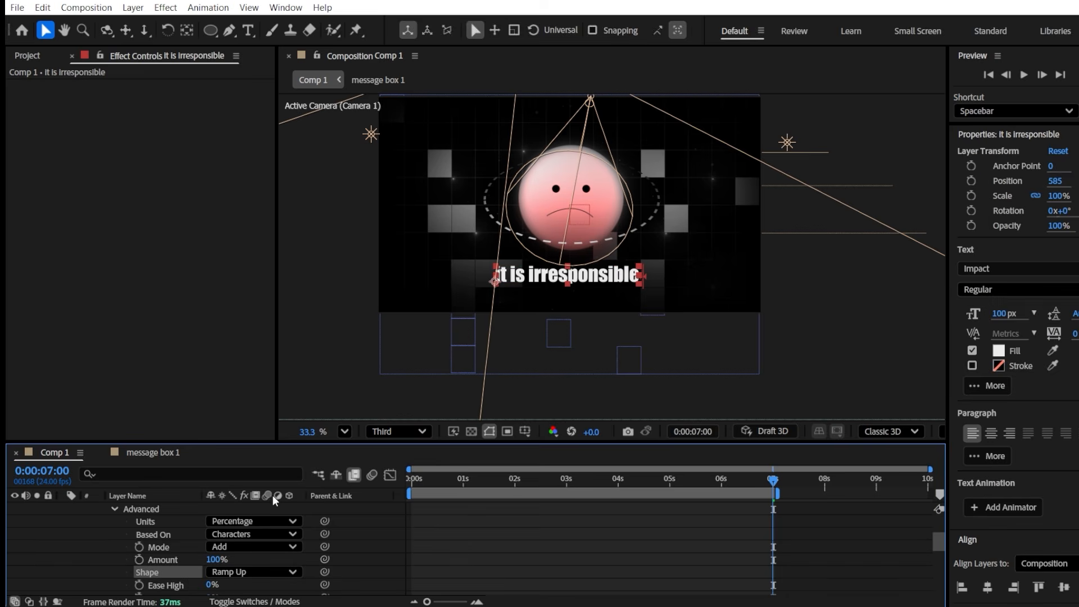
Scrub through the text reveal around 0:00:06:10 and play the animation preview
{"action": "left_click_drag", "start_coordinate": [758, 480], "coordinate": [710, 478]}
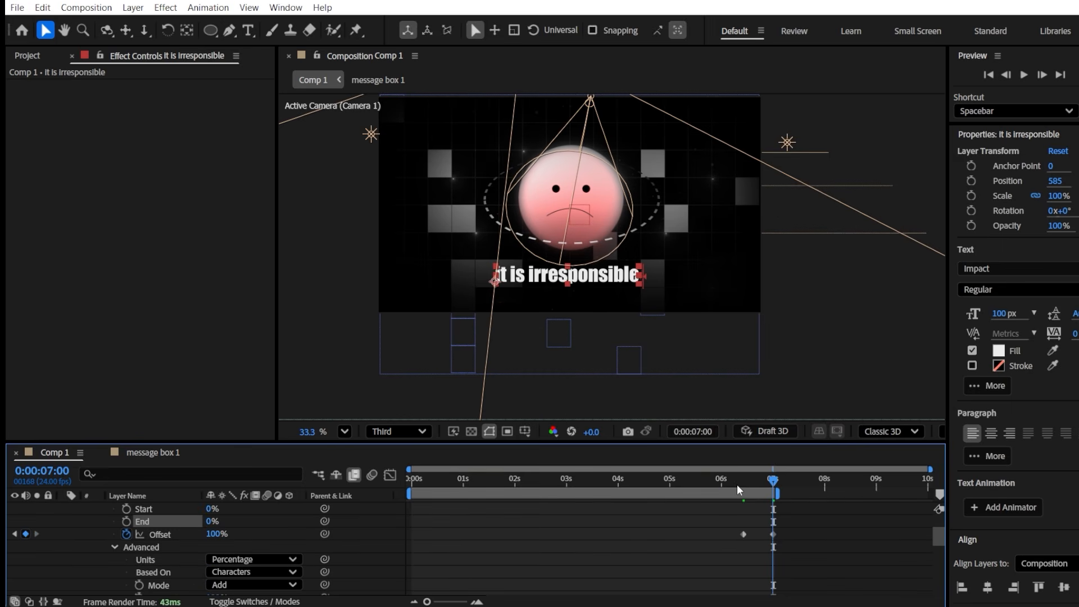
{"action": "mouse_move", "coordinate": [733, 484]}
{"action": "left_mouse_down"}
{"action": "mouse_move", "coordinate": [778, 484]}
{"action": "mouse_move", "coordinate": [746, 484]}
{"action": "left_mouse_up"}
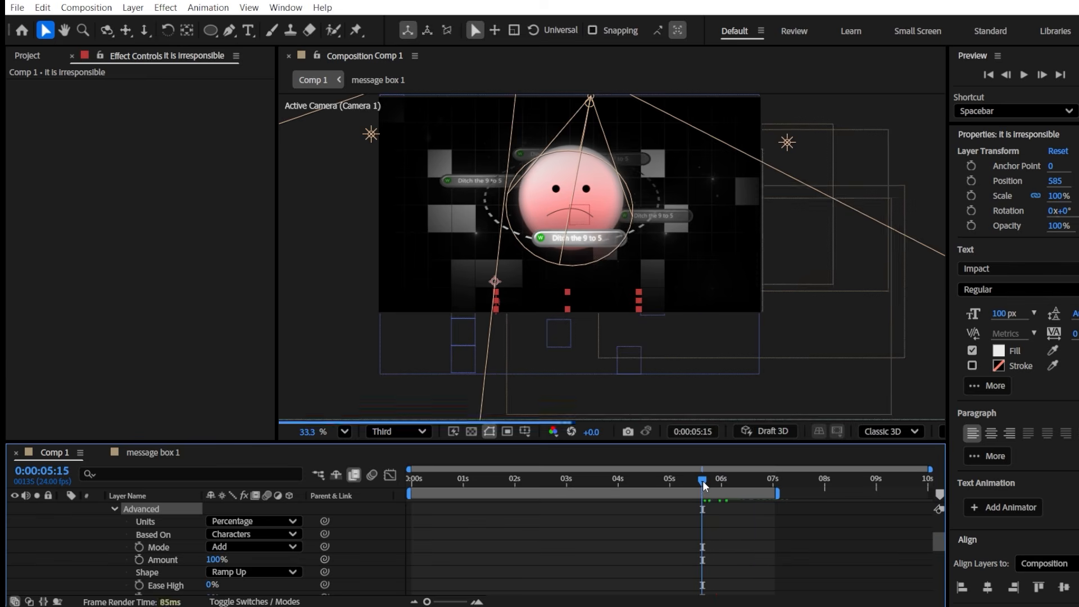
{"action": "key", "text": "space"}
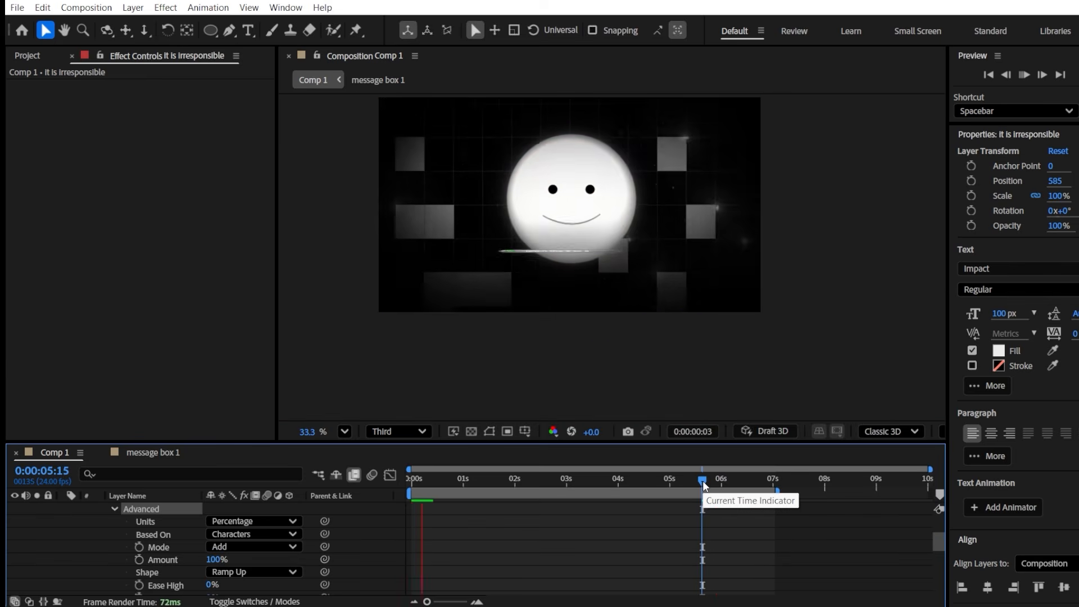